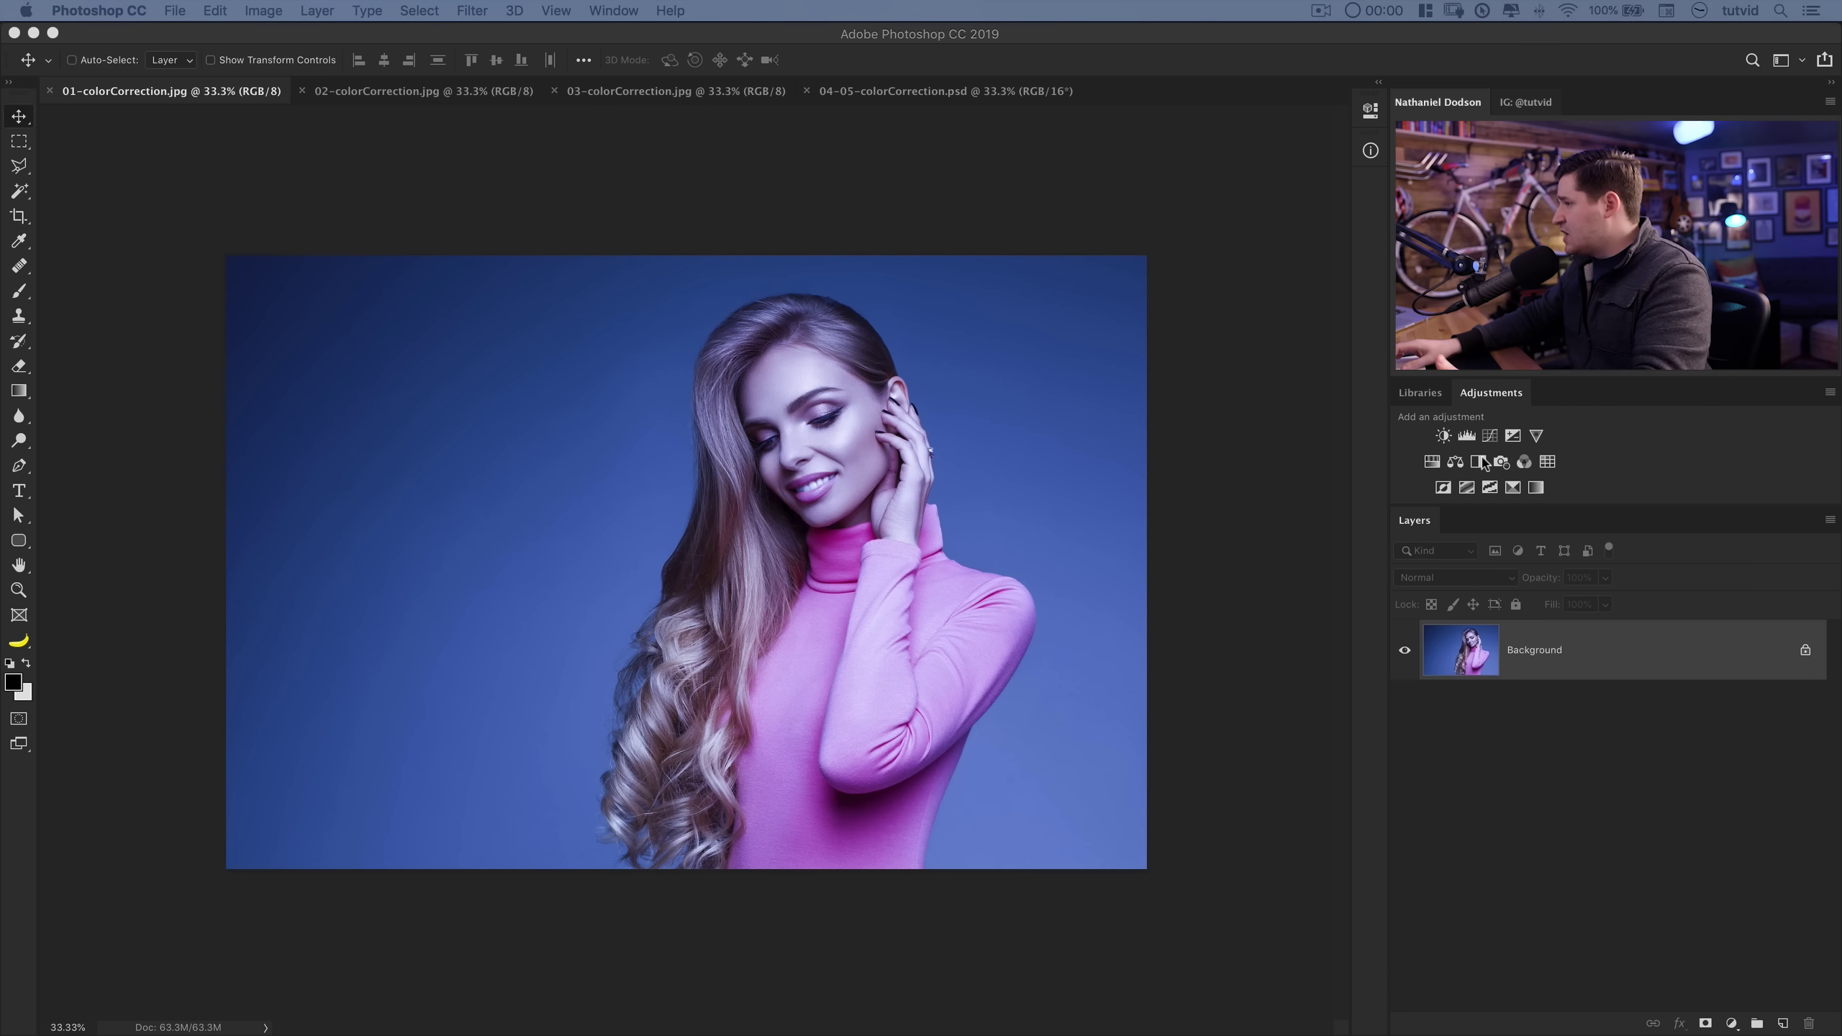
- Try a Levels layer gray-point sampled on the backdrop, then delete it
{"action": "left_click", "coordinate": [1467, 436]}
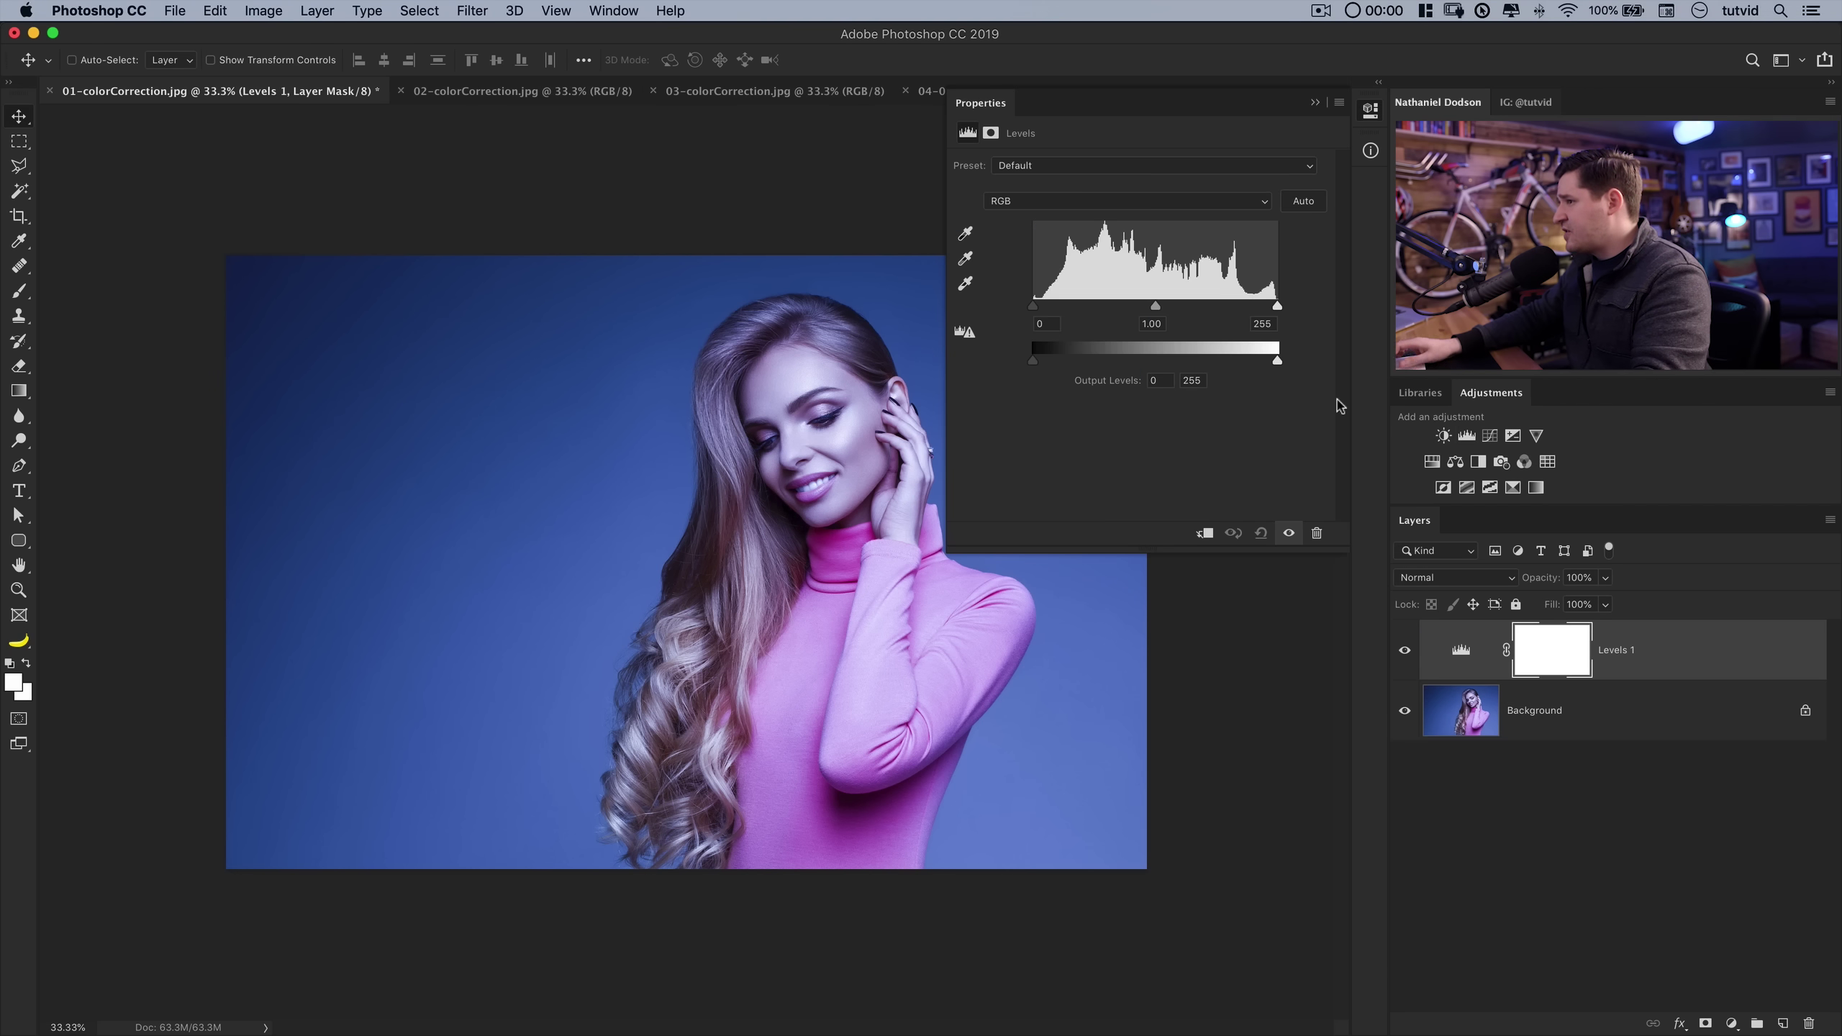
{"action": "left_click", "coordinate": [969, 261]}
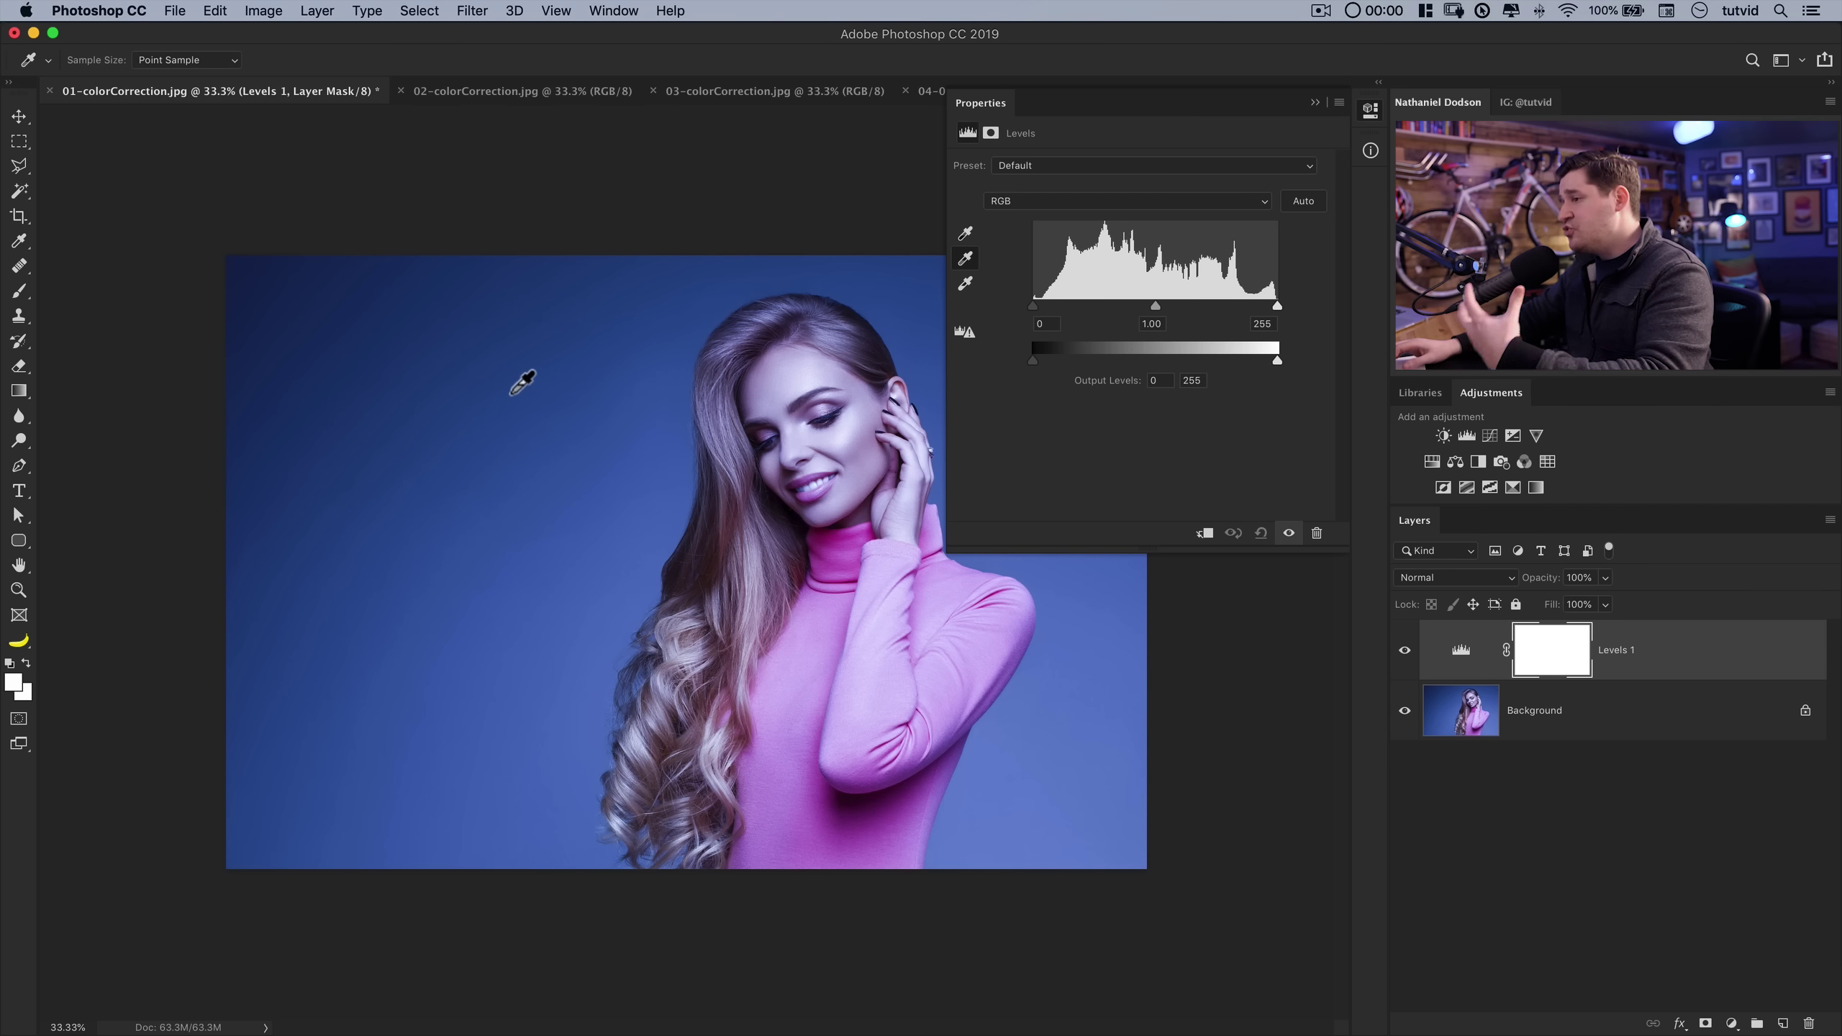
{"action": "left_click", "coordinate": [513, 394]}
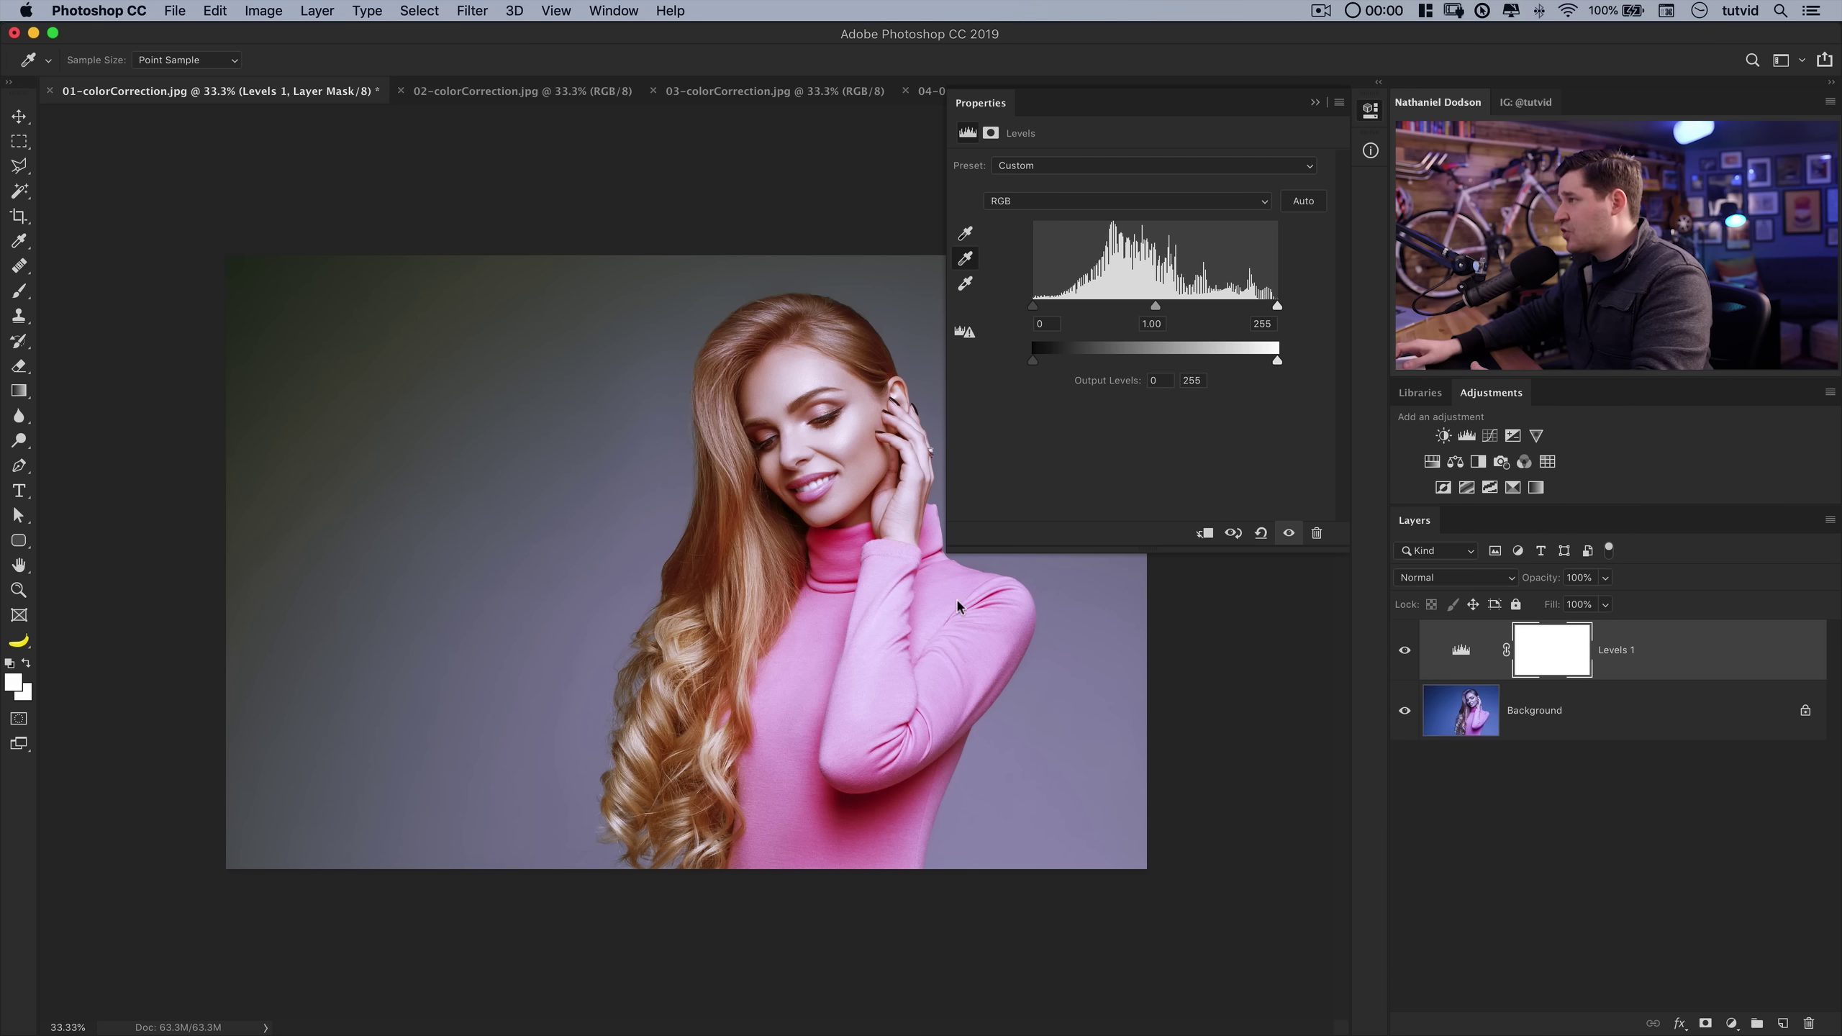
{"action": "left_click", "coordinate": [1370, 112]}
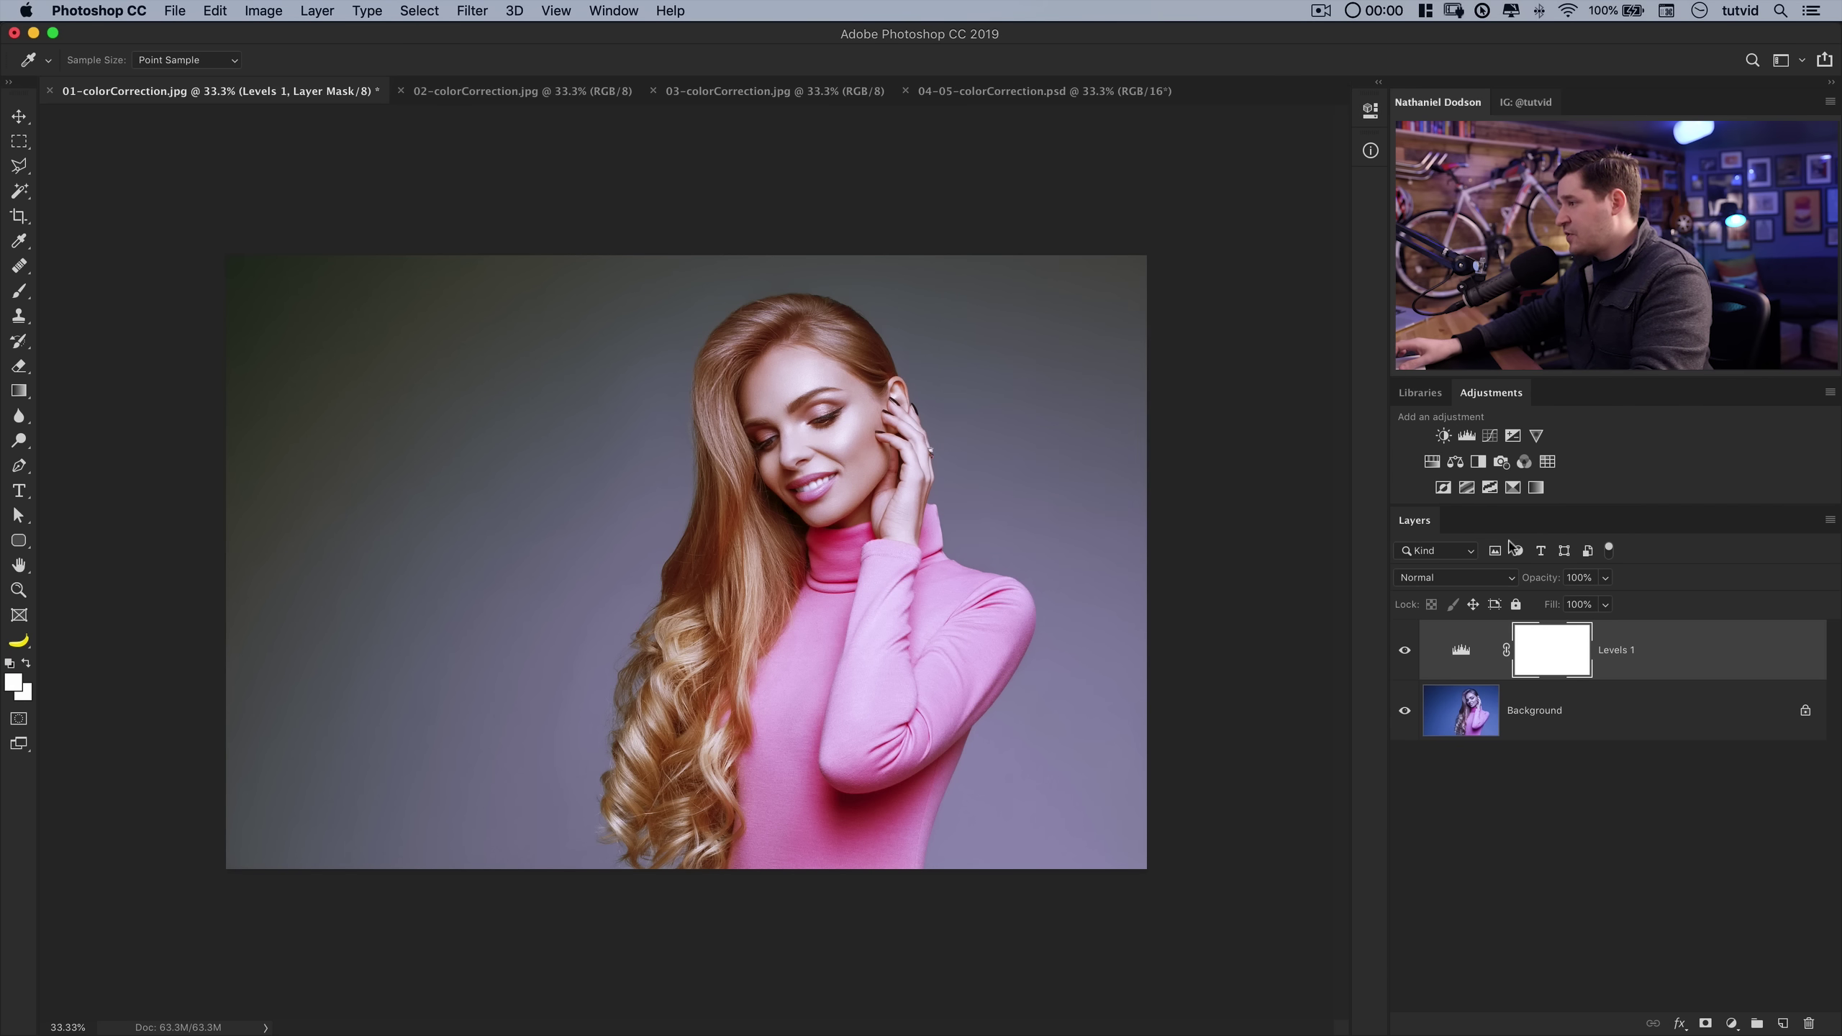
{"action": "key", "text": "BackSpace"}
{"action": "key", "text": "v"}
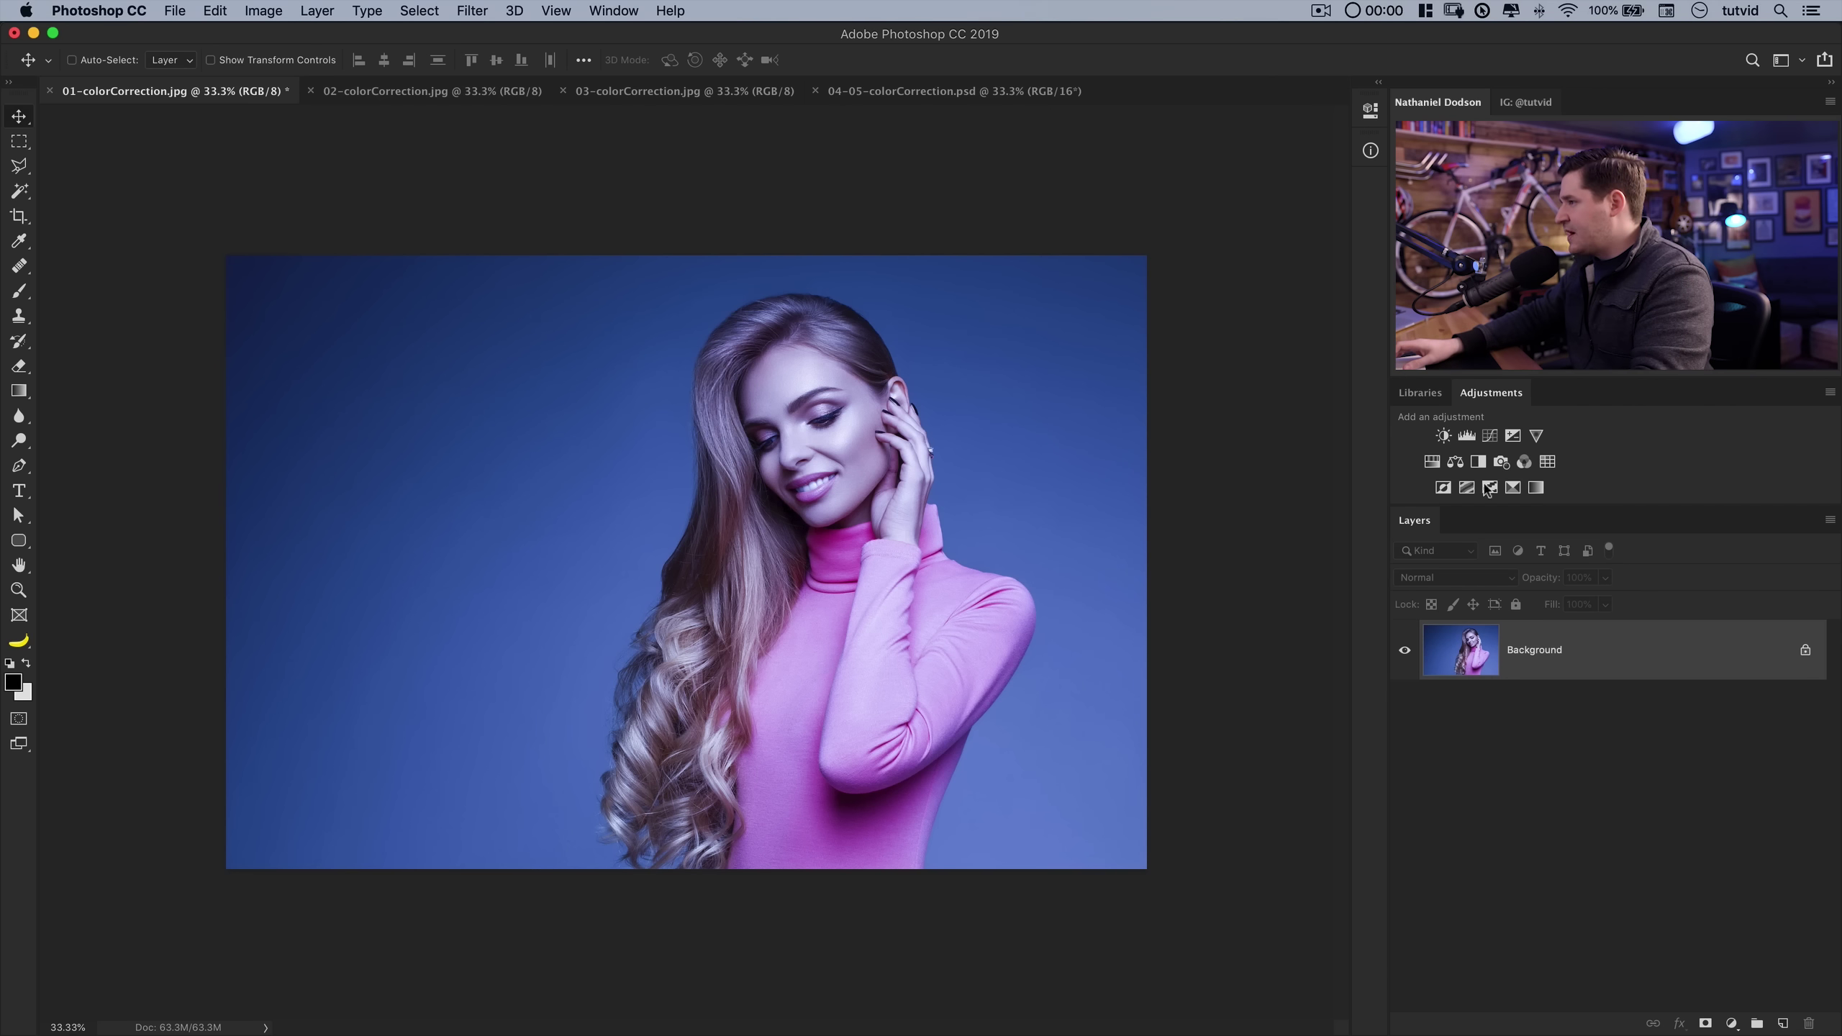
- Try a Curves layer gray-point sampled on the blue backdrop, then delete it
{"action": "left_click", "coordinate": [1490, 436]}
{"action": "left_click", "coordinate": [970, 251]}
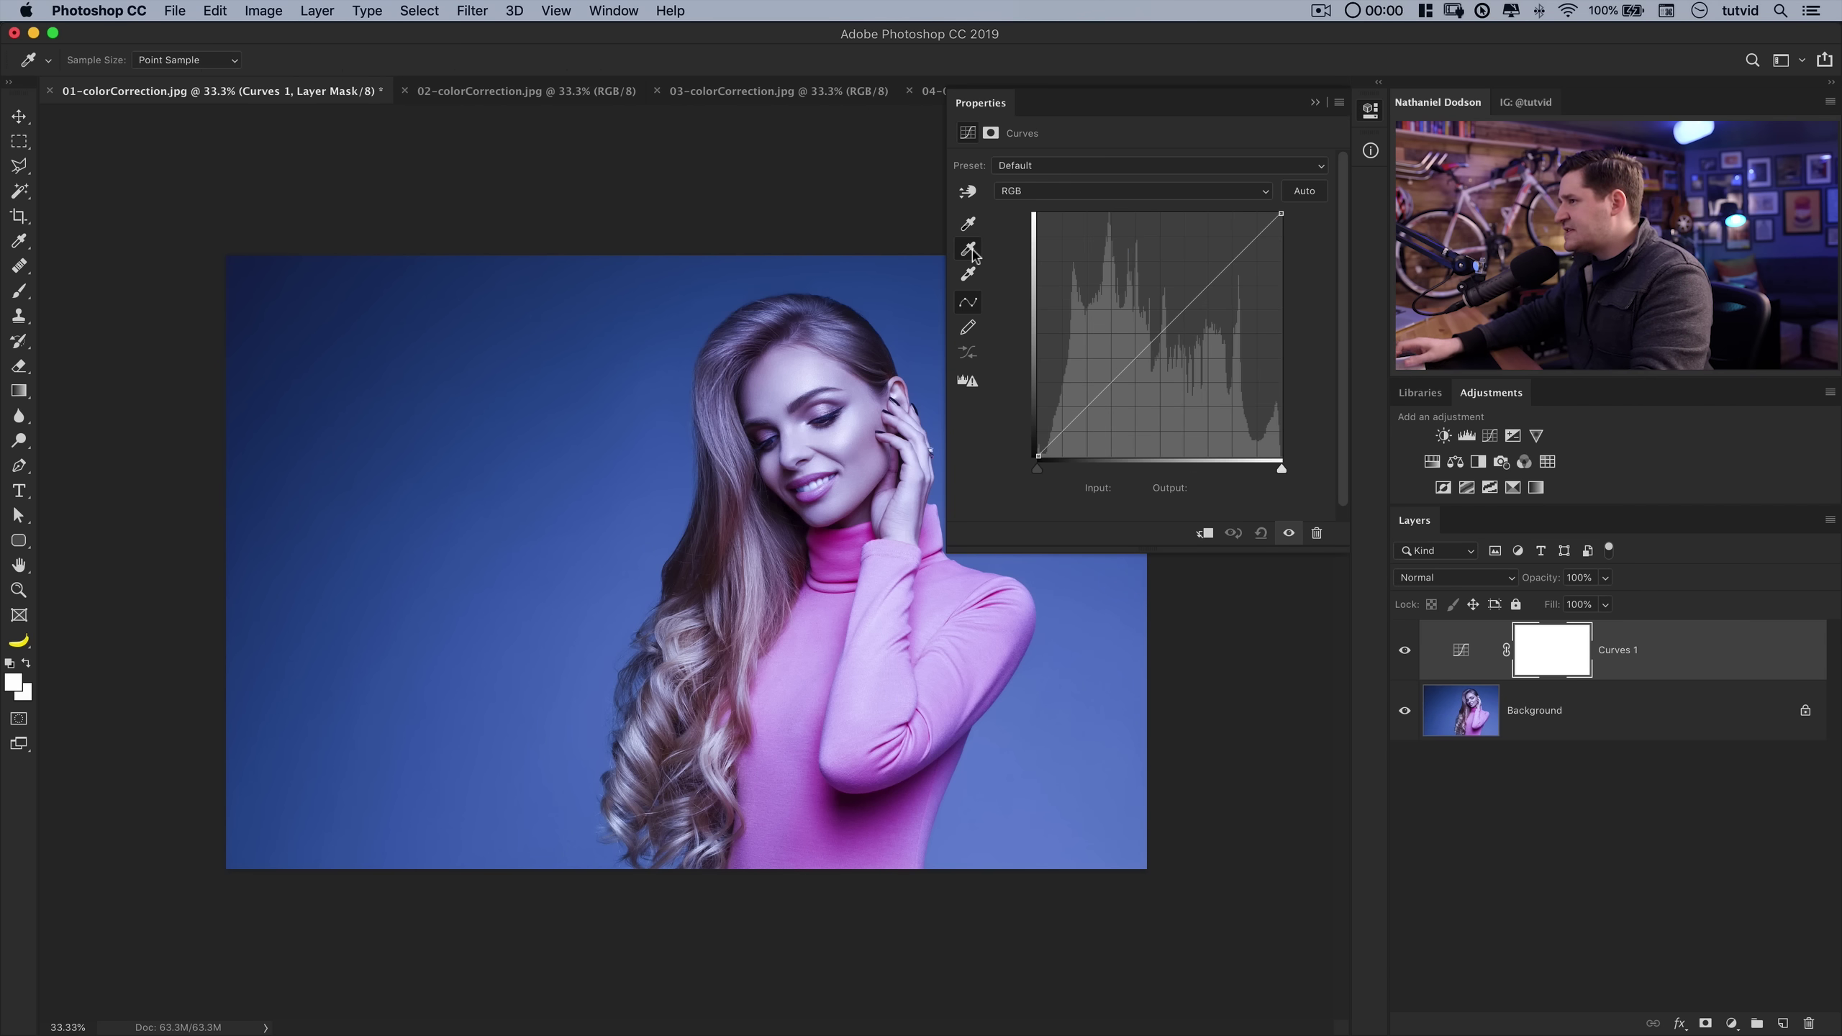
{"action": "left_click", "coordinate": [280, 317]}
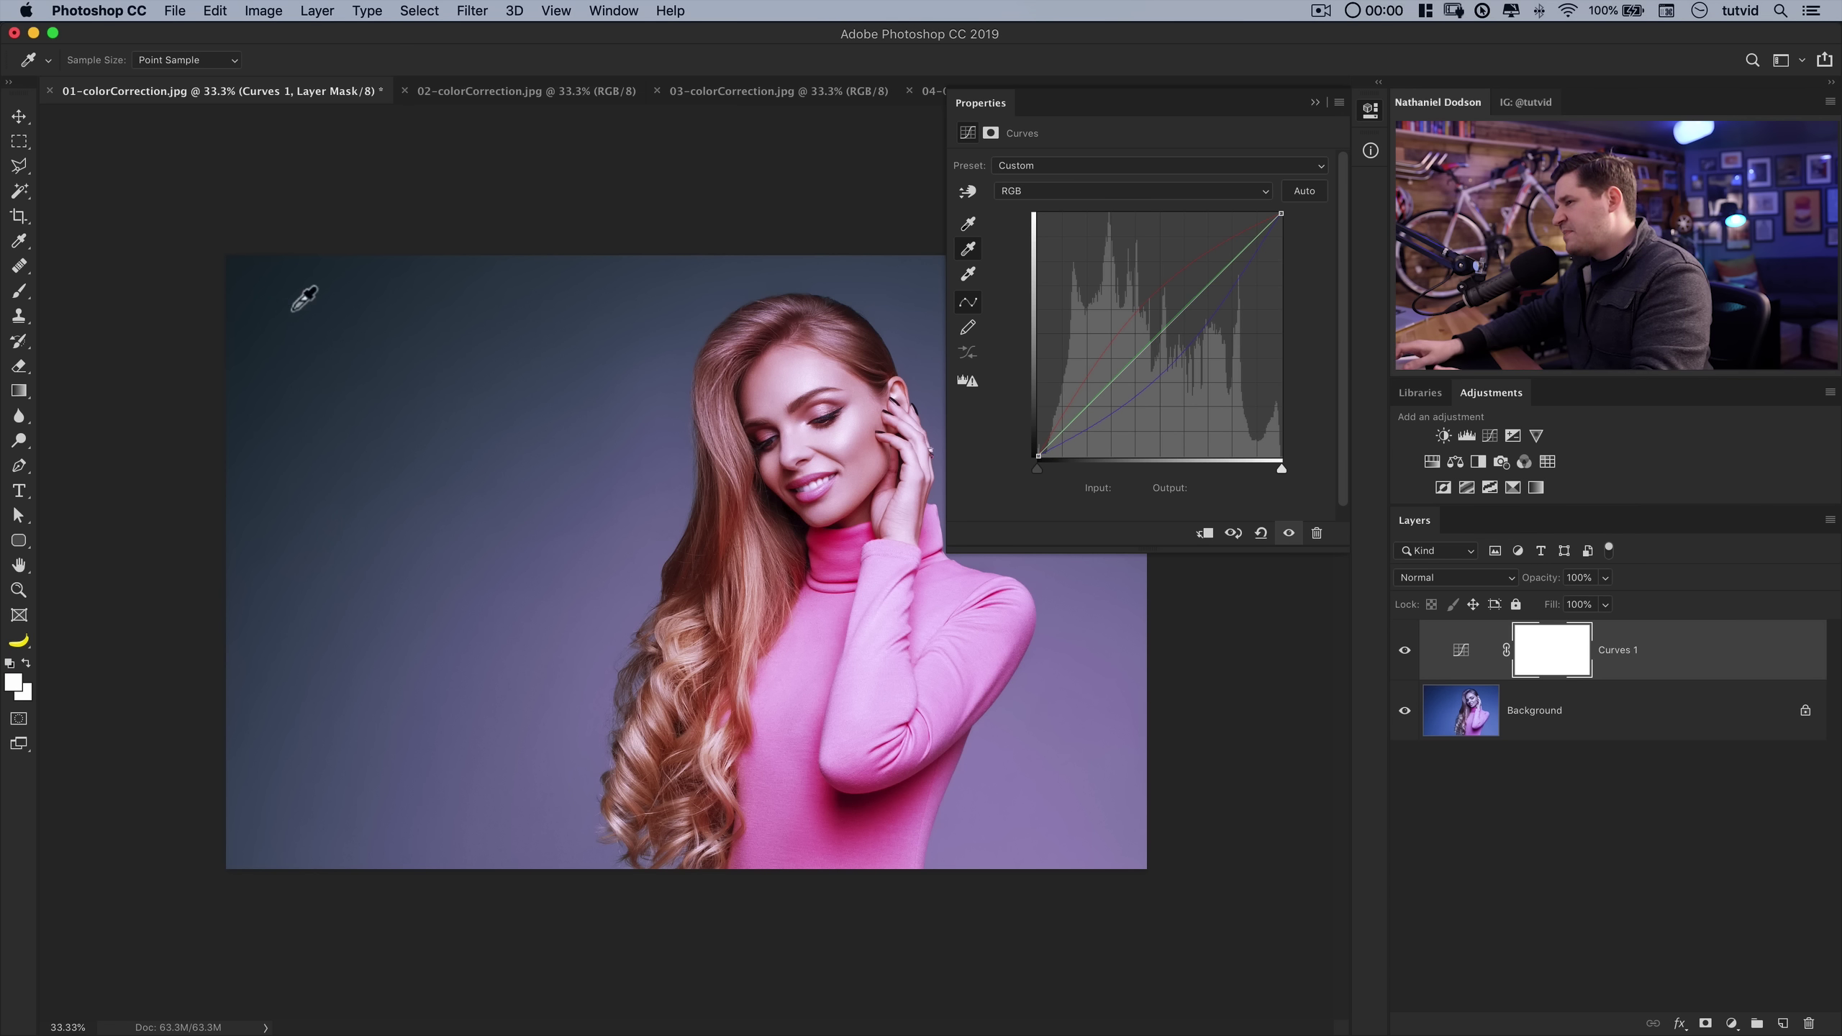
{"action": "left_click", "coordinate": [1371, 111]}
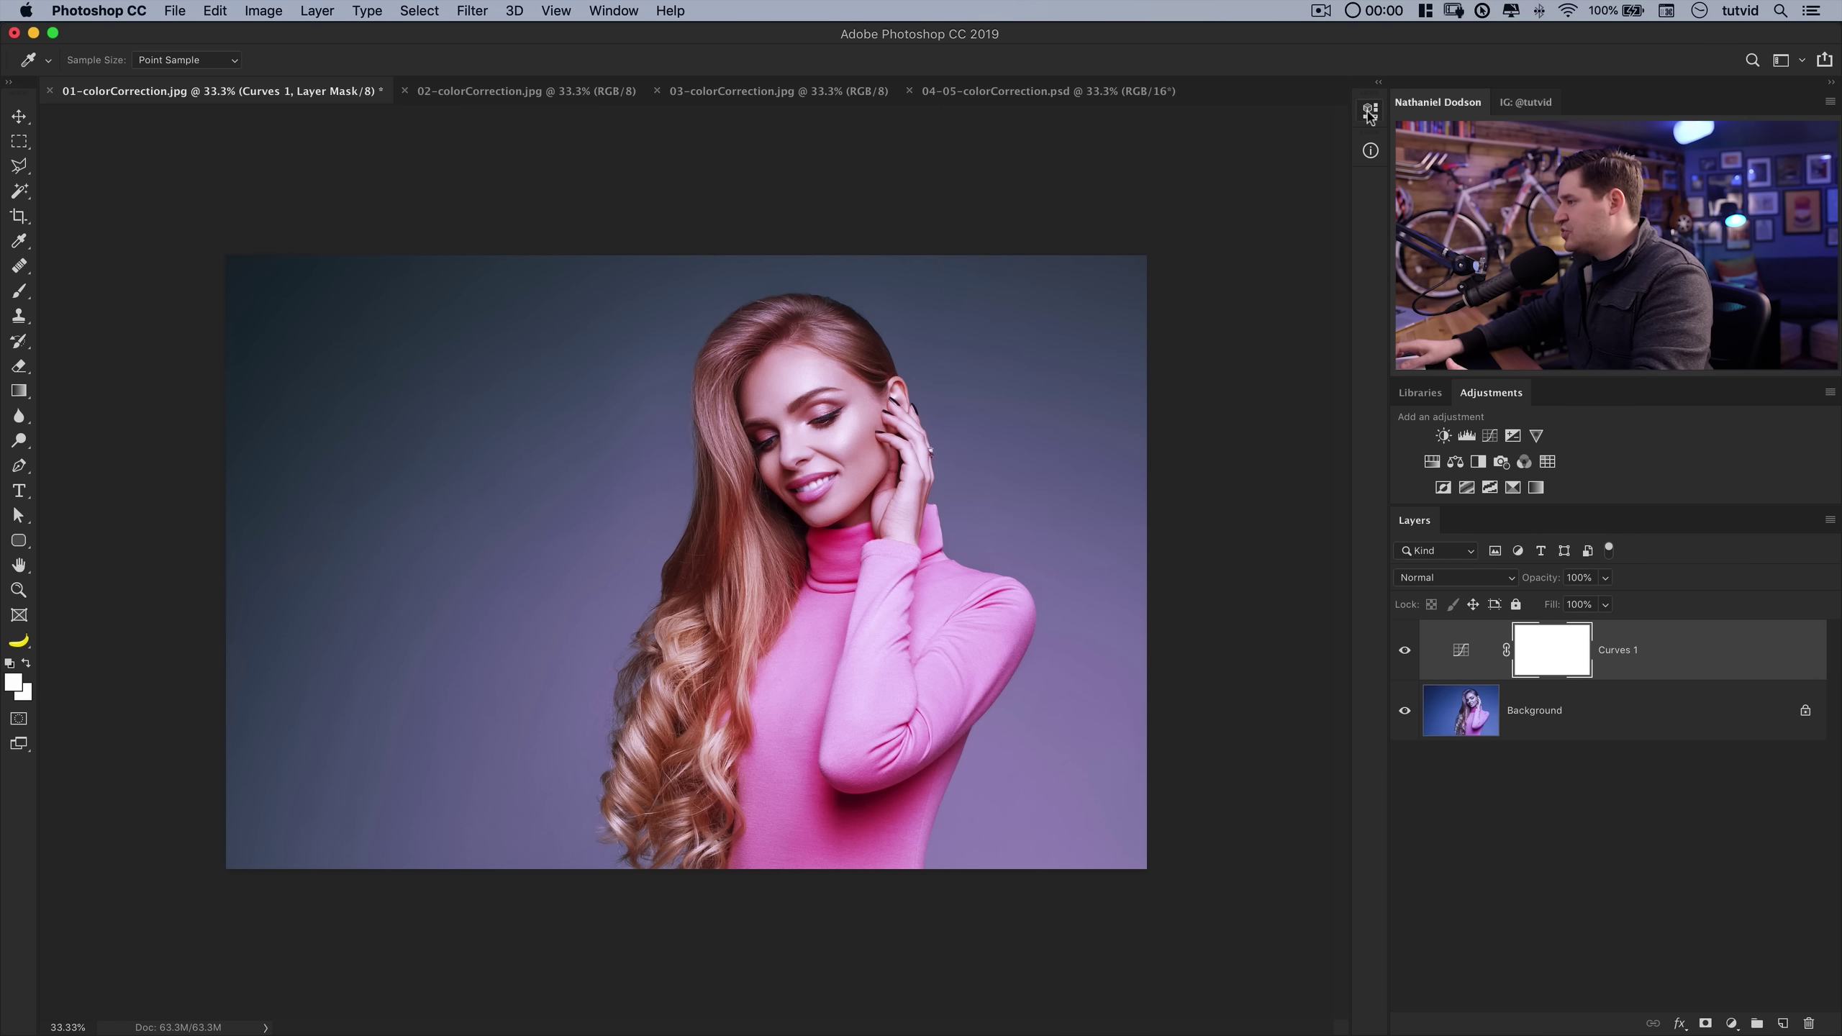
{"action": "left_click", "coordinate": [1464, 656]}
{"action": "key", "text": "v"}
{"action": "key", "text": "BackSpace"}
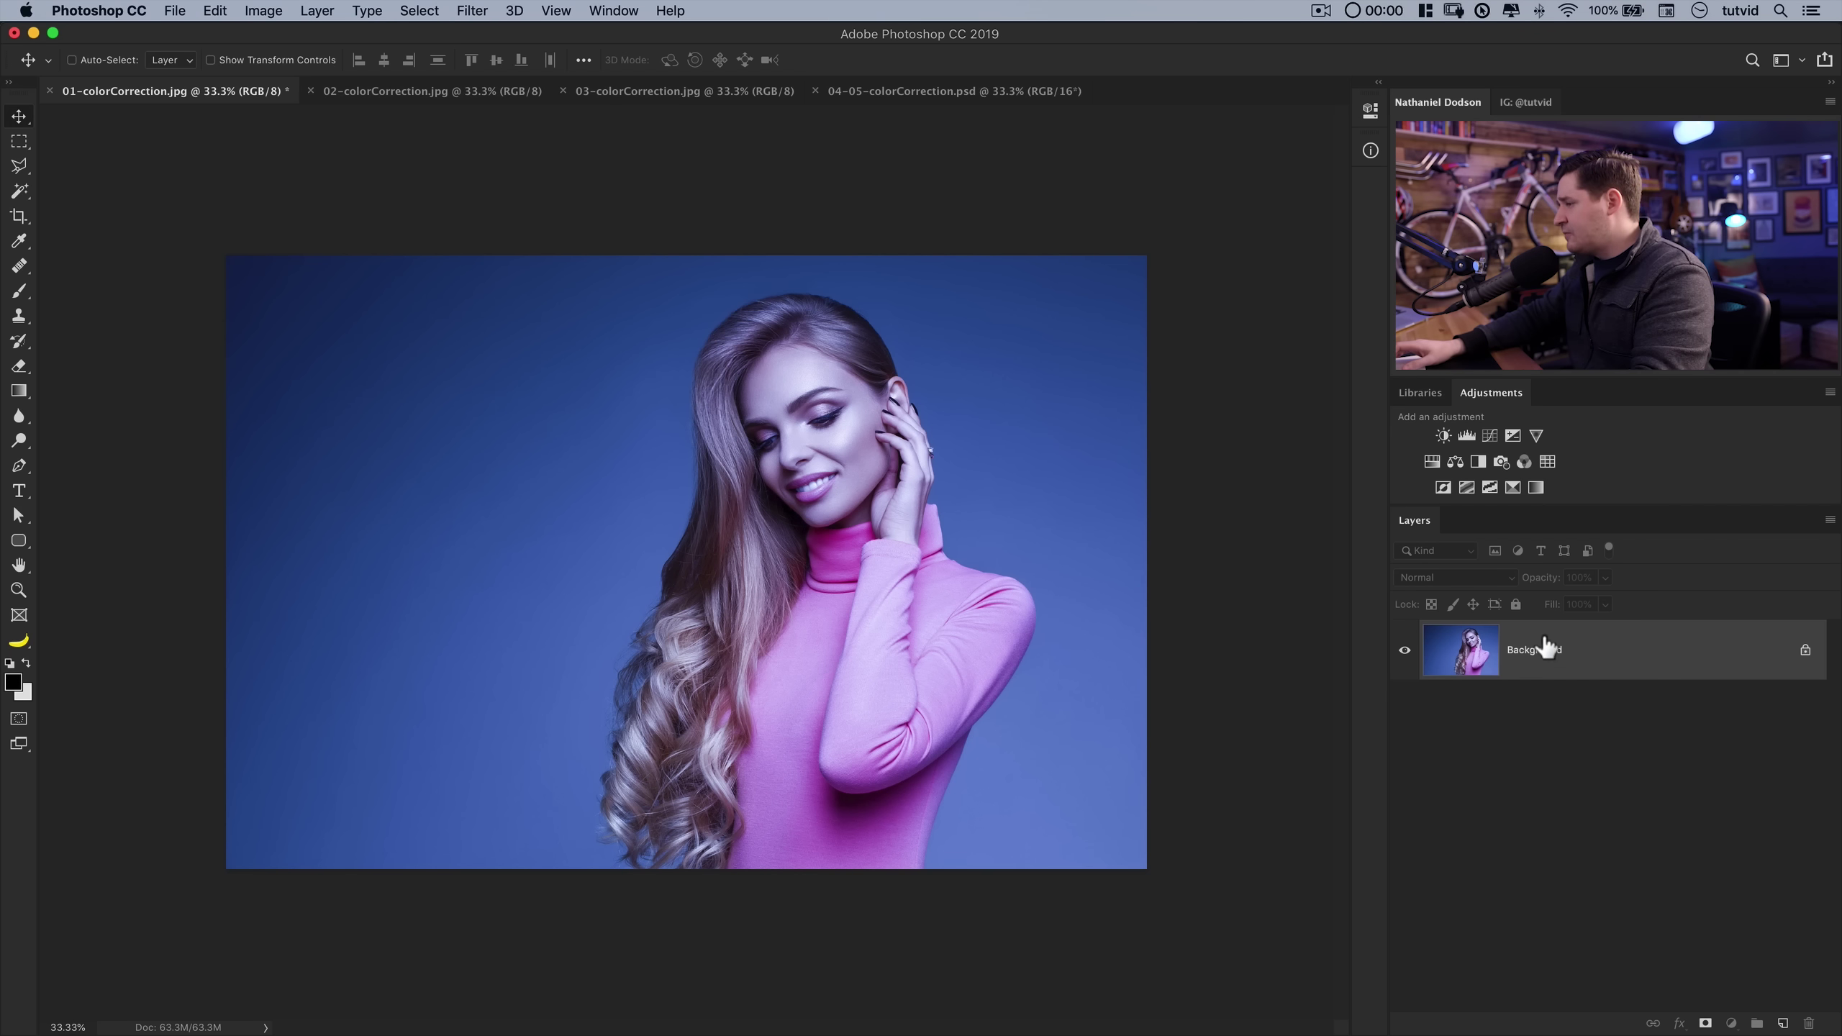
- Apply the Camera Raw Filter with backdrop-sampled white balance and Exposure -2.00
{"action": "left_click", "coordinate": [473, 11]}
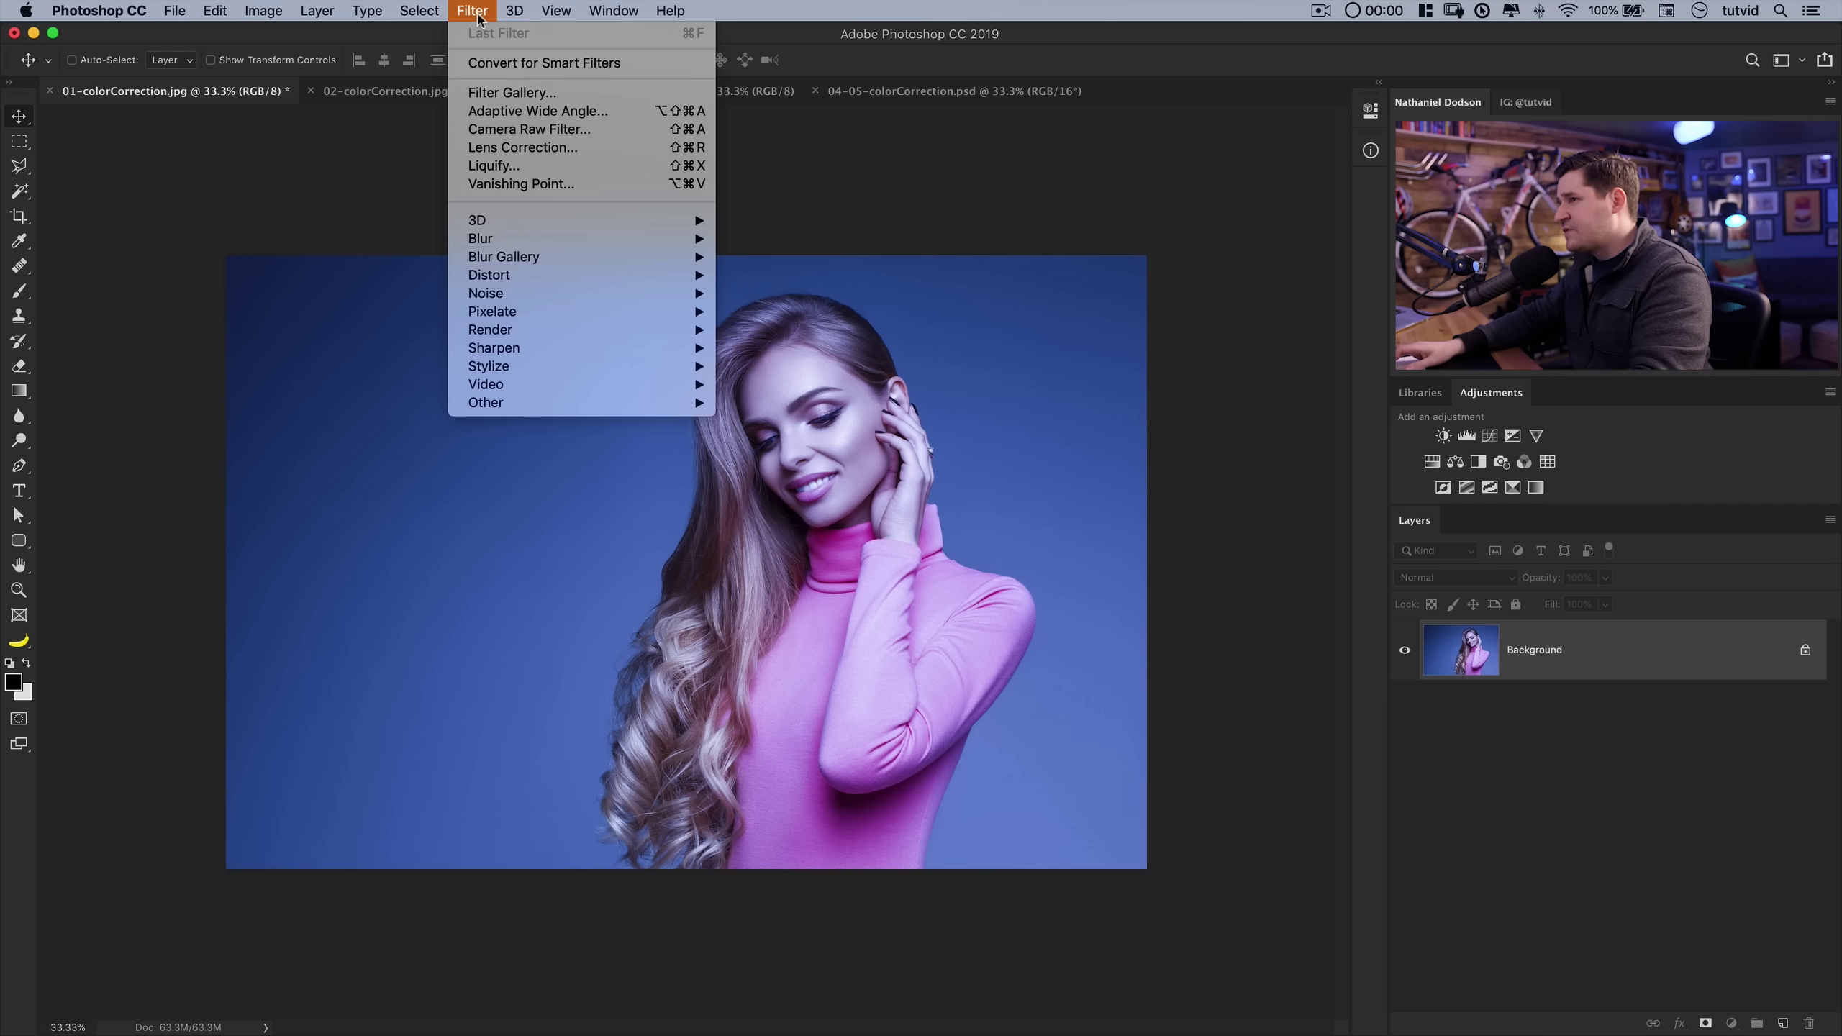
{"action": "left_click", "coordinate": [630, 129]}
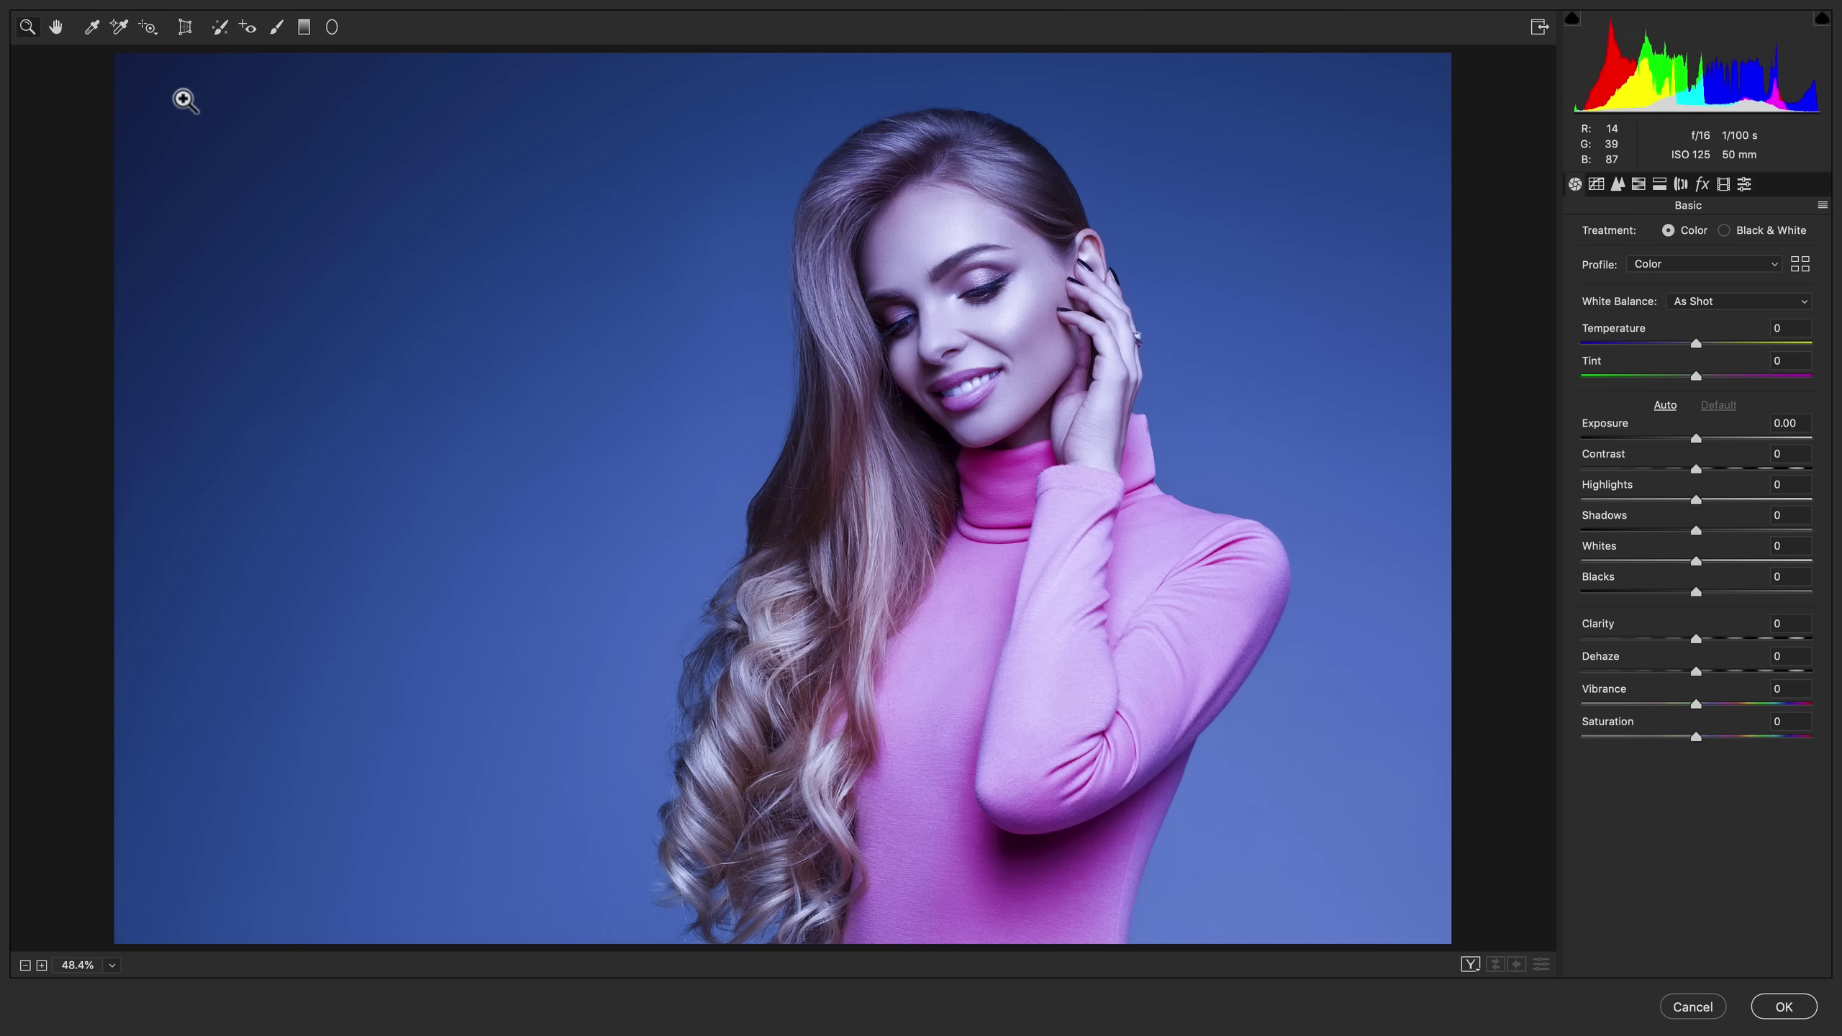
{"action": "left_click", "coordinate": [91, 29]}
{"action": "left_click", "coordinate": [209, 126]}
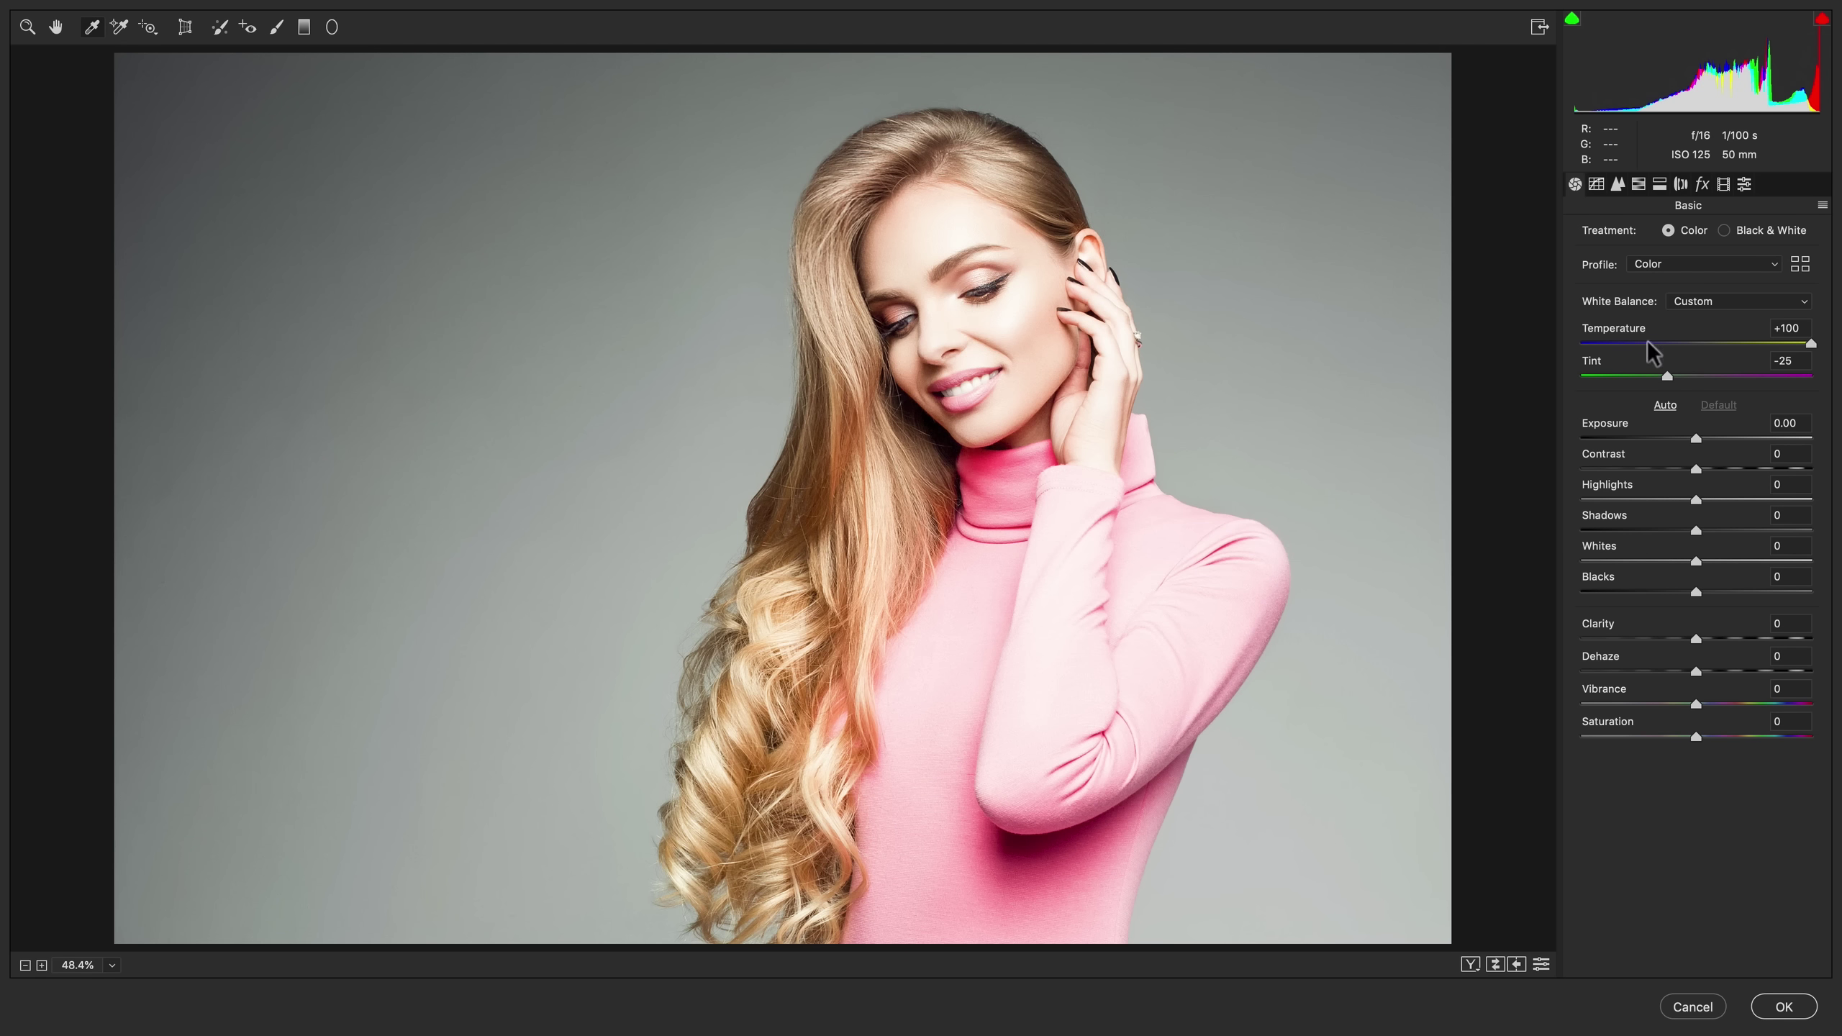
{"action": "left_click_drag", "start_coordinate": [1696, 438], "coordinate": [1648, 441]}
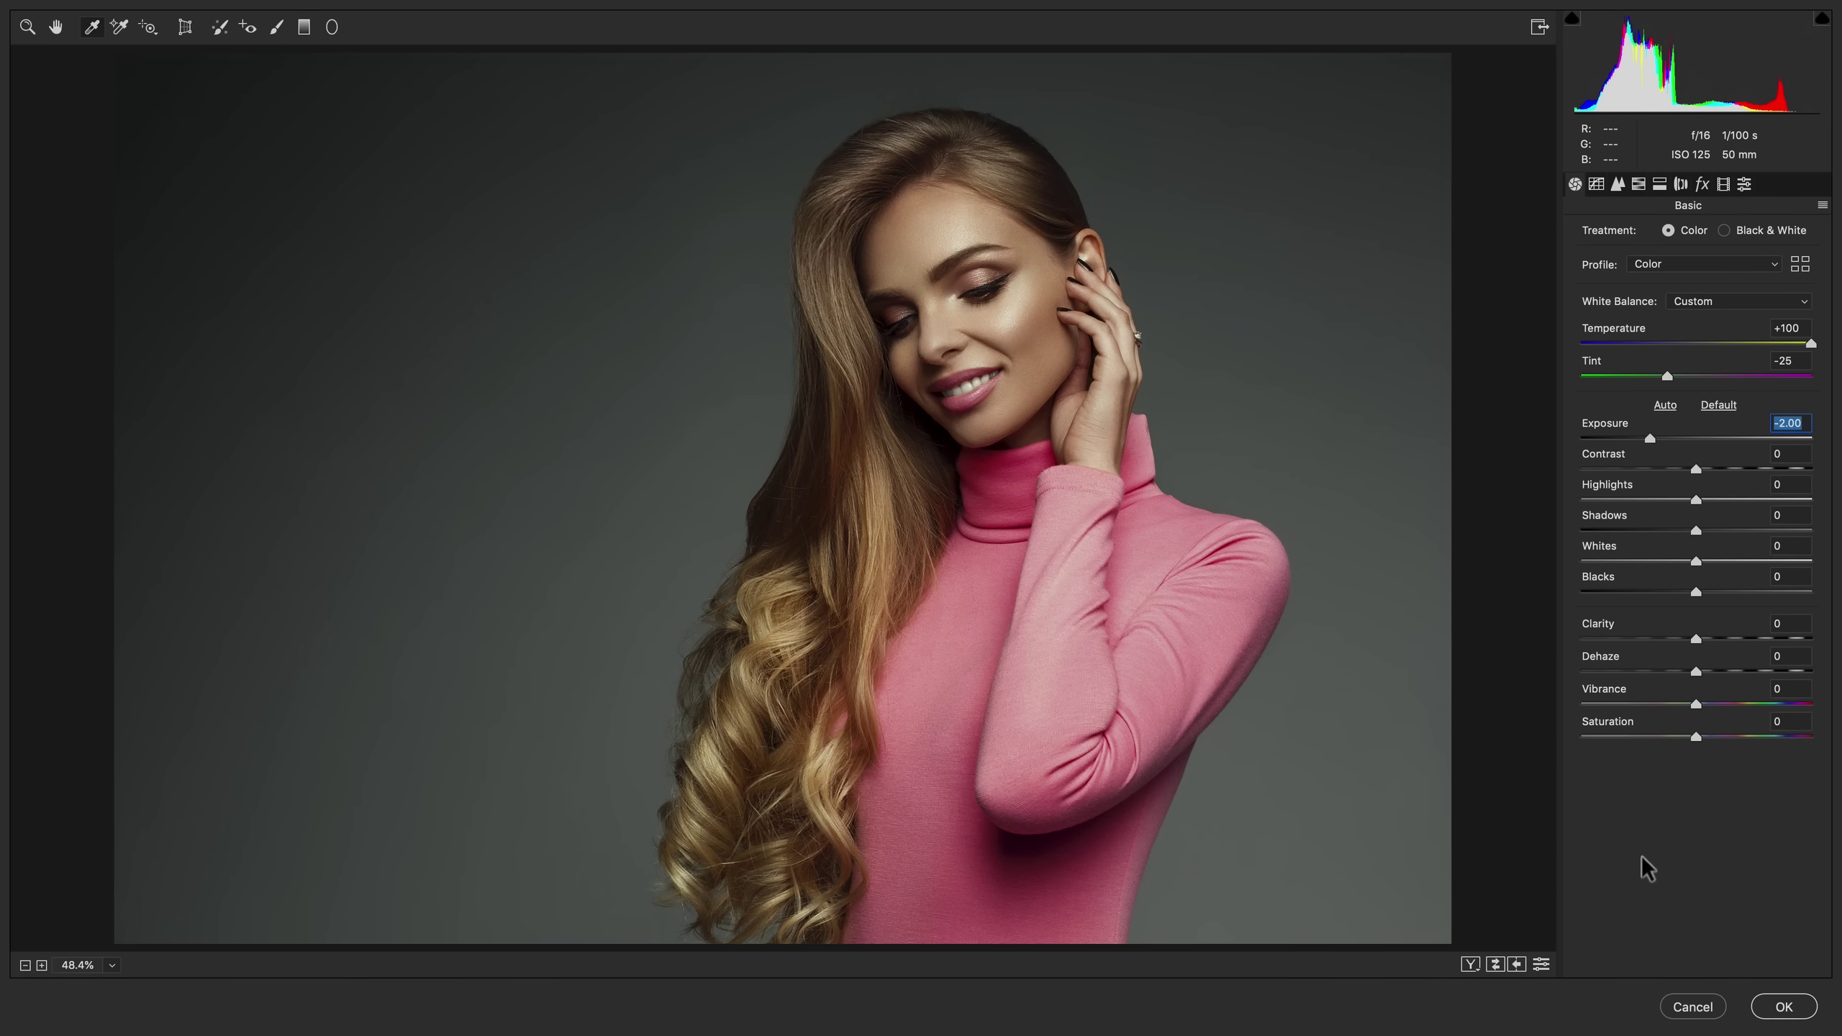
{"action": "left_click", "coordinate": [1784, 1008]}
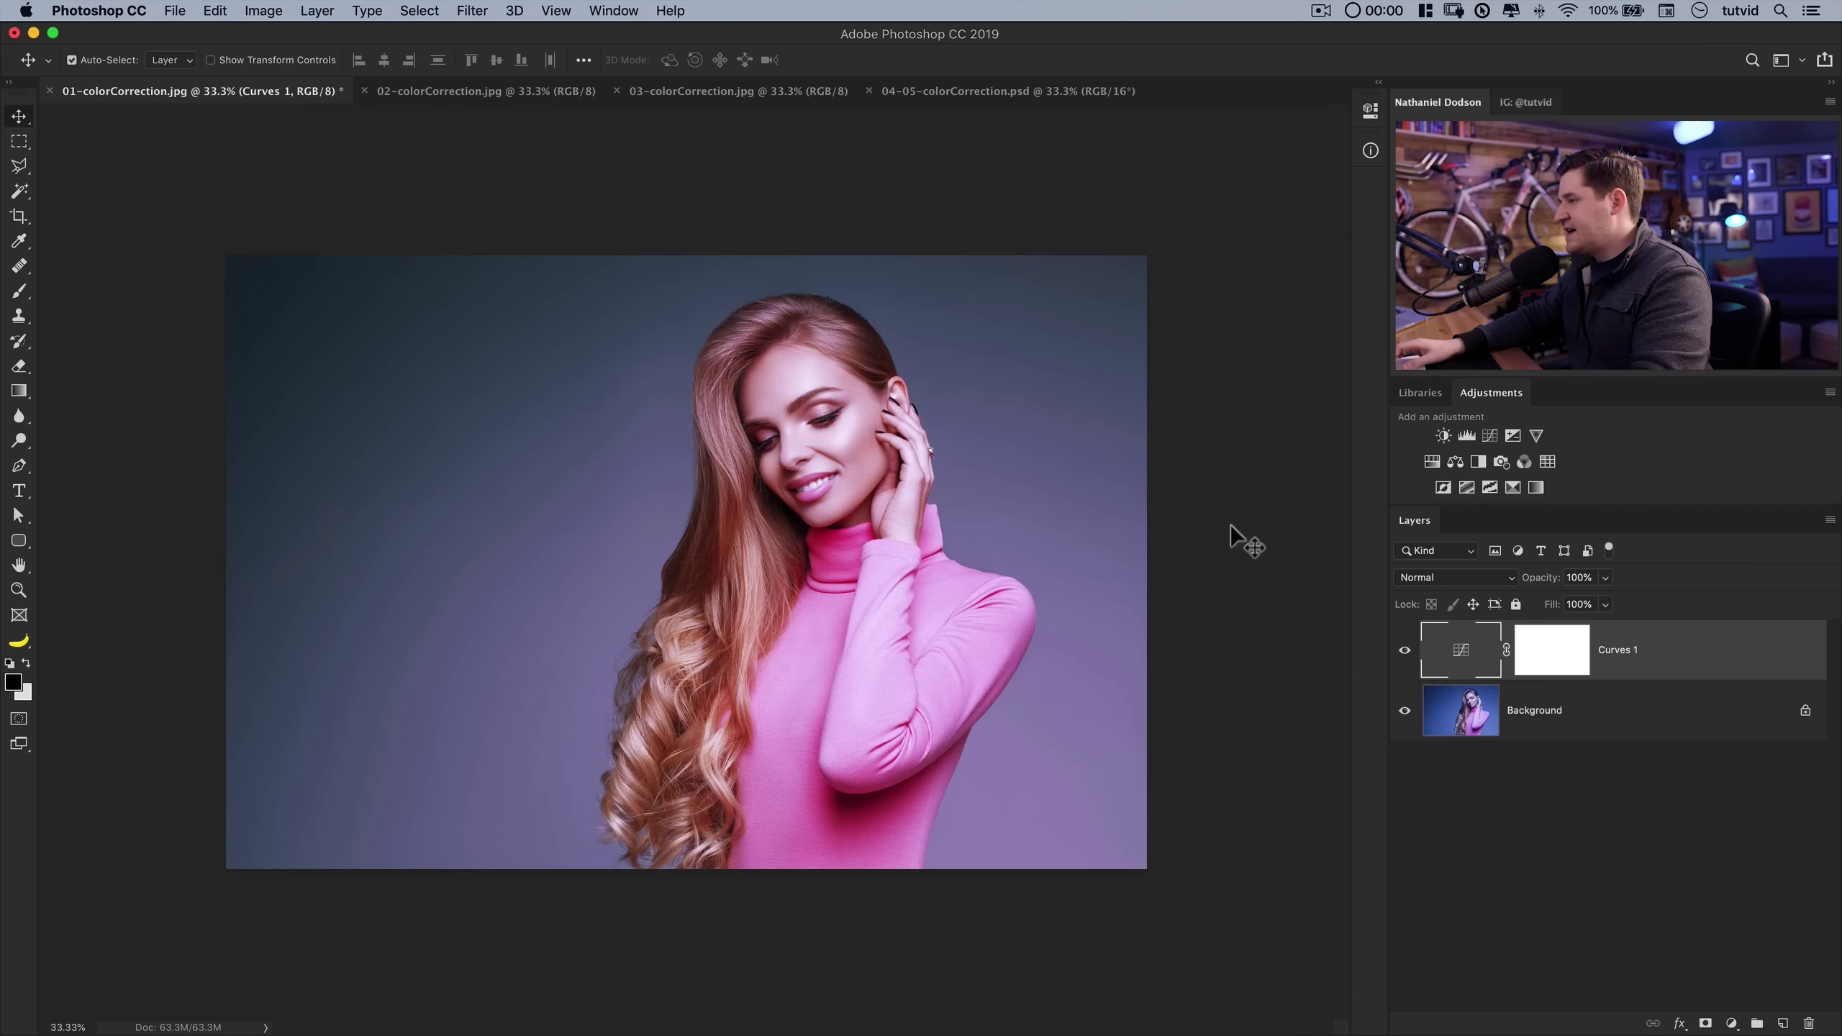
- Step back and forth through history to show the Camera Raw result on Background
{"action": "key", "text": "super+alt+z"}
{"action": "key", "text": "super+alt+z"}
{"action": "key", "text": "super+alt+z"}
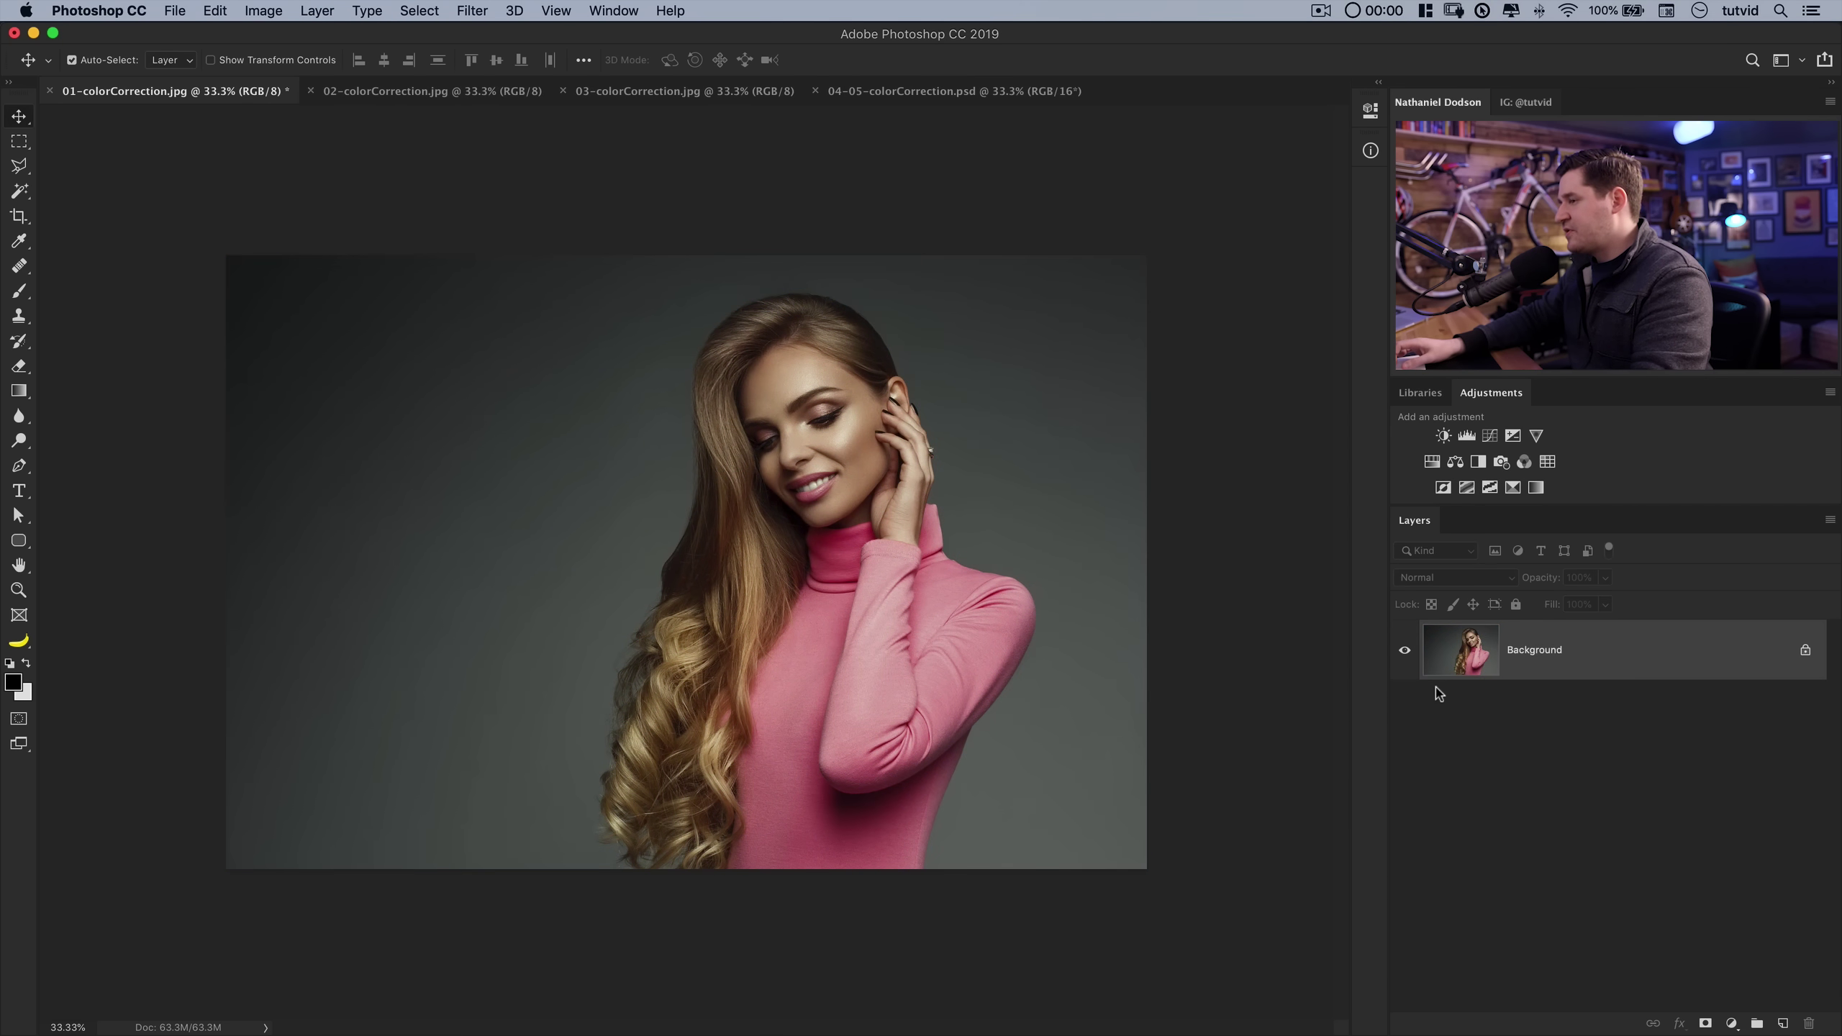
{"action": "key", "text": "super+shift+z"}
{"action": "key", "text": "super+alt+z"}
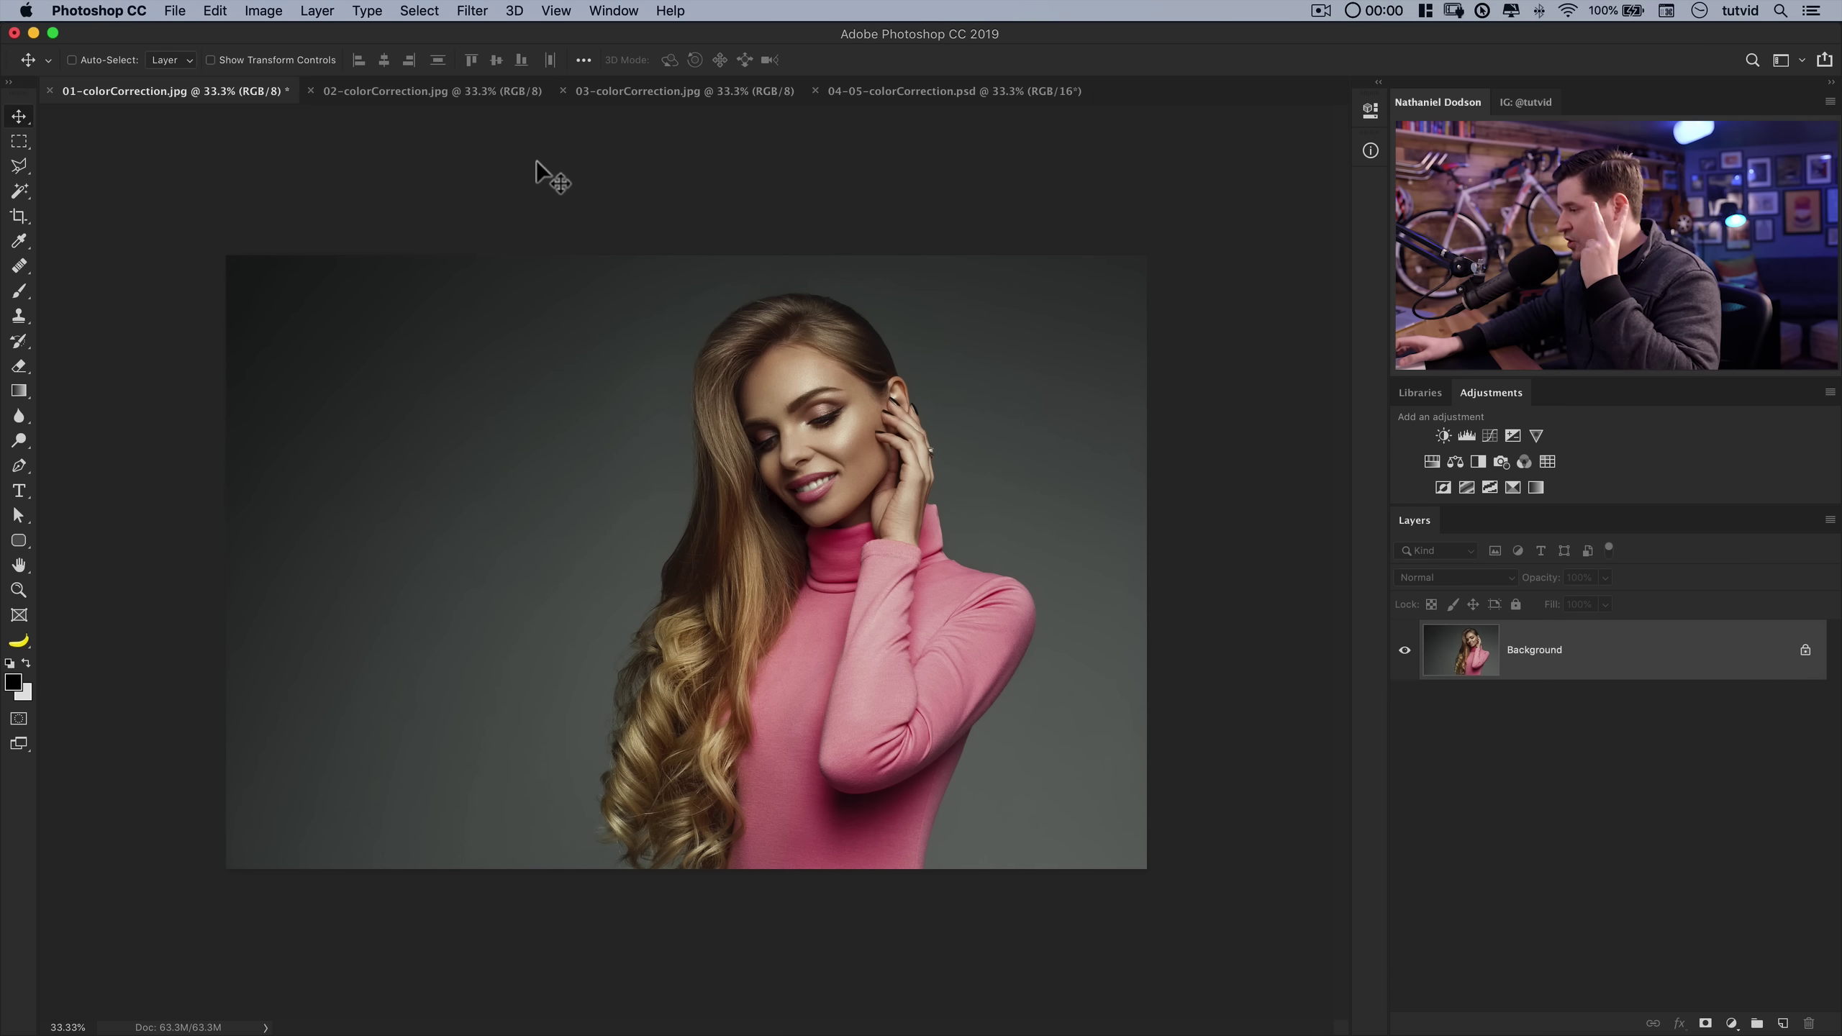
- In 02-colorCorrection, add a Hue/Saturation layer in a floating panel, try Master hue, then reset
{"action": "left_click", "coordinate": [446, 91]}
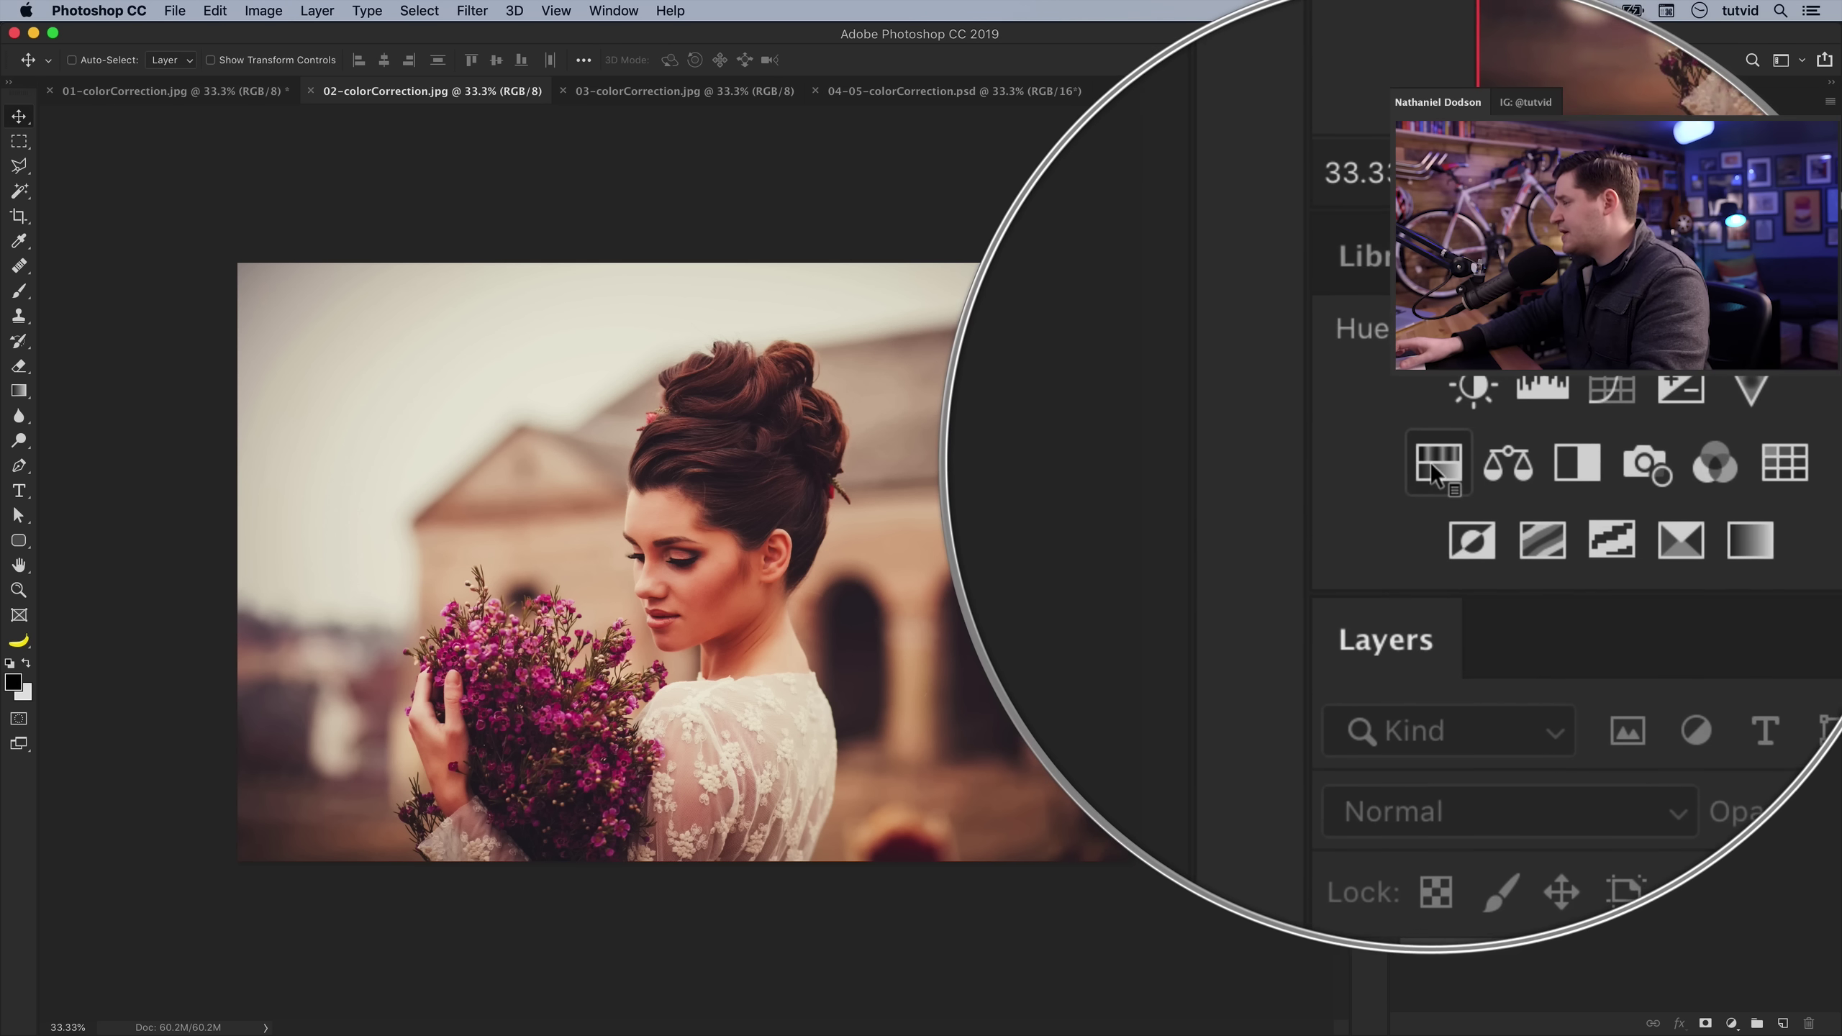
{"action": "left_click", "coordinate": [1433, 462]}
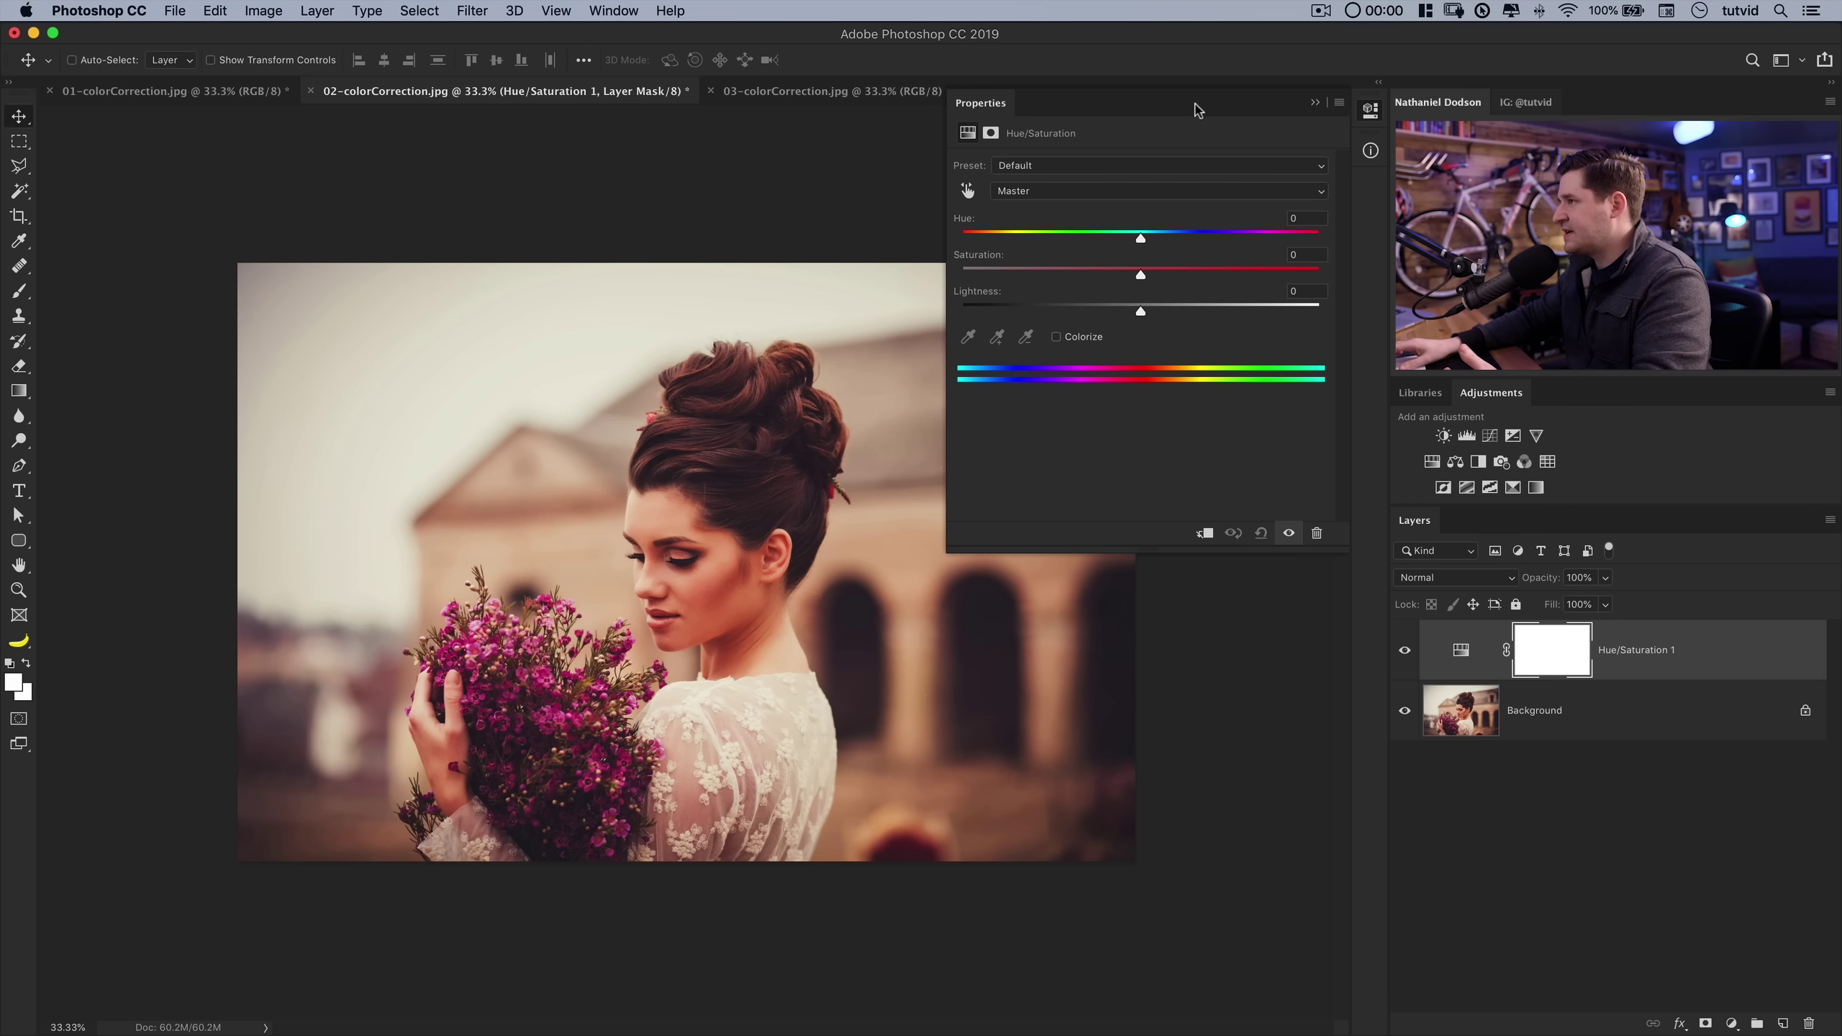
{"action": "left_click_drag", "start_coordinate": [1197, 108], "coordinate": [1121, 502]}
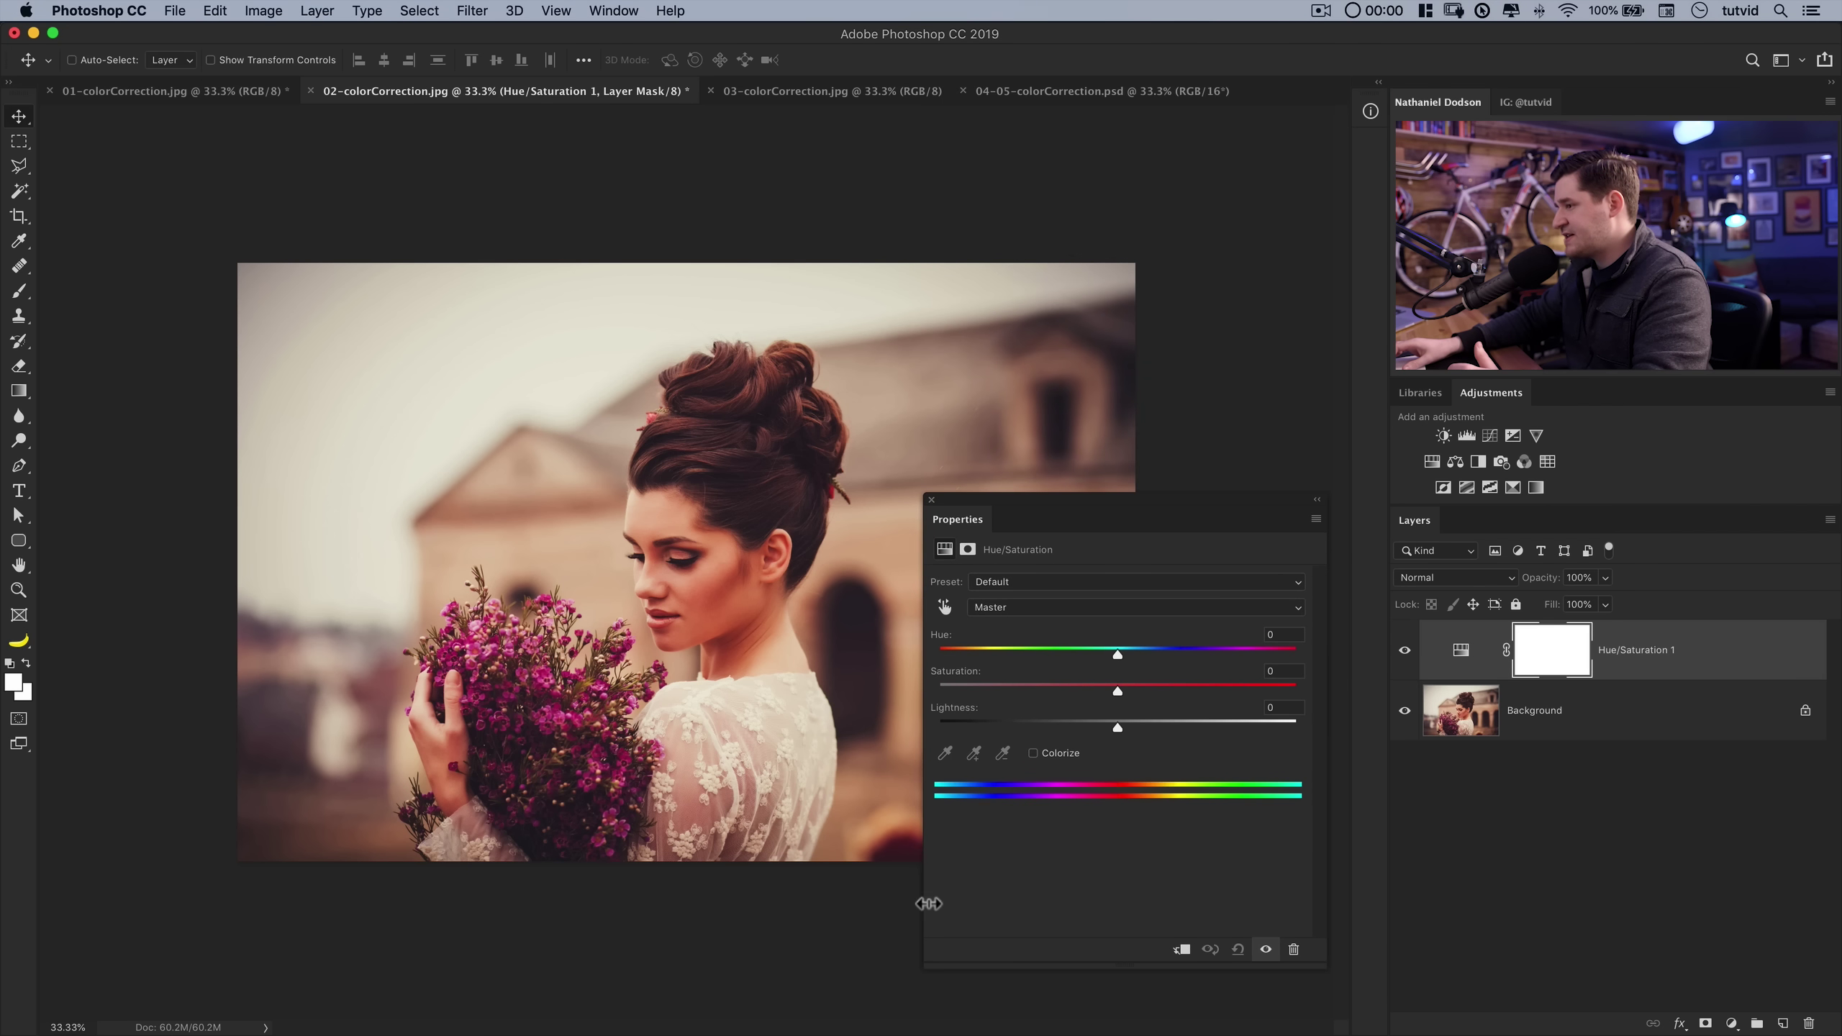
{"action": "left_click_drag", "start_coordinate": [921, 908], "coordinate": [1072, 899]}
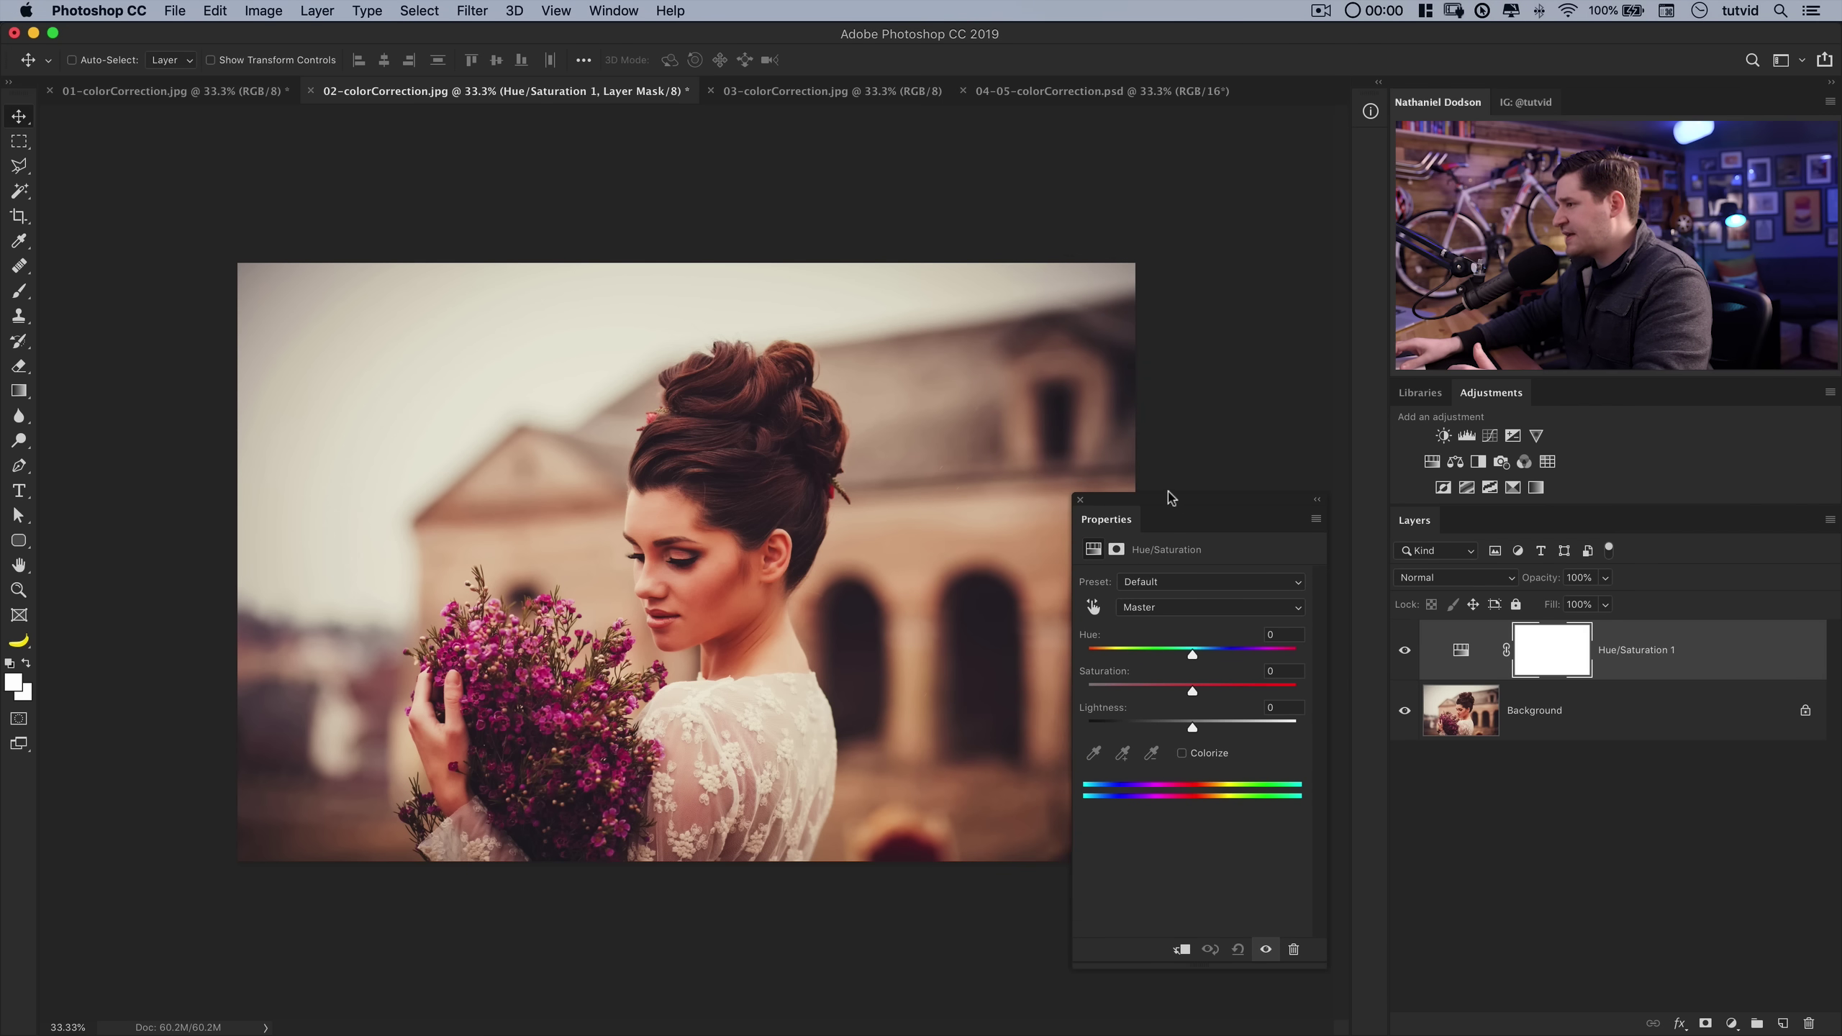
{"action": "mouse_move", "coordinate": [1186, 638]}
{"action": "left_mouse_down"}
{"action": "mouse_move", "coordinate": [1154, 638]}
{"action": "mouse_move", "coordinate": [1204, 641]}
{"action": "mouse_move", "coordinate": [1170, 636]}
{"action": "left_mouse_up"}
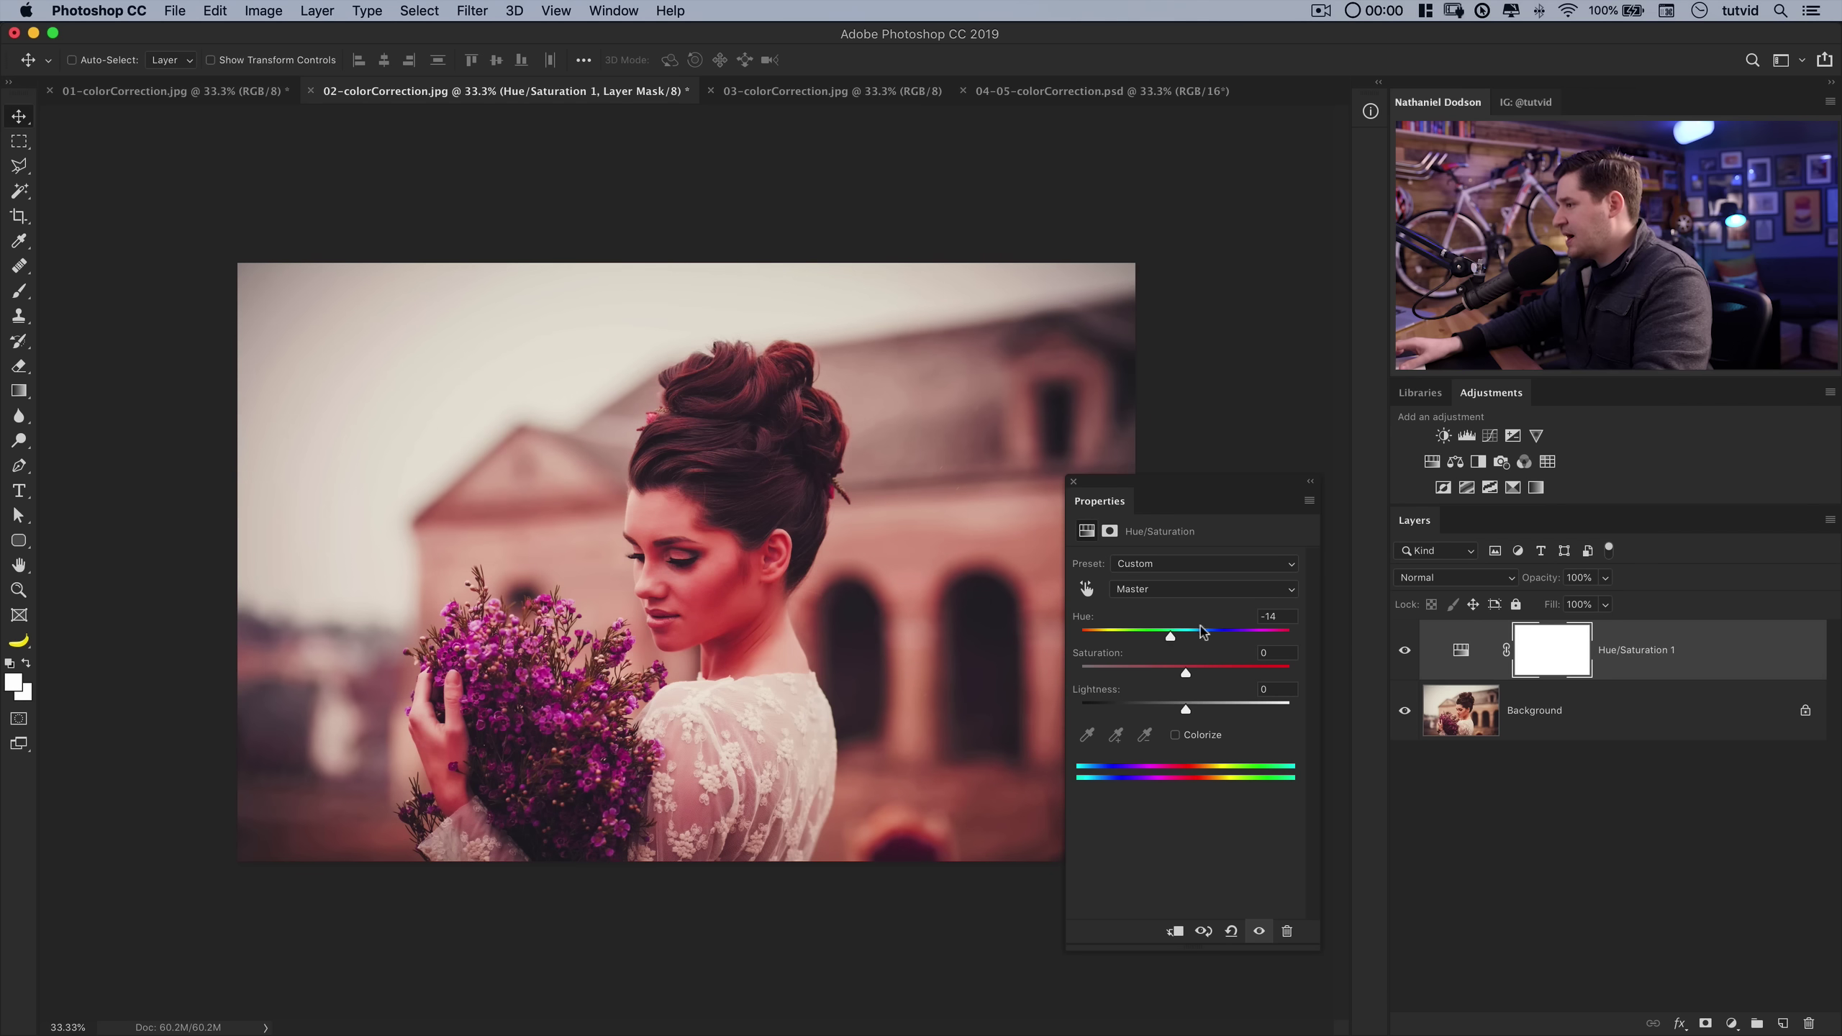
{"action": "left_click", "coordinate": [1231, 932]}
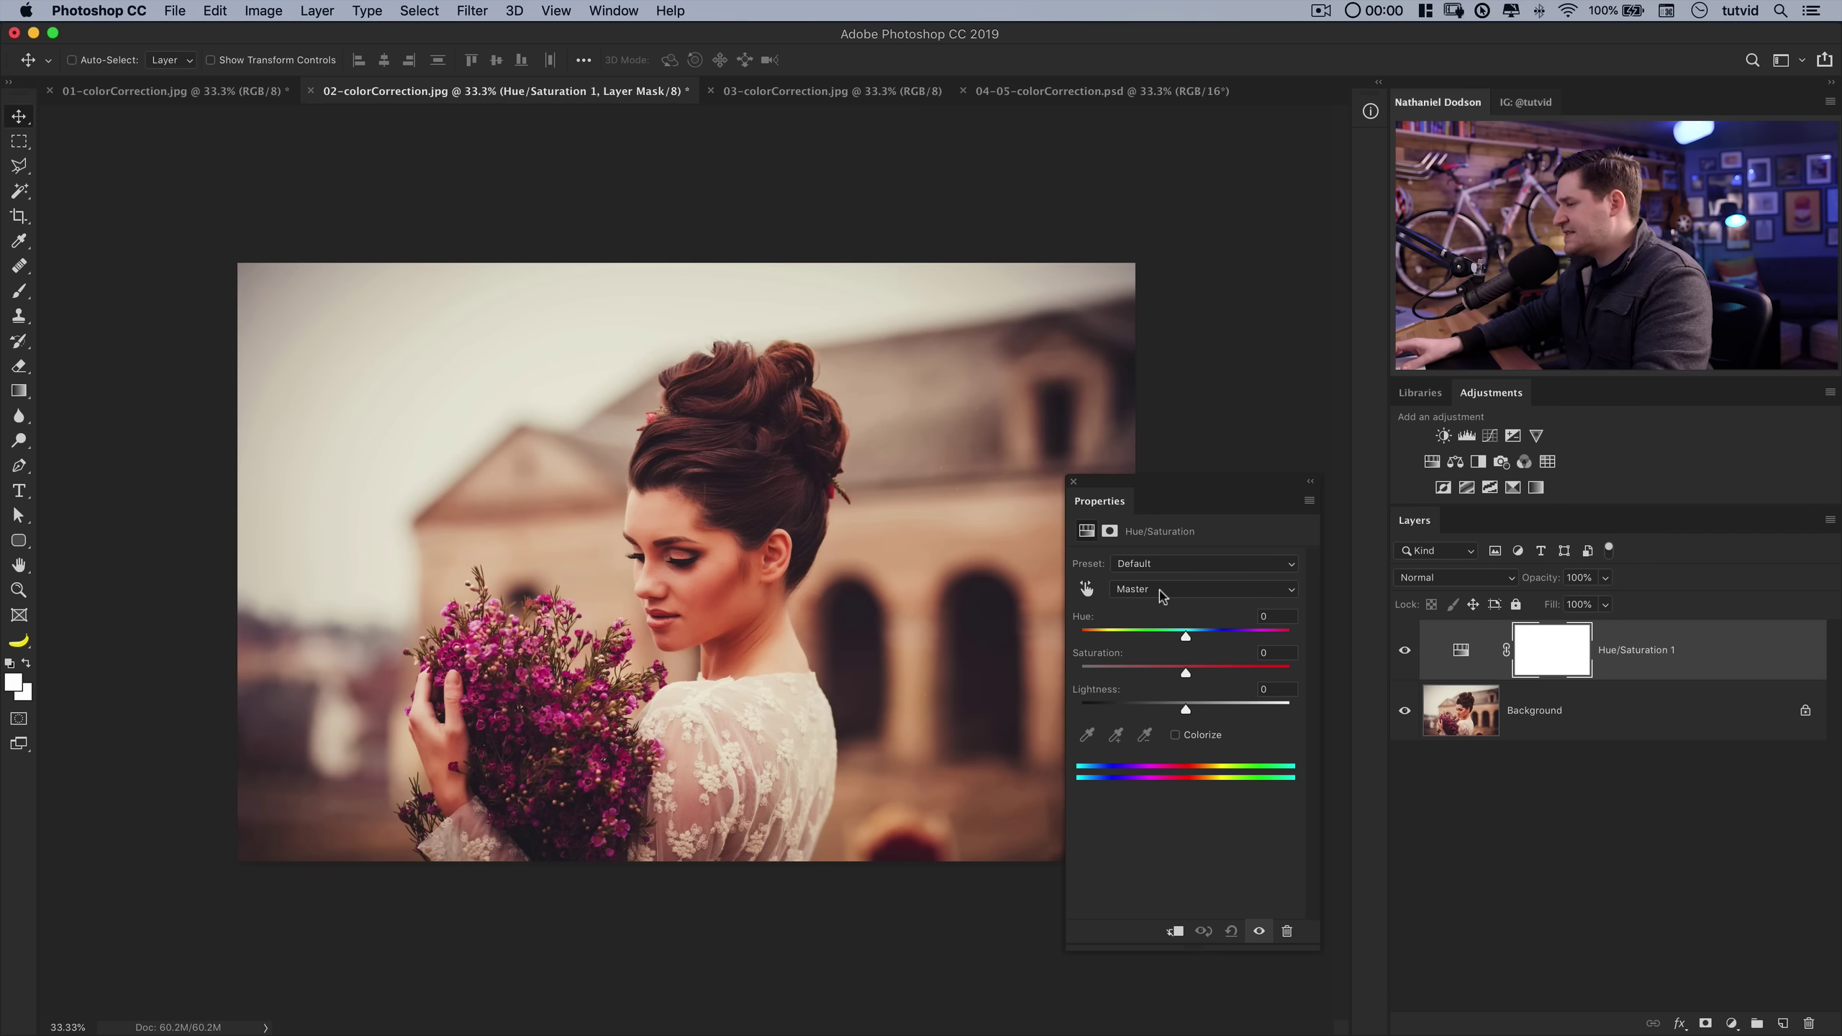
- Try a Reds hue shift of +6, compare with the layer hidden, then reset to defaults
{"action": "left_click", "coordinate": [1162, 596]}
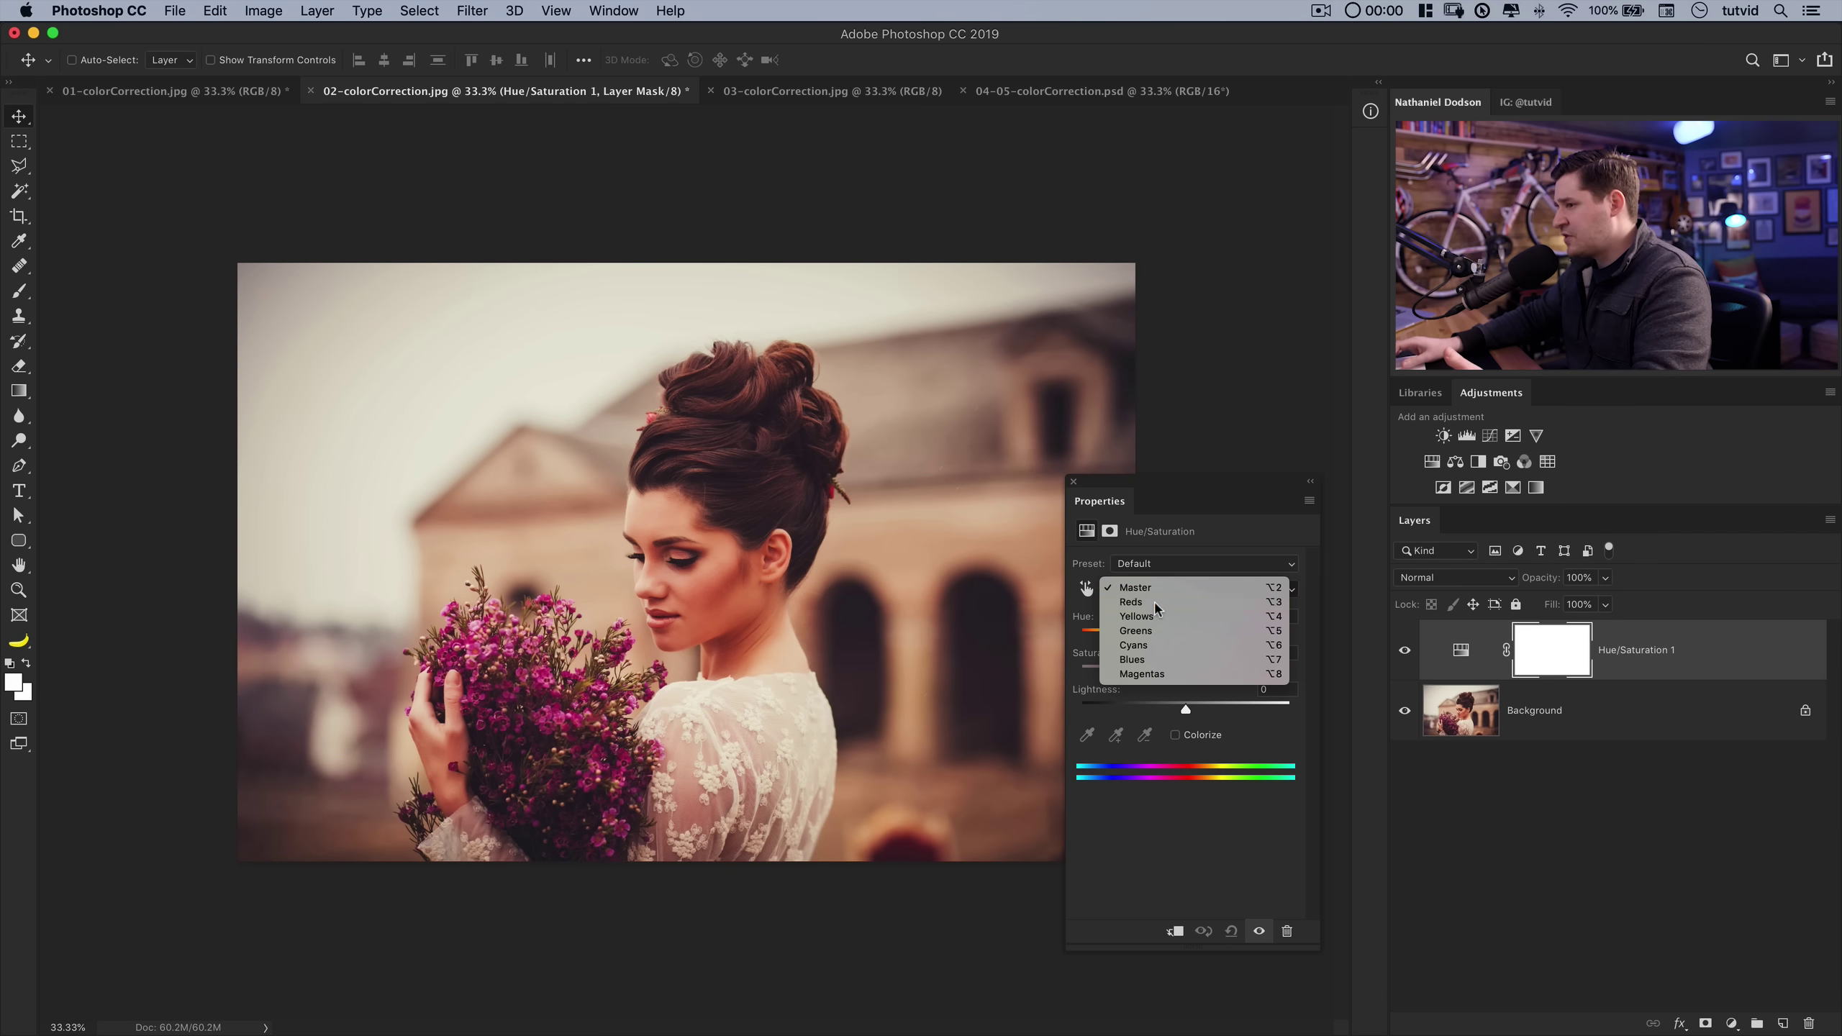
{"action": "left_click", "coordinate": [1172, 608]}
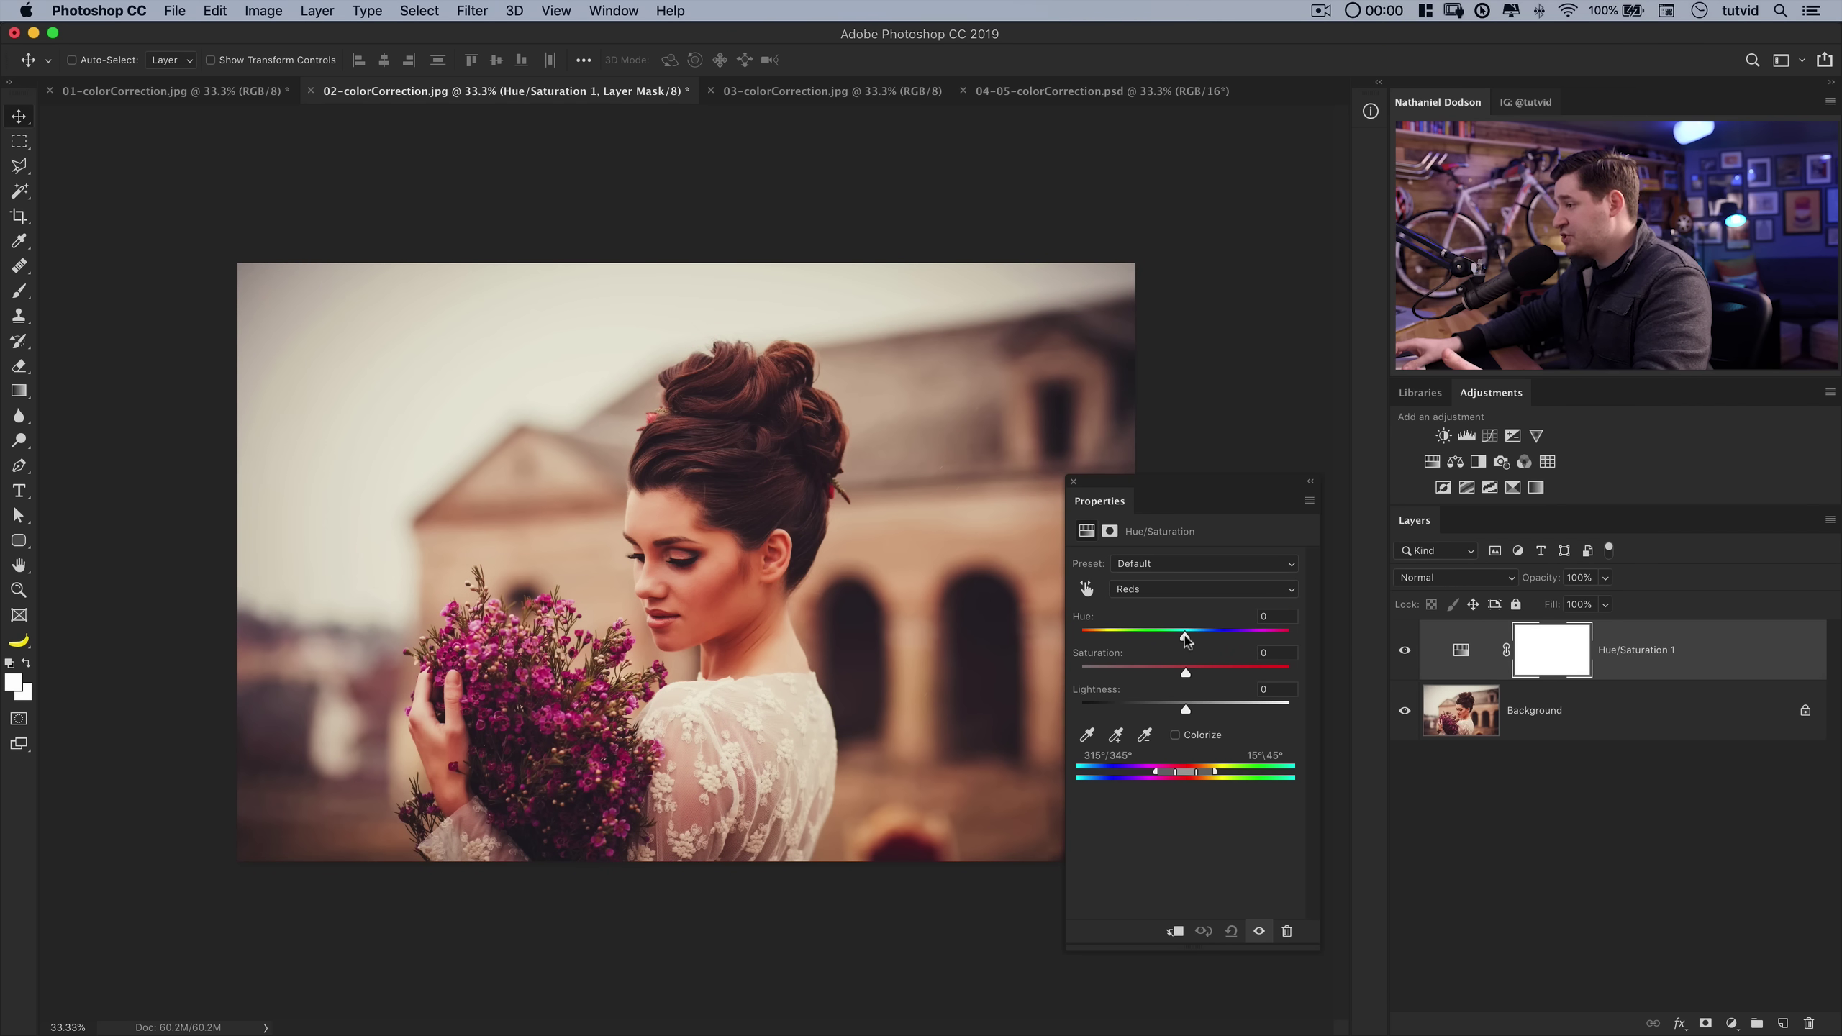
{"action": "left_click_drag", "start_coordinate": [1190, 640], "coordinate": [1176, 643]}
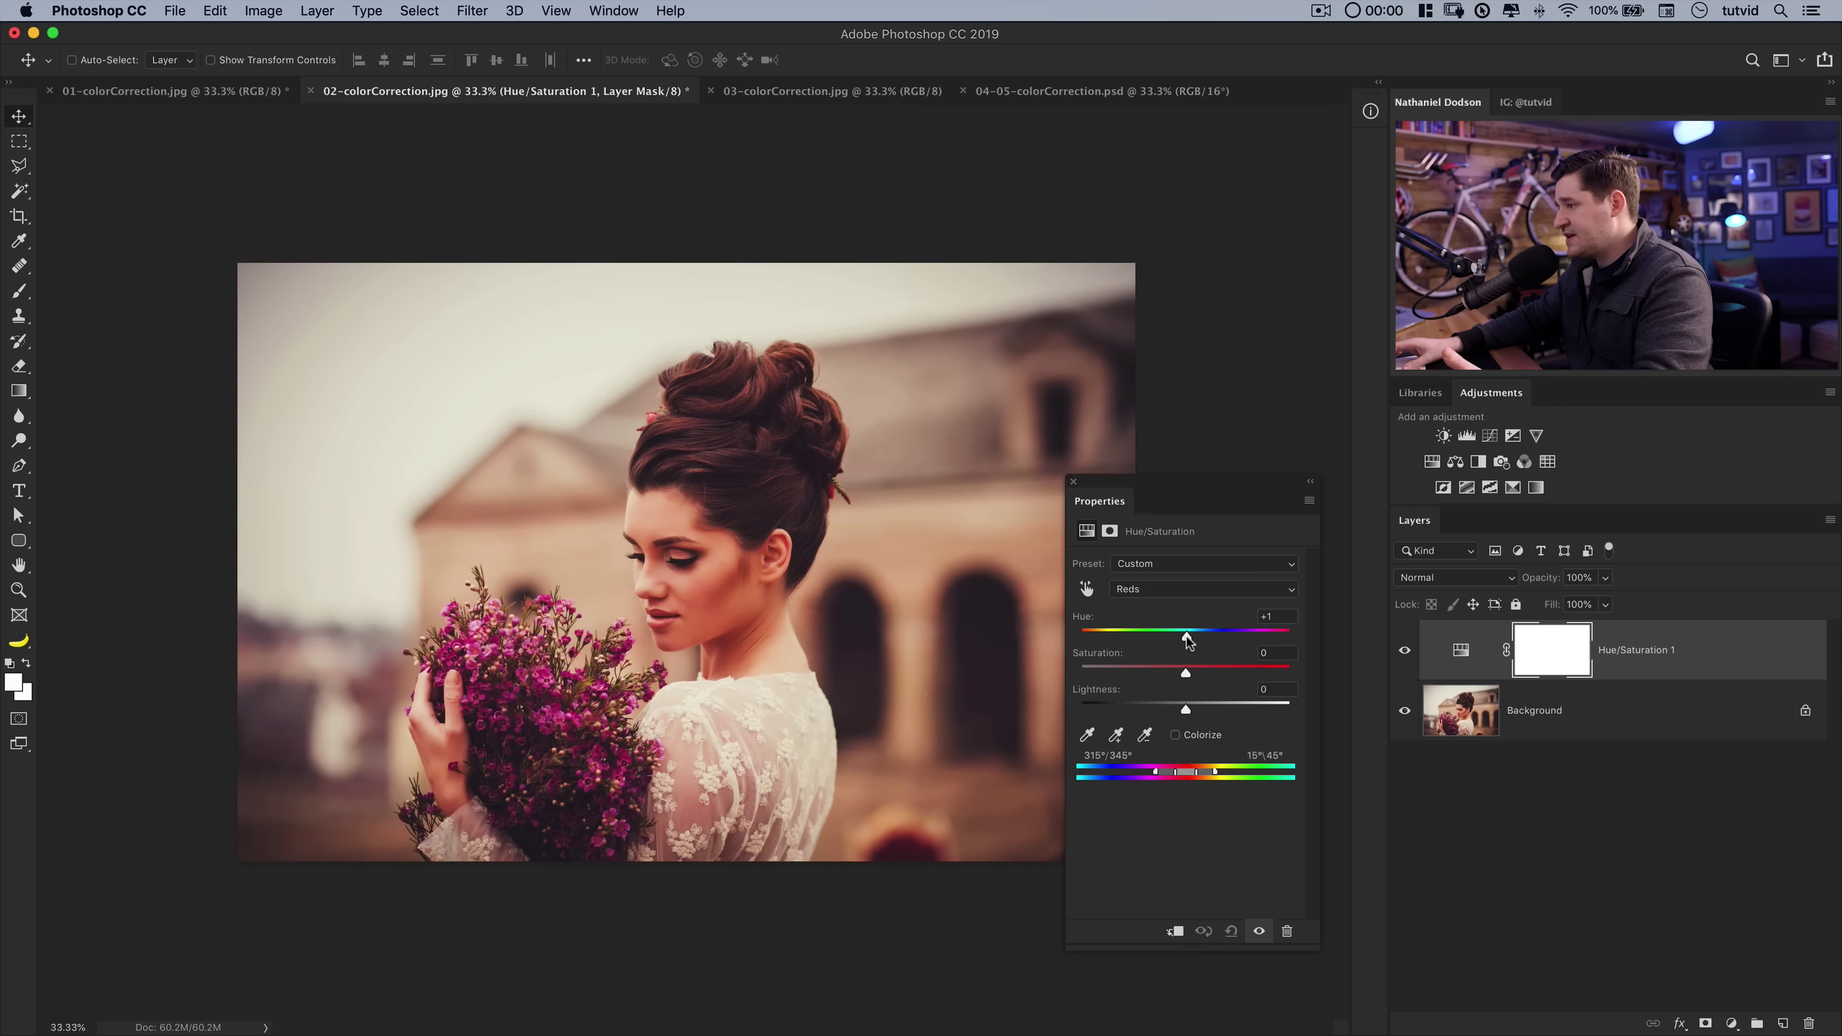
{"action": "left_click_drag", "start_coordinate": [1191, 641], "coordinate": [1193, 640]}
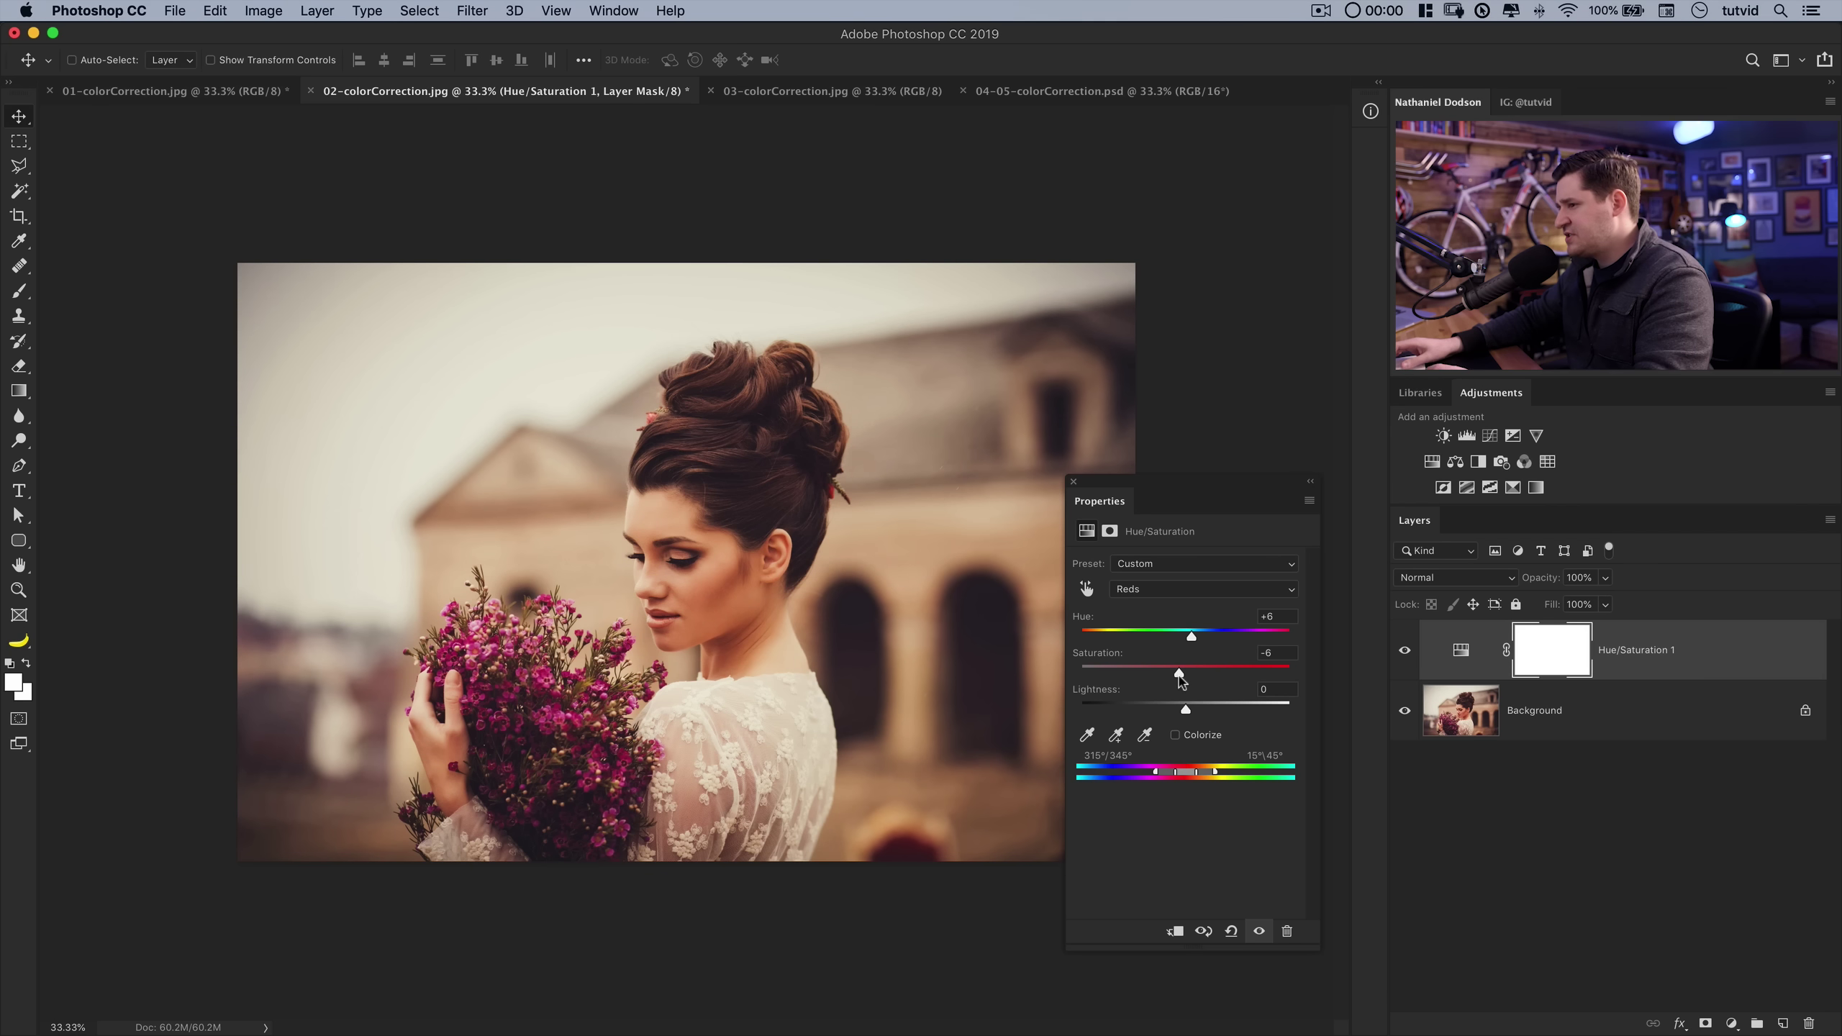
{"action": "left_click", "coordinate": [1407, 656]}
{"action": "left_click", "coordinate": [1407, 656]}
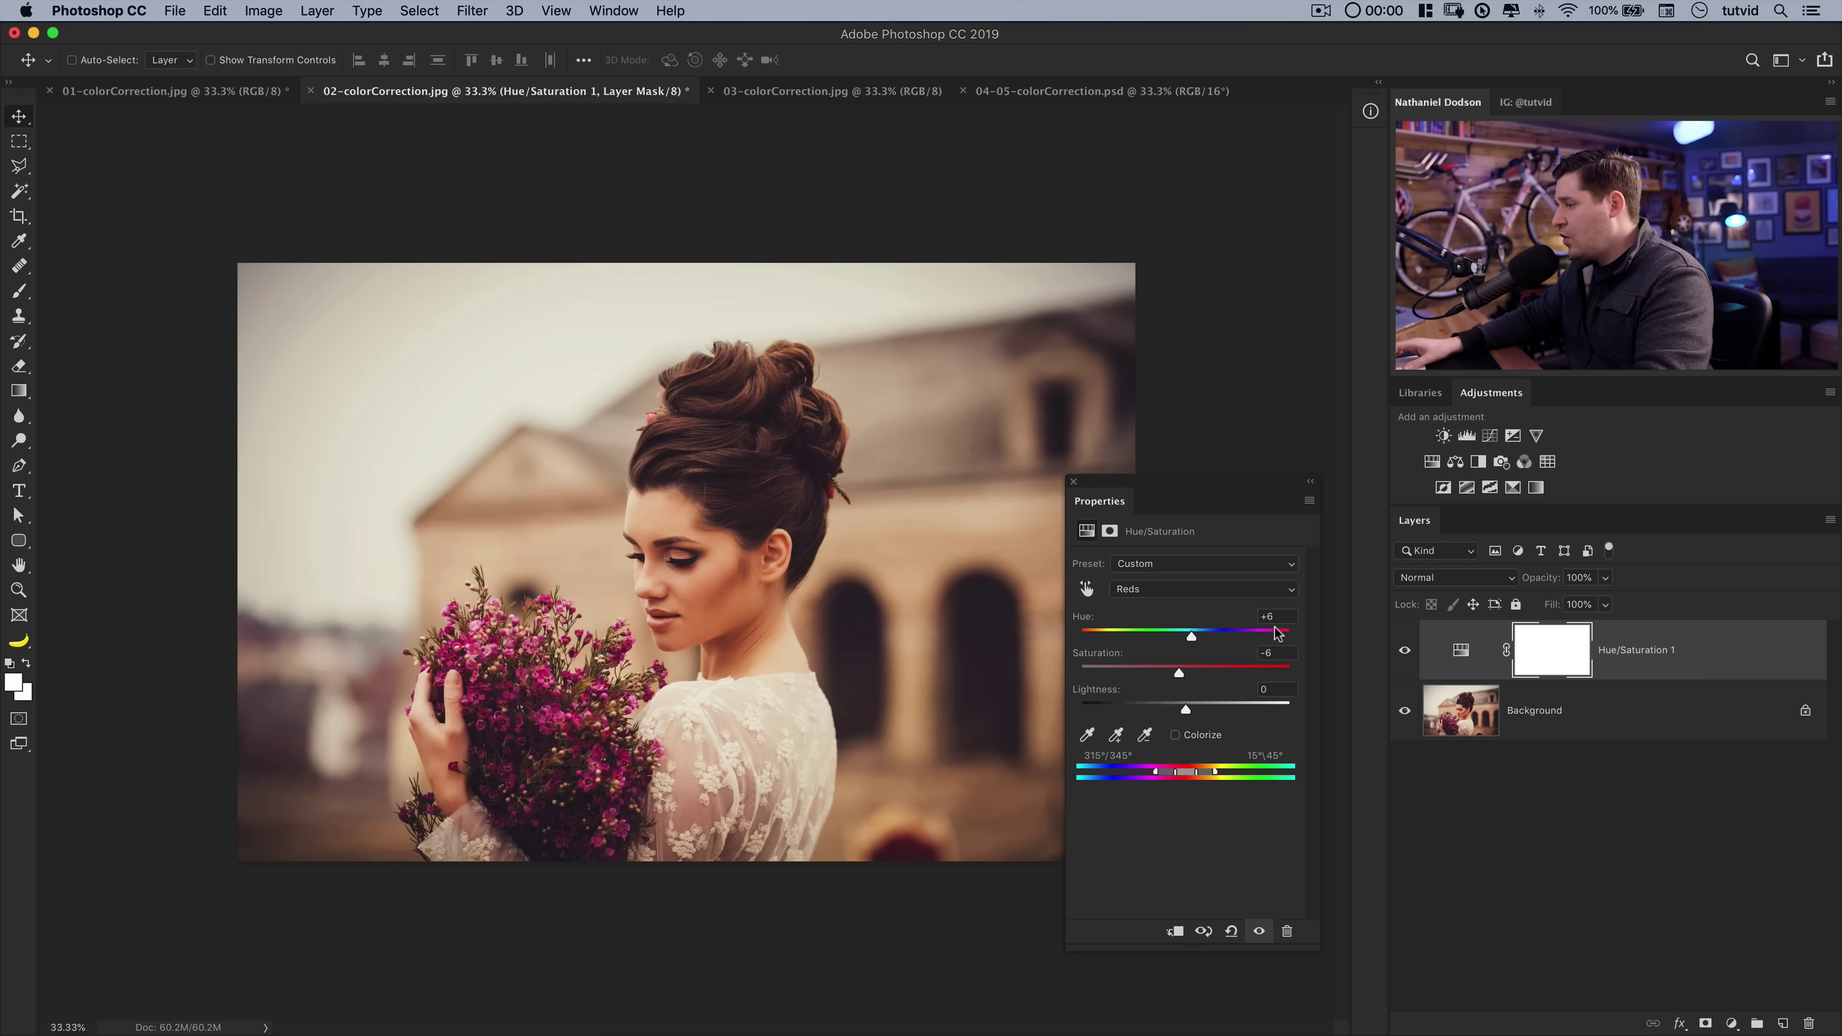
{"action": "left_click", "coordinate": [1232, 934]}
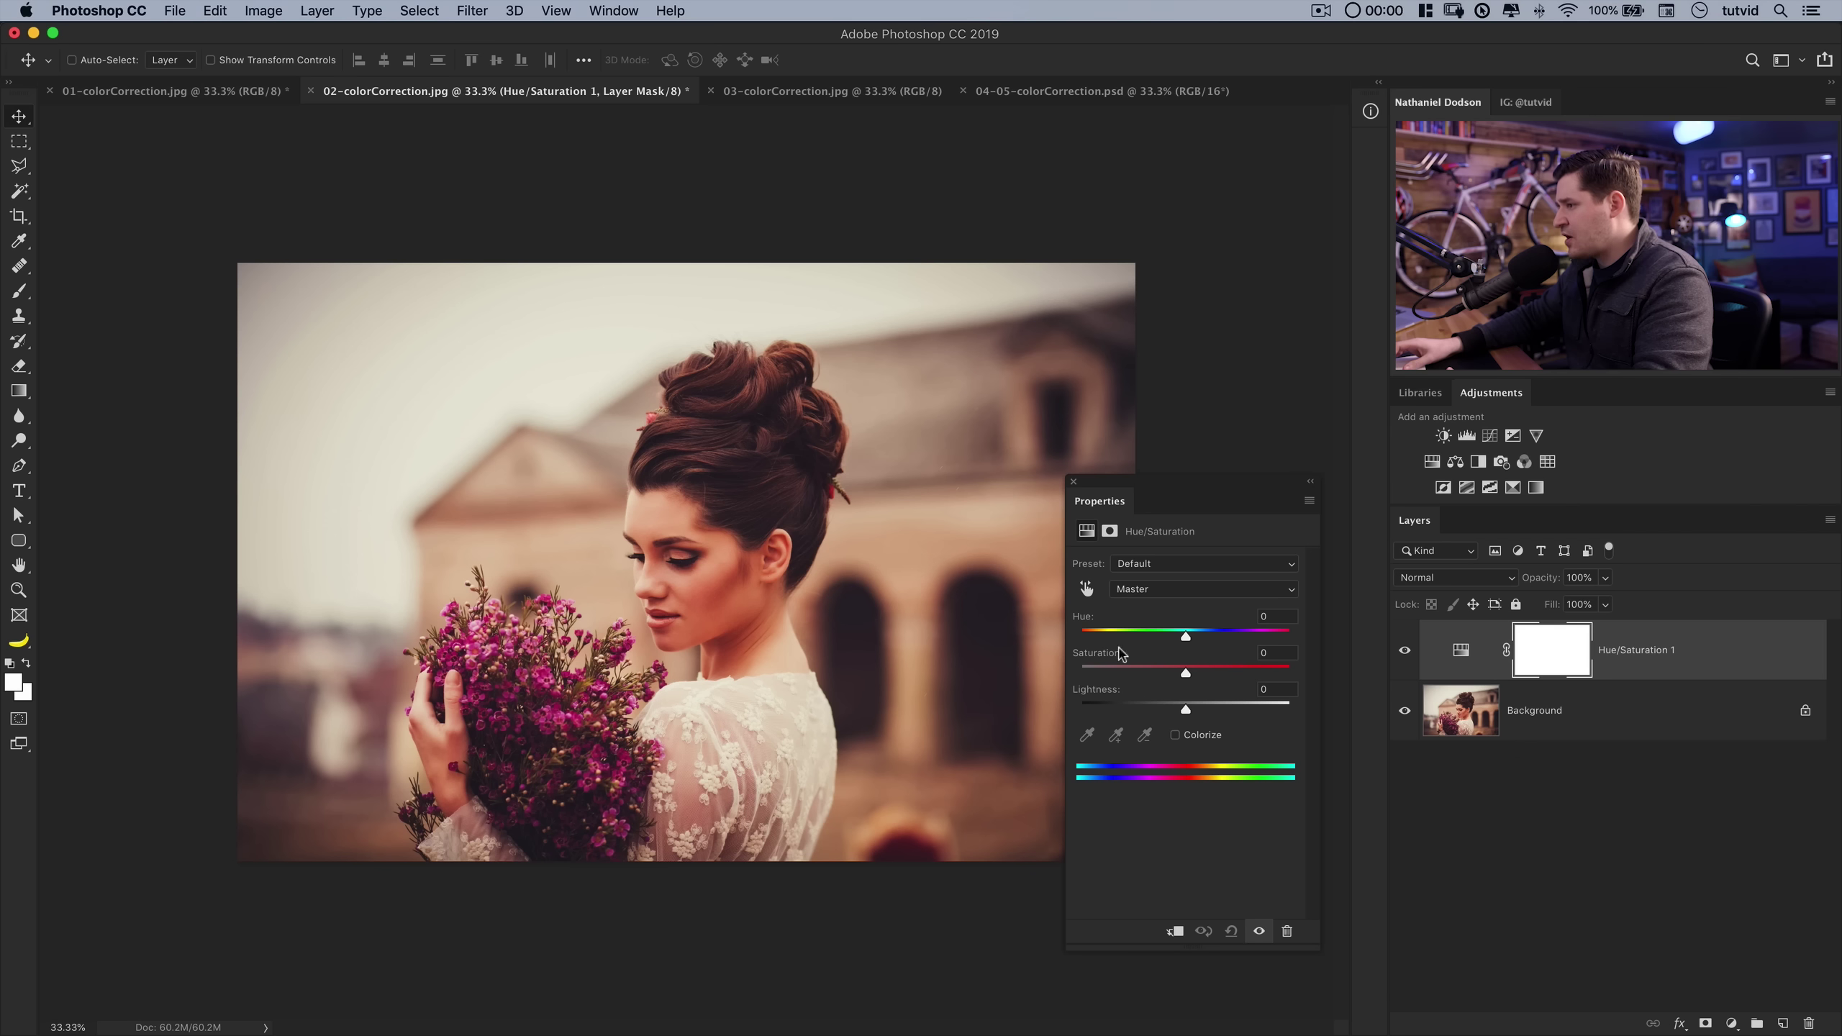
- Sample the skin with the on-image tool, try Reds saturation, and set Reds hue to +8
{"action": "left_click", "coordinate": [1088, 589]}
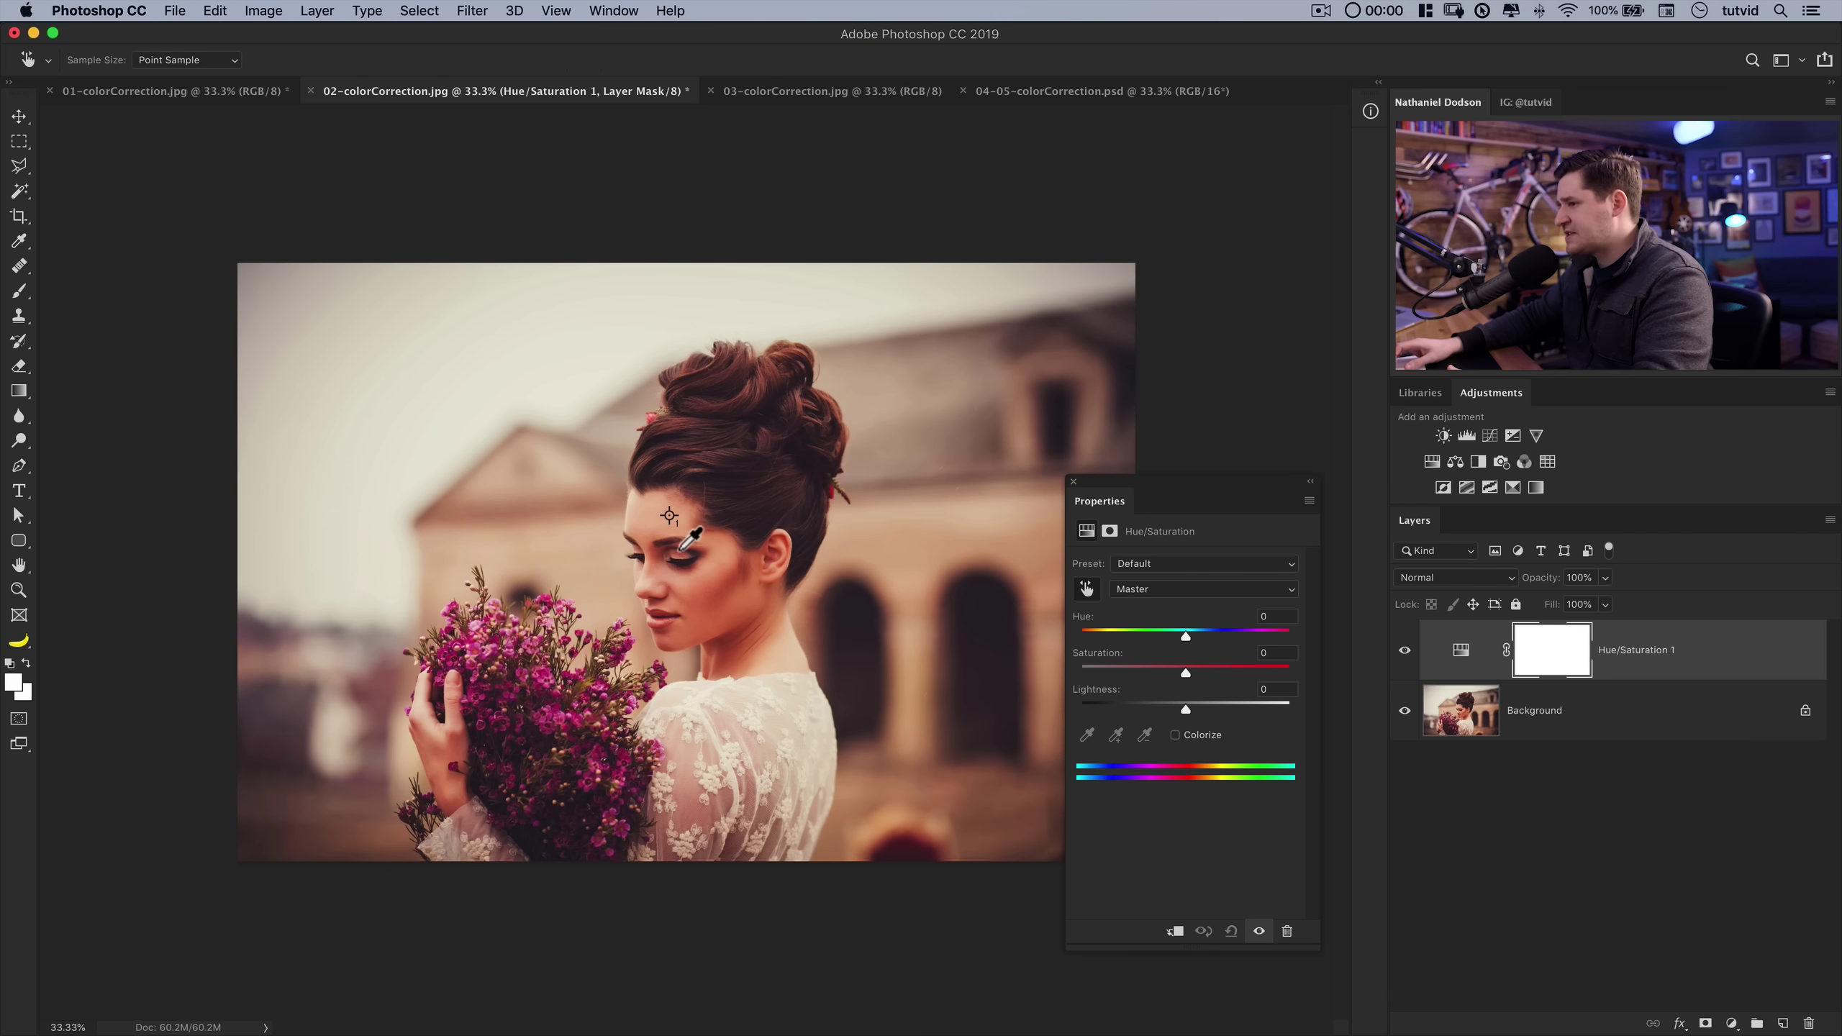
{"action": "left_click_drag", "start_coordinate": [657, 528], "coordinate": [662, 522]}
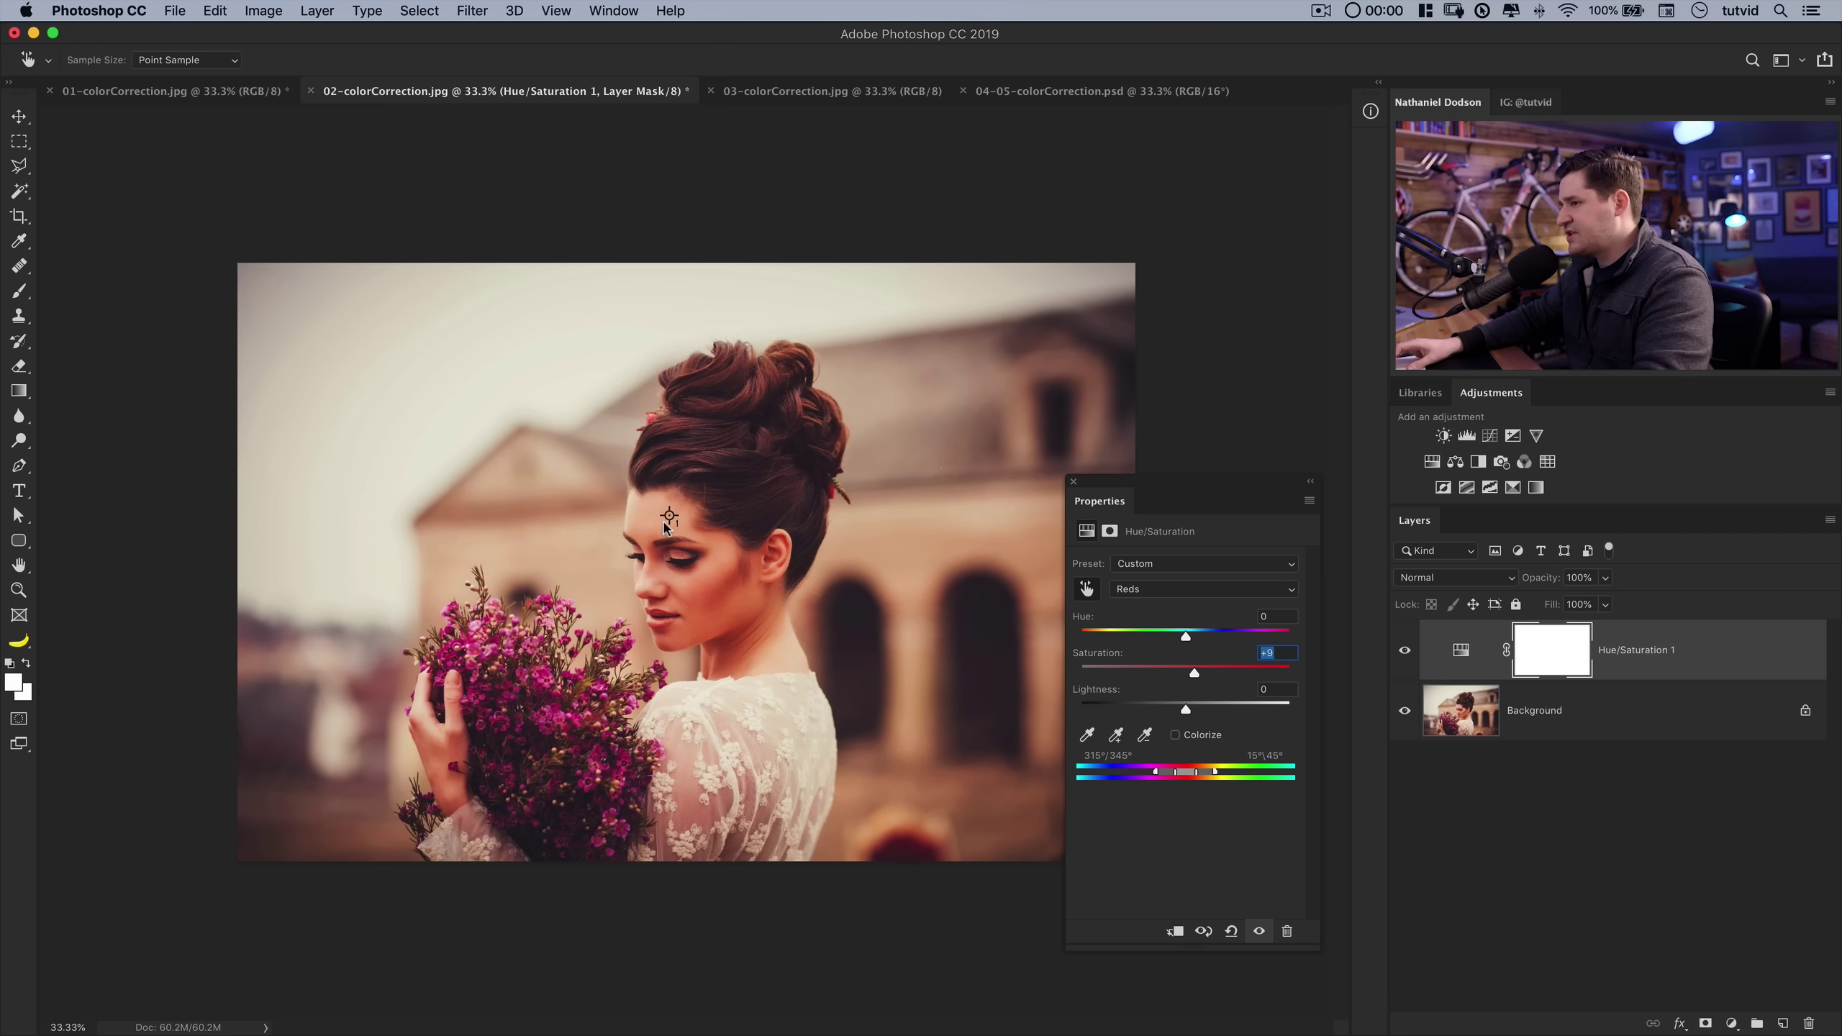
{"action": "left_click_drag", "start_coordinate": [648, 524], "coordinate": [698, 532]}
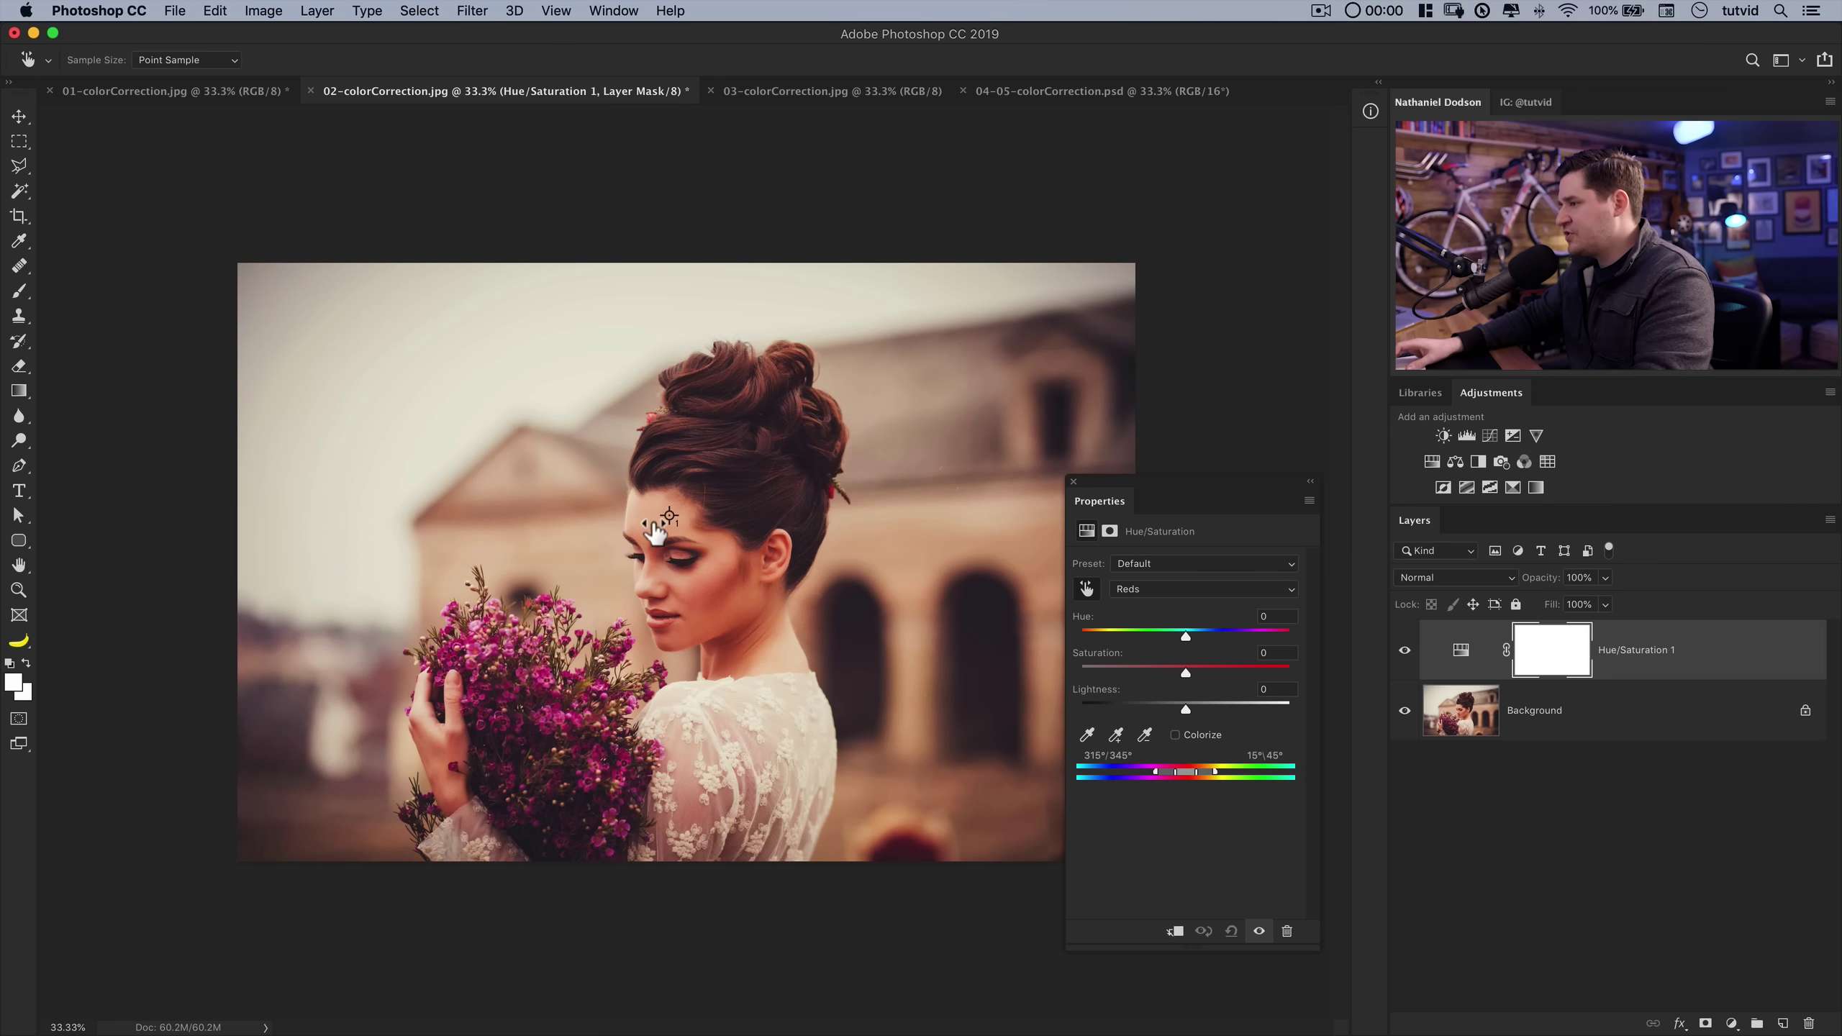
{"action": "left_click_drag", "start_coordinate": [648, 526], "coordinate": [656, 526]}
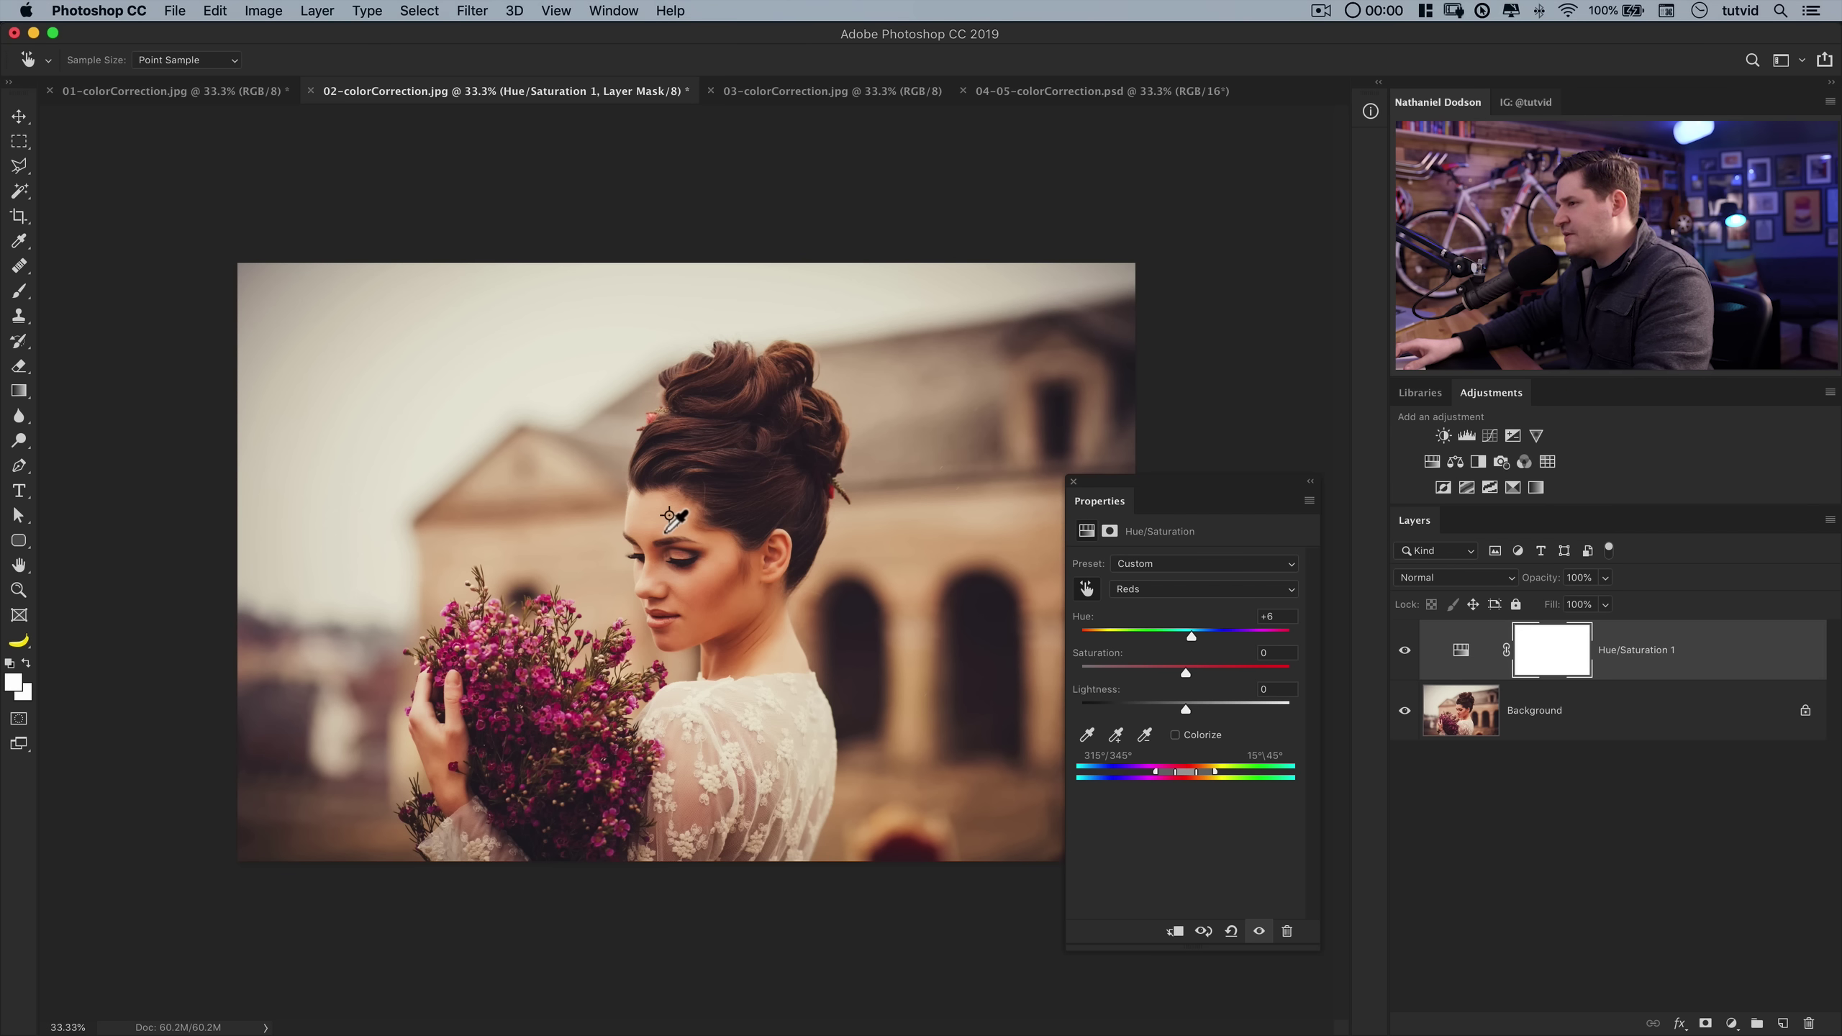
{"action": "left_click_drag", "start_coordinate": [669, 516], "coordinate": [670, 521]}
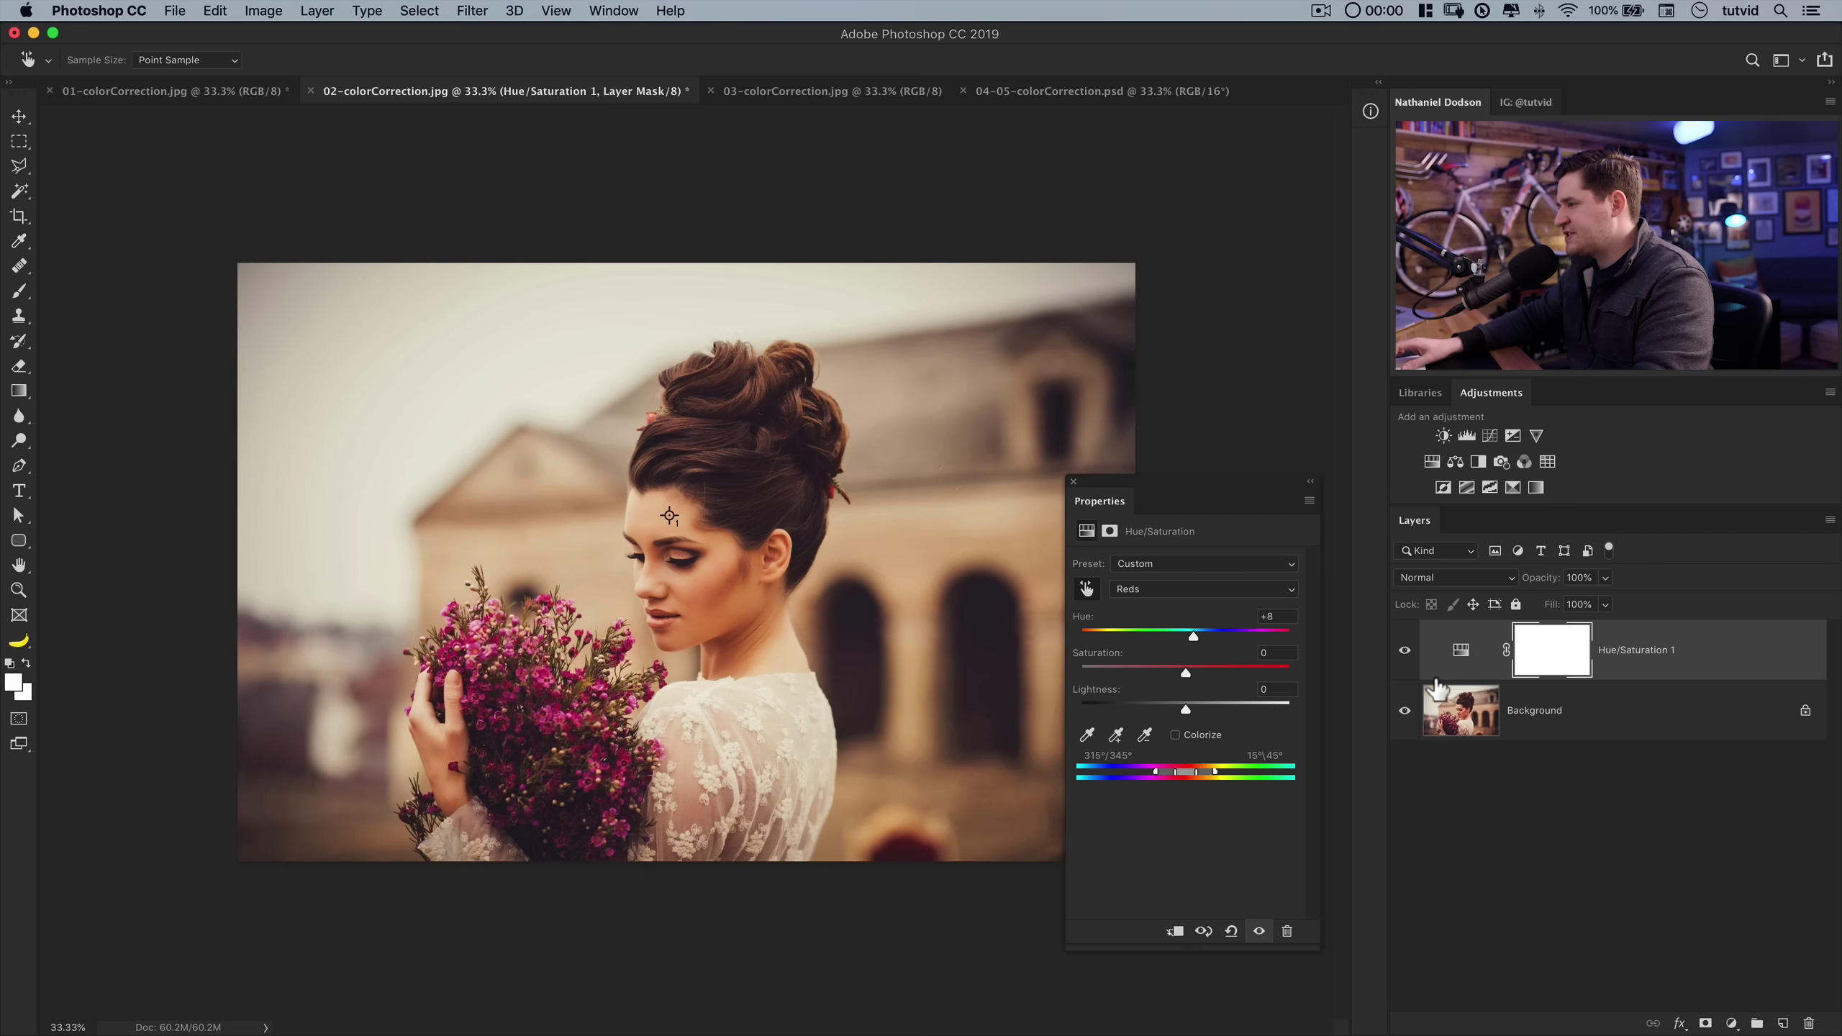
{"action": "left_click", "coordinate": [1088, 588]}
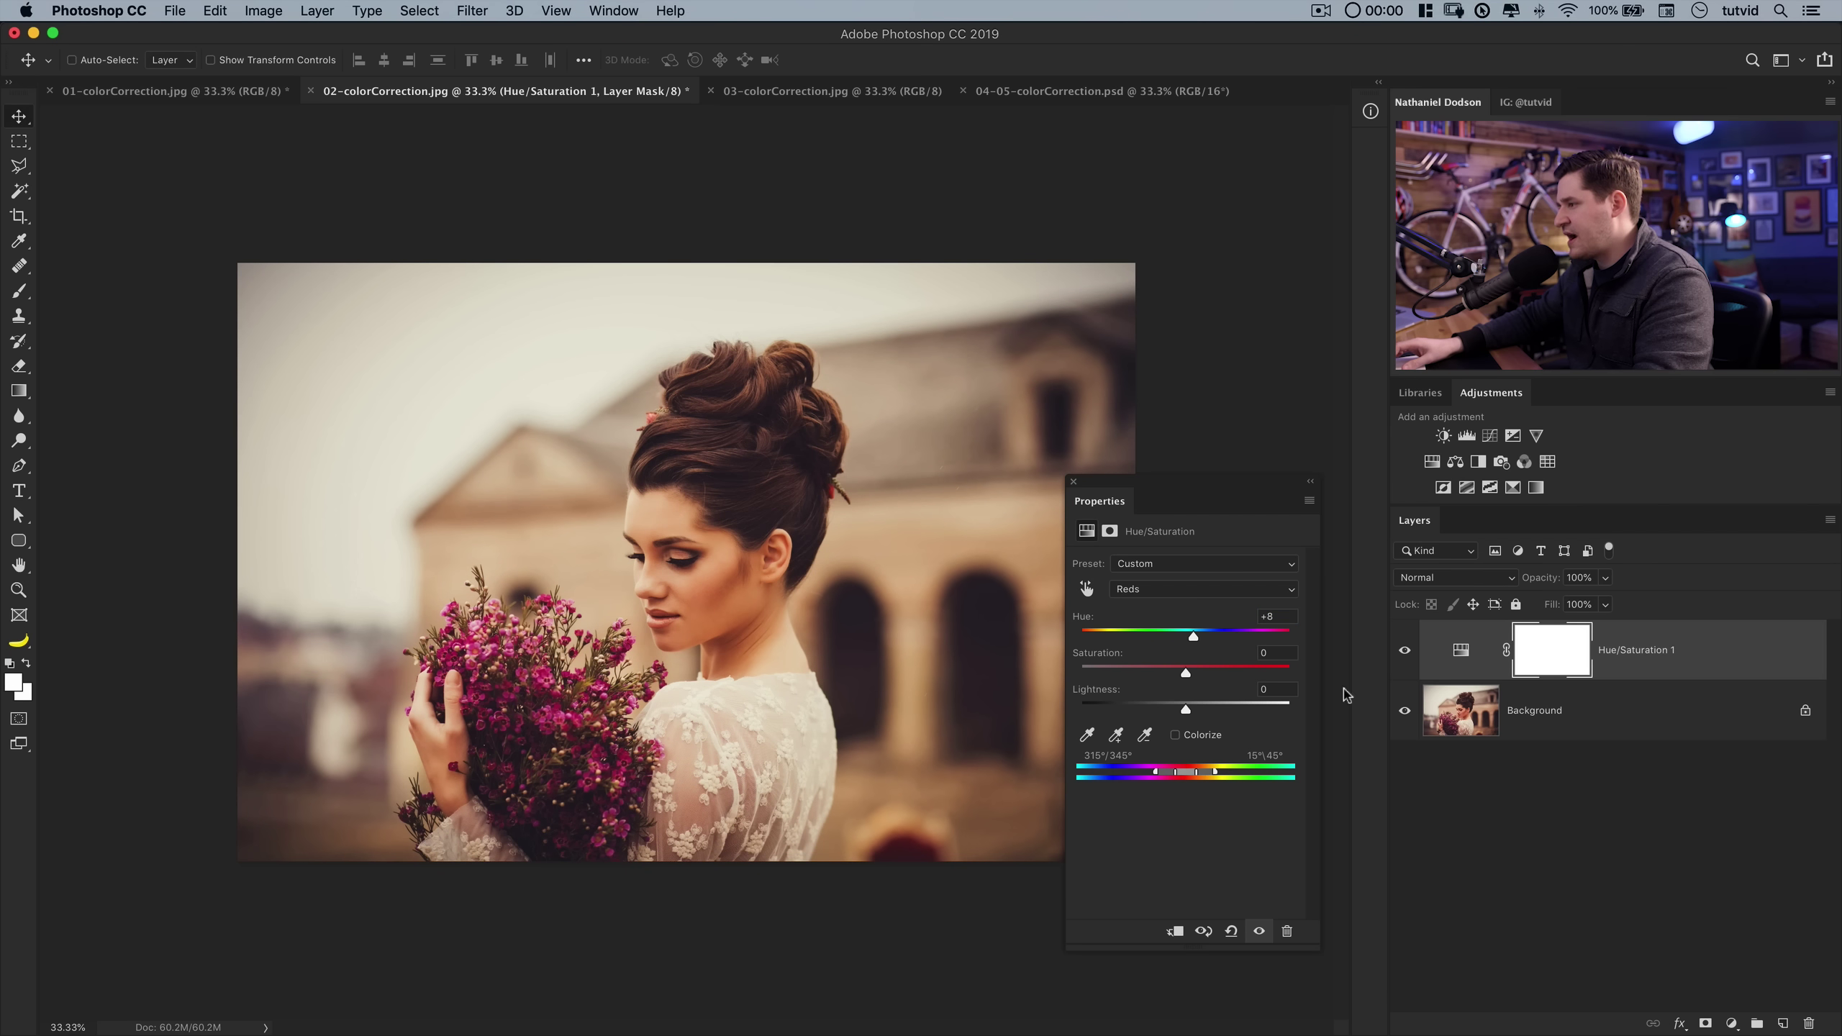
- Compare Hue/Saturation 1 on and off, leave it hidden, and move the Properties panel aside
{"action": "left_click", "coordinate": [1406, 652]}
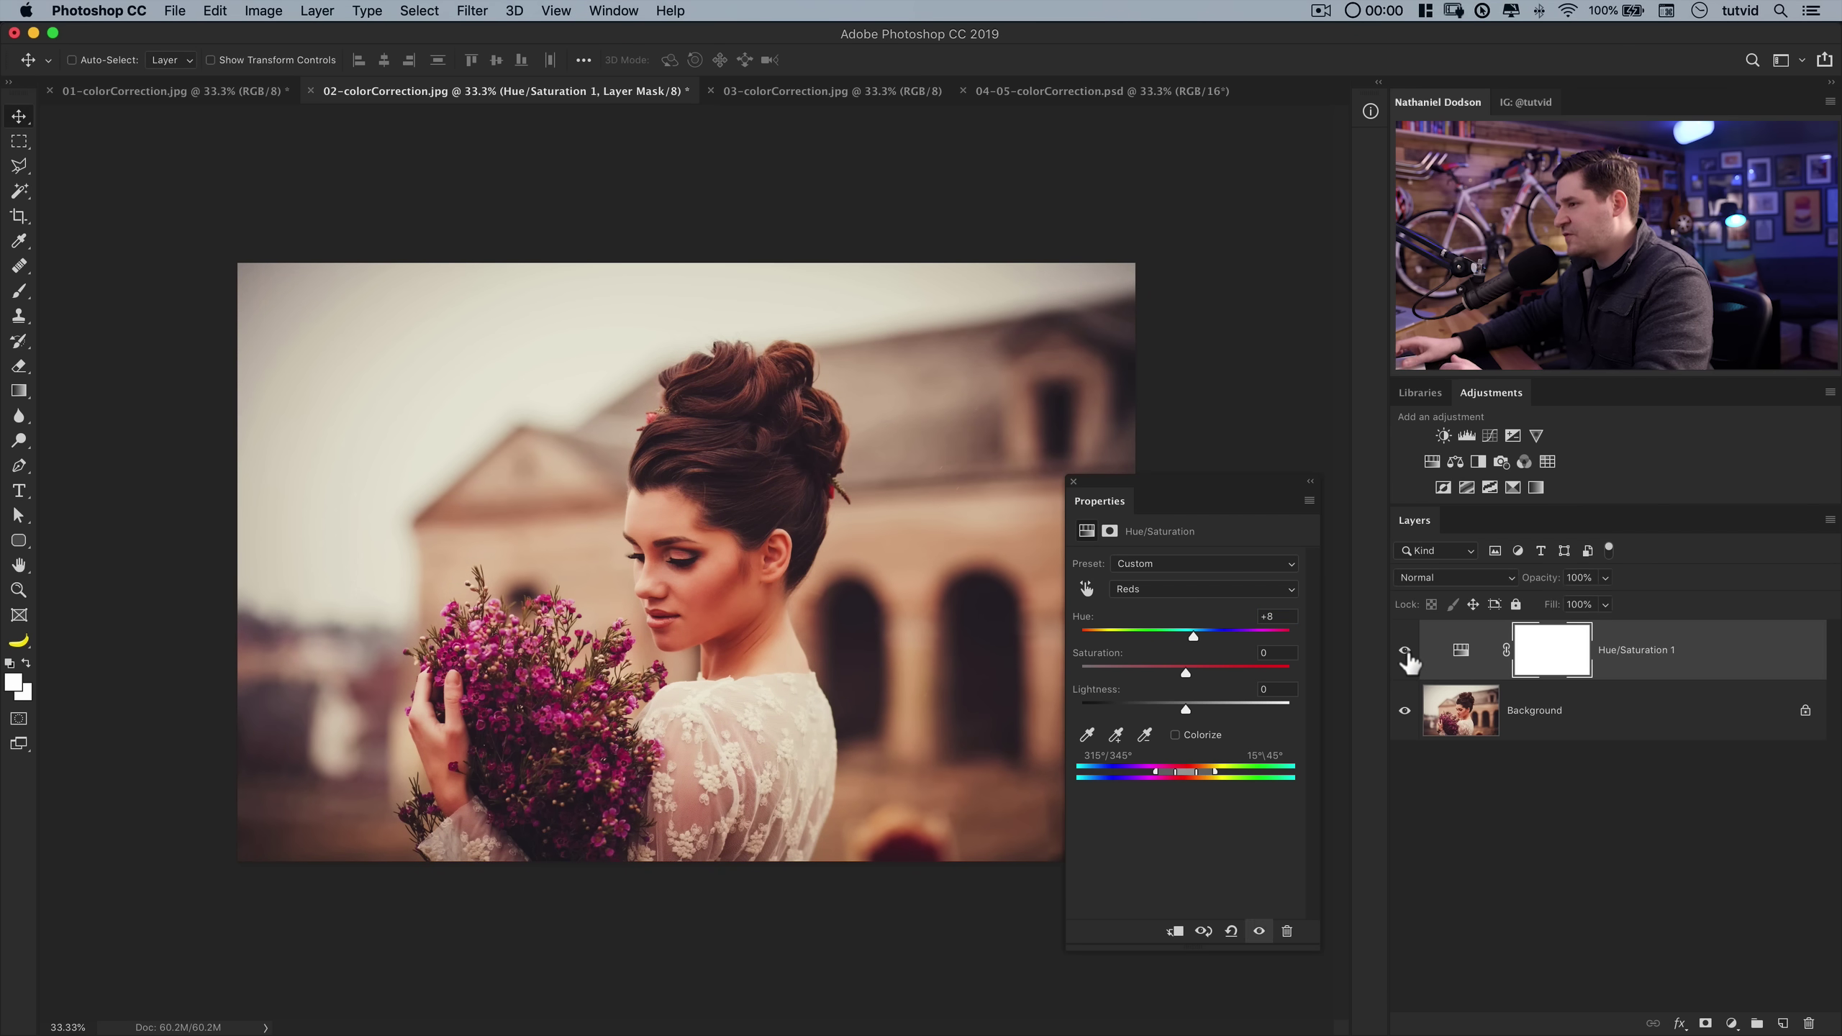
{"action": "left_click", "coordinate": [1406, 652]}
{"action": "left_click", "coordinate": [1407, 652]}
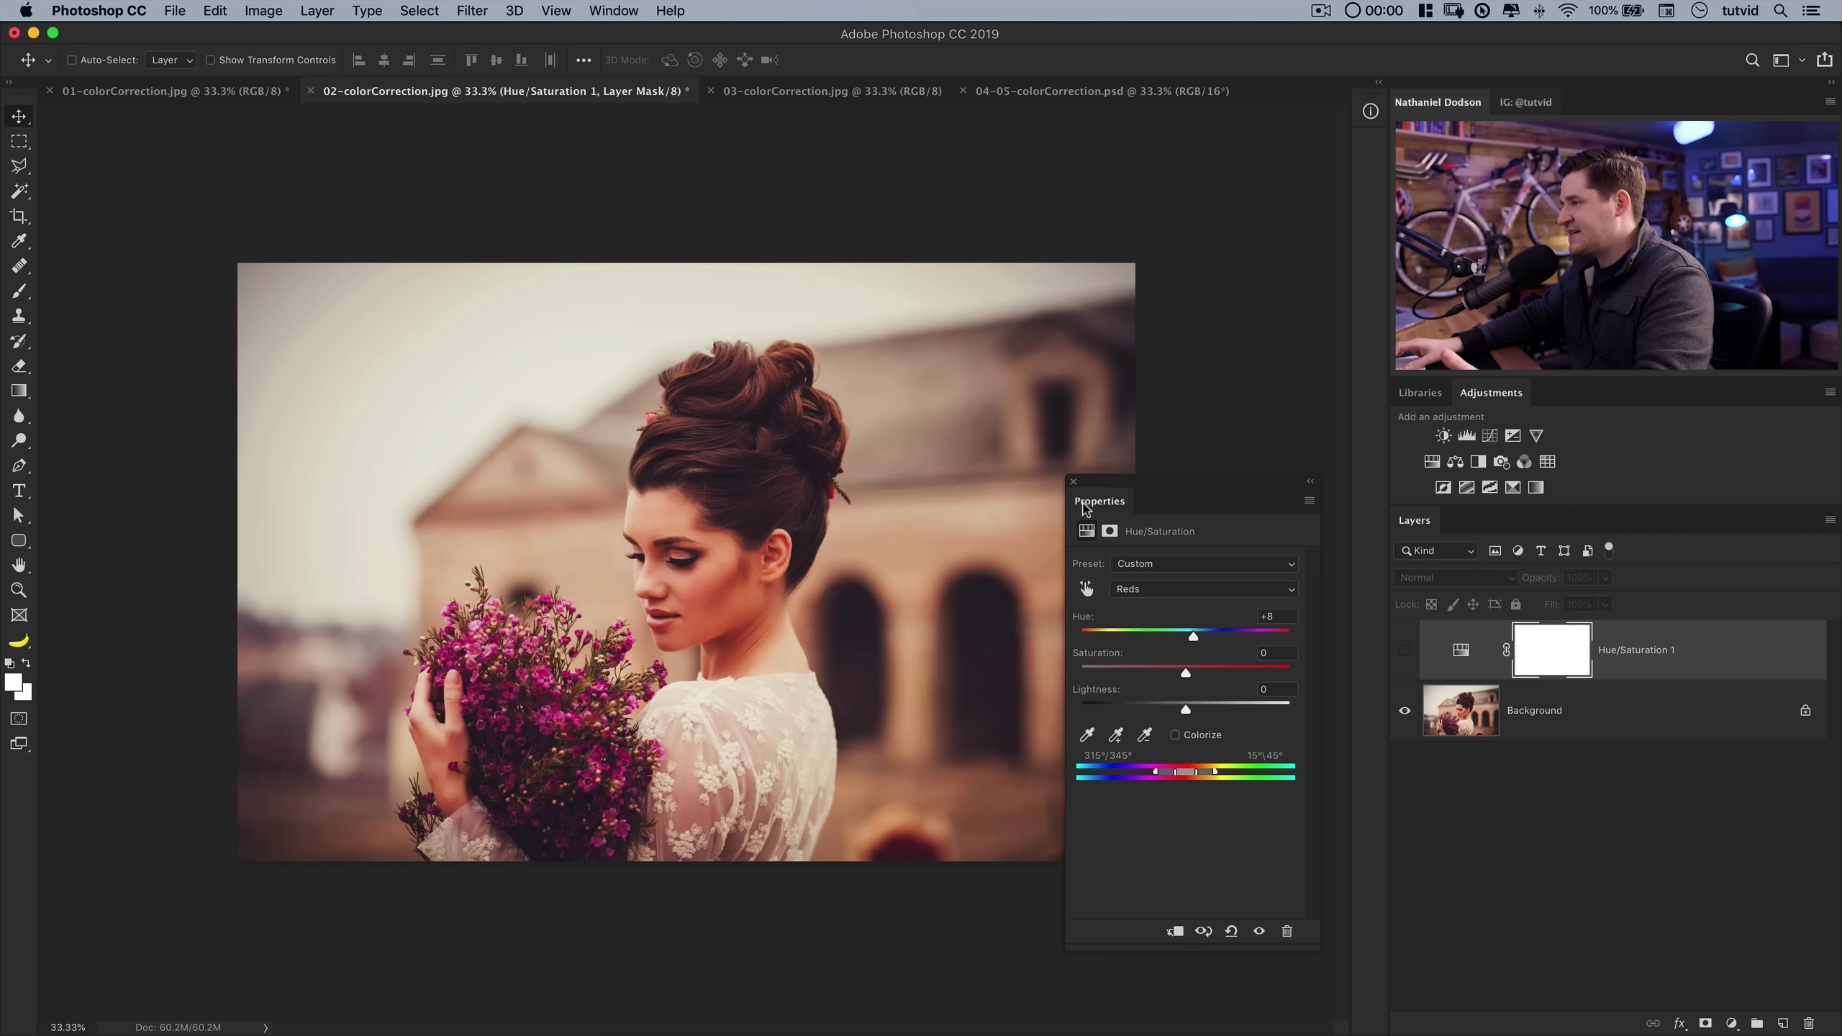
{"action": "left_click_drag", "start_coordinate": [1084, 508], "coordinate": [1111, 437]}
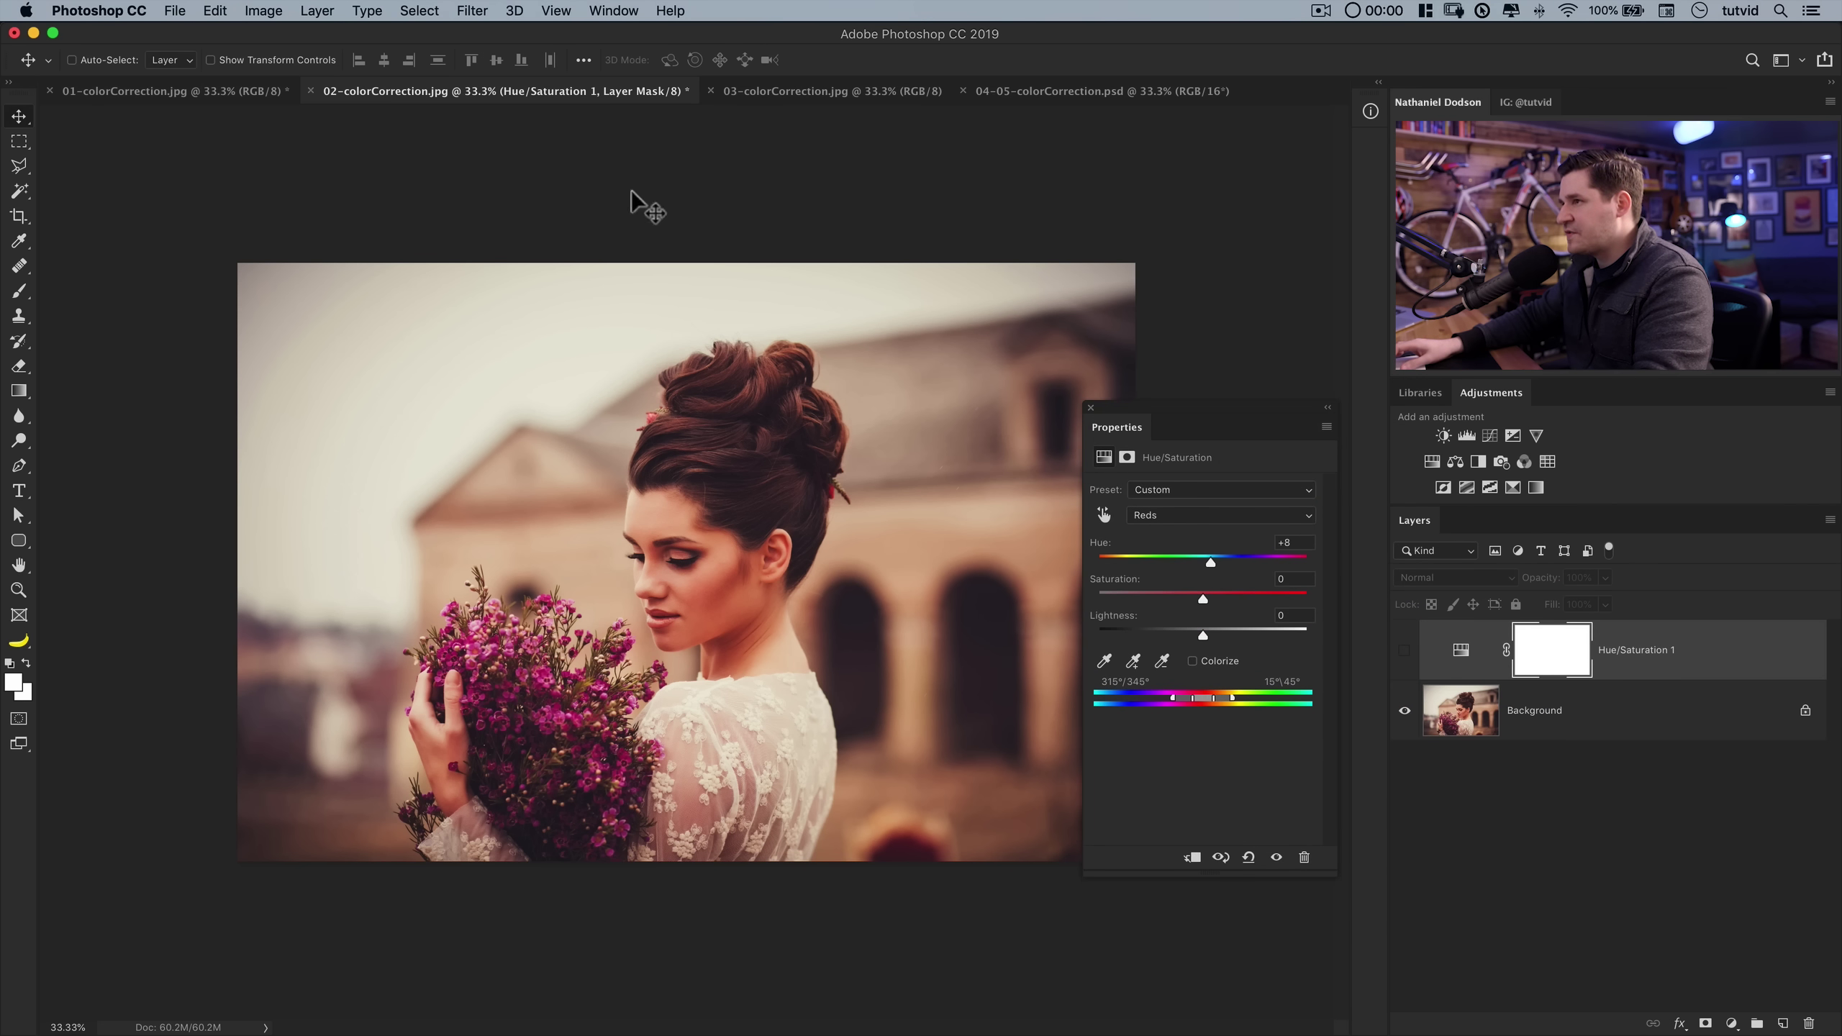
- Switch to 03-colorCorrection.jpg, close the floating Properties panel, and browse Image > Adjustments
{"action": "left_click", "coordinate": [769, 90]}
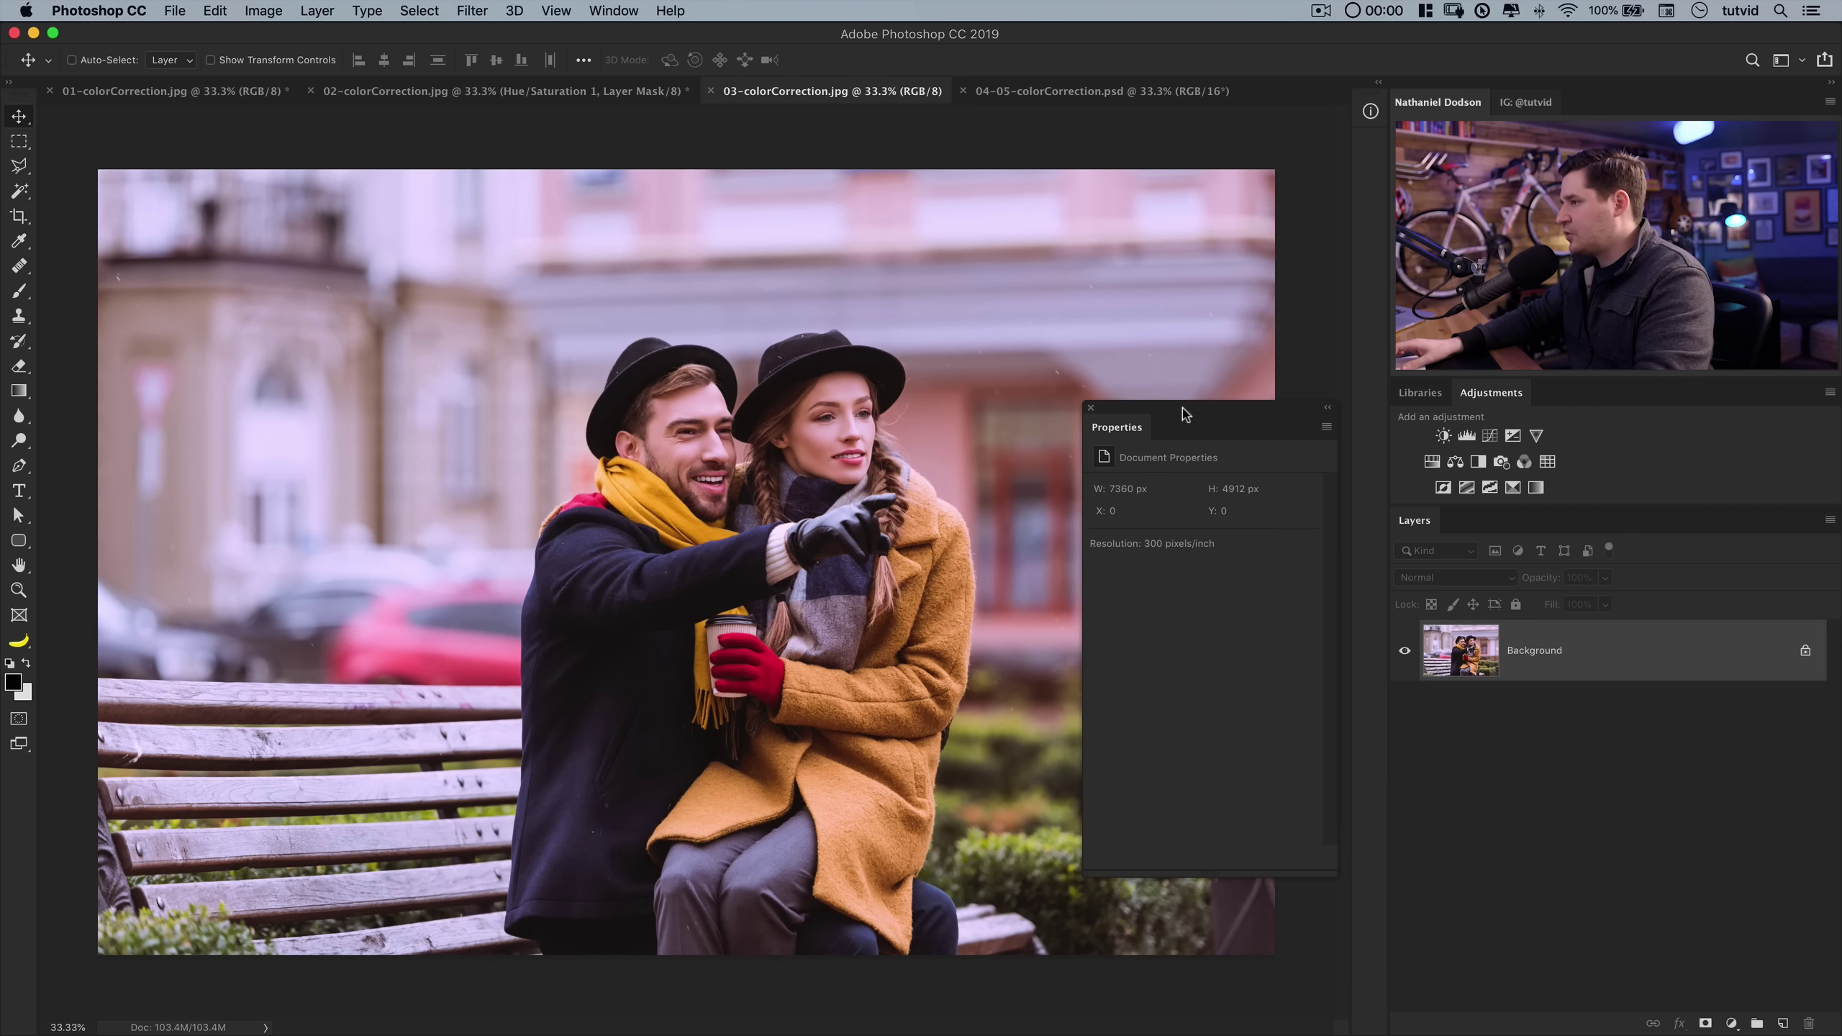
{"action": "left_click", "coordinate": [1090, 407]}
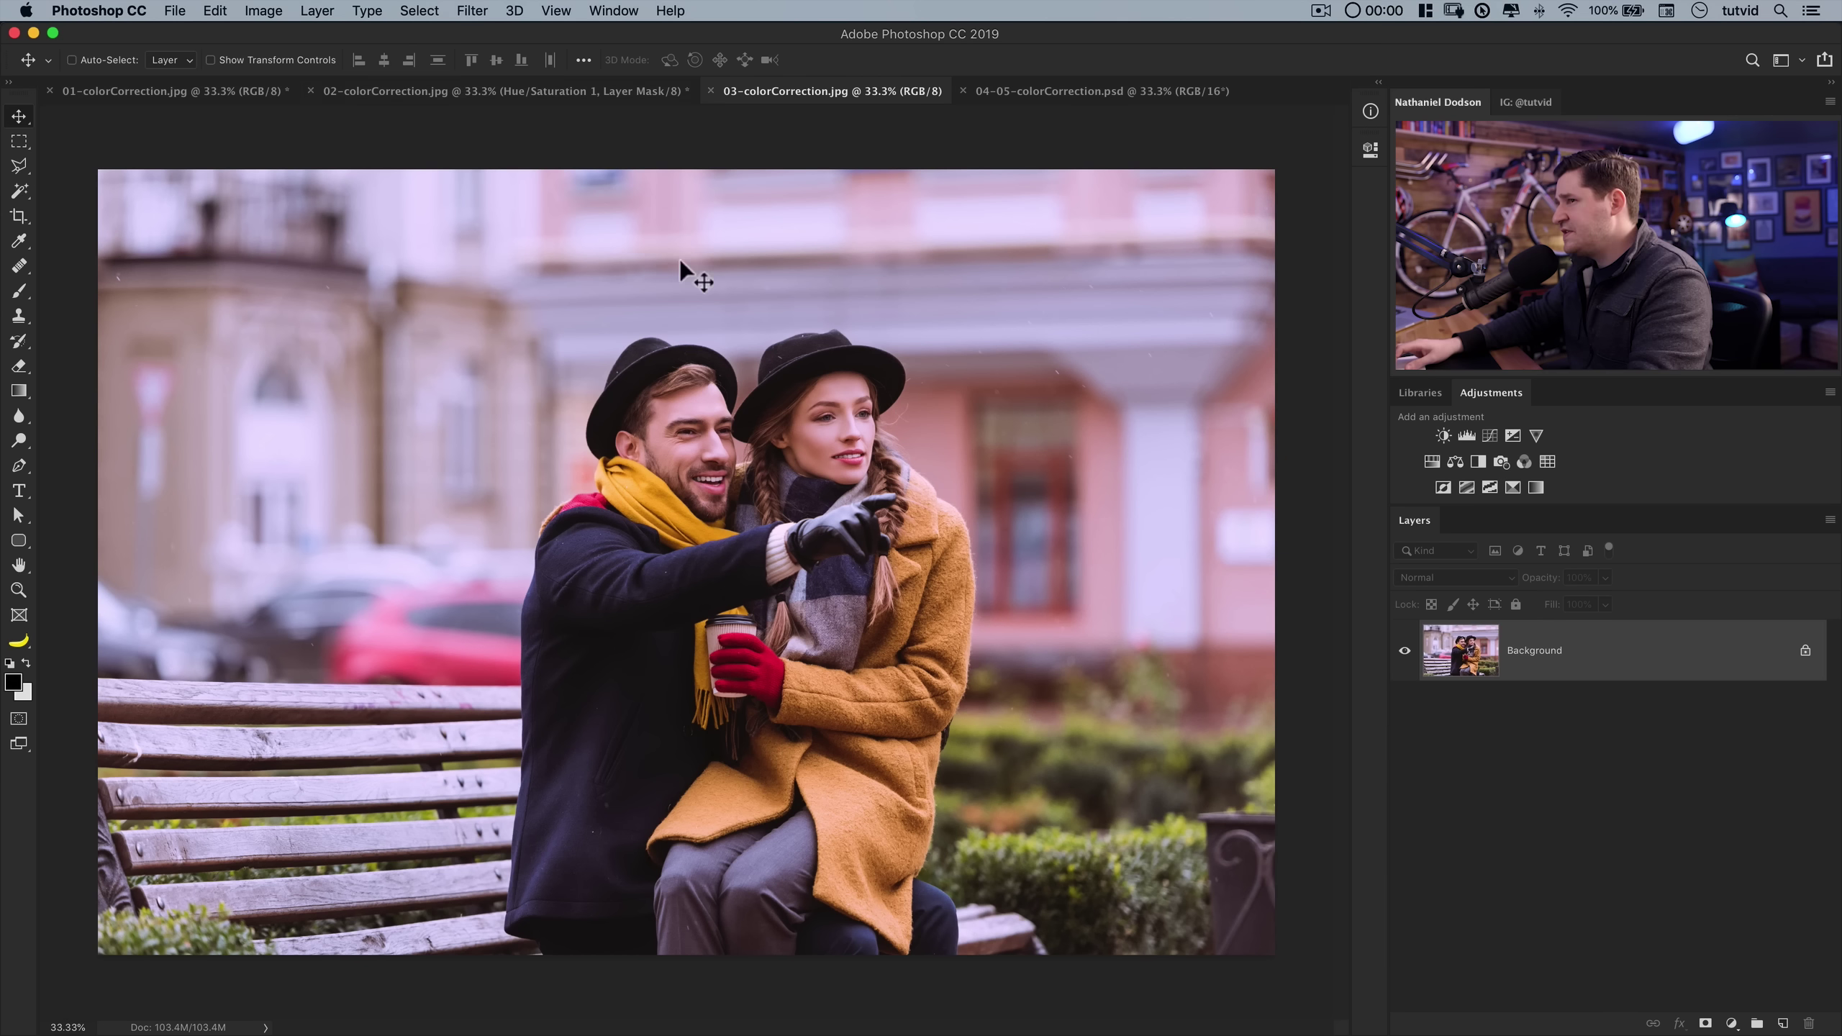
{"action": "left_click", "coordinate": [264, 14]}
{"action": "mouse_move", "coordinate": [293, 66]}
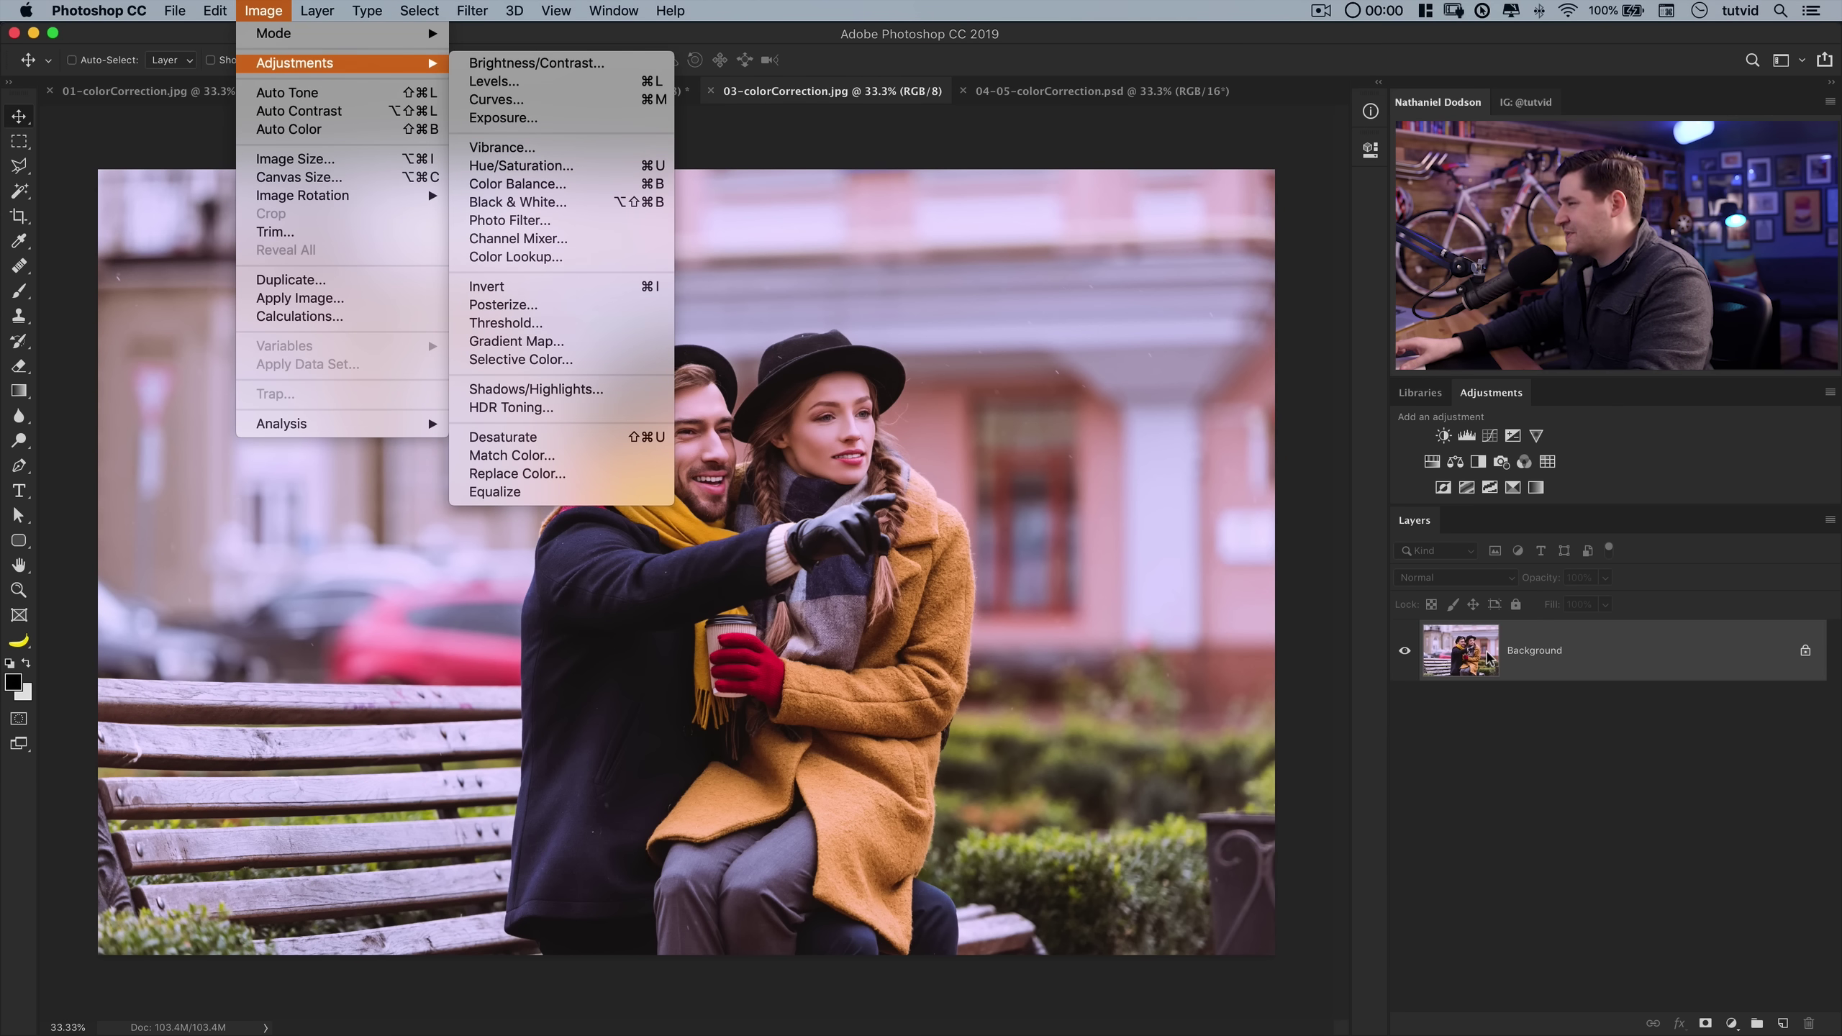
{"action": "key", "text": "Escape"}
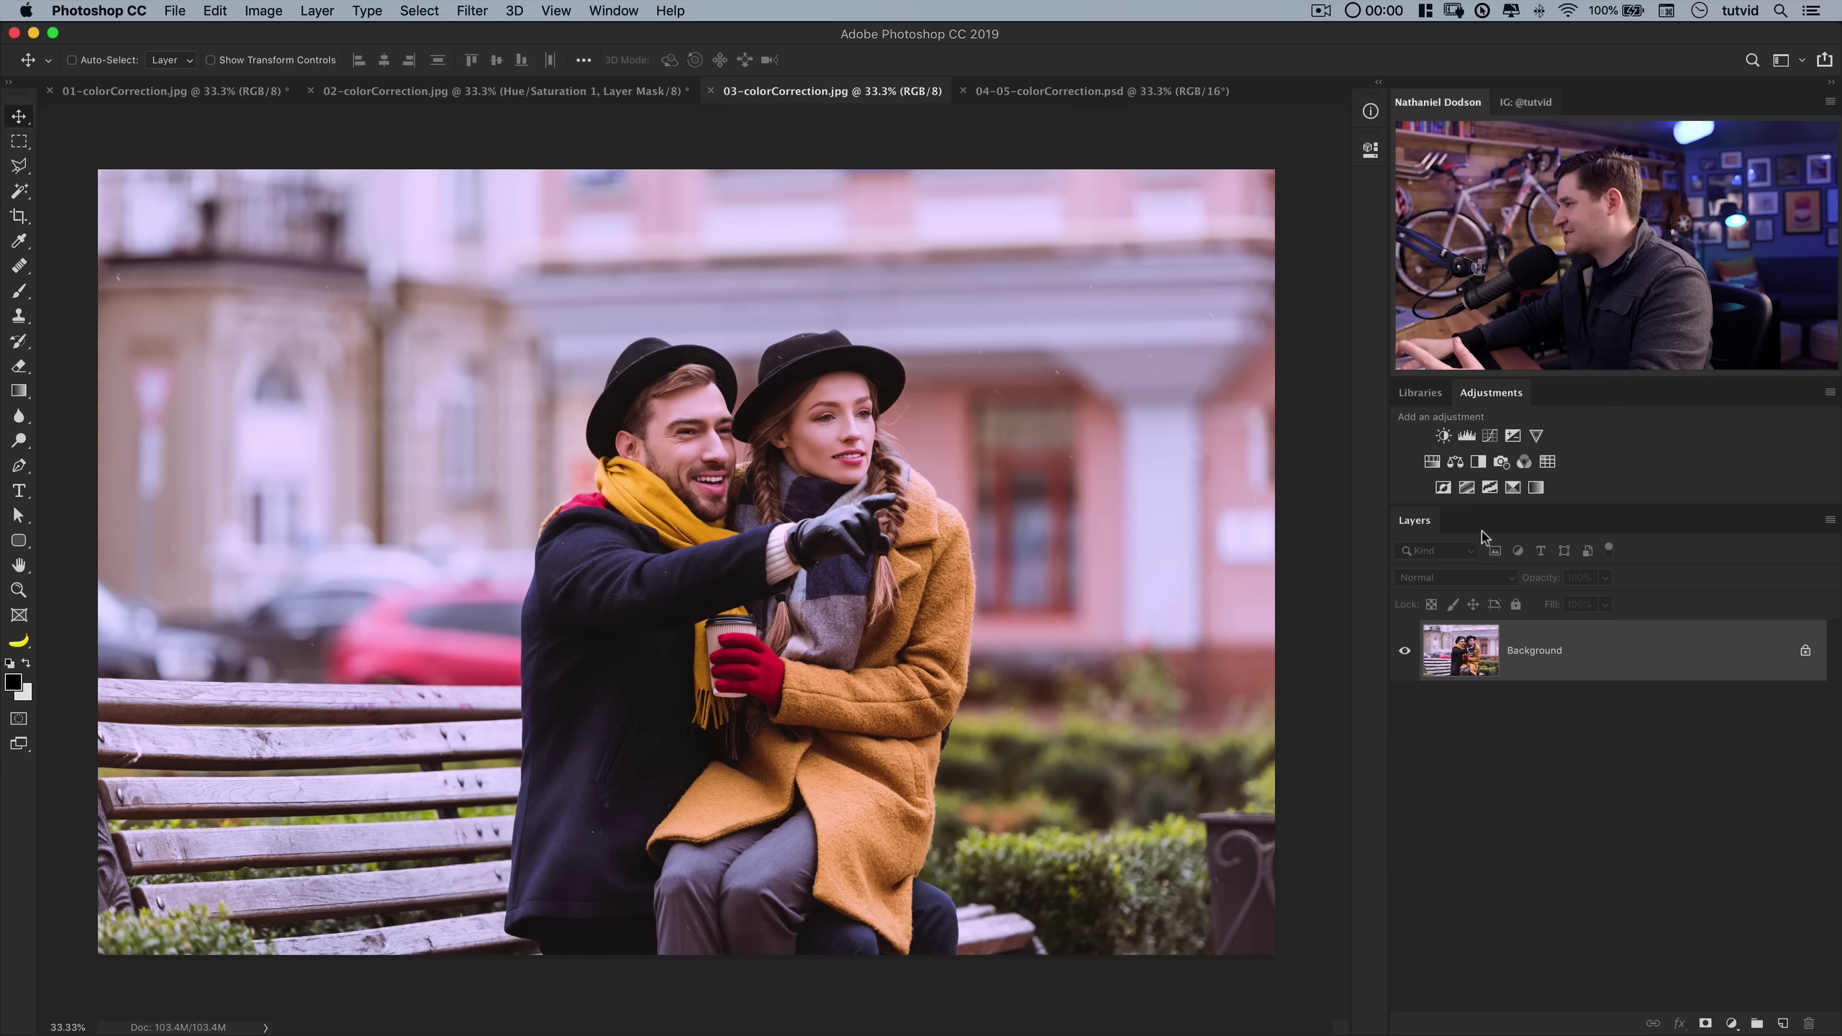
- Add a Selective Color adjustment layer and move its Properties panel to the lower left
{"action": "left_click", "coordinate": [1514, 489]}
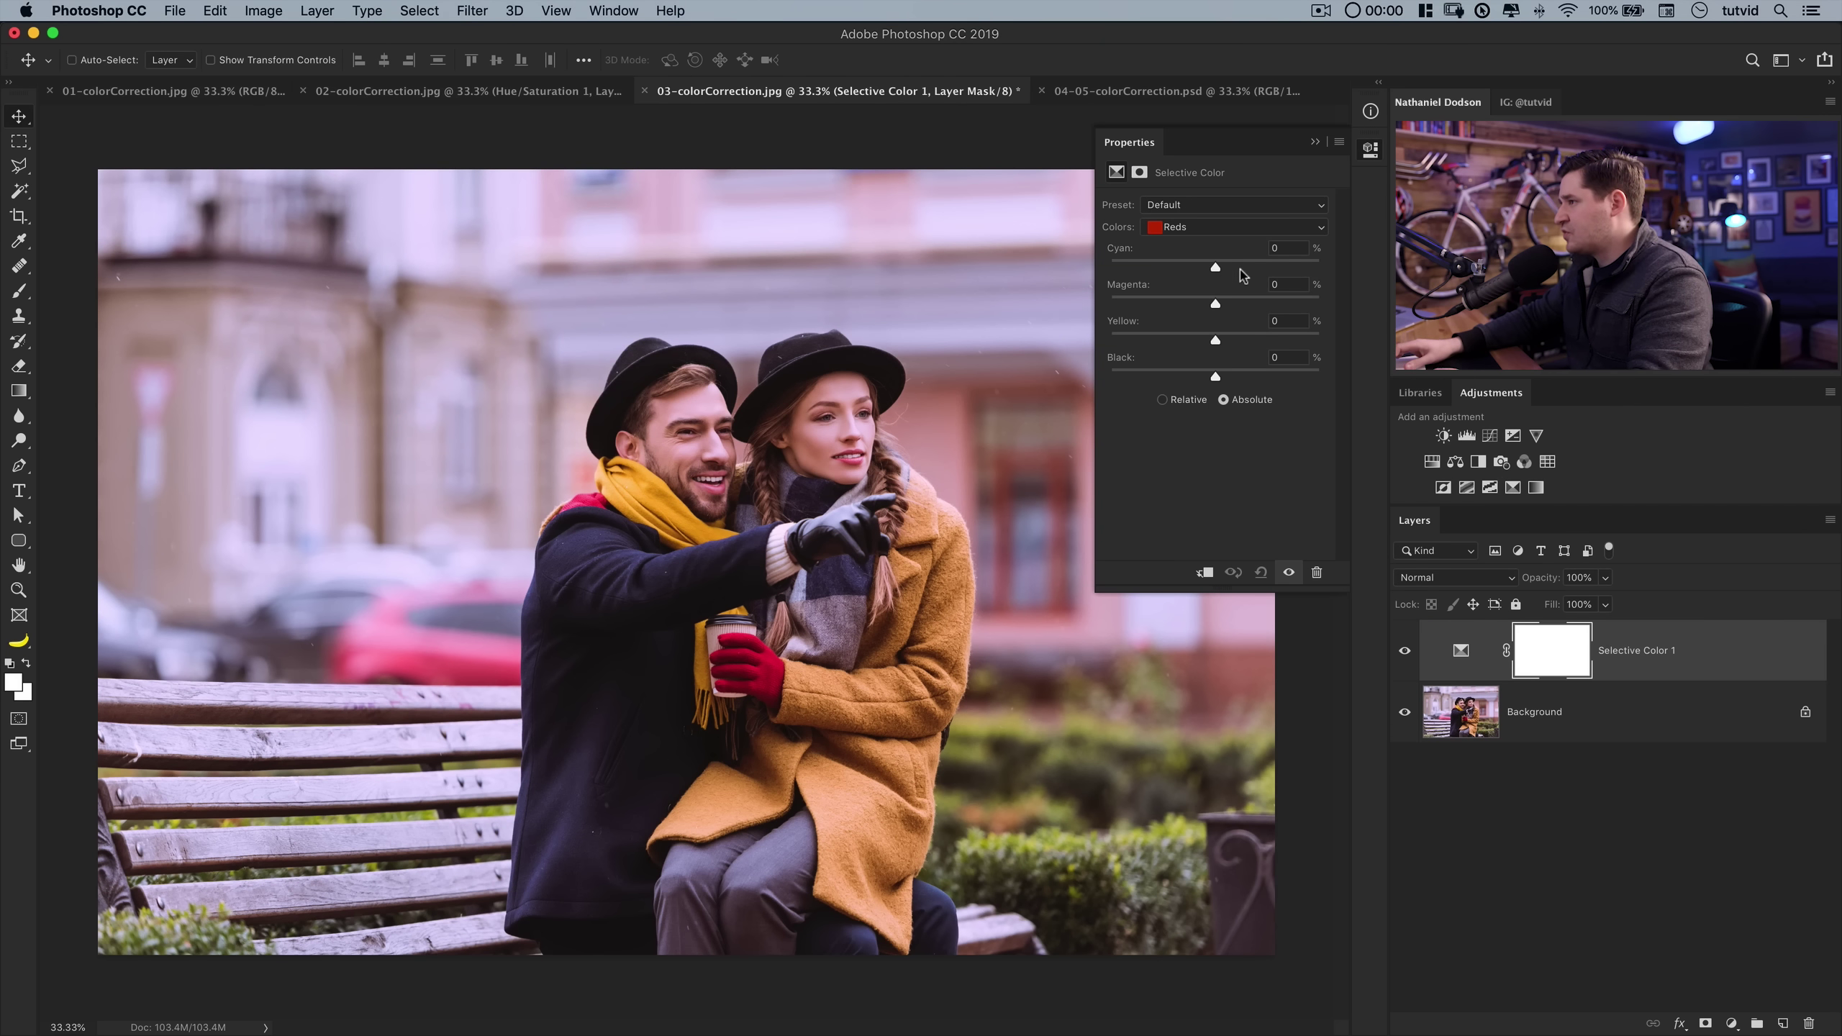
{"action": "left_click_drag", "start_coordinate": [1247, 149], "coordinate": [326, 554]}
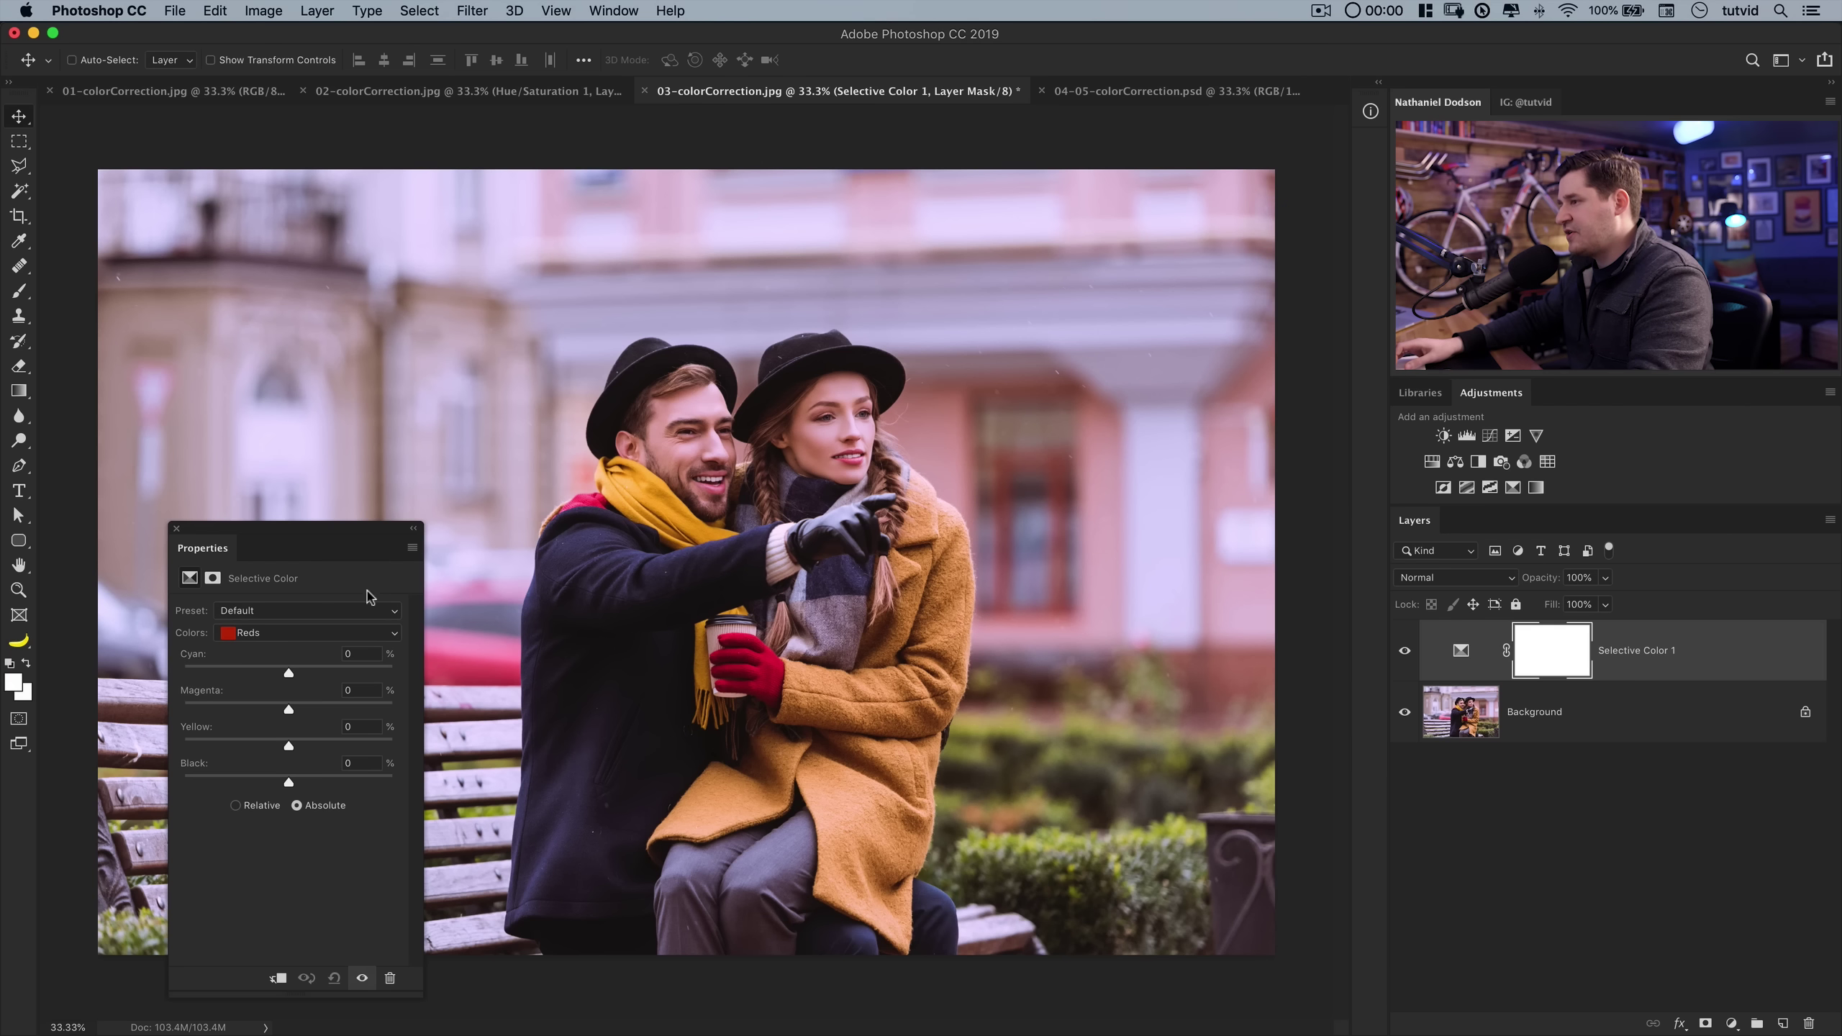
{"action": "left_click", "coordinate": [297, 633]}
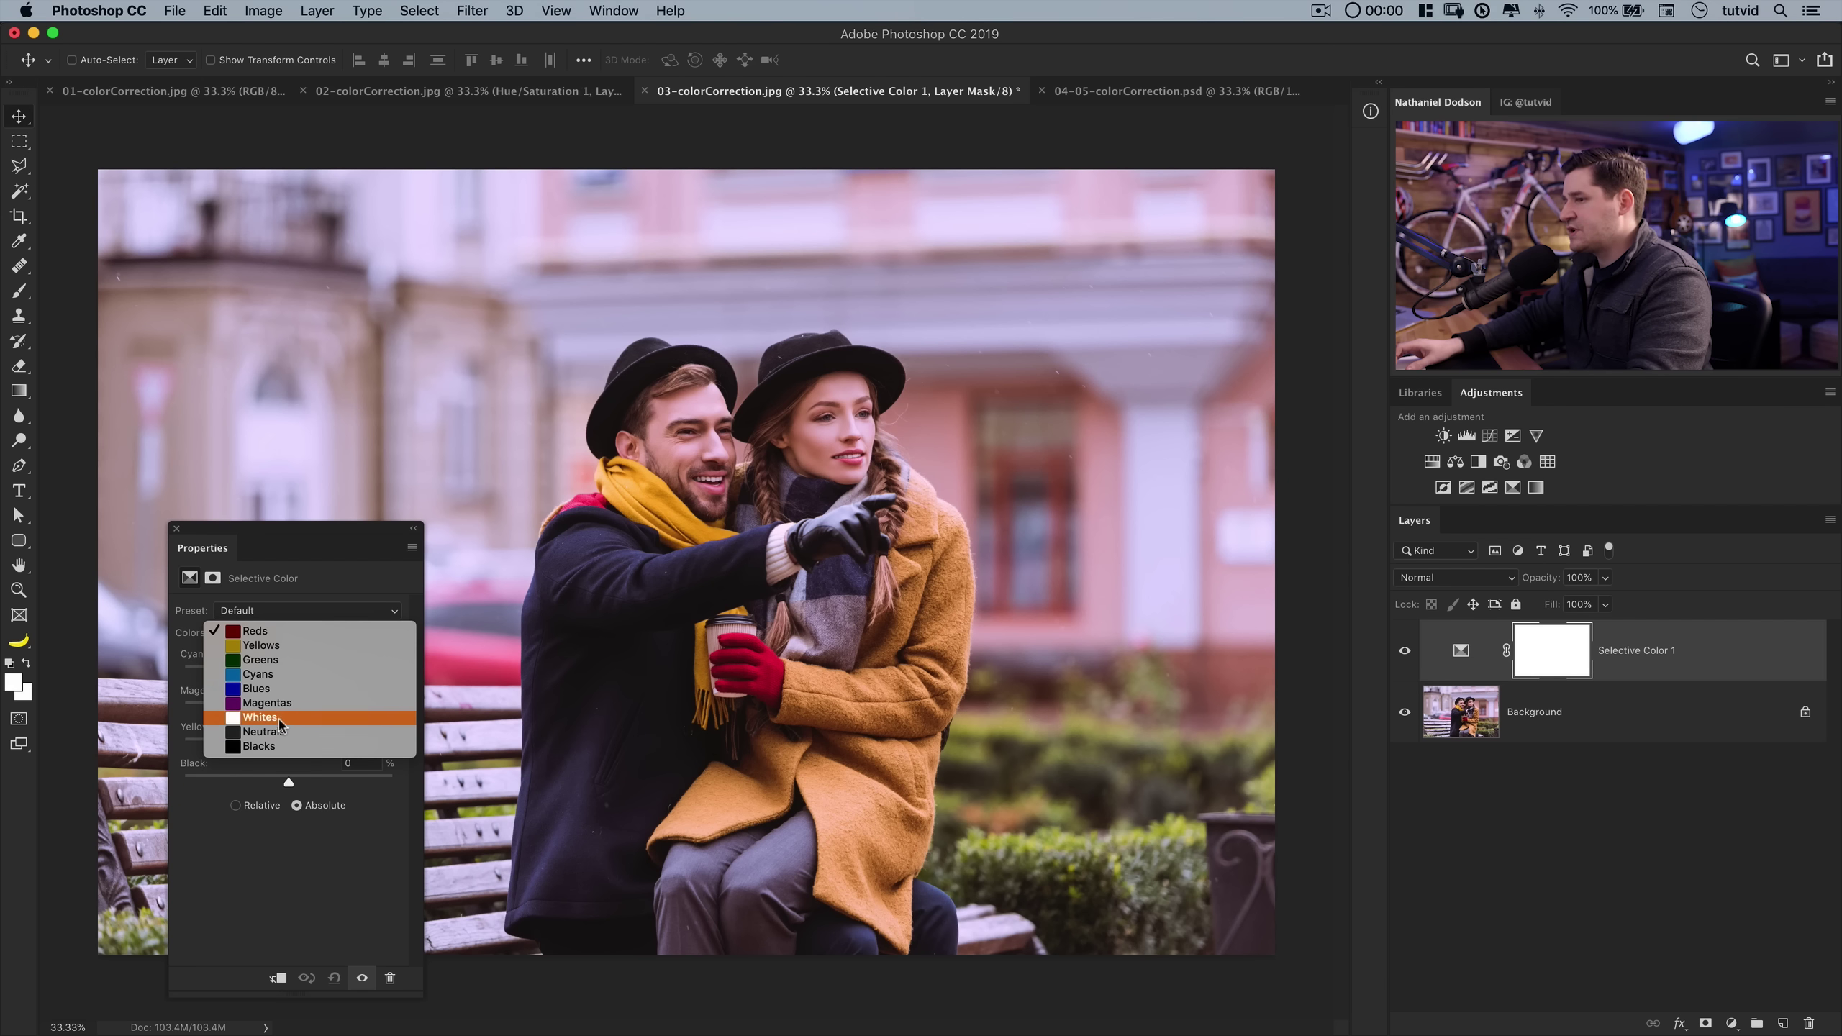
{"action": "left_click", "coordinate": [529, 638]}
{"action": "left_click_drag", "start_coordinate": [278, 532], "coordinate": [168, 555]}
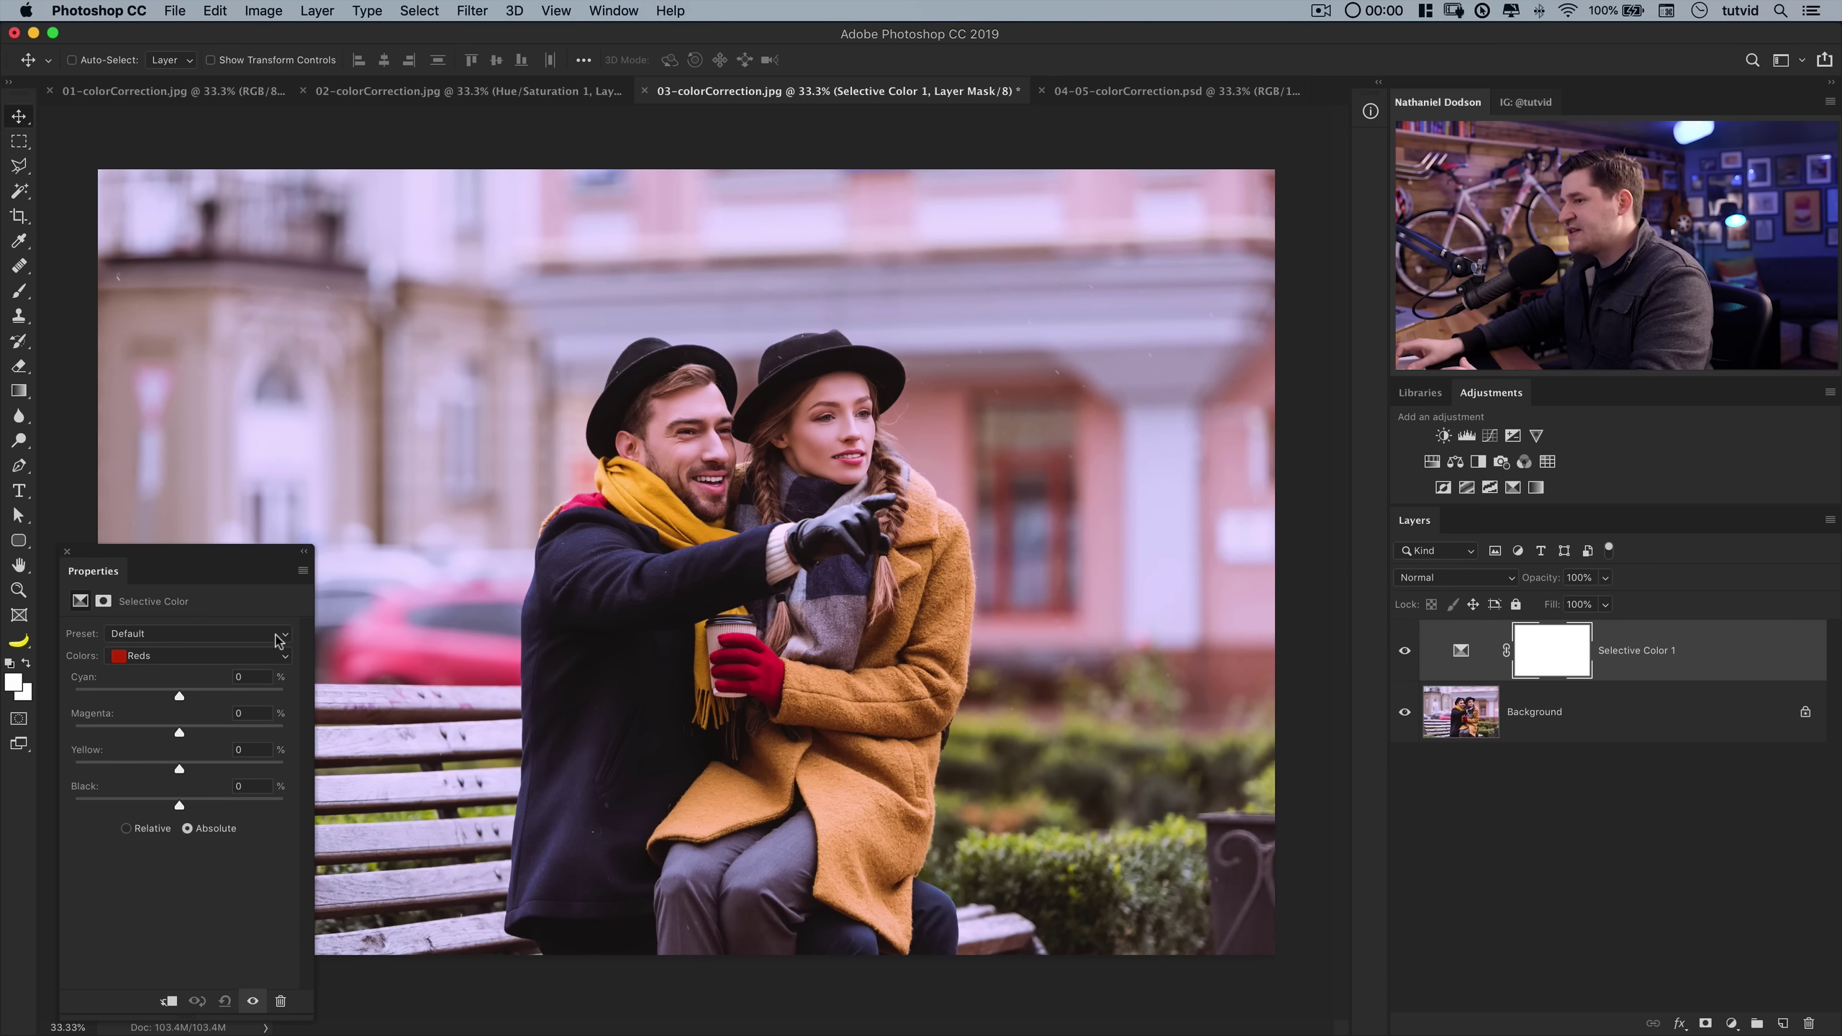
- Set Whites to Magenta -10 and Yellow +8, toggling the layer to compare
{"action": "left_click", "coordinate": [235, 657]}
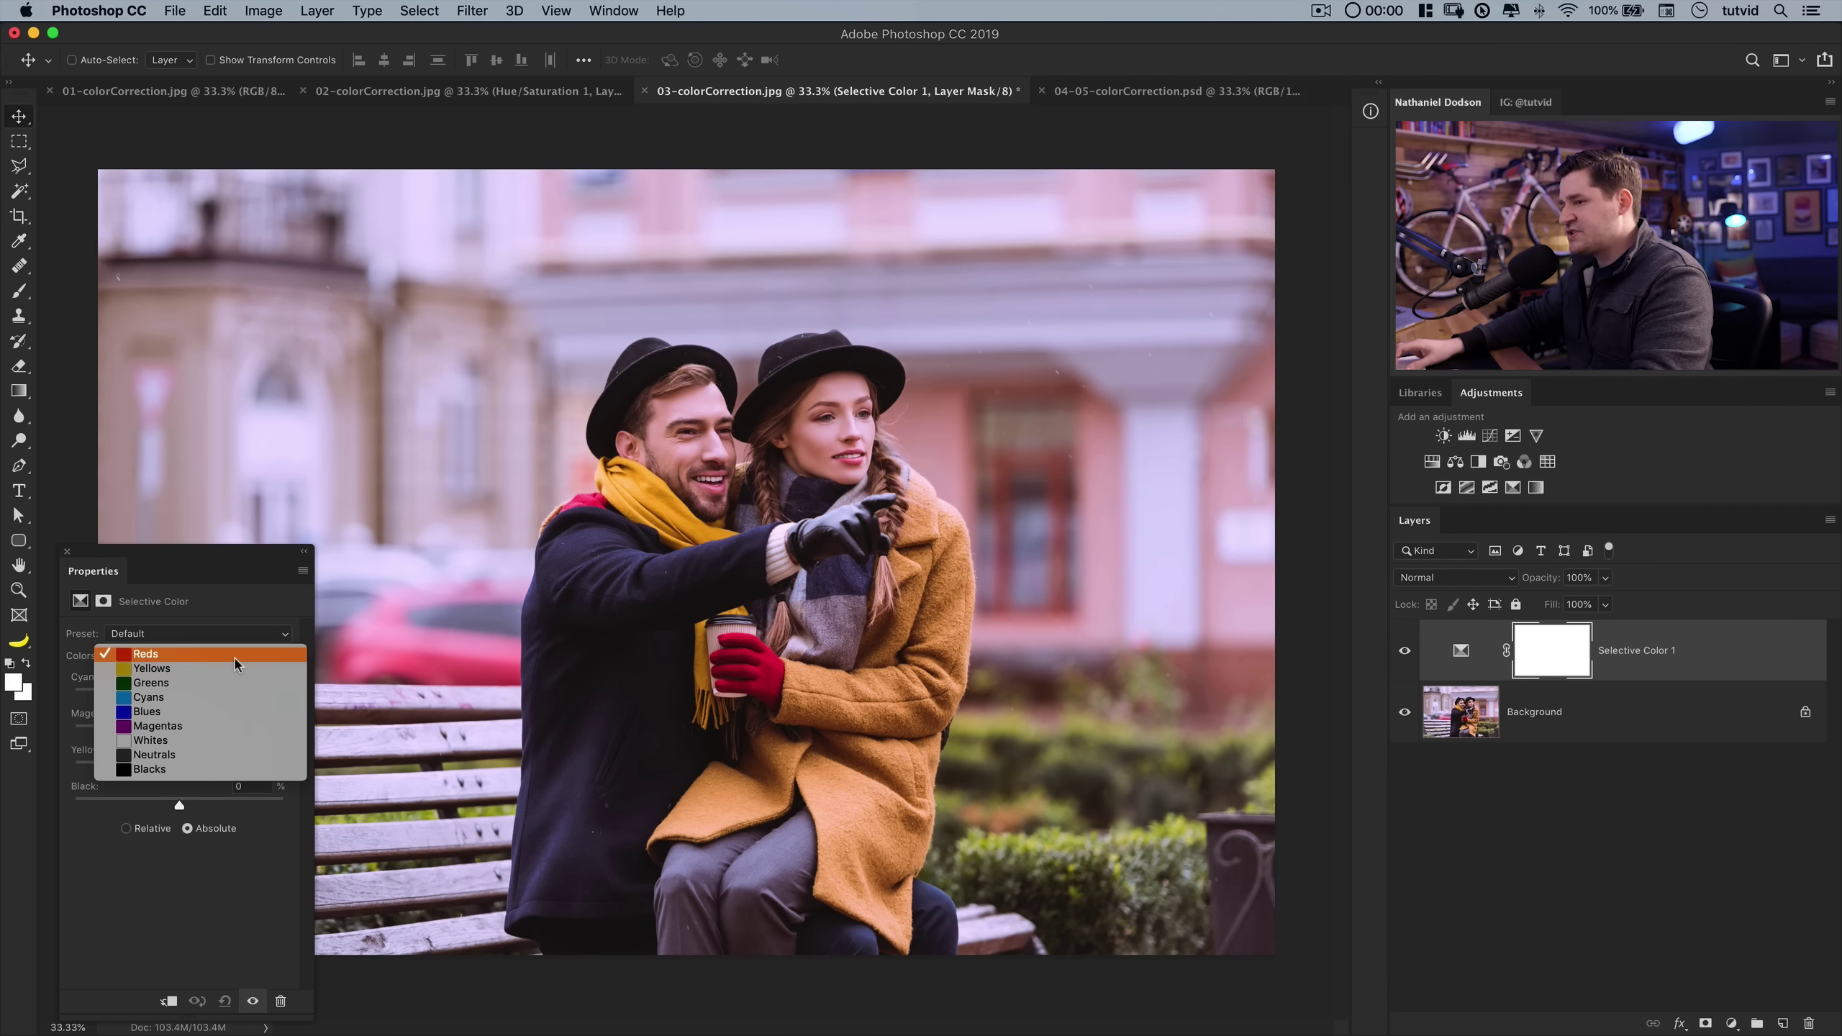
{"action": "left_click", "coordinate": [188, 741]}
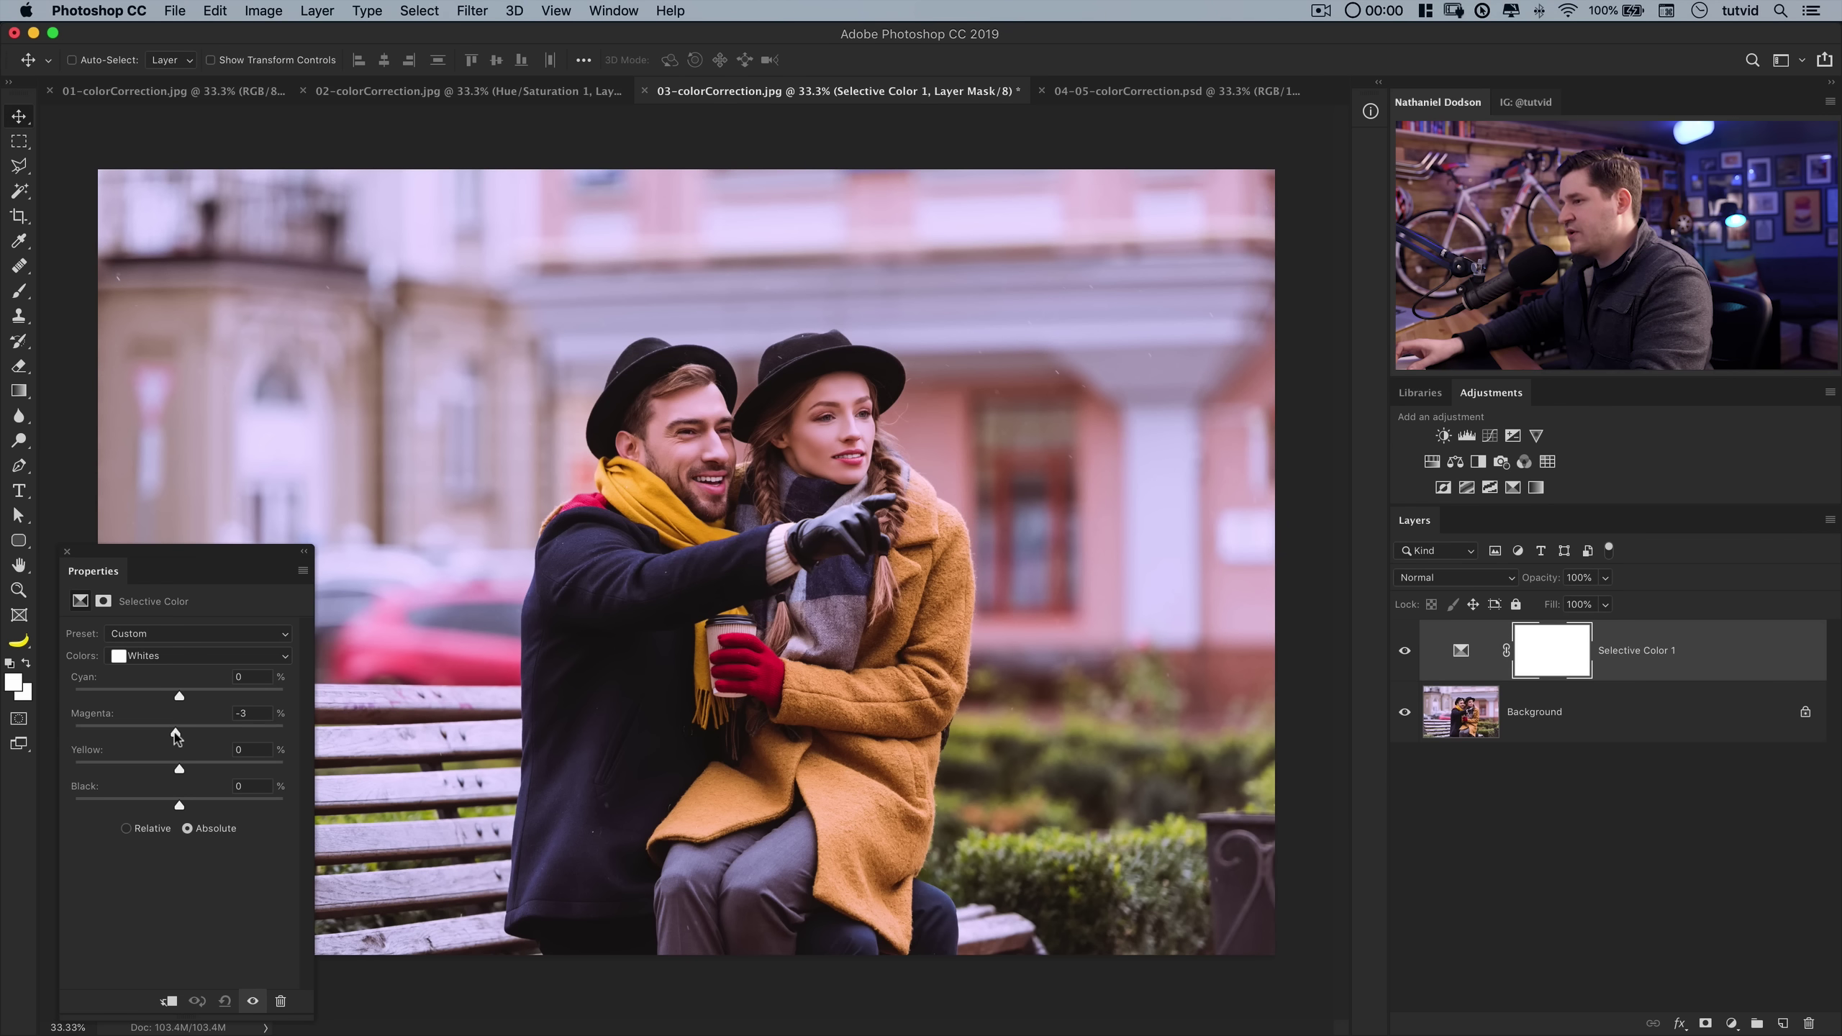
{"action": "left_click_drag", "start_coordinate": [177, 736], "coordinate": [169, 736]}
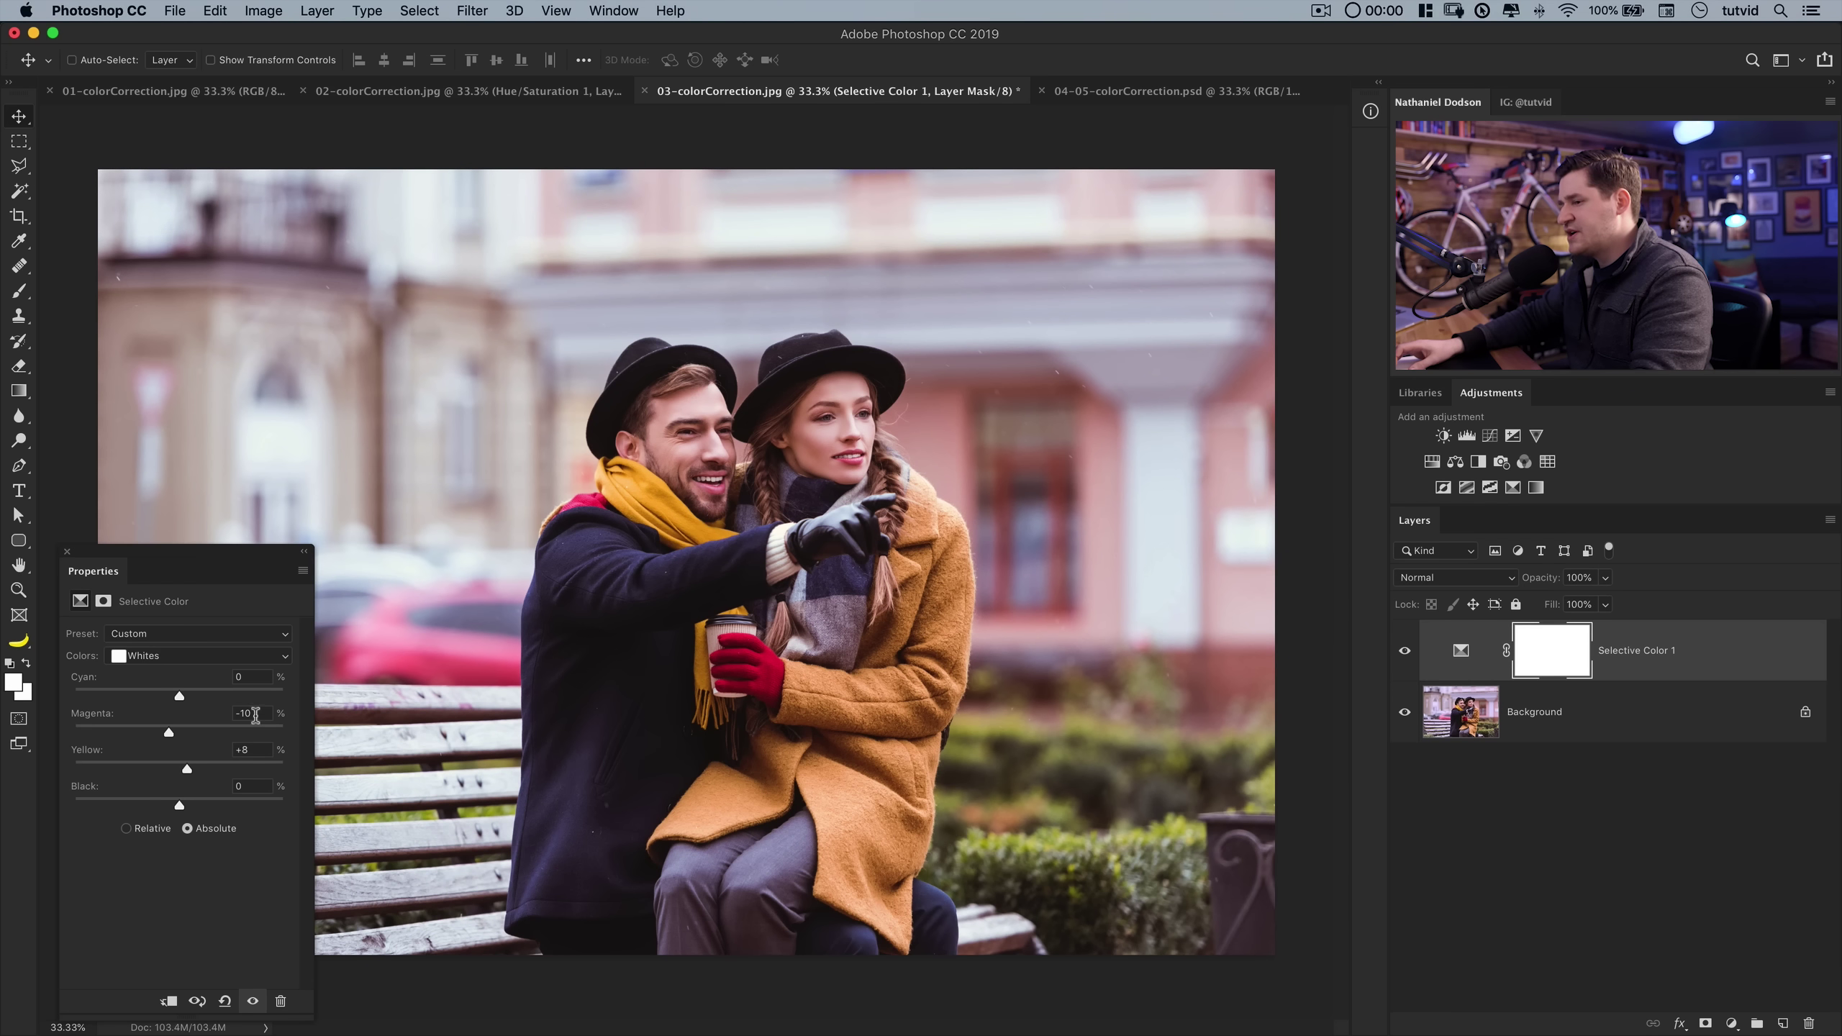
{"action": "left_click", "coordinate": [1407, 657]}
{"action": "left_click", "coordinate": [1407, 657]}
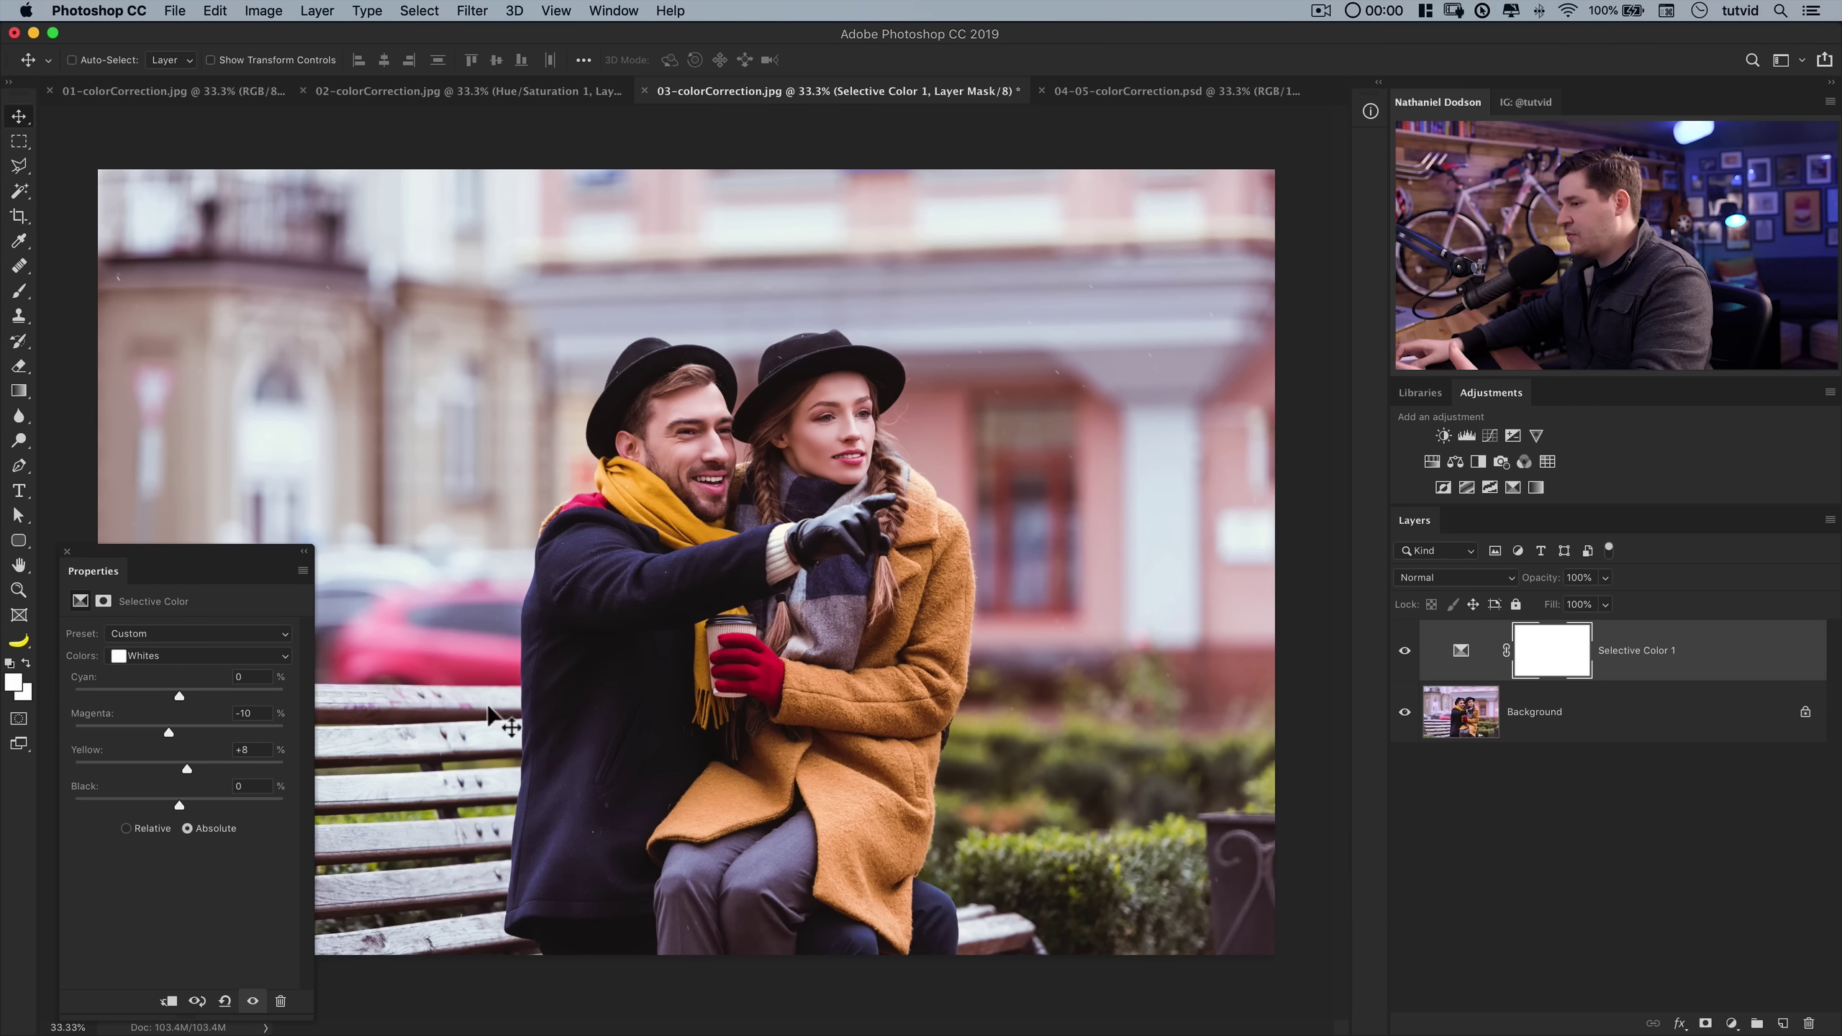
{"action": "left_click", "coordinate": [1405, 651]}
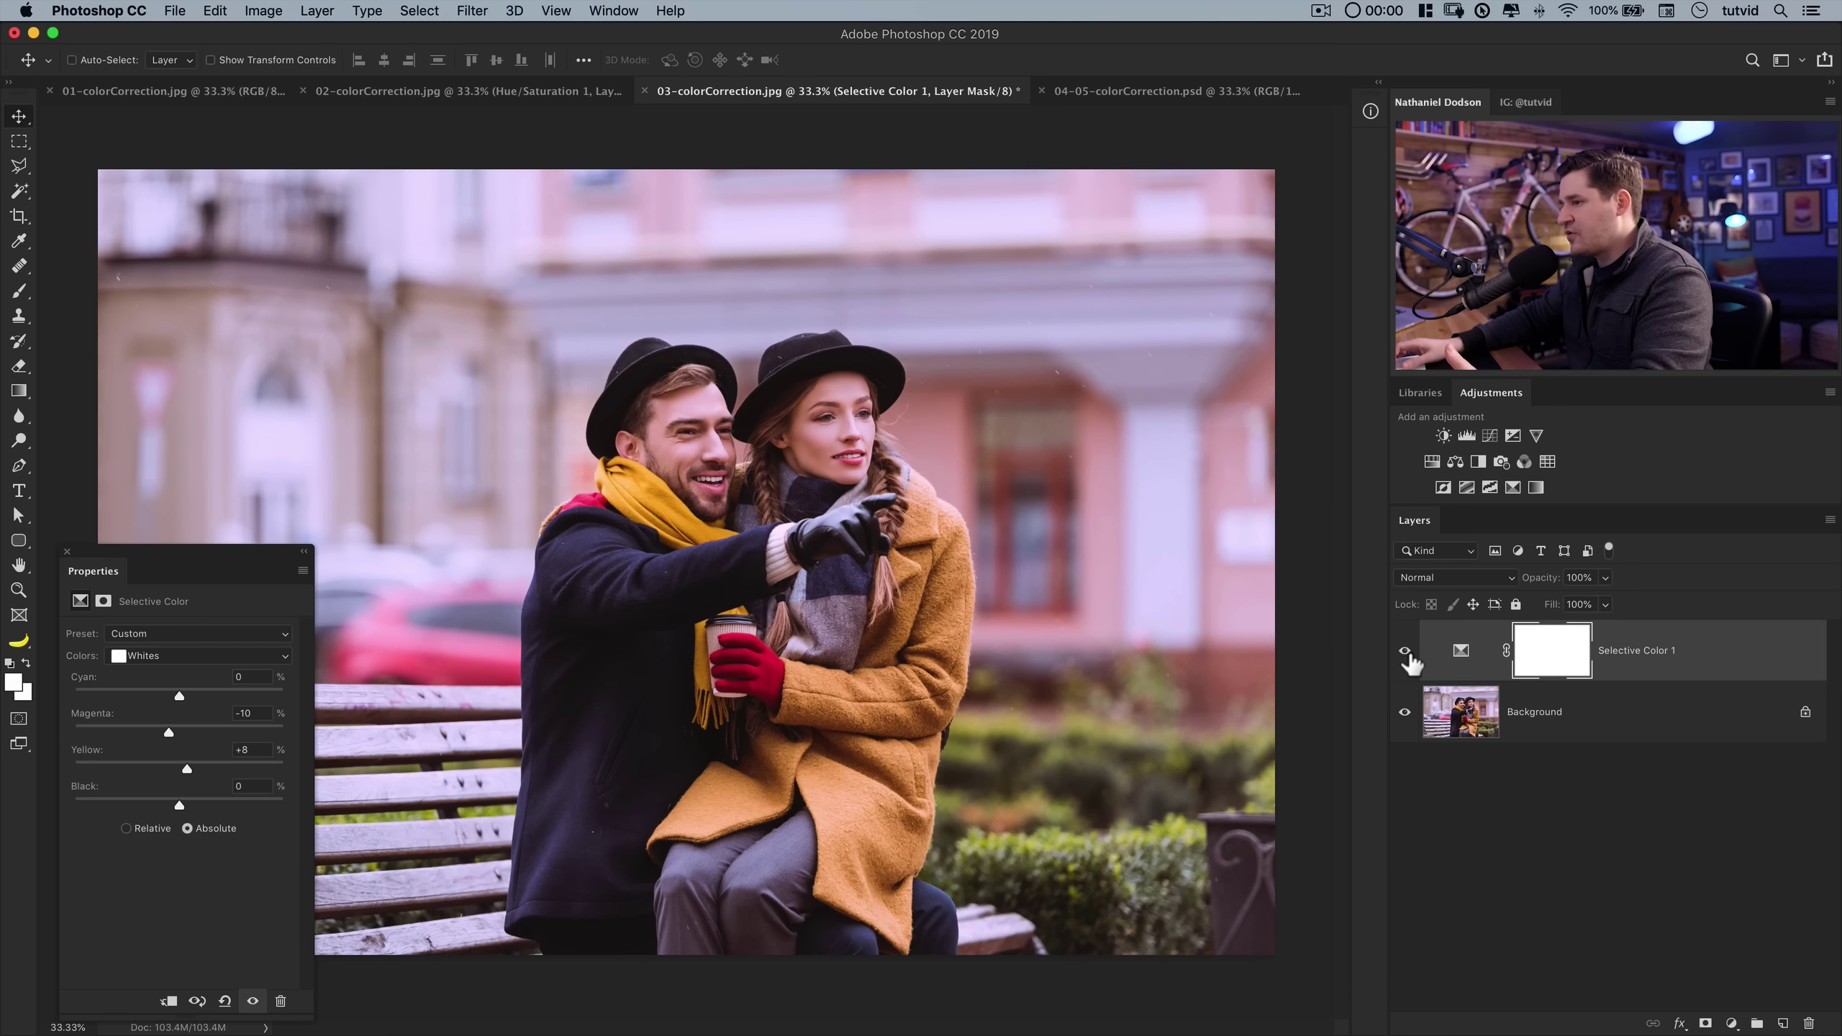
{"action": "left_click", "coordinate": [1405, 652]}
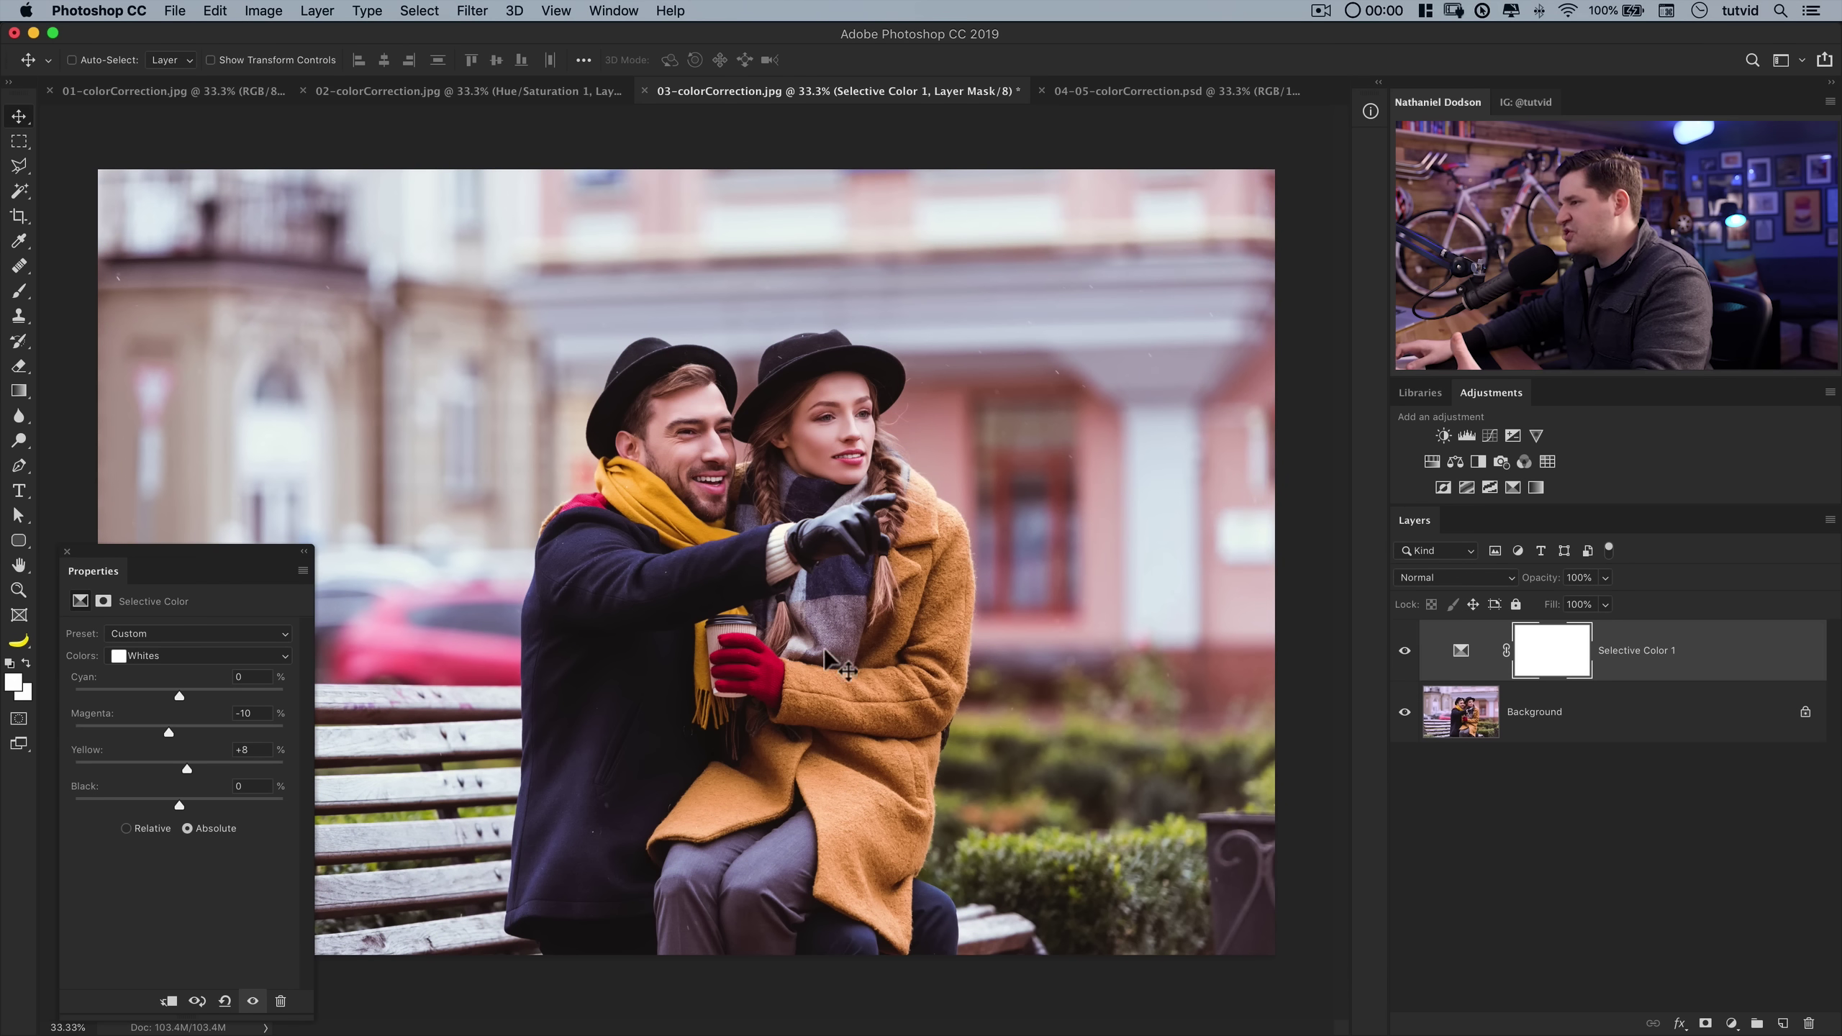
{"action": "left_click", "coordinate": [1406, 653]}
{"action": "left_click", "coordinate": [1406, 653]}
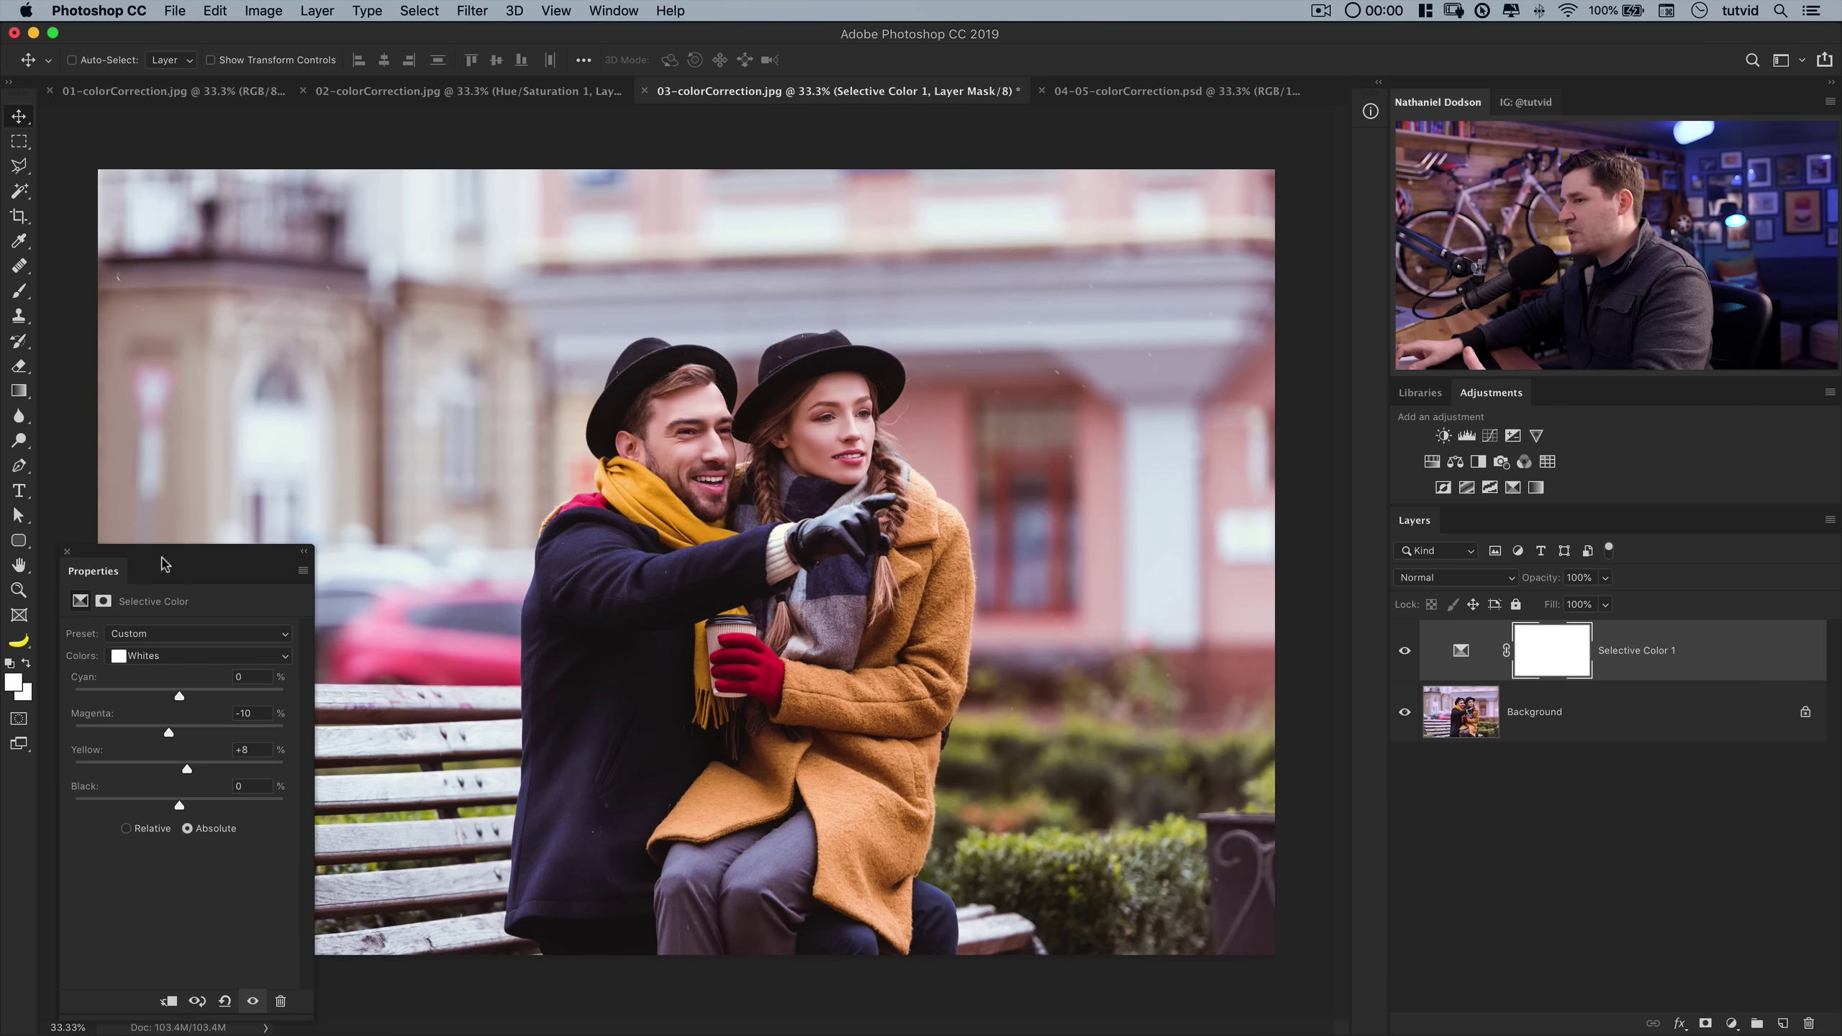
{"action": "left_click_drag", "start_coordinate": [169, 553], "coordinate": [228, 539]}
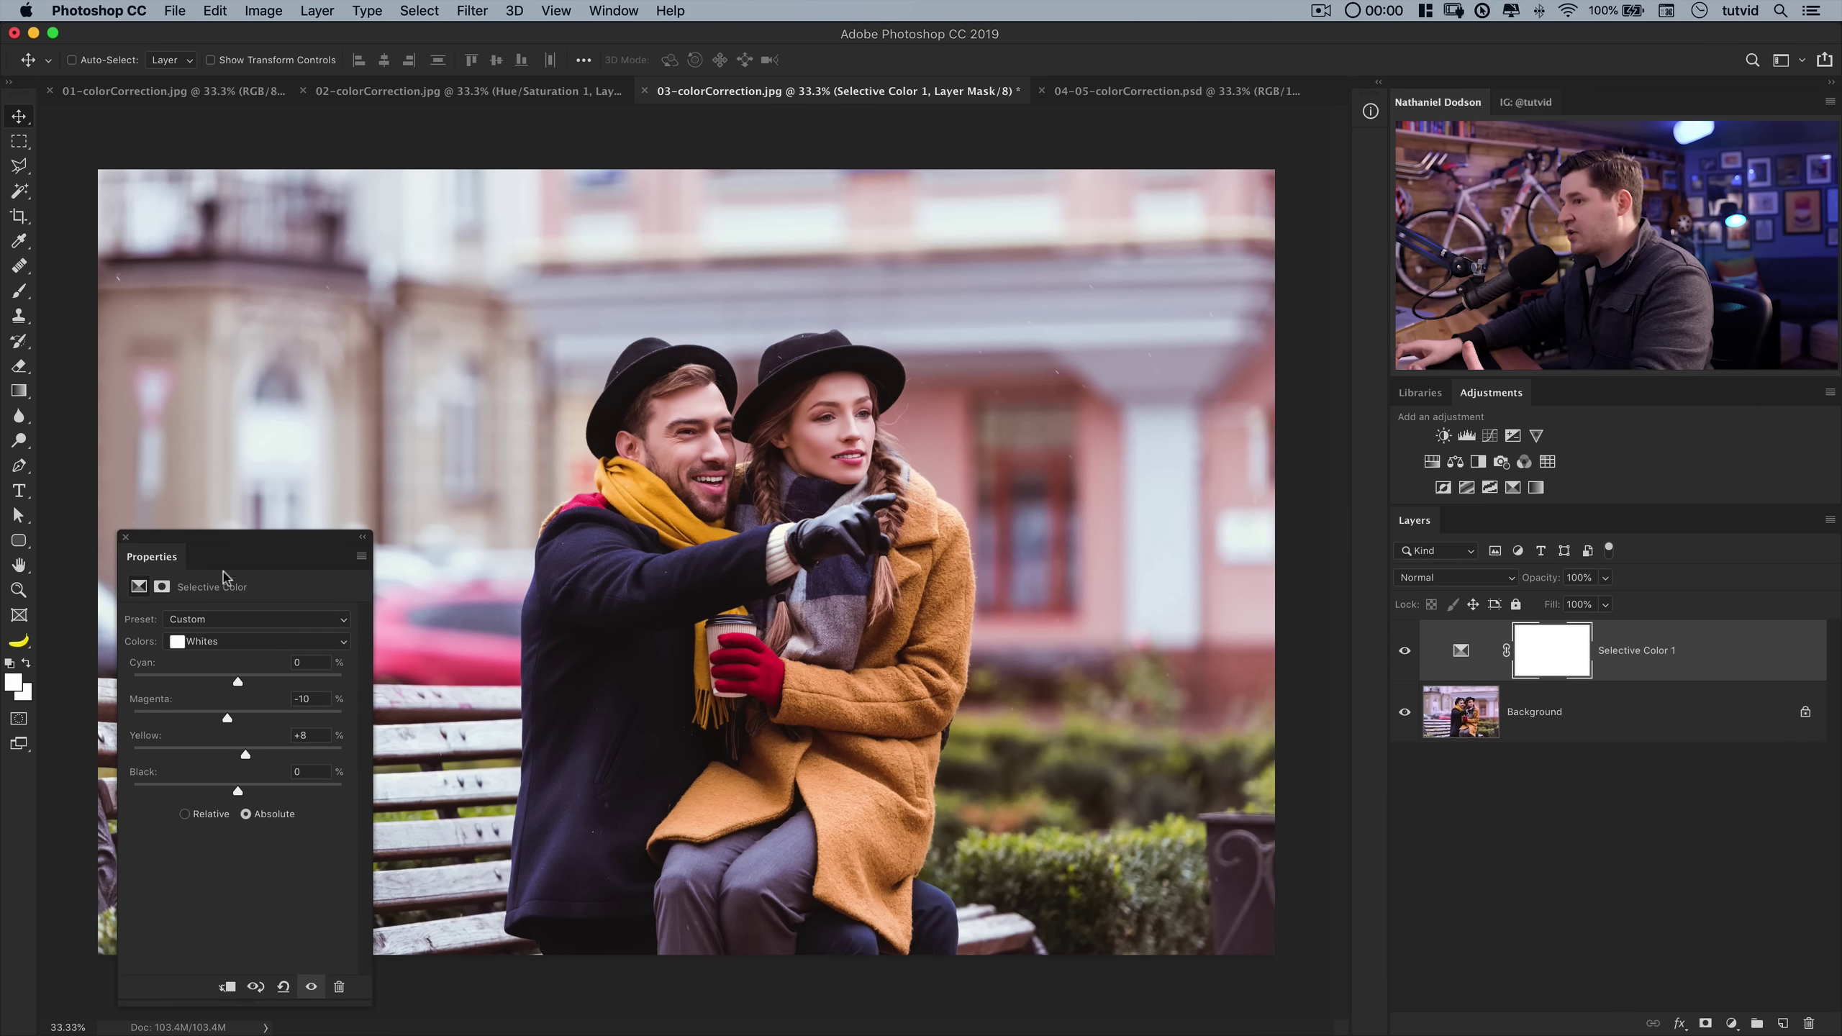
- Set Blacks to Cyan +14 and compare with the layer hidden
{"action": "left_click", "coordinate": [231, 644]}
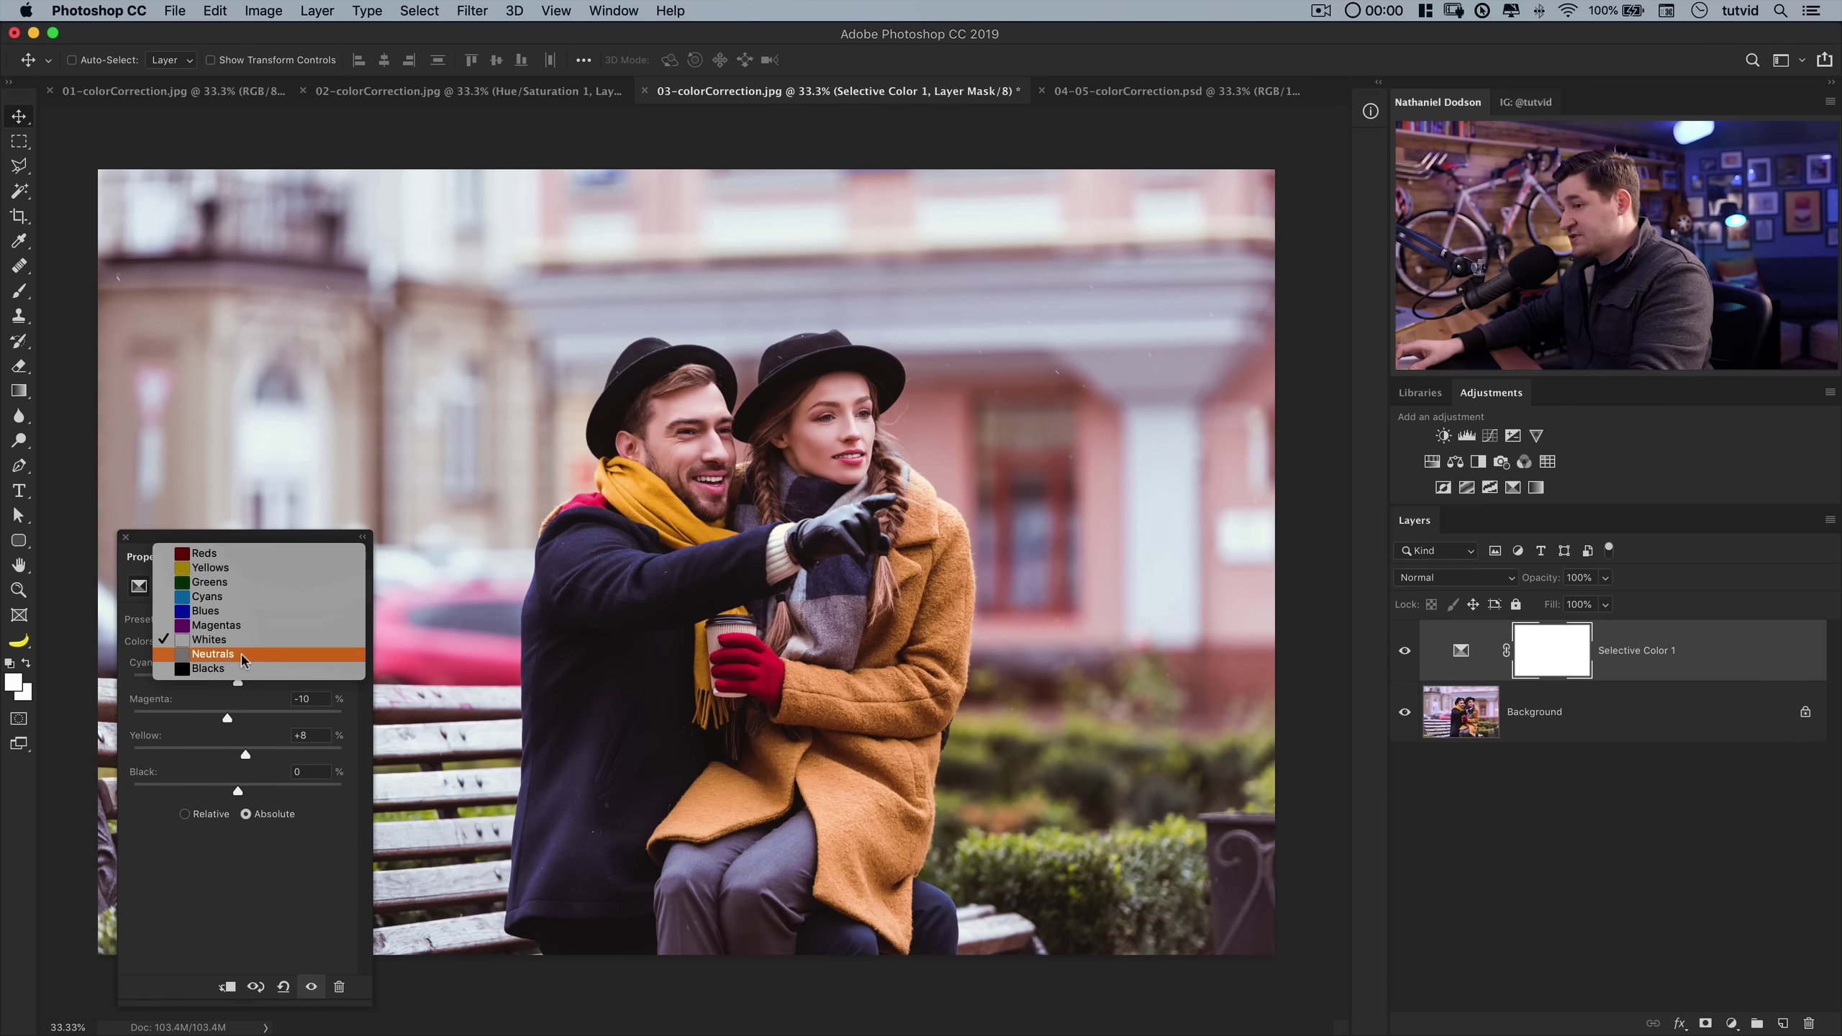
{"action": "left_click", "coordinate": [217, 669]}
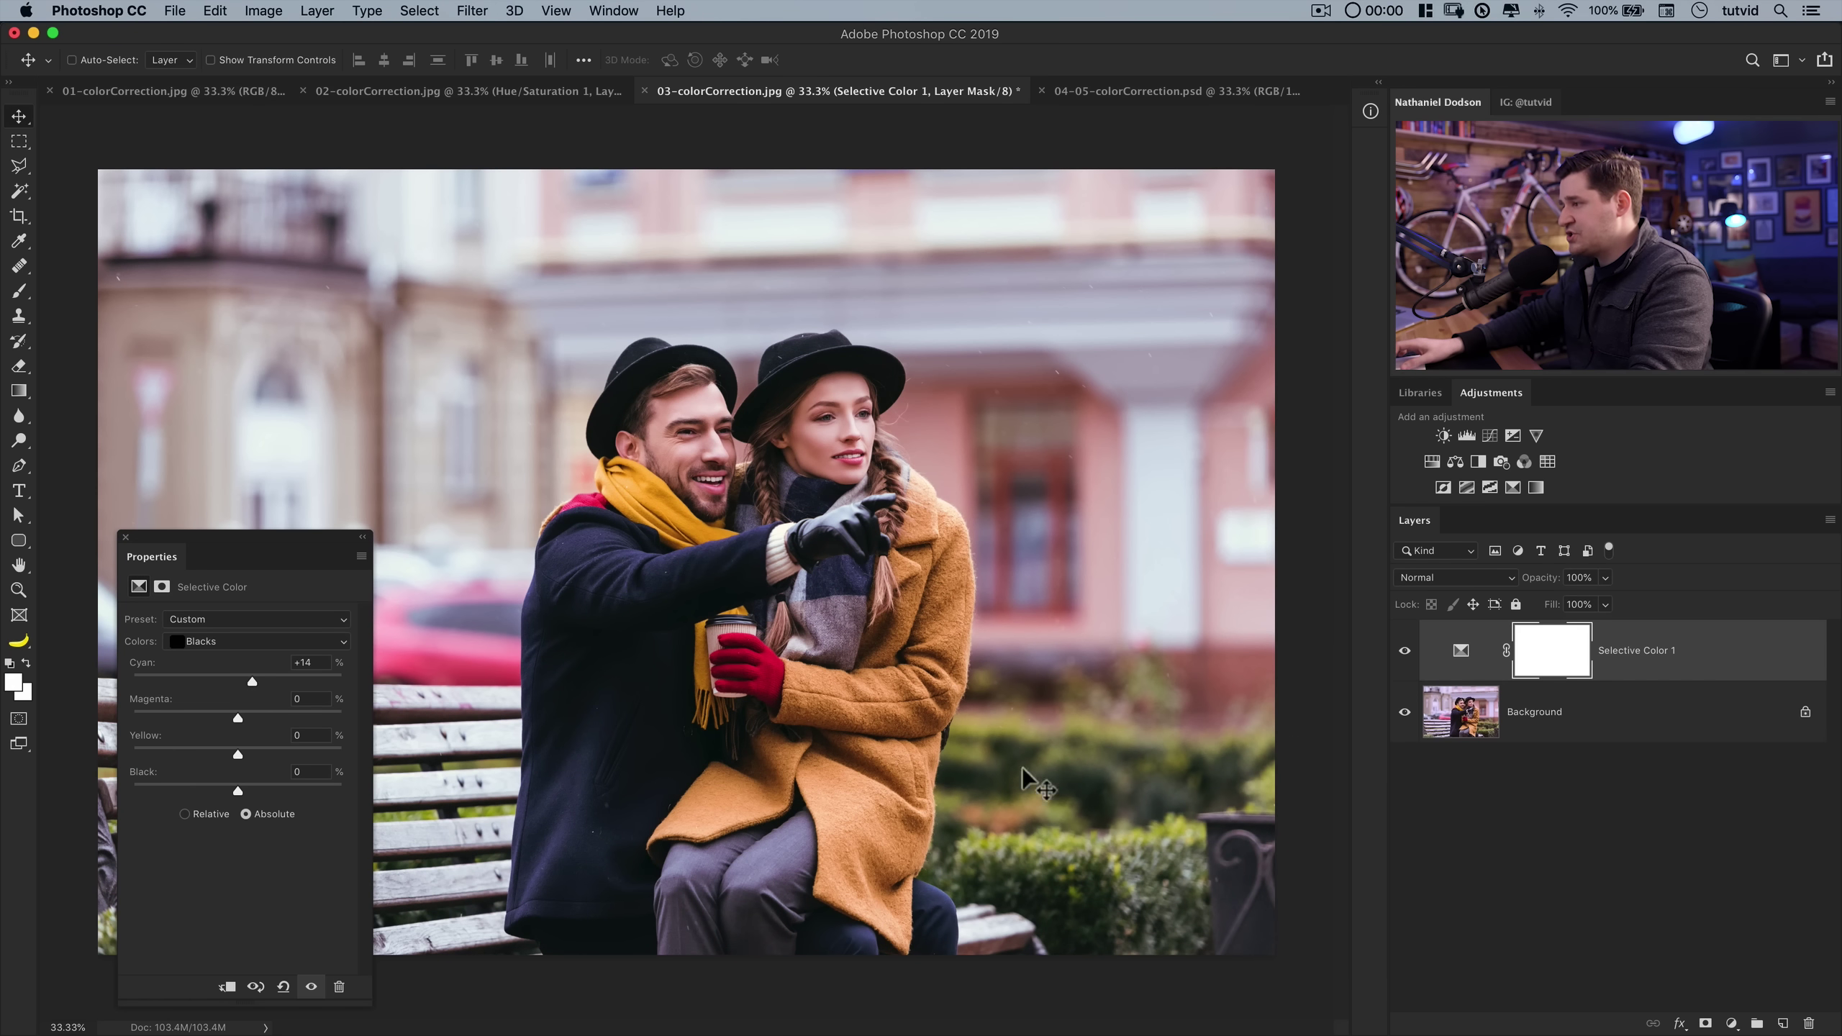
{"action": "left_click", "coordinate": [1405, 651]}
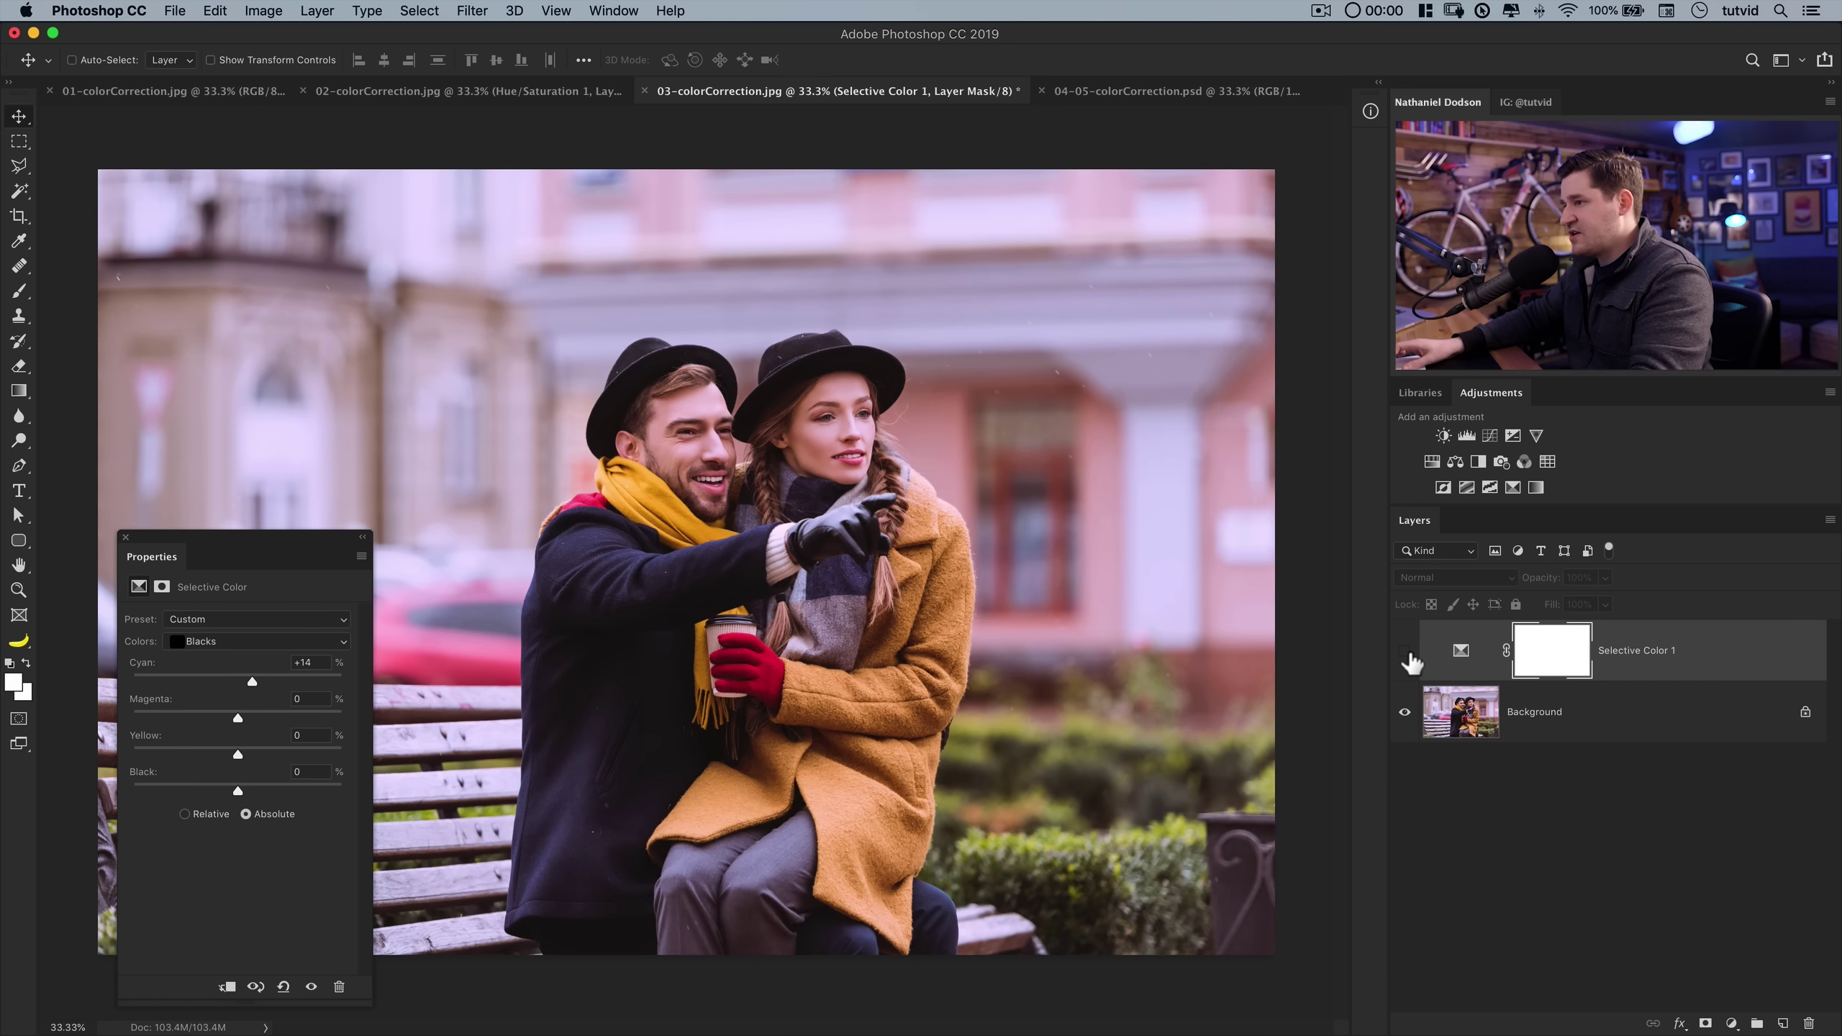
{"action": "left_click", "coordinate": [1405, 652]}
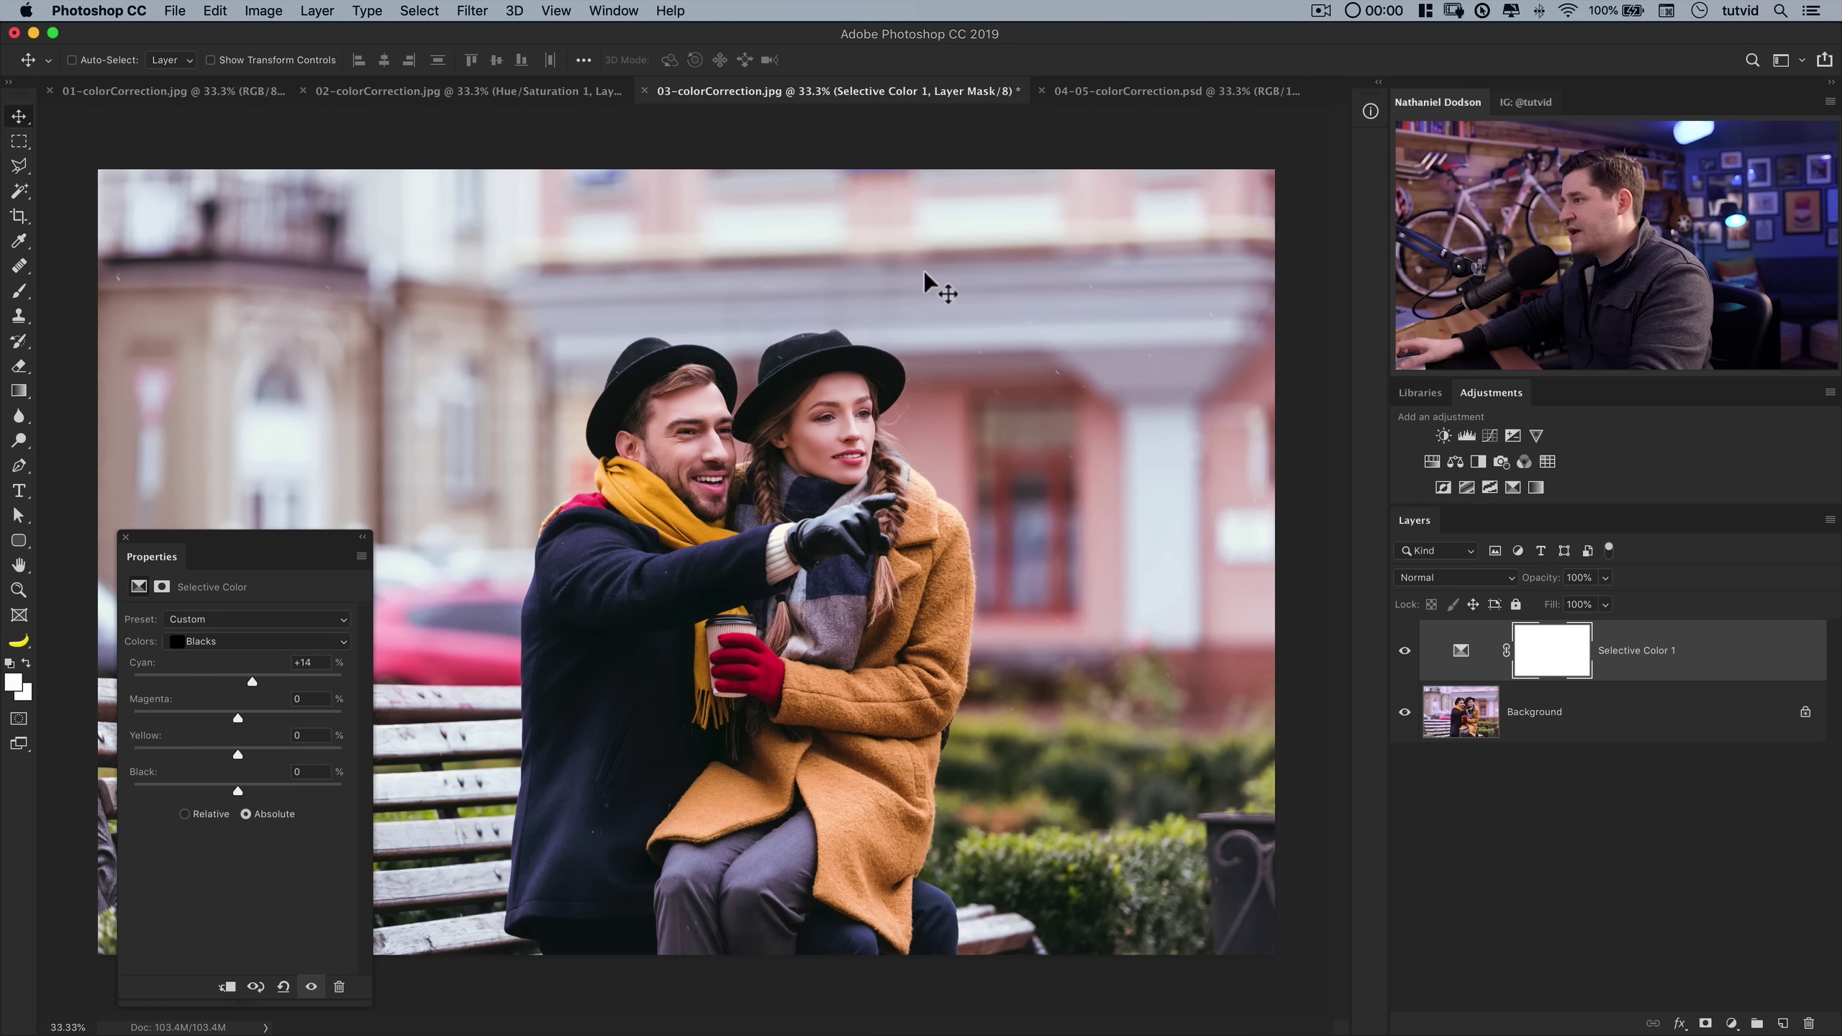
- Set Neutrals to Magenta -1 and Yellow +1, compare, and close the Properties panel
{"action": "left_click", "coordinate": [257, 641]}
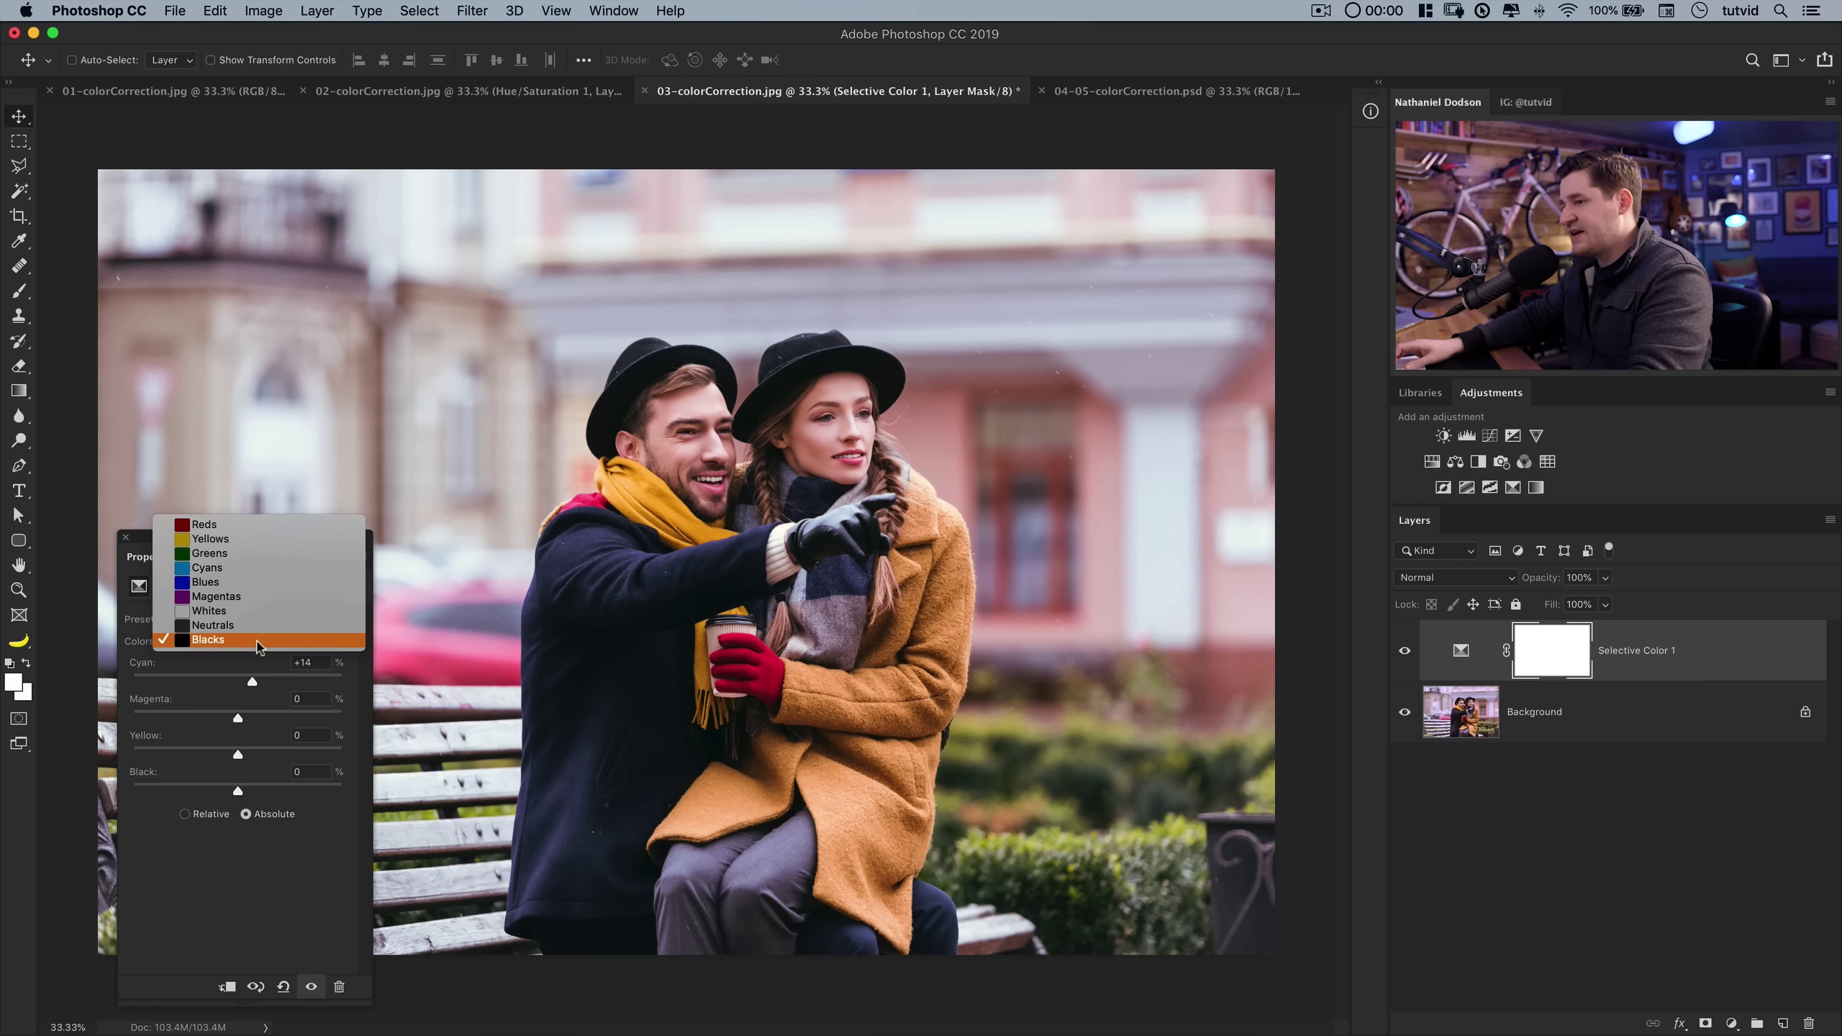
{"action": "left_click", "coordinate": [258, 625]}
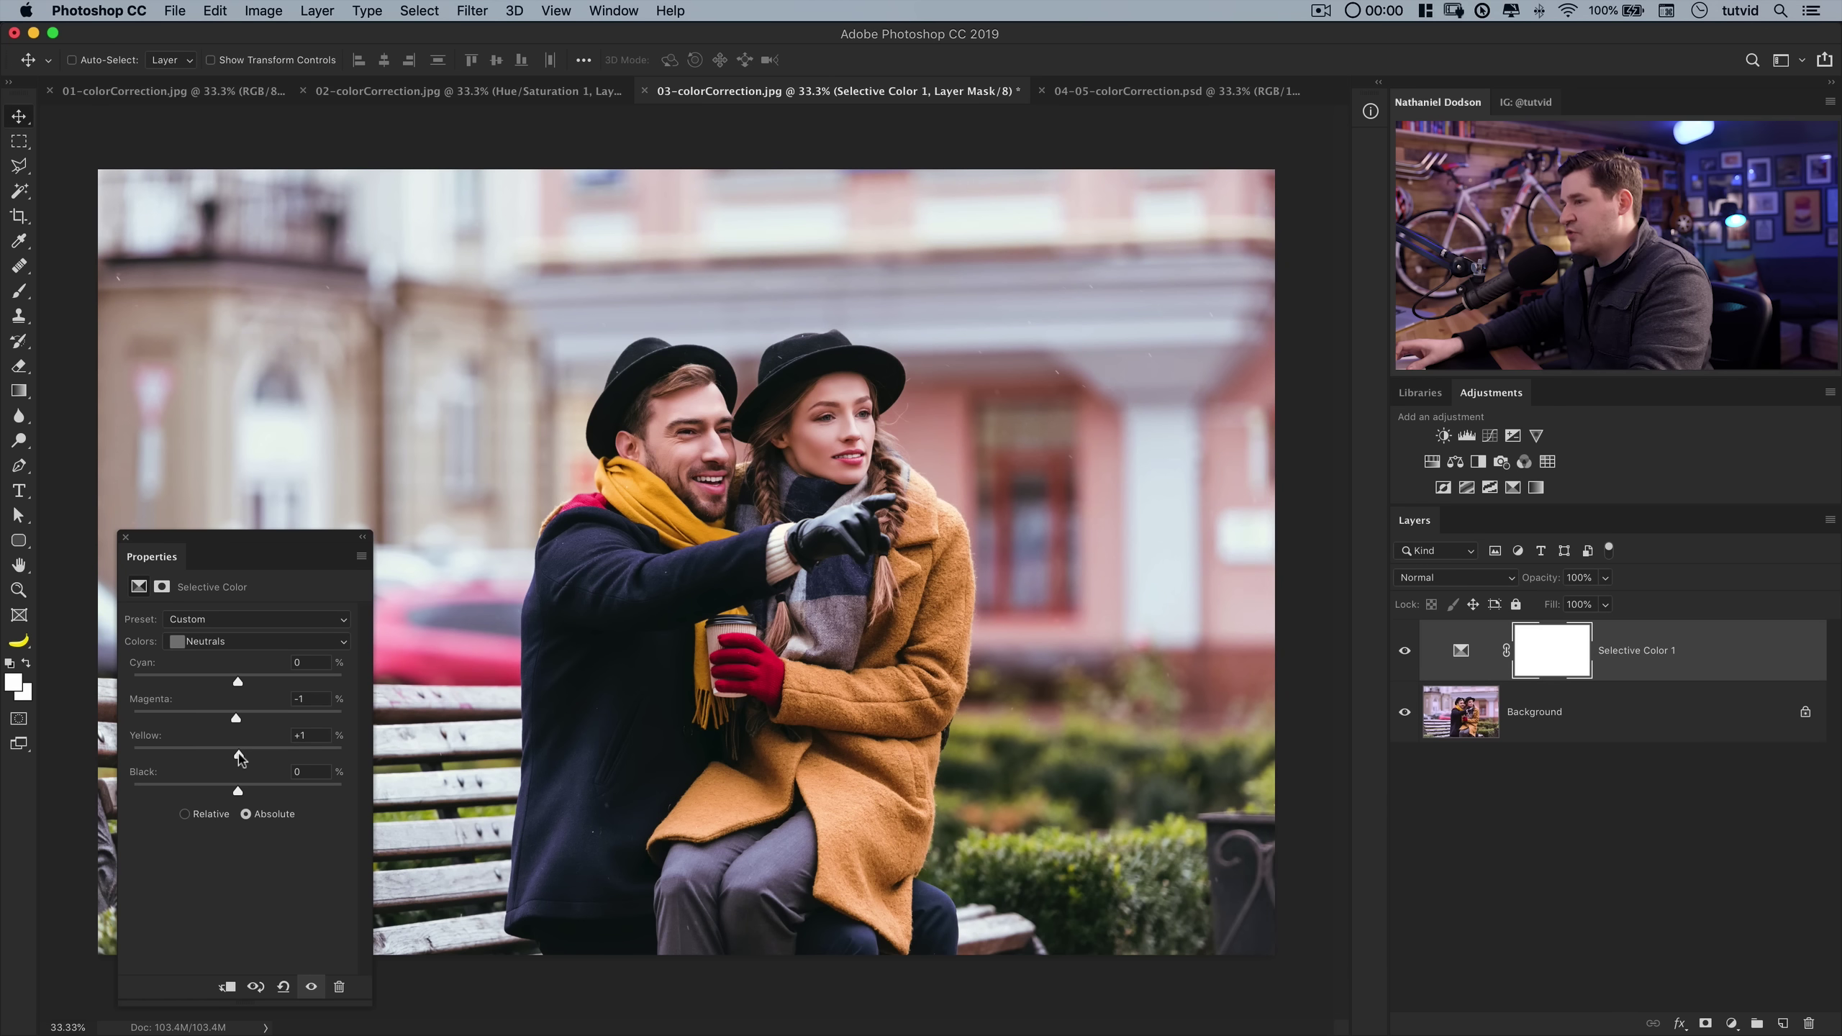
{"action": "left_click", "coordinate": [1410, 652]}
{"action": "left_click", "coordinate": [1411, 653]}
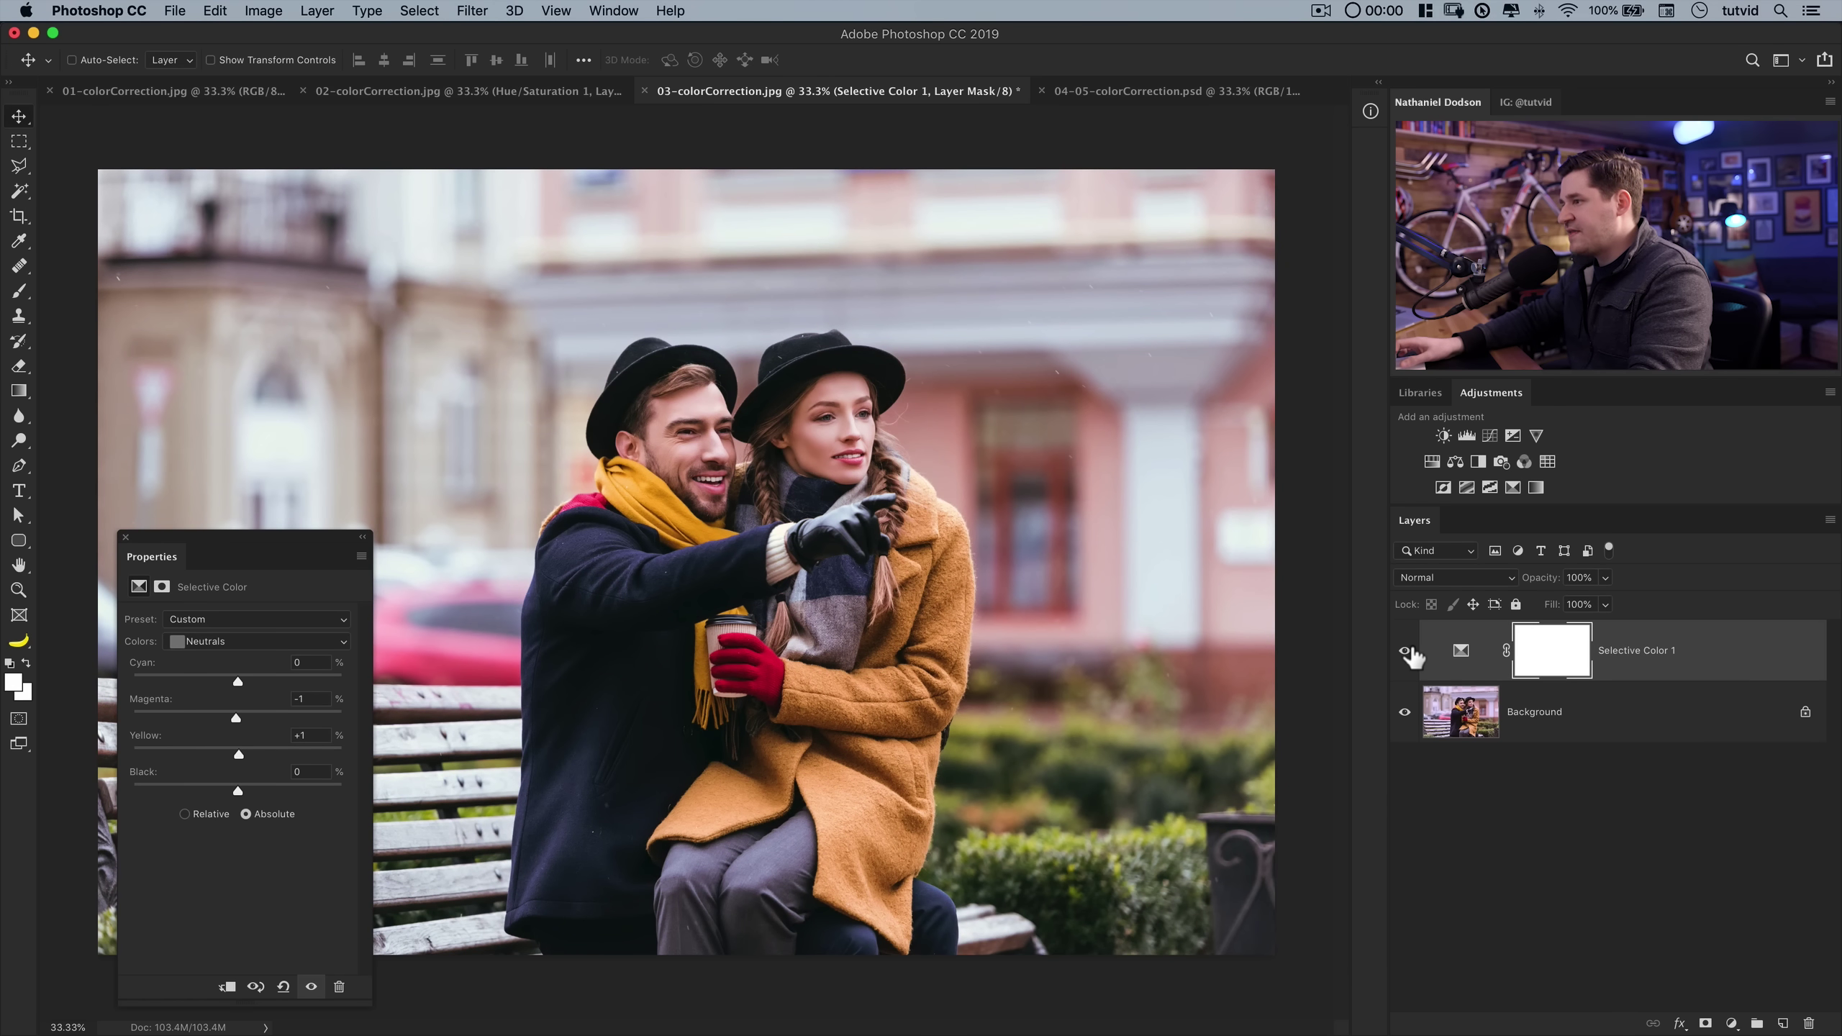
{"action": "left_click", "coordinate": [1410, 652]}
{"action": "left_click", "coordinate": [1411, 652]}
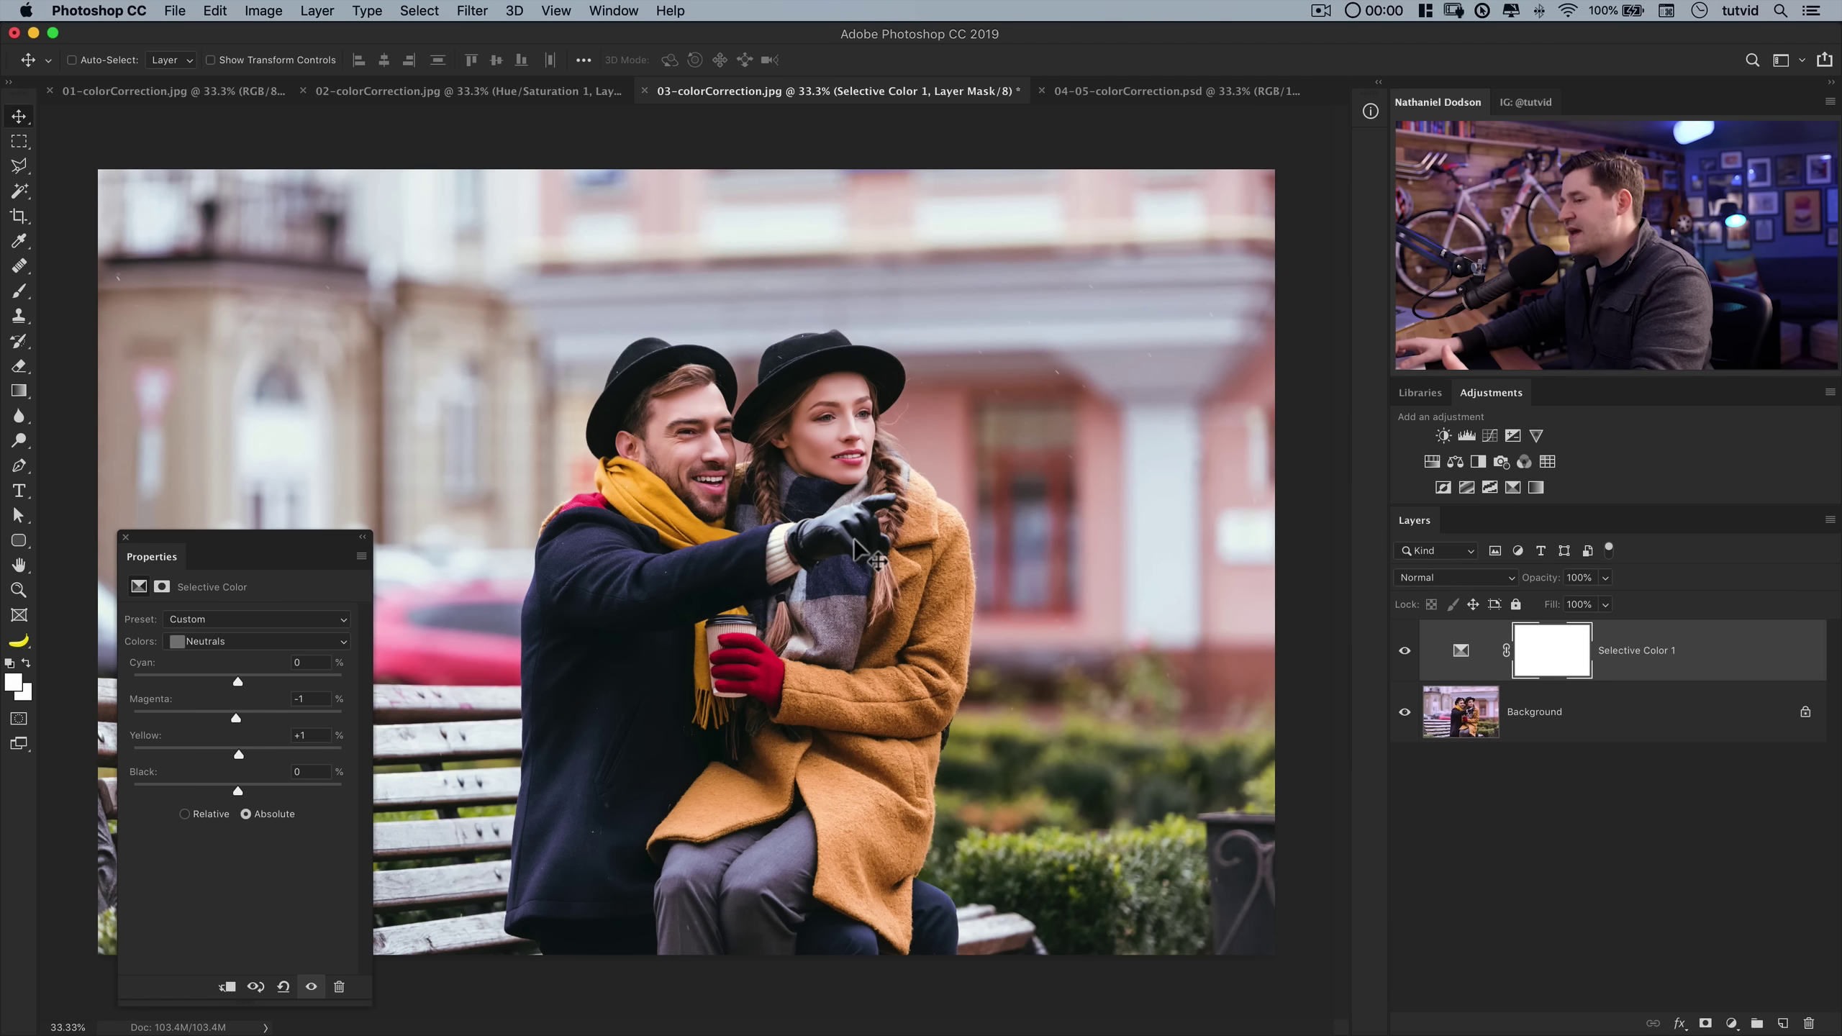
{"action": "left_click", "coordinate": [125, 537]}
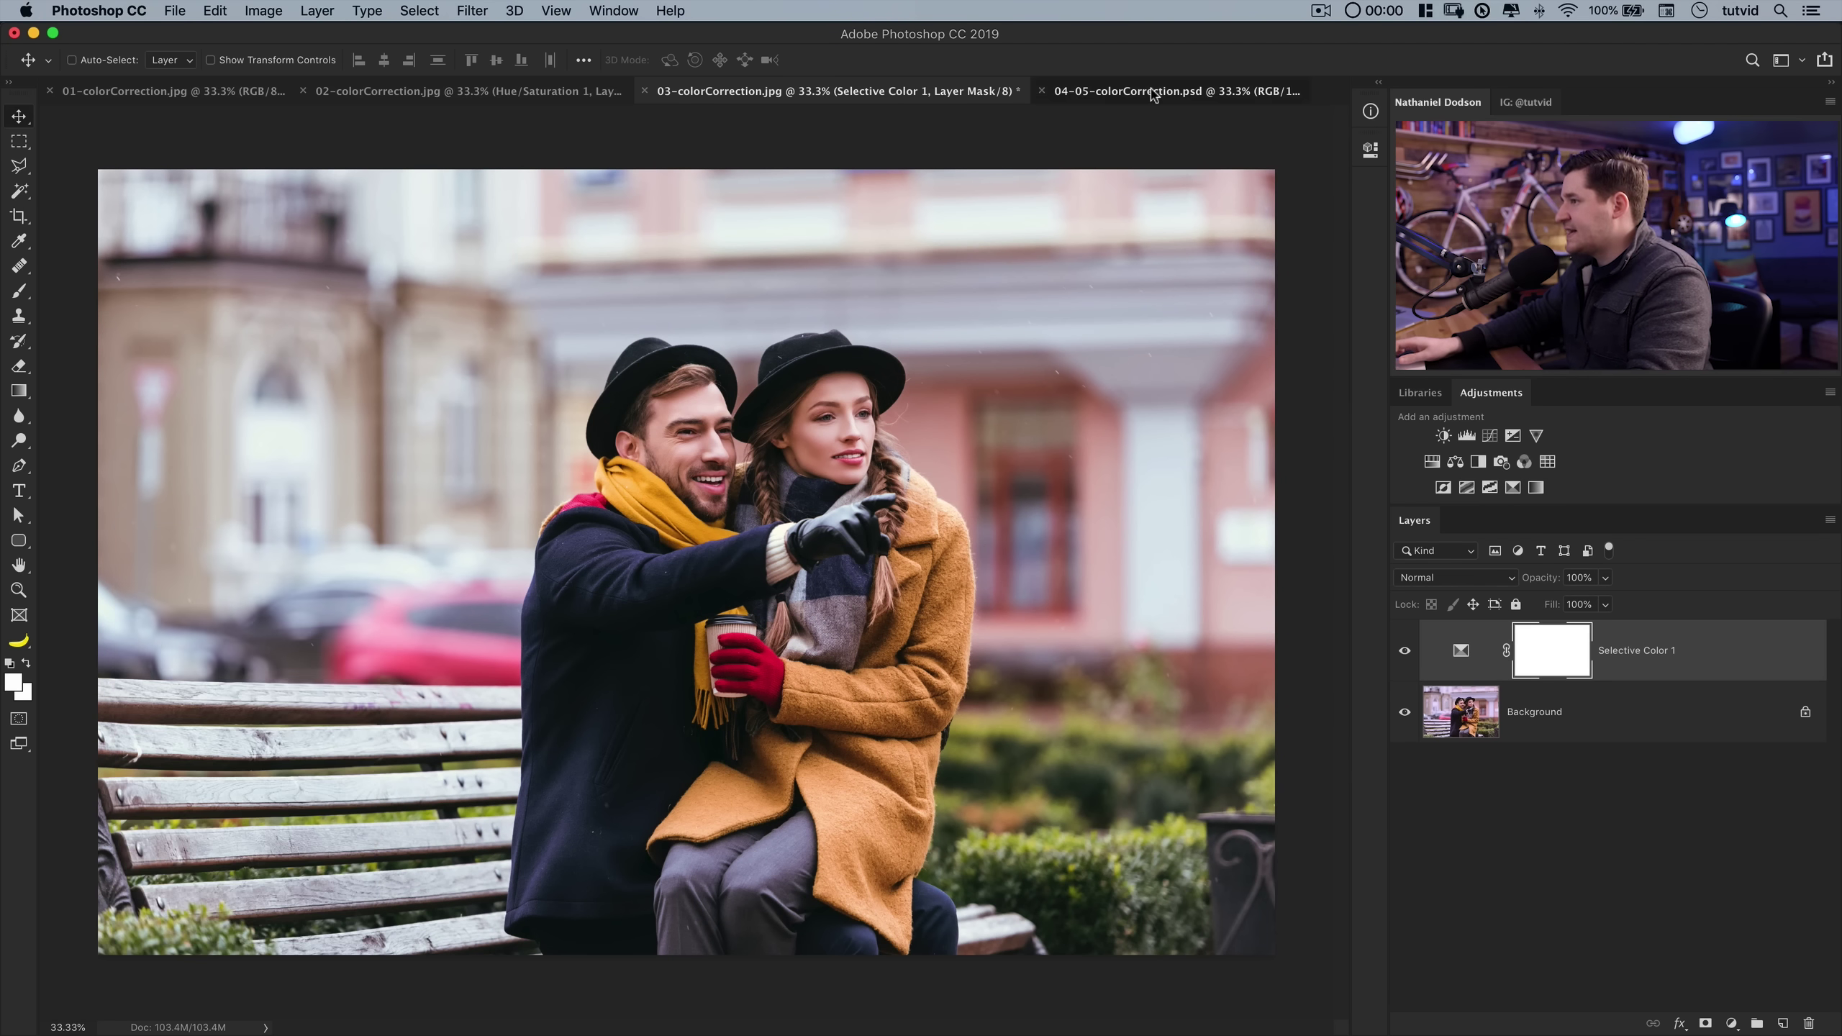
- Switch to 04-05-colorCorrection.psd and add a Levels adjustment layer
{"action": "left_click", "coordinate": [1161, 91]}
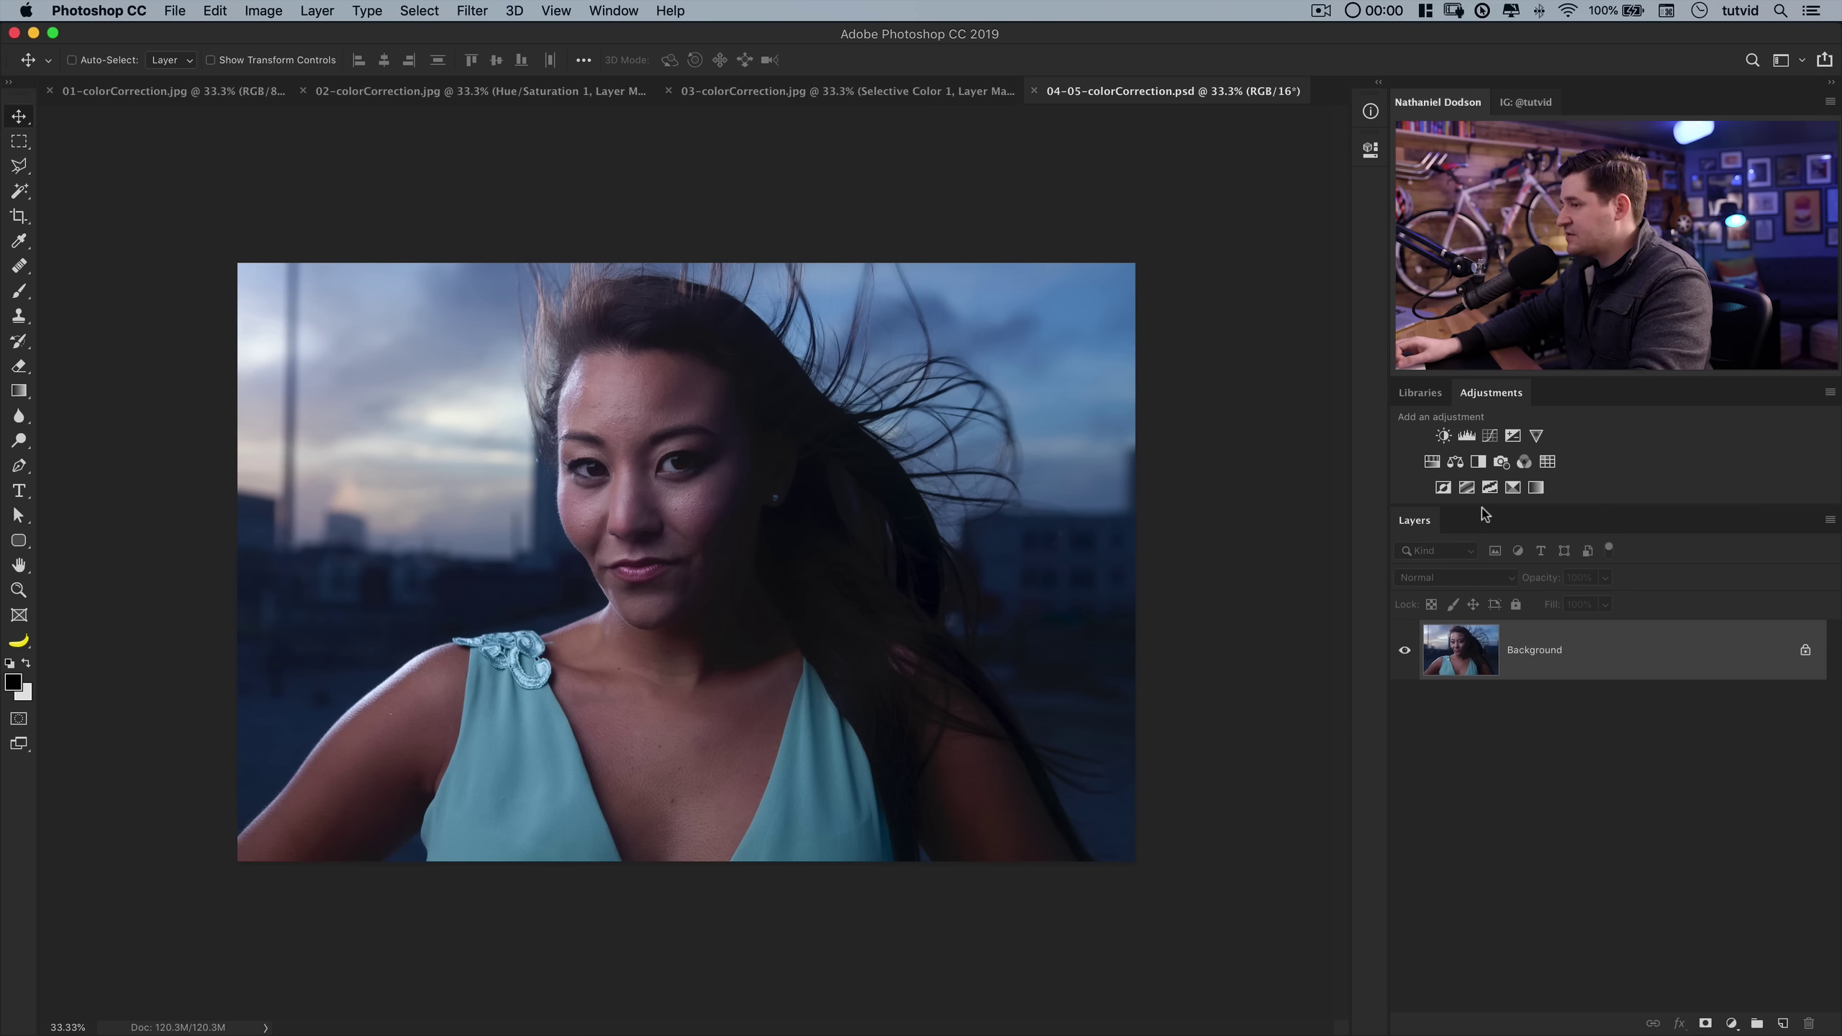
{"action": "left_click", "coordinate": [1467, 436]}
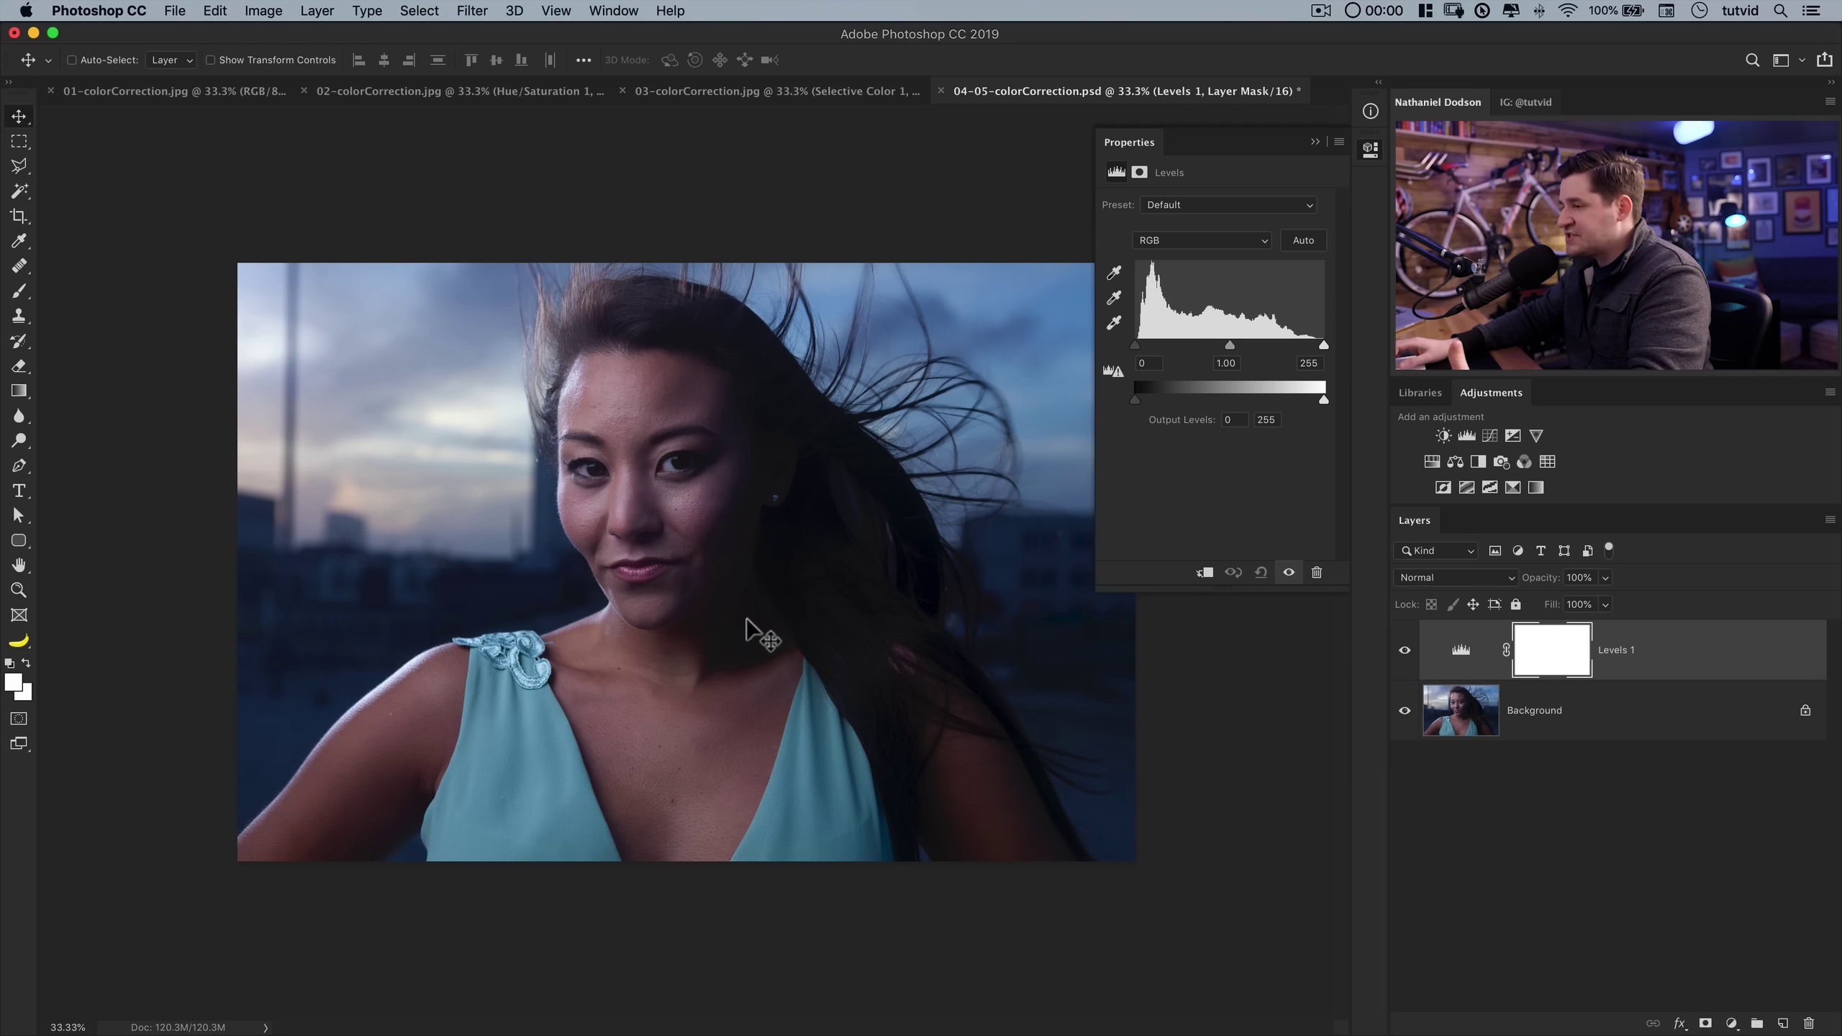
- Switch Levels to the Blue channel and try the output sliders, restoring 0 and 255
{"action": "left_click", "coordinate": [1186, 244]}
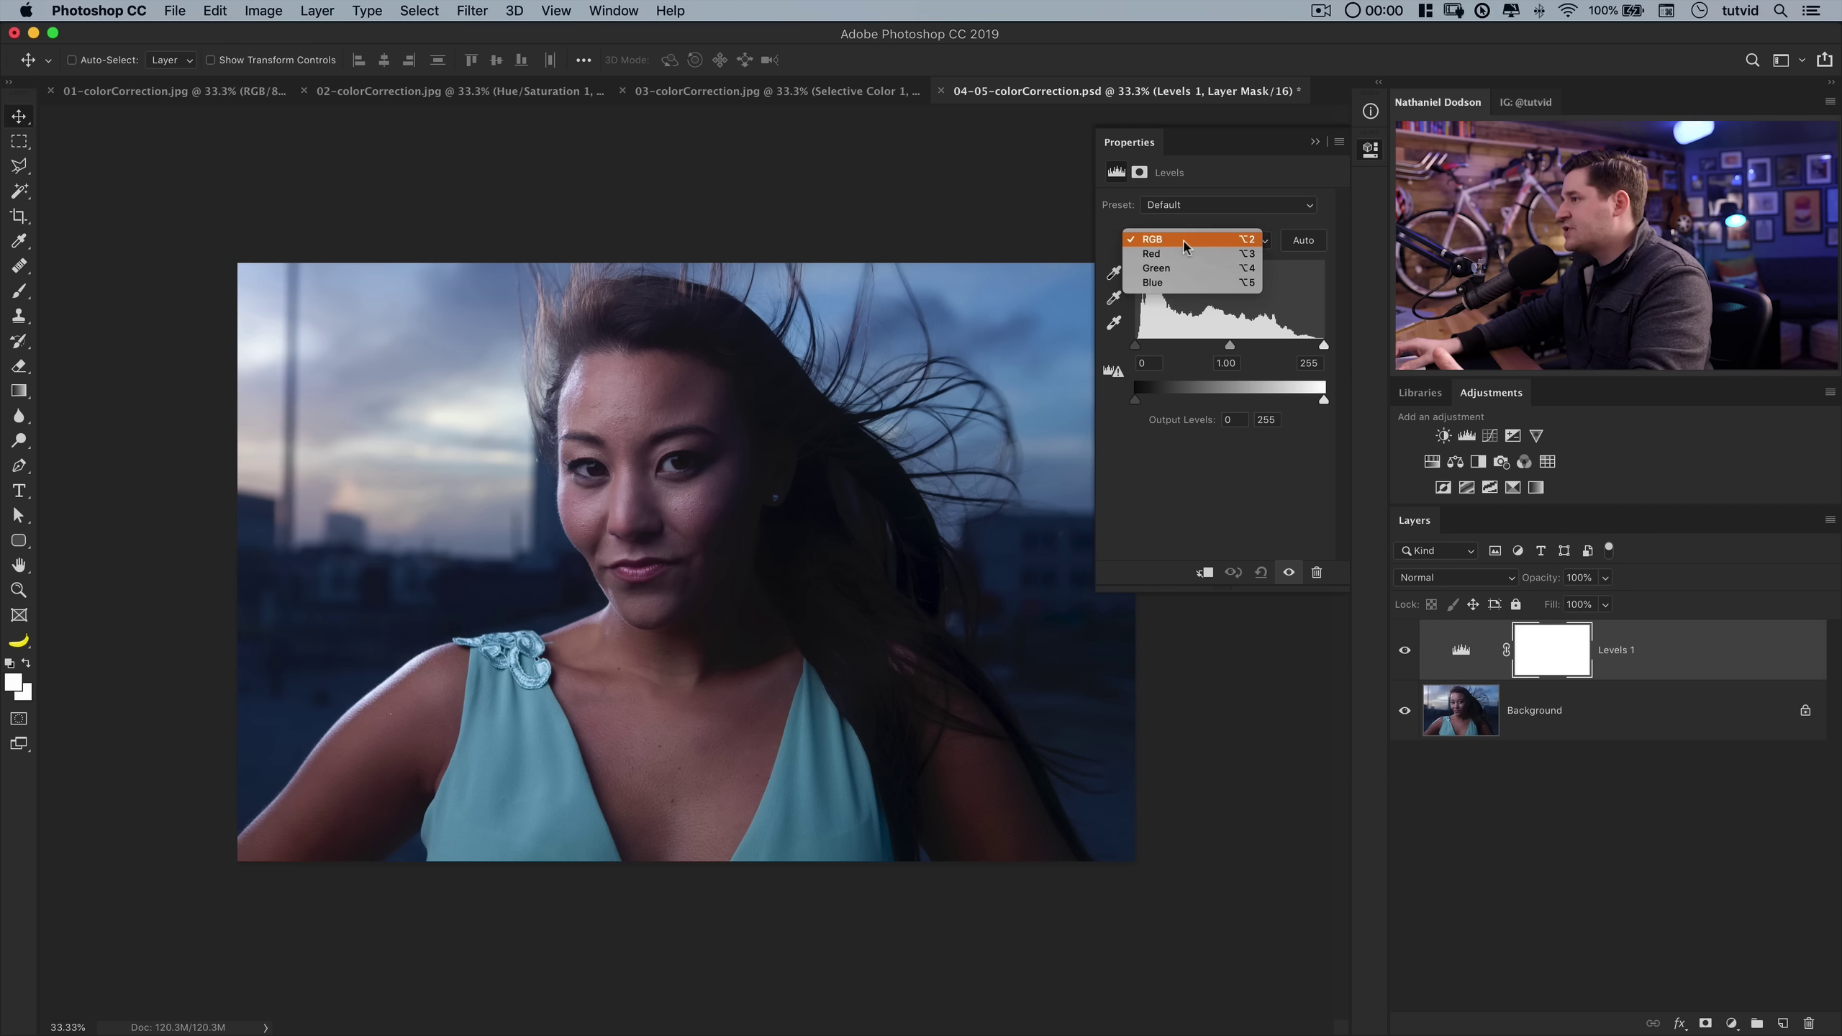
{"action": "left_click", "coordinate": [1185, 243]}
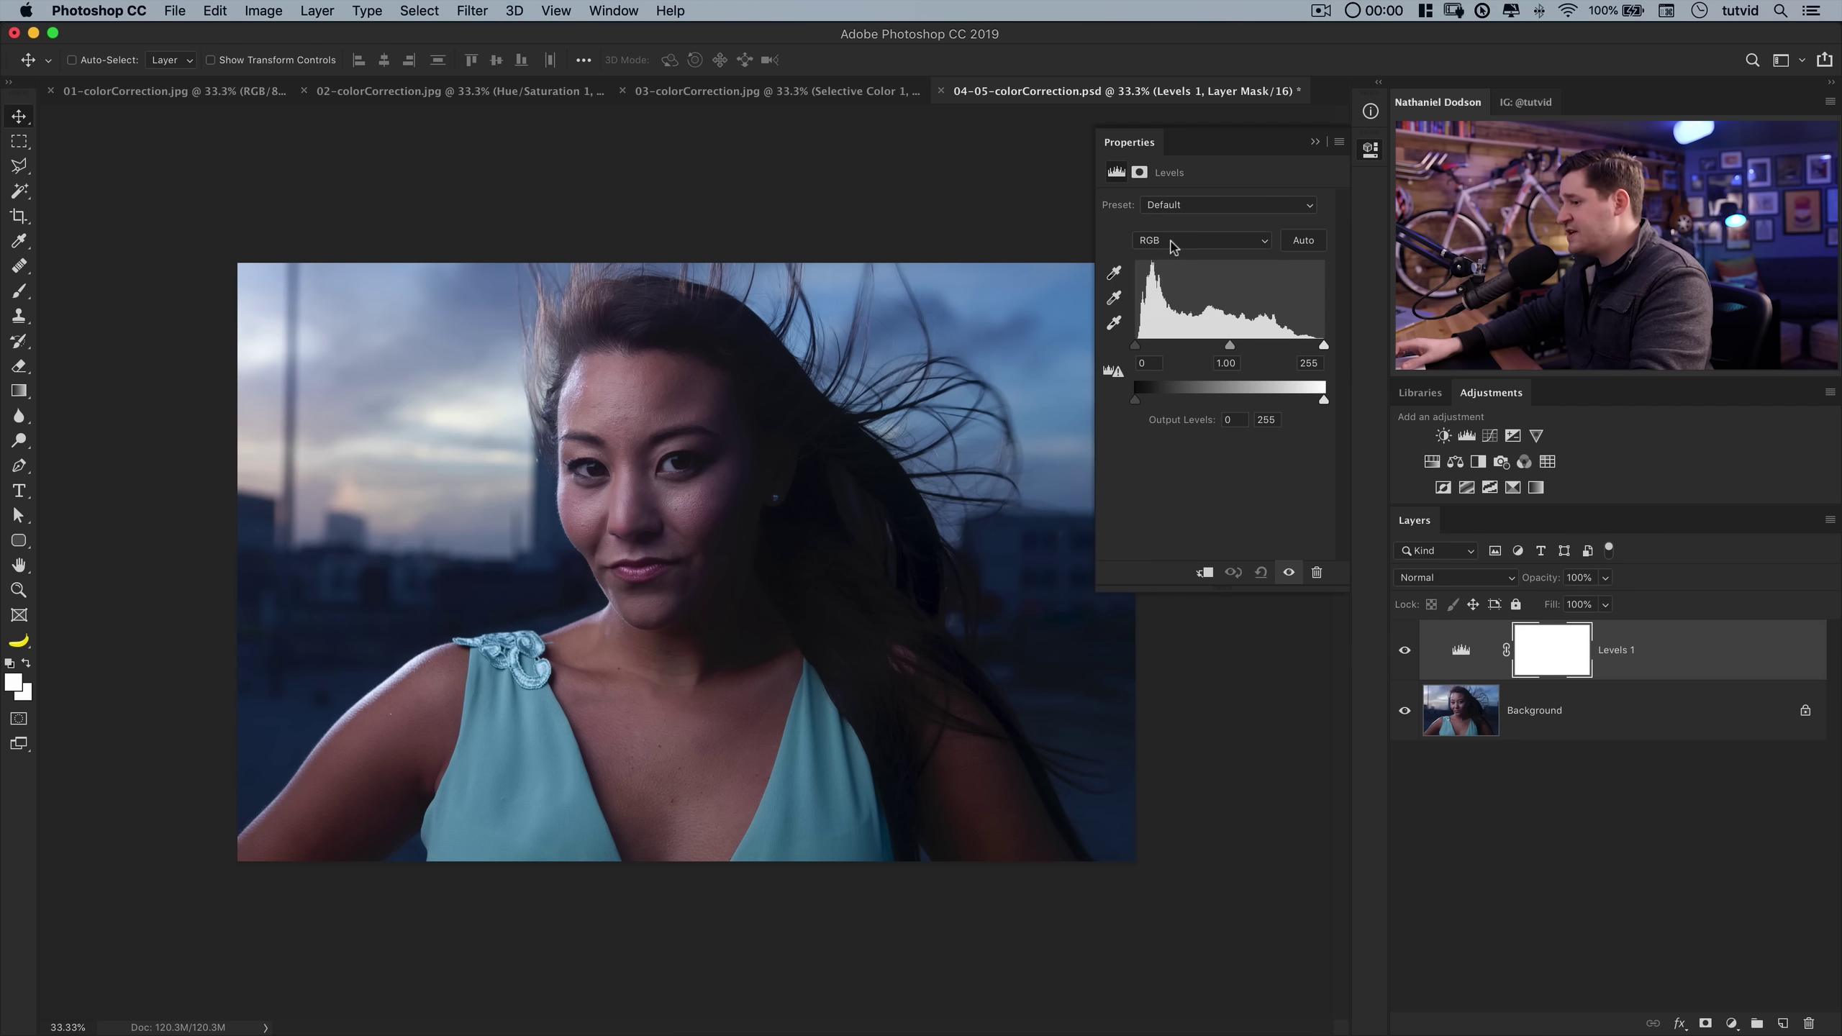
{"action": "left_click", "coordinate": [1165, 242]}
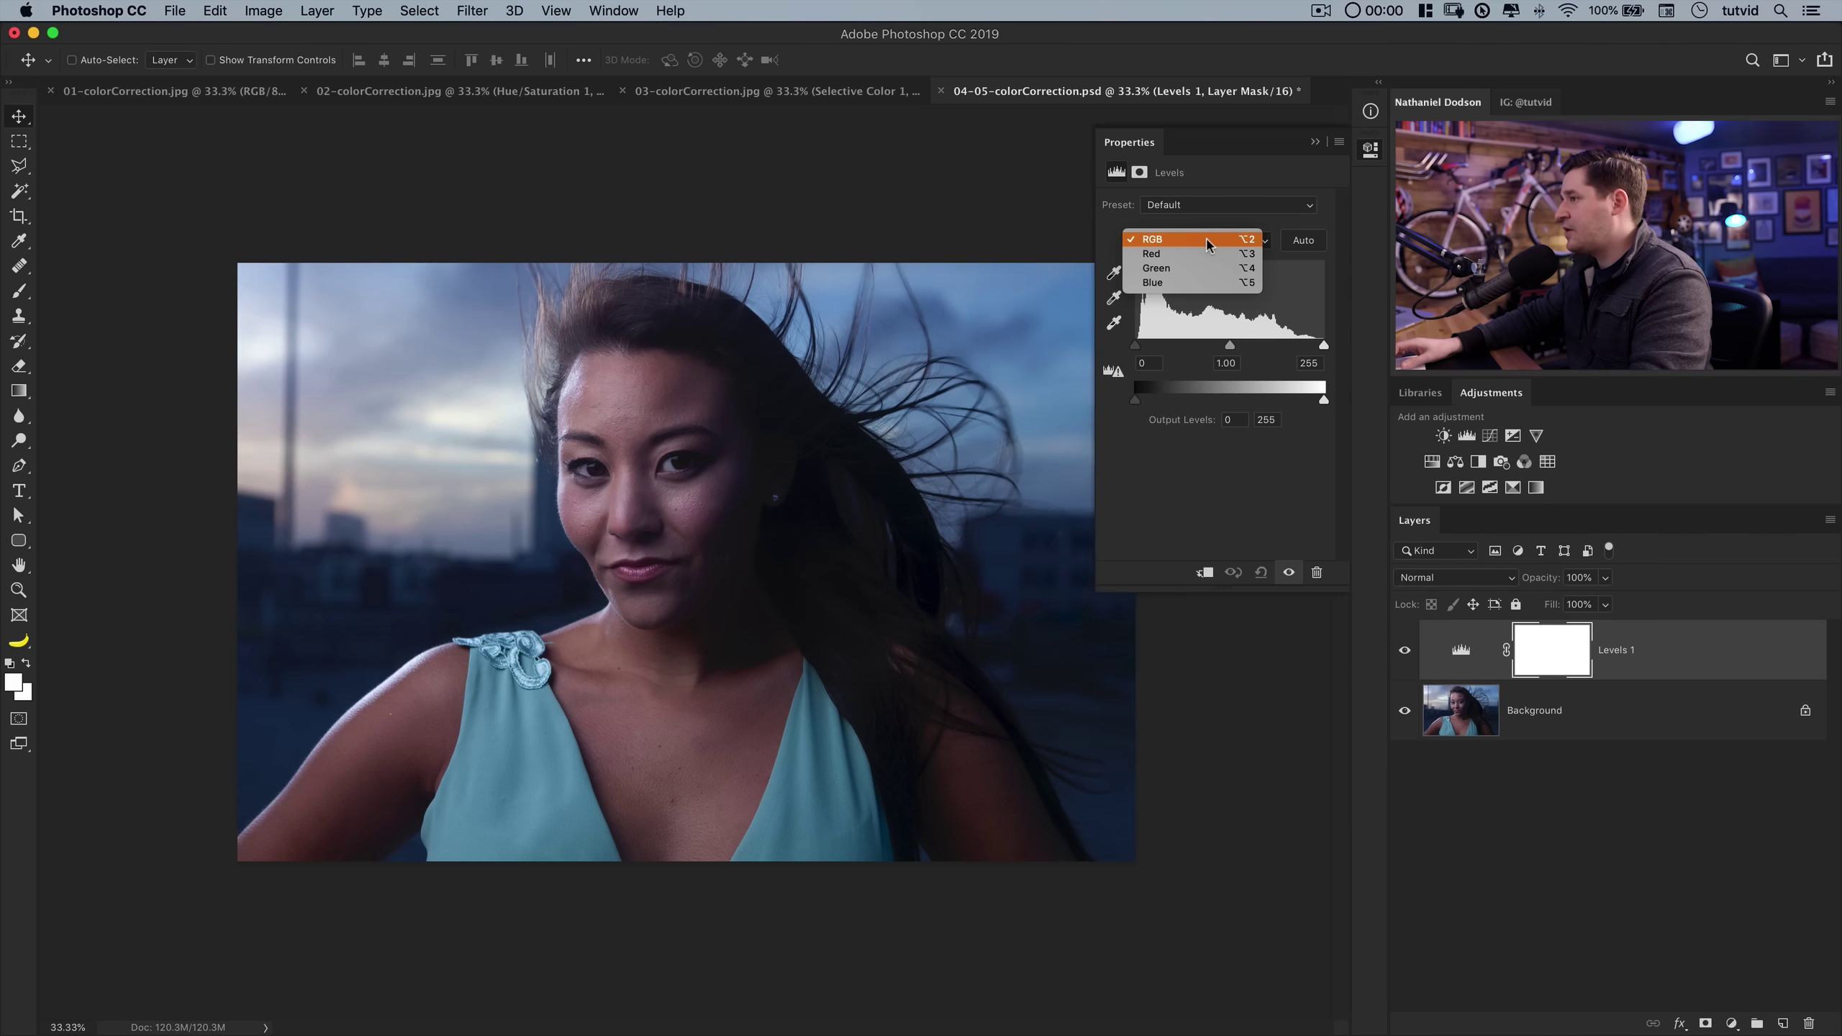
{"action": "left_click", "coordinate": [1154, 282]}
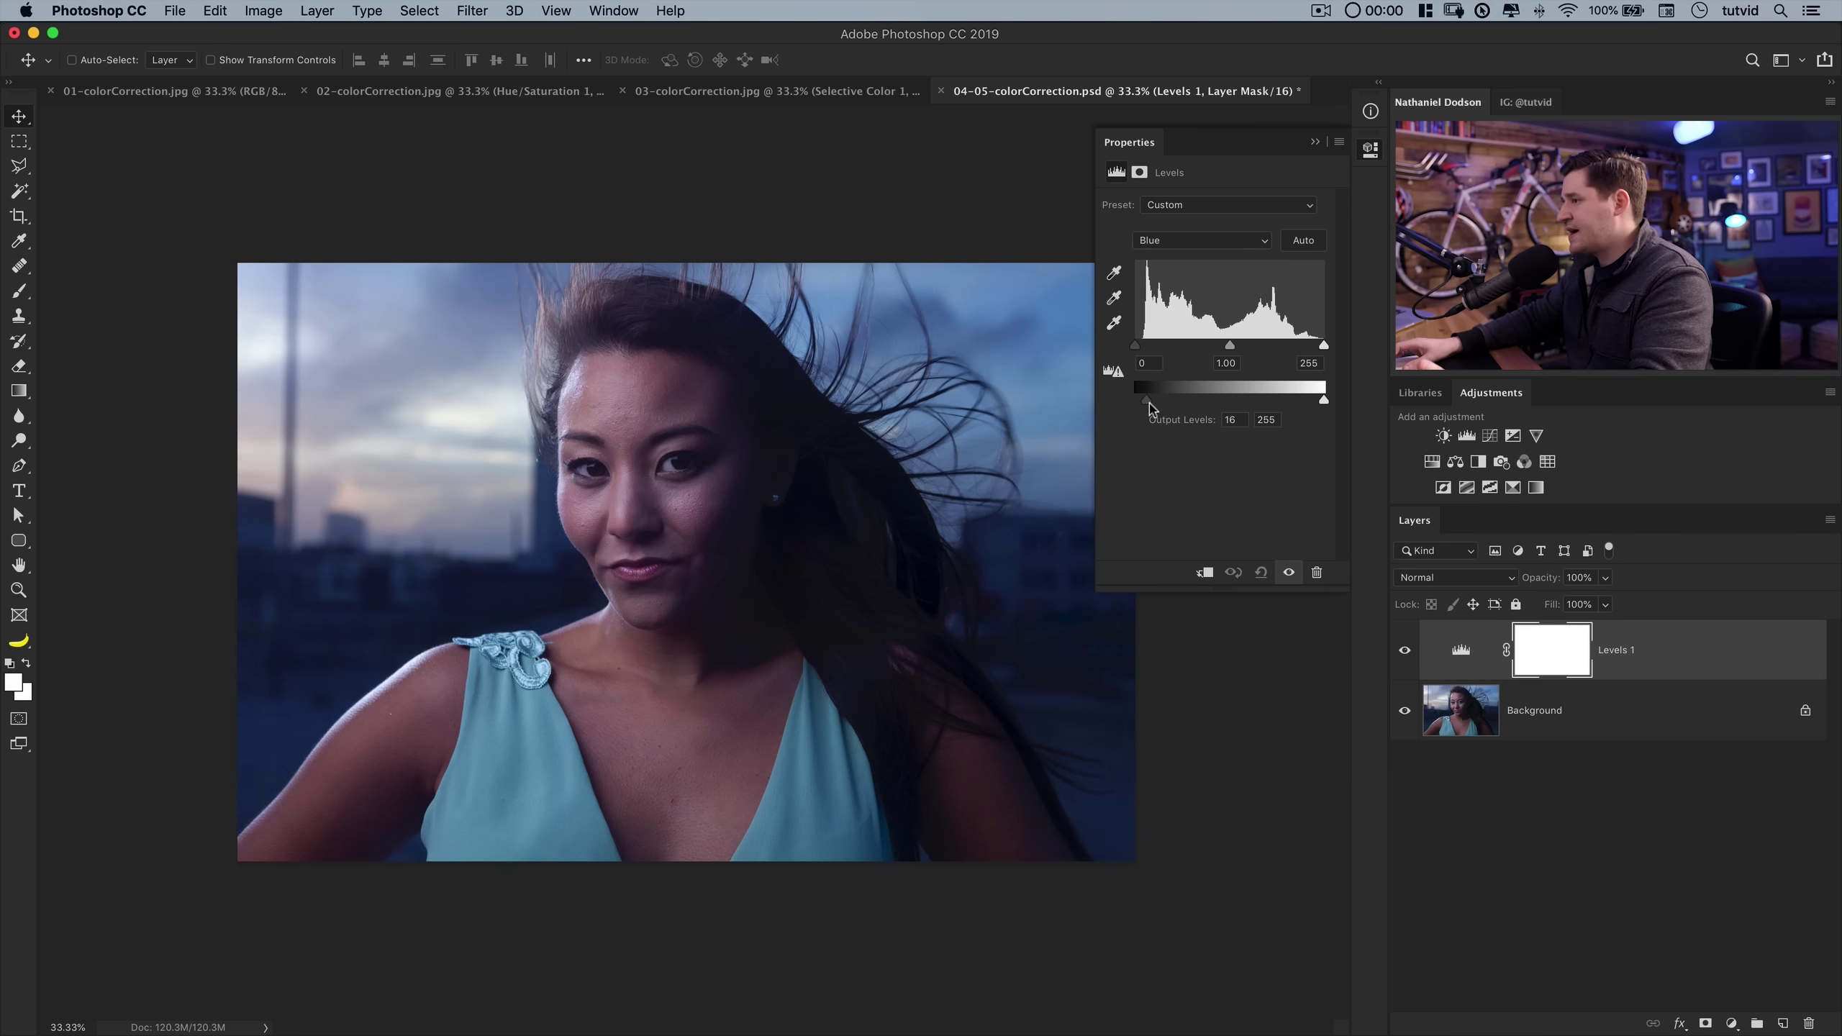
{"action": "left_click_drag", "start_coordinate": [1167, 405], "coordinate": [1179, 404]}
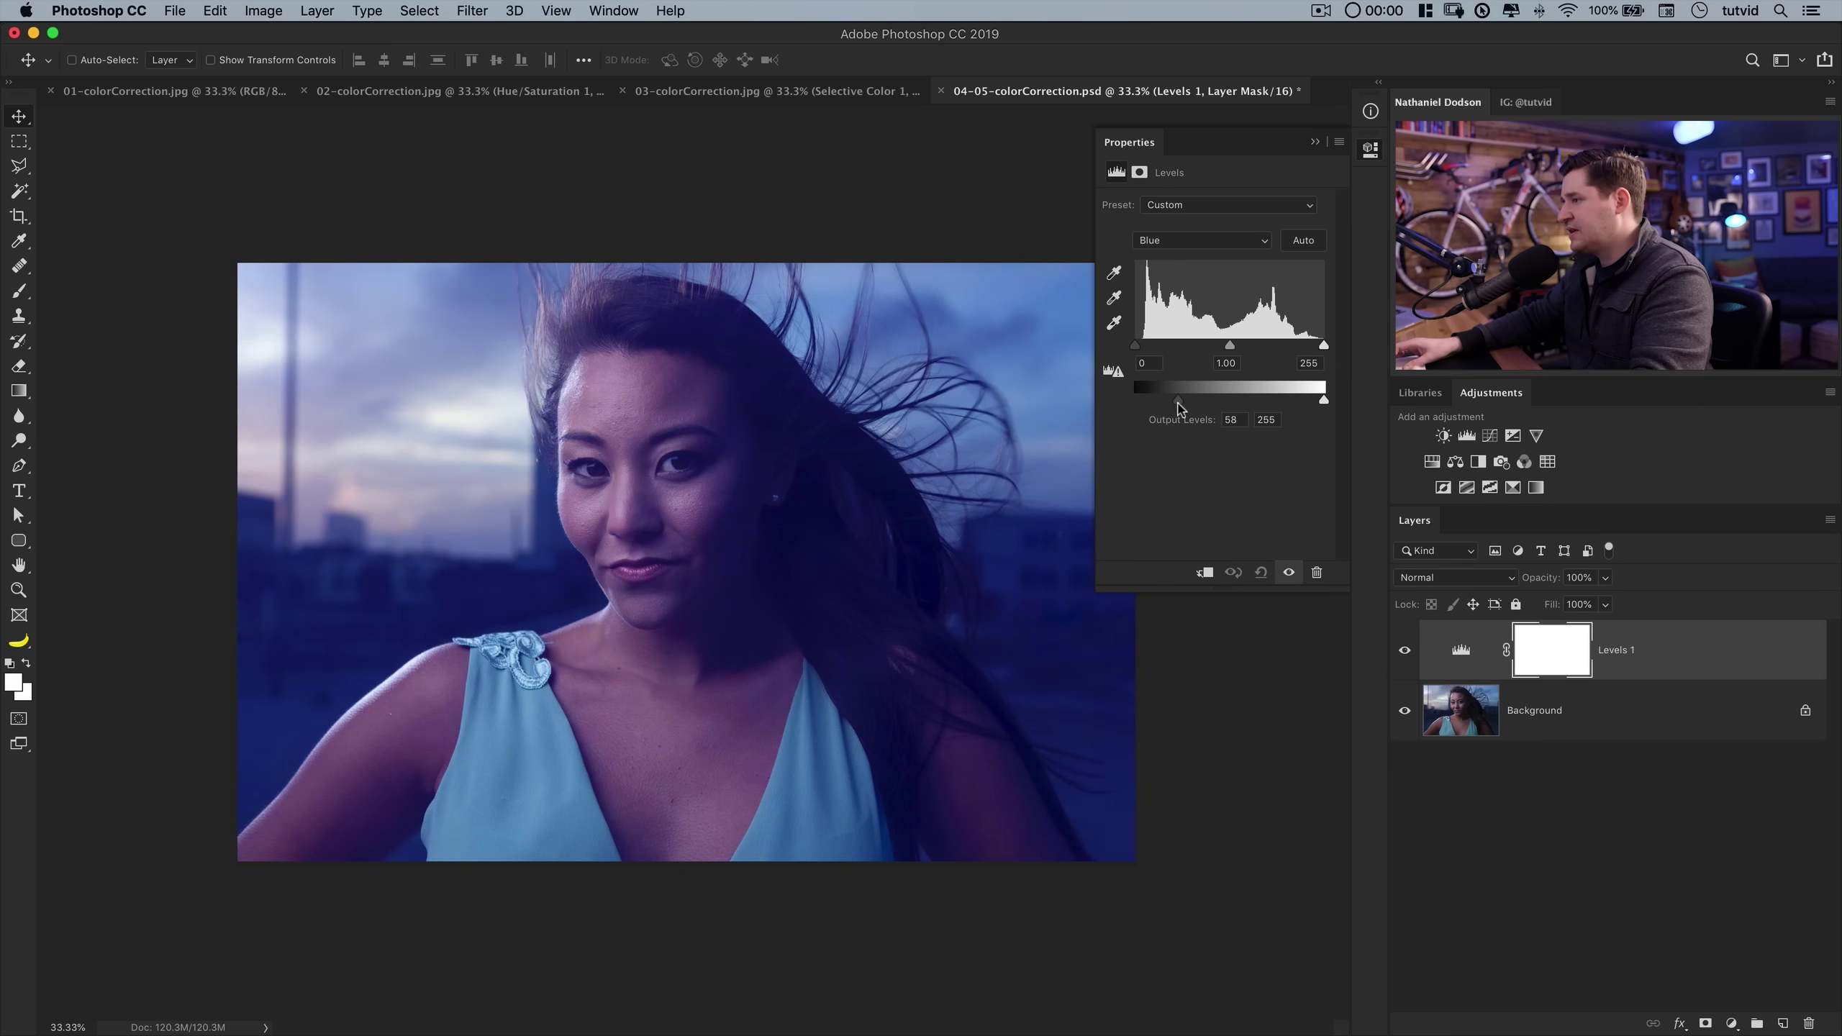
{"action": "left_click_drag", "start_coordinate": [1177, 405], "coordinate": [1131, 403]}
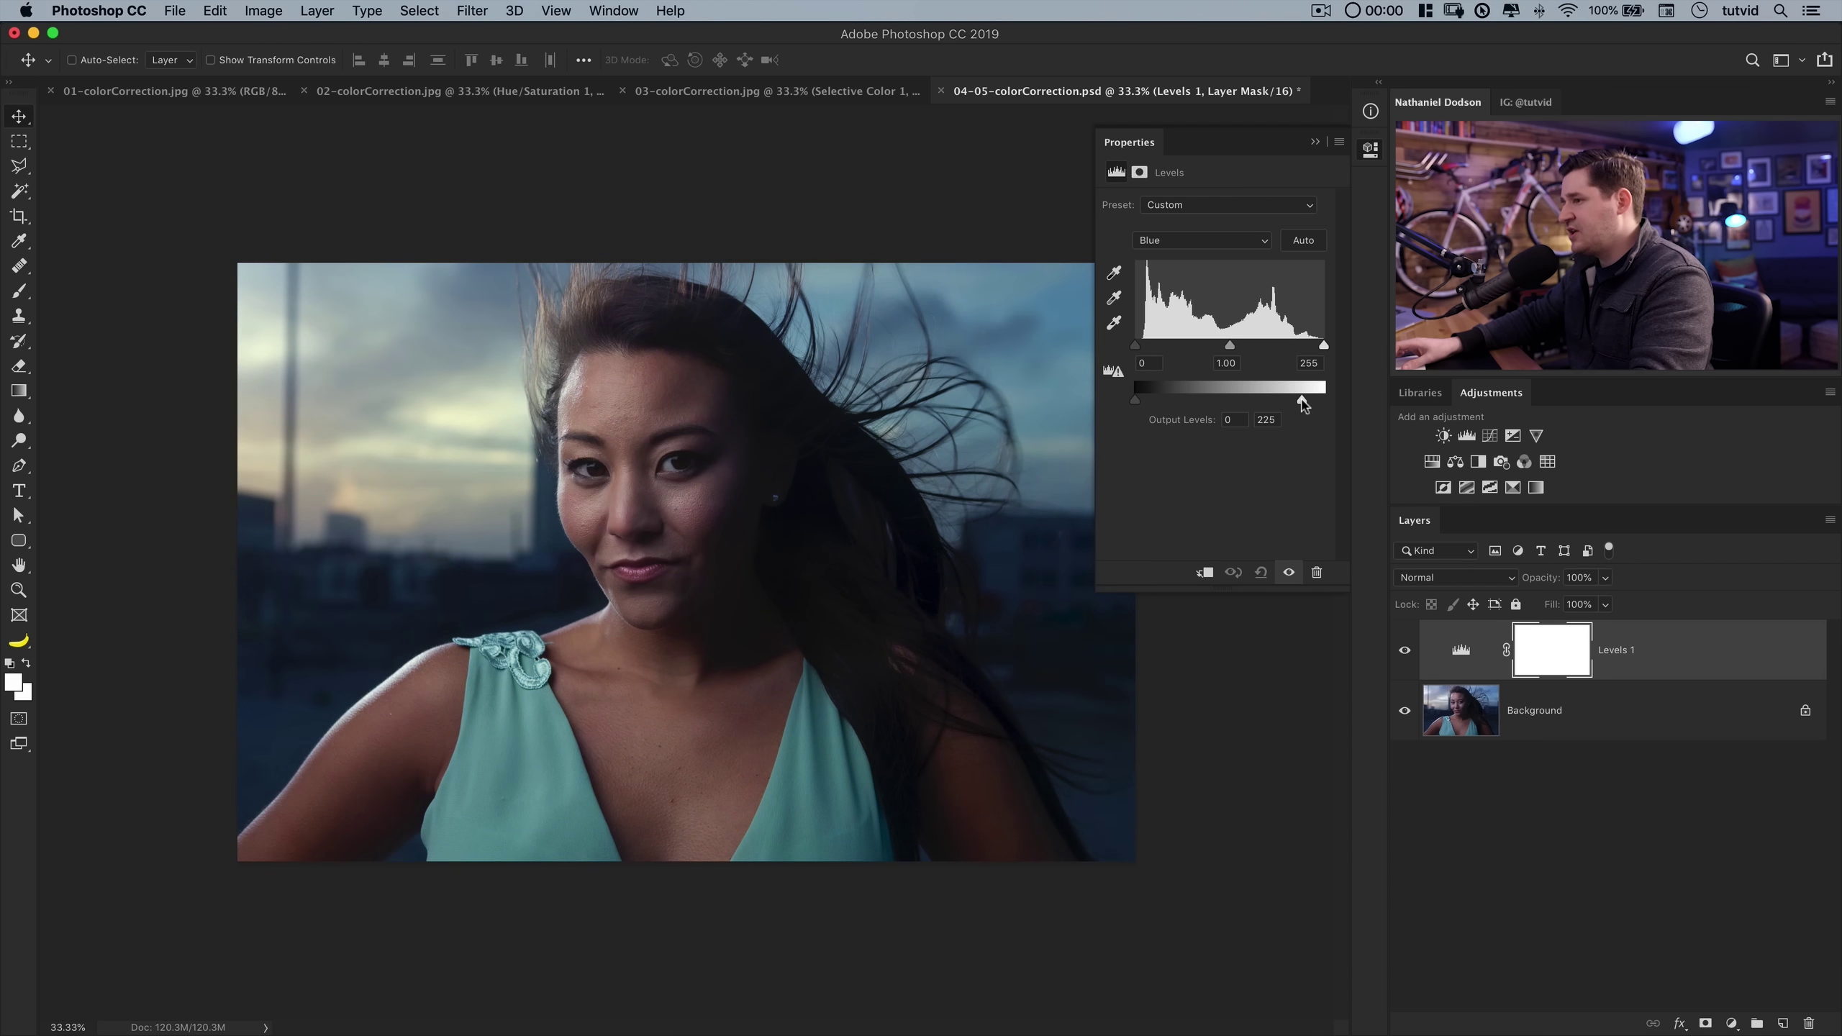
{"action": "mouse_move", "coordinate": [1303, 405]}
{"action": "left_mouse_down"}
{"action": "mouse_move", "coordinate": [1269, 404]}
{"action": "mouse_move", "coordinate": [1303, 406]}
{"action": "left_mouse_up"}
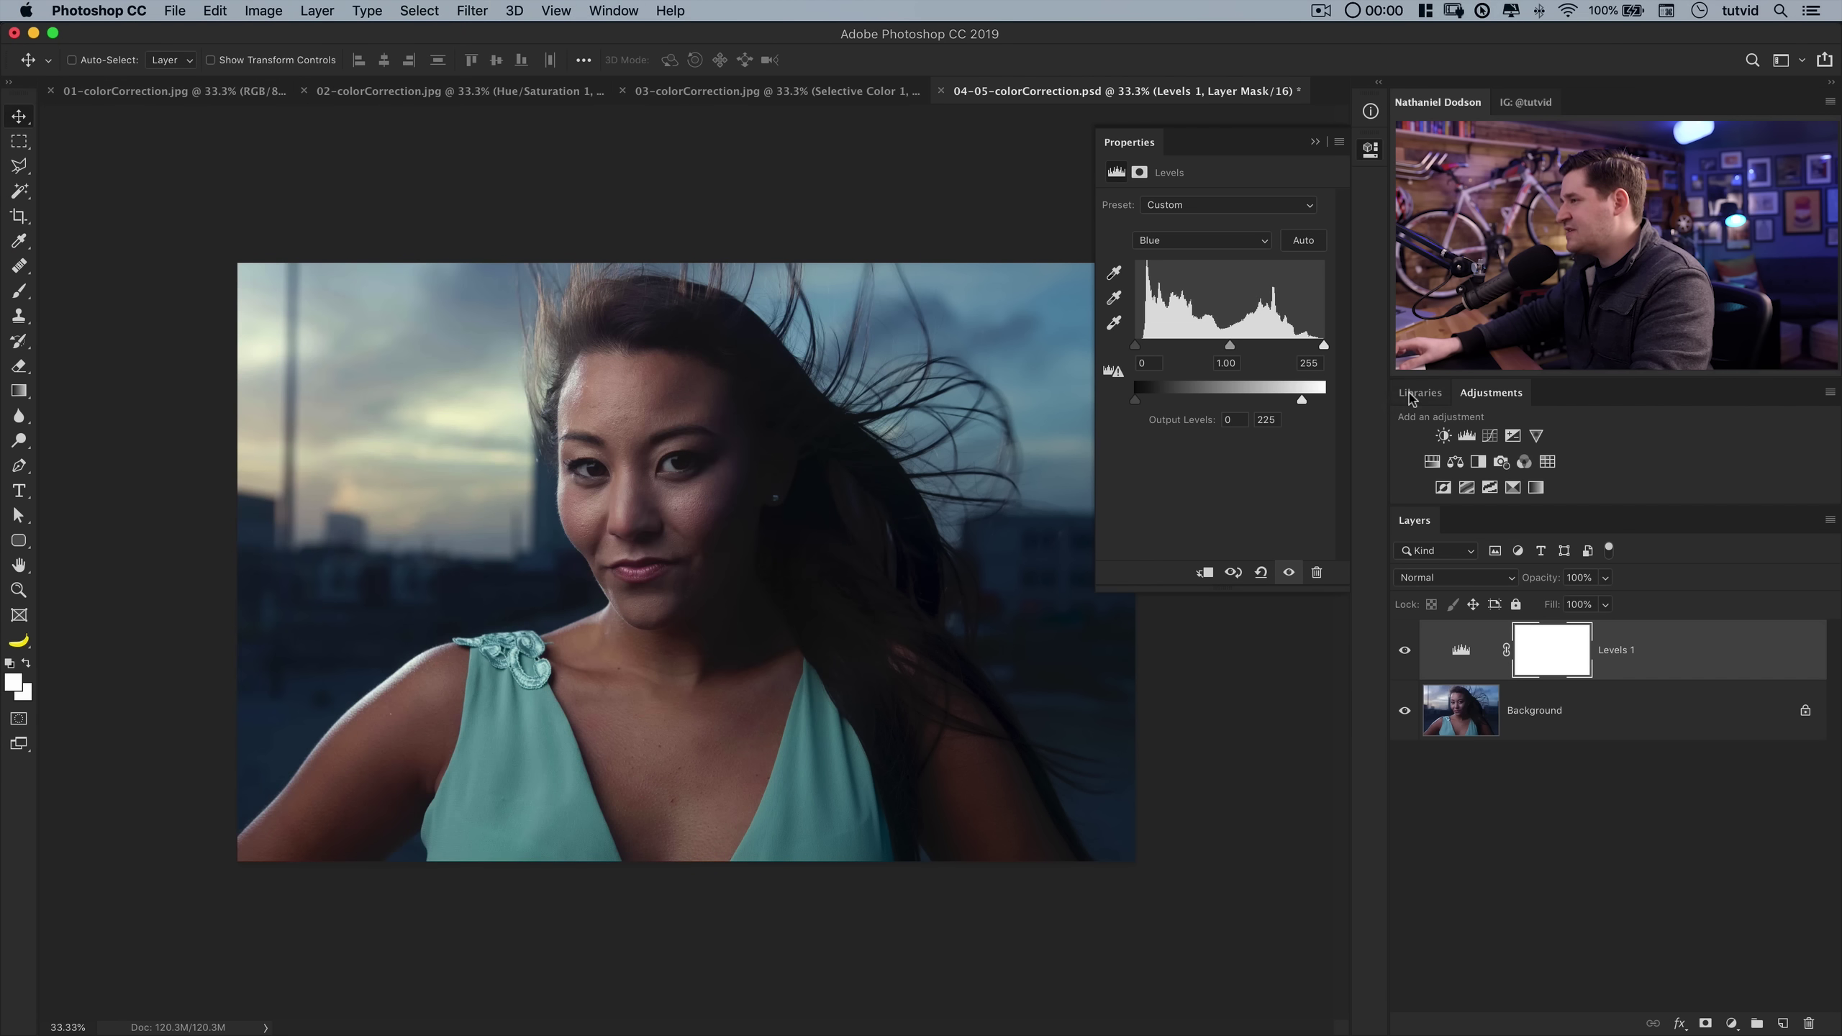
{"action": "left_click_drag", "start_coordinate": [1301, 404], "coordinate": [1326, 404]}
- Darken the Blue channel midtone input to 0.75
{"action": "key", "text": "z"}
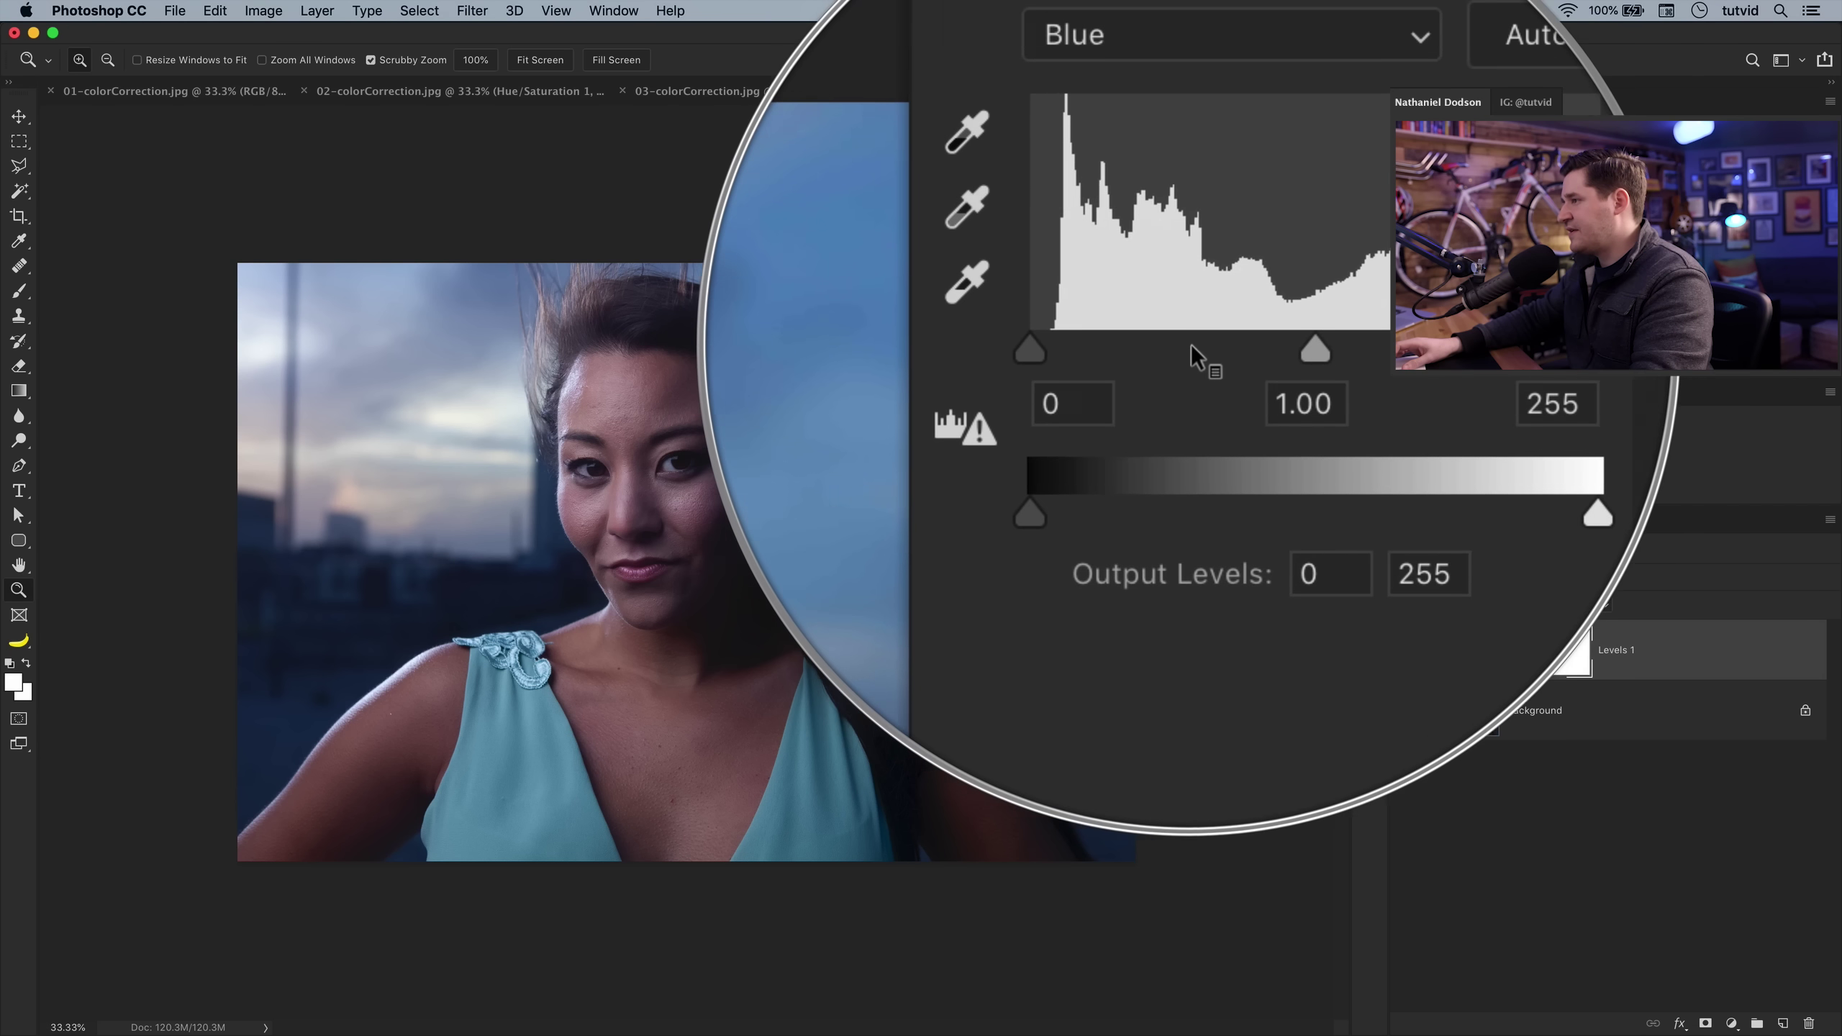
{"action": "left_click_drag", "start_coordinate": [1230, 346], "coordinate": [1249, 348]}
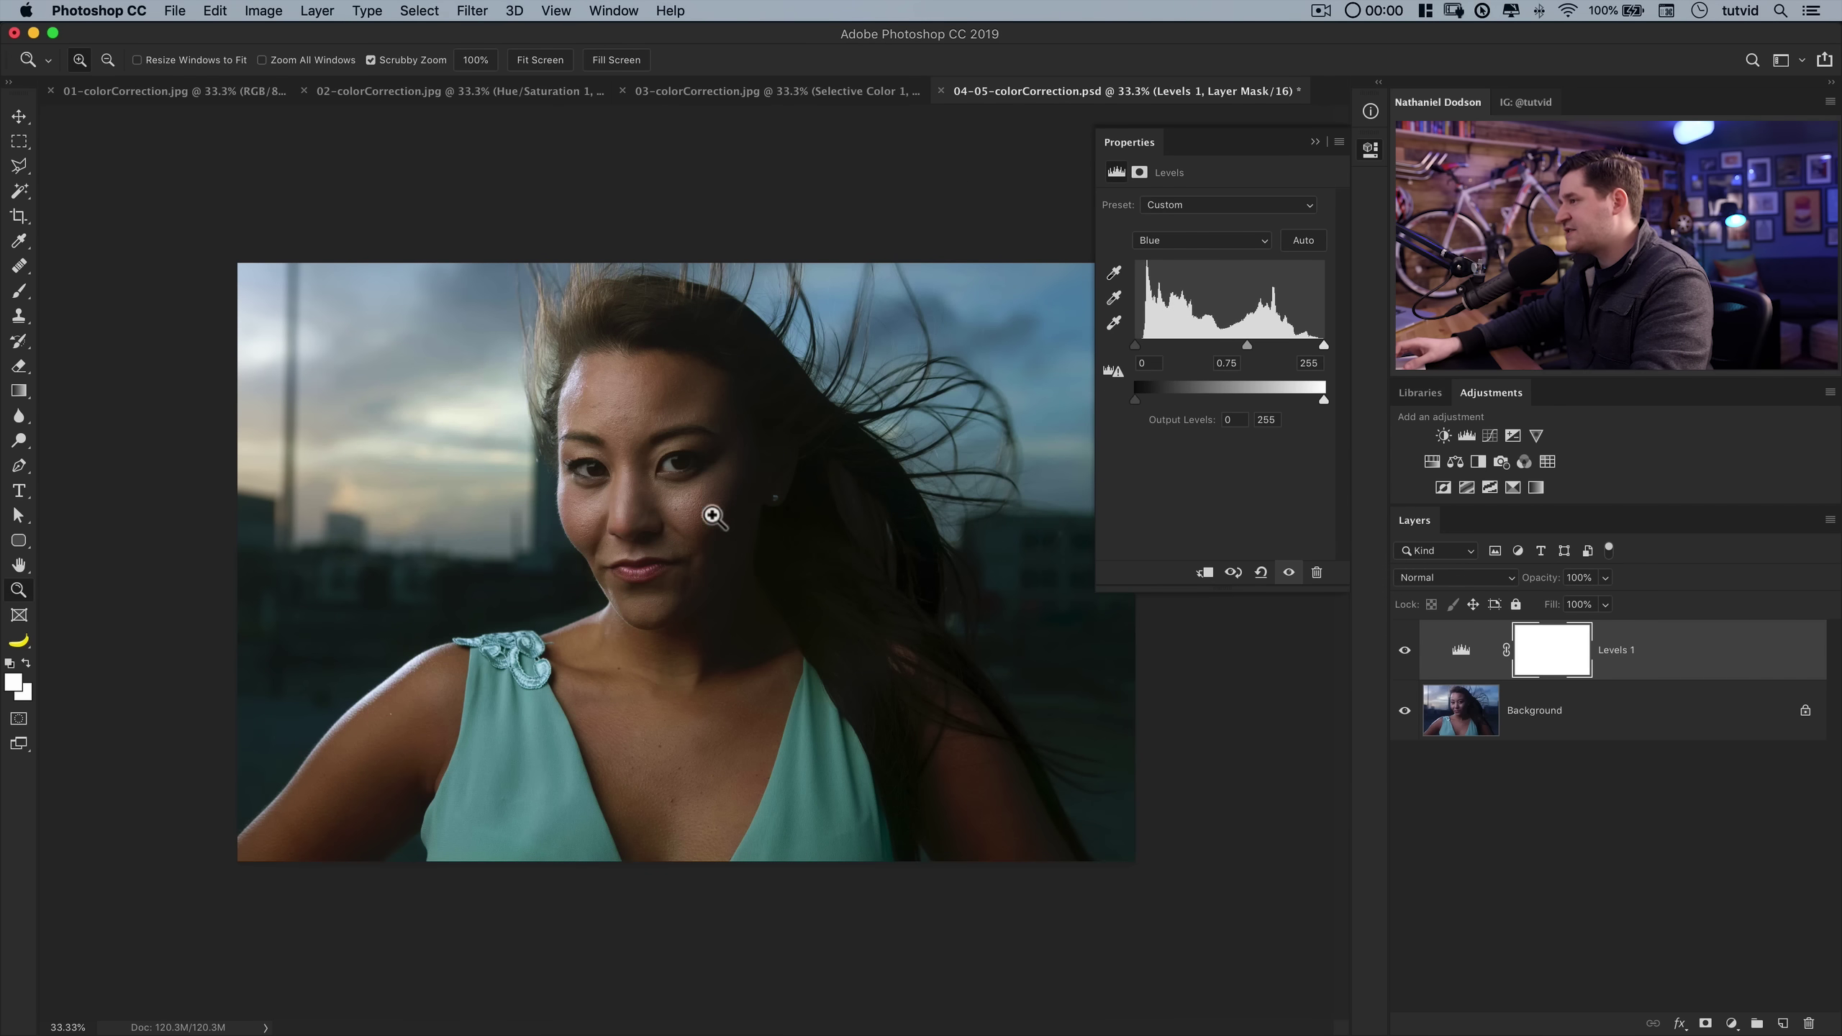
{"action": "left_click", "coordinate": [1197, 240]}
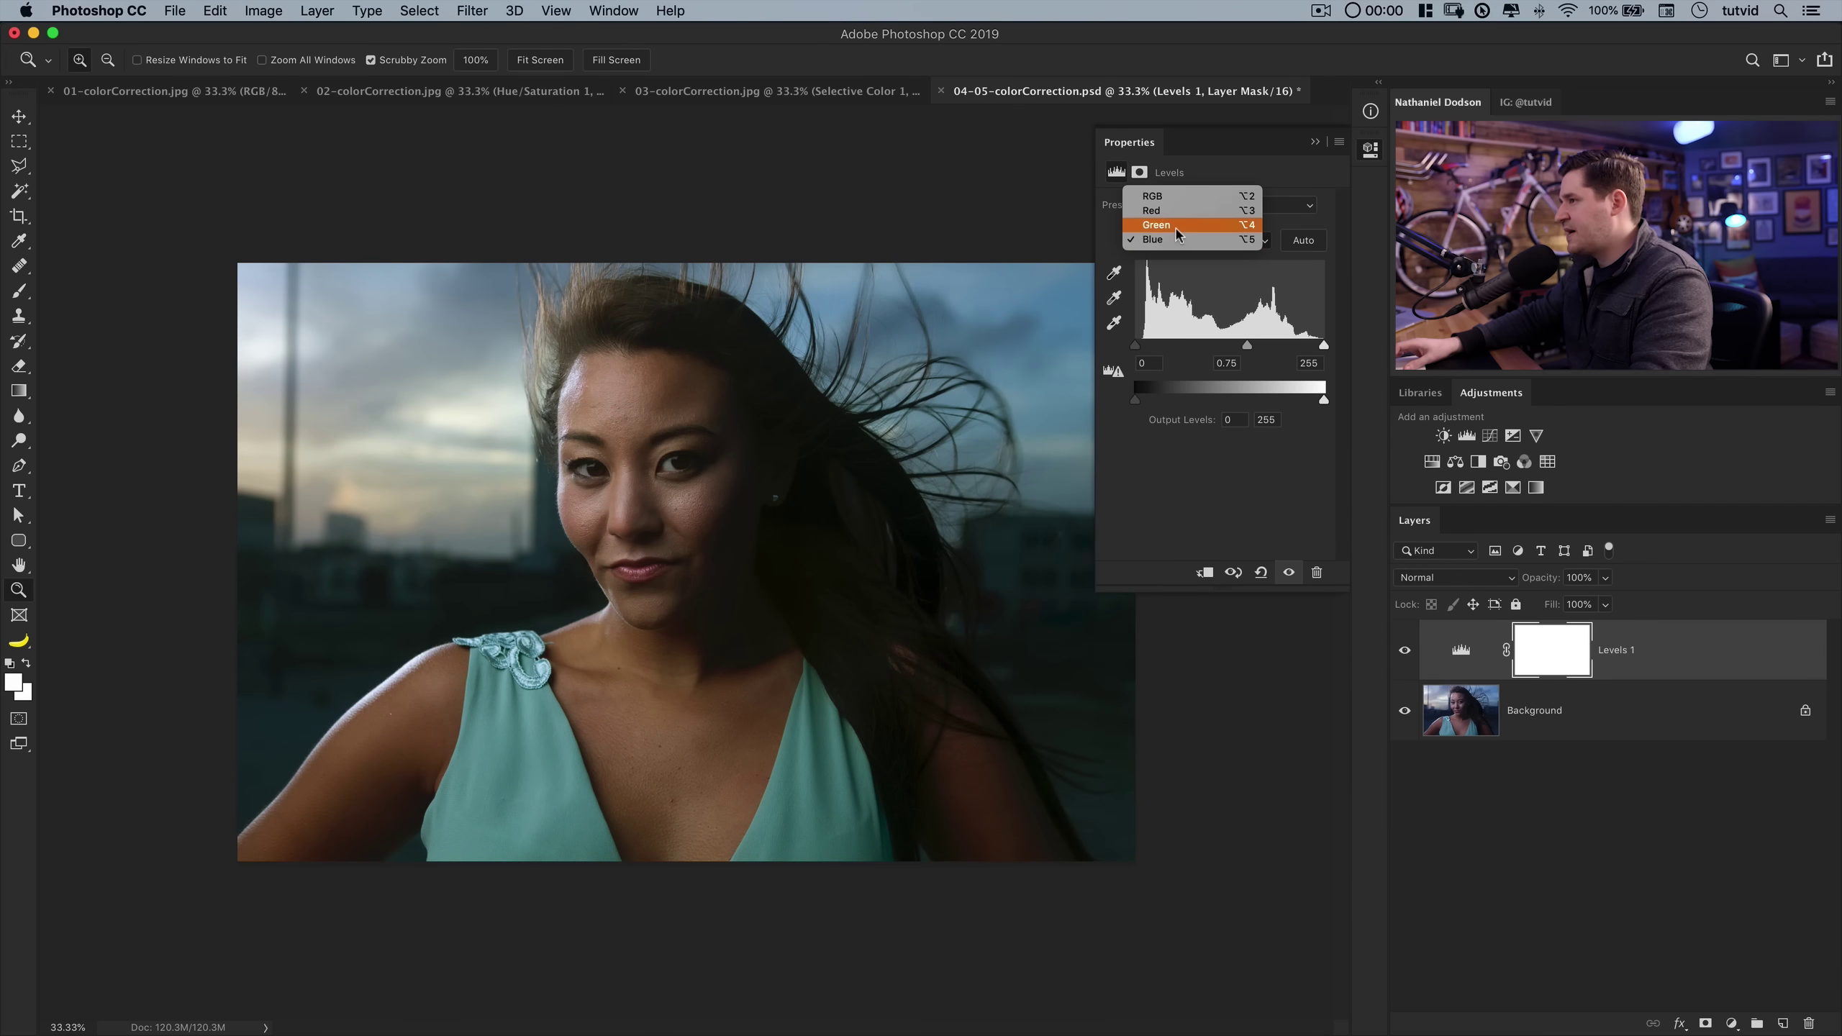
- Set Green channel levels to input 8/0.96 and output 245, comparing with the layer hidden
{"action": "left_click", "coordinate": [1189, 225]}
{"action": "left_click_drag", "start_coordinate": [1227, 348], "coordinate": [1221, 348]}
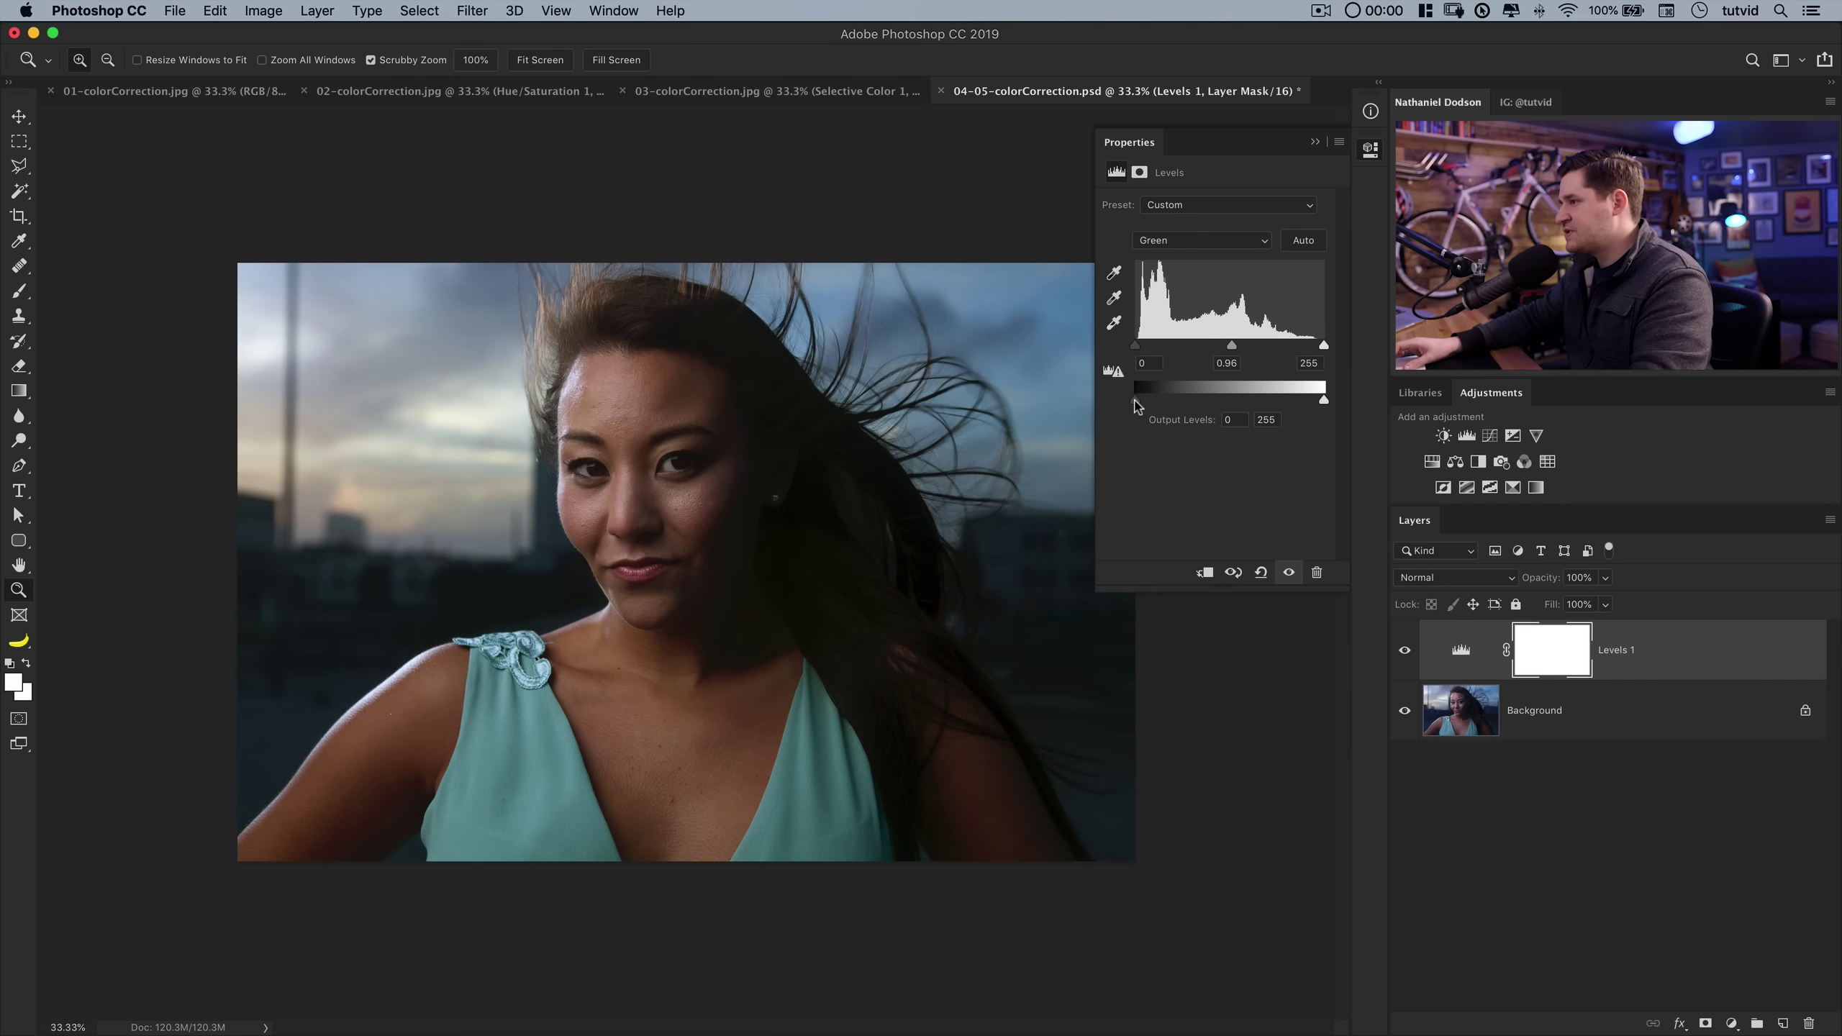
{"action": "left_click_drag", "start_coordinate": [1143, 404], "coordinate": [1133, 404]}
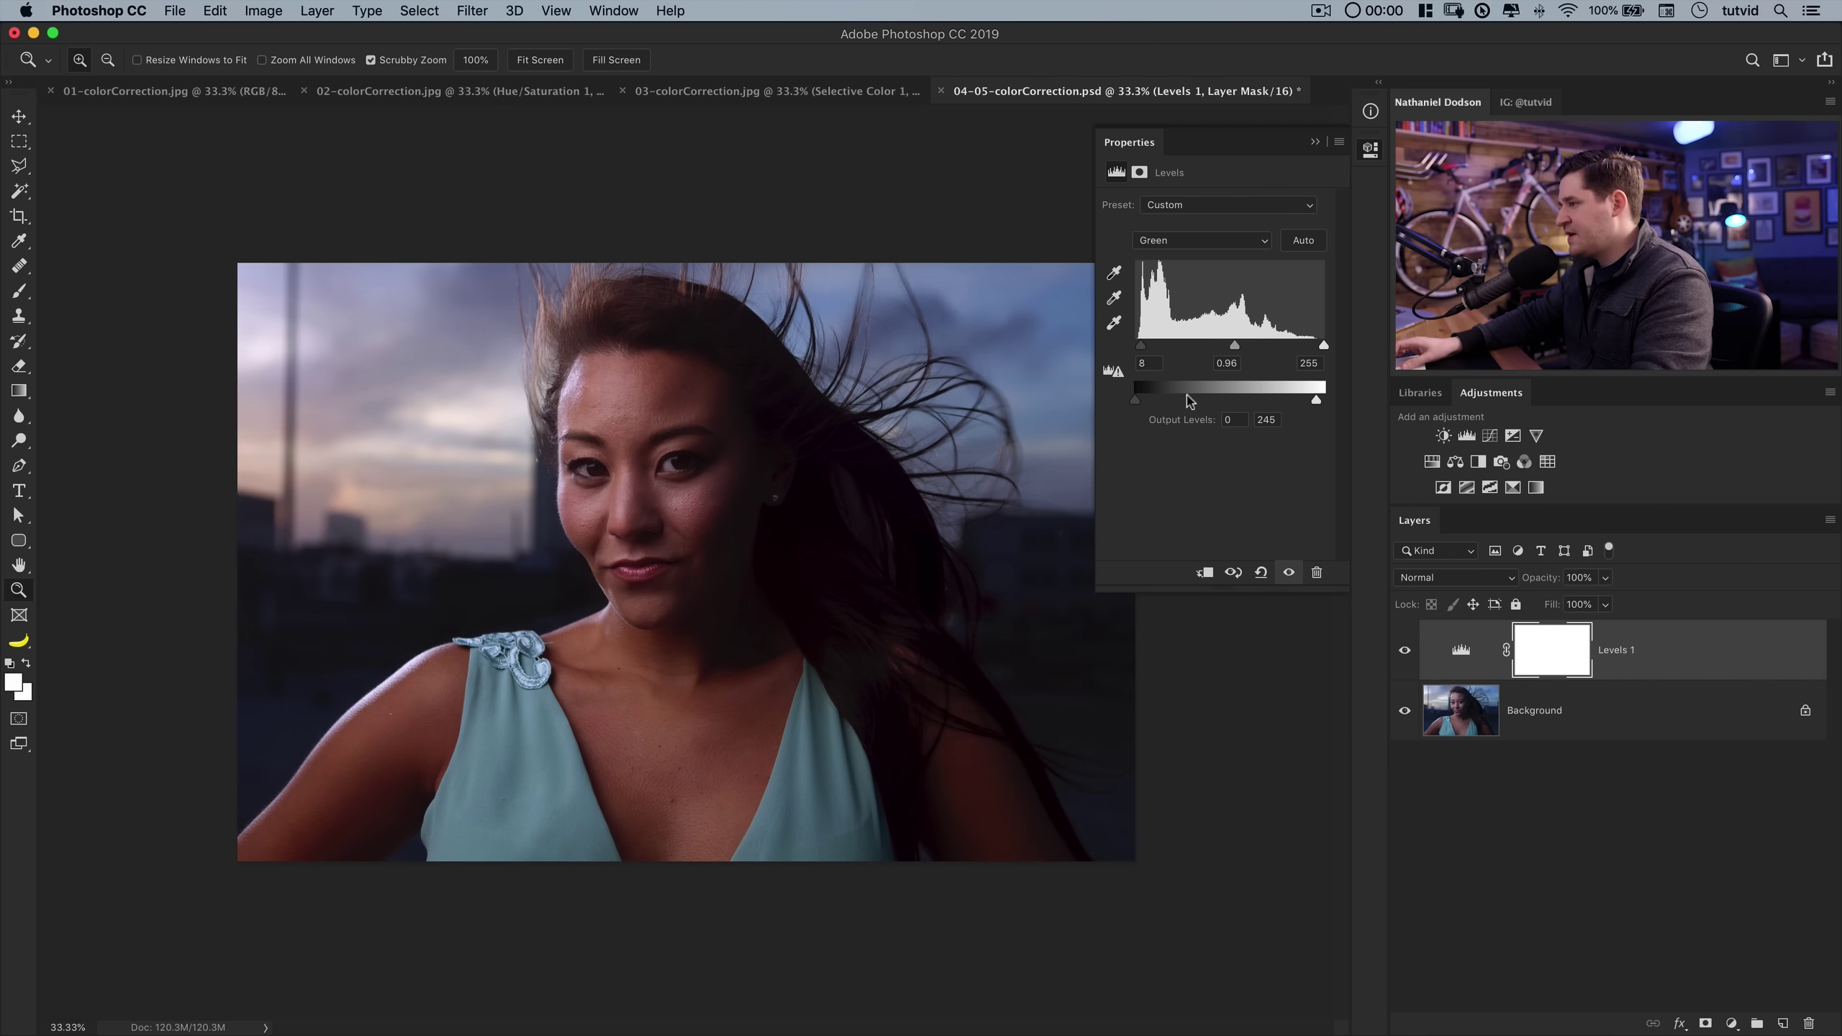
{"action": "left_click", "coordinate": [1407, 653]}
{"action": "left_click", "coordinate": [1407, 654]}
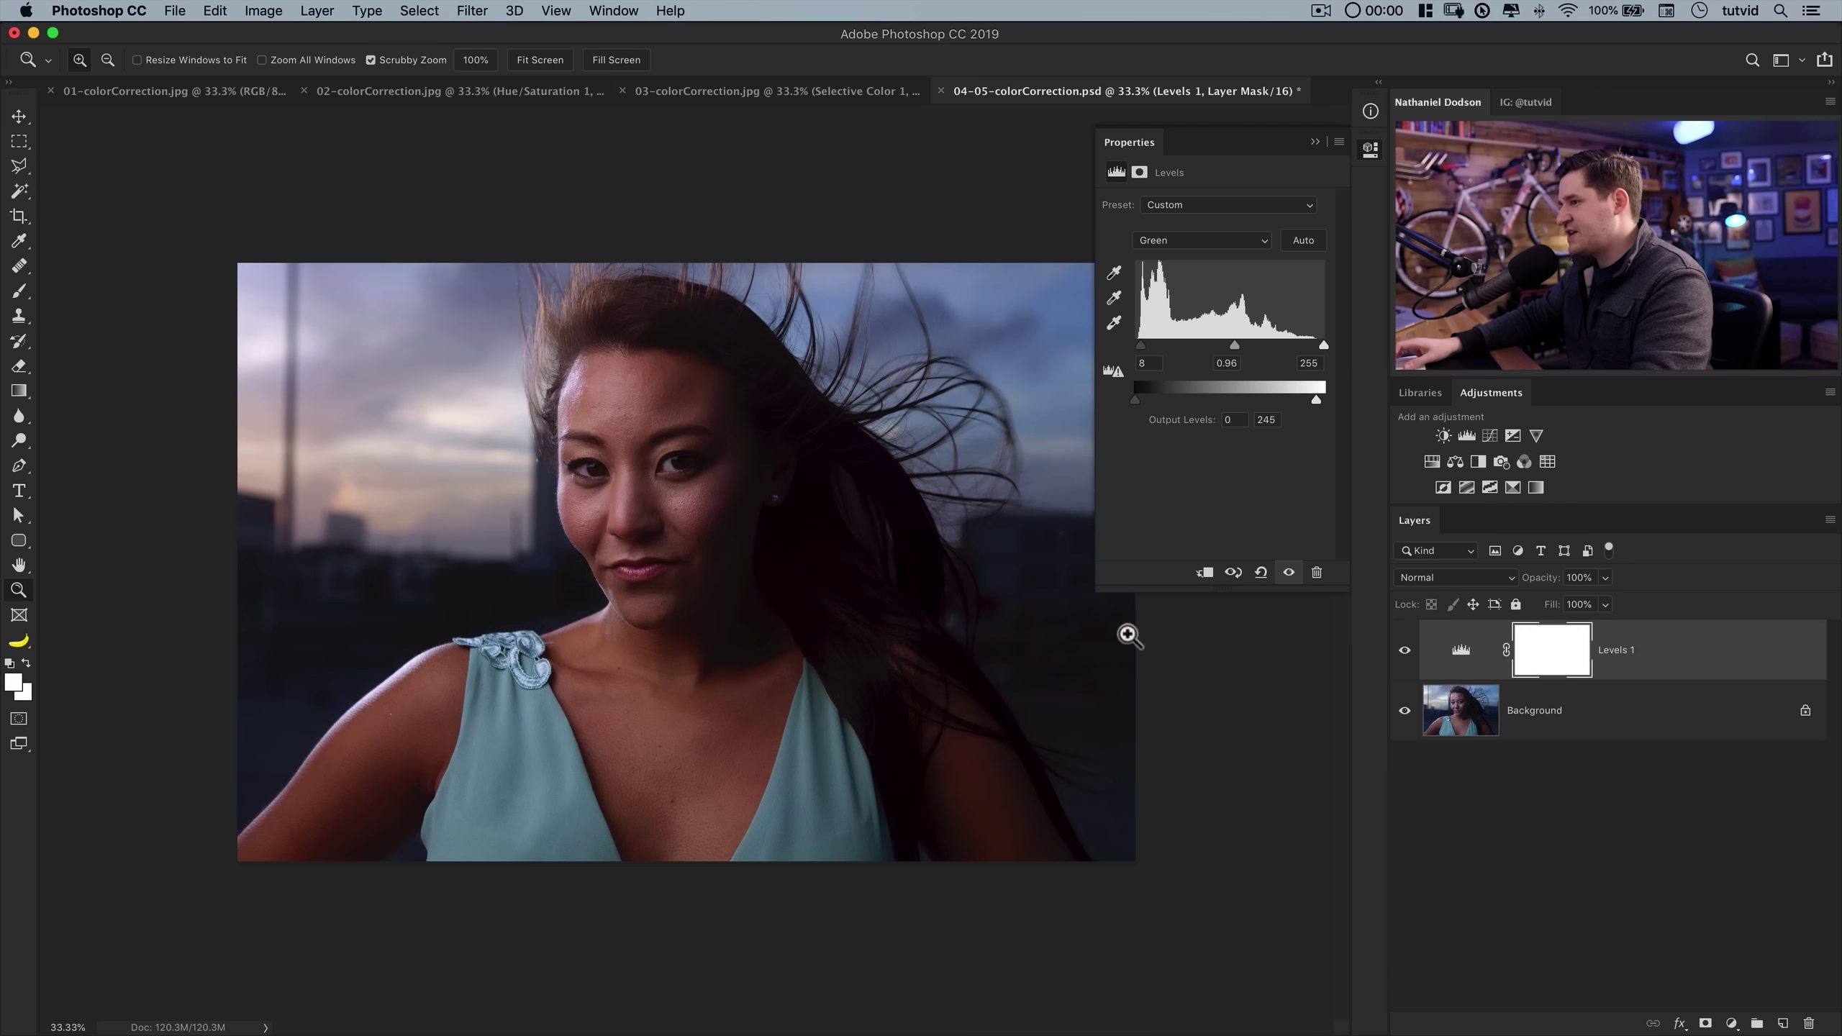
- Set Red channel input levels to 16, 1.15 and 245, compare, and close Properties
{"action": "left_click", "coordinate": [1193, 242]}
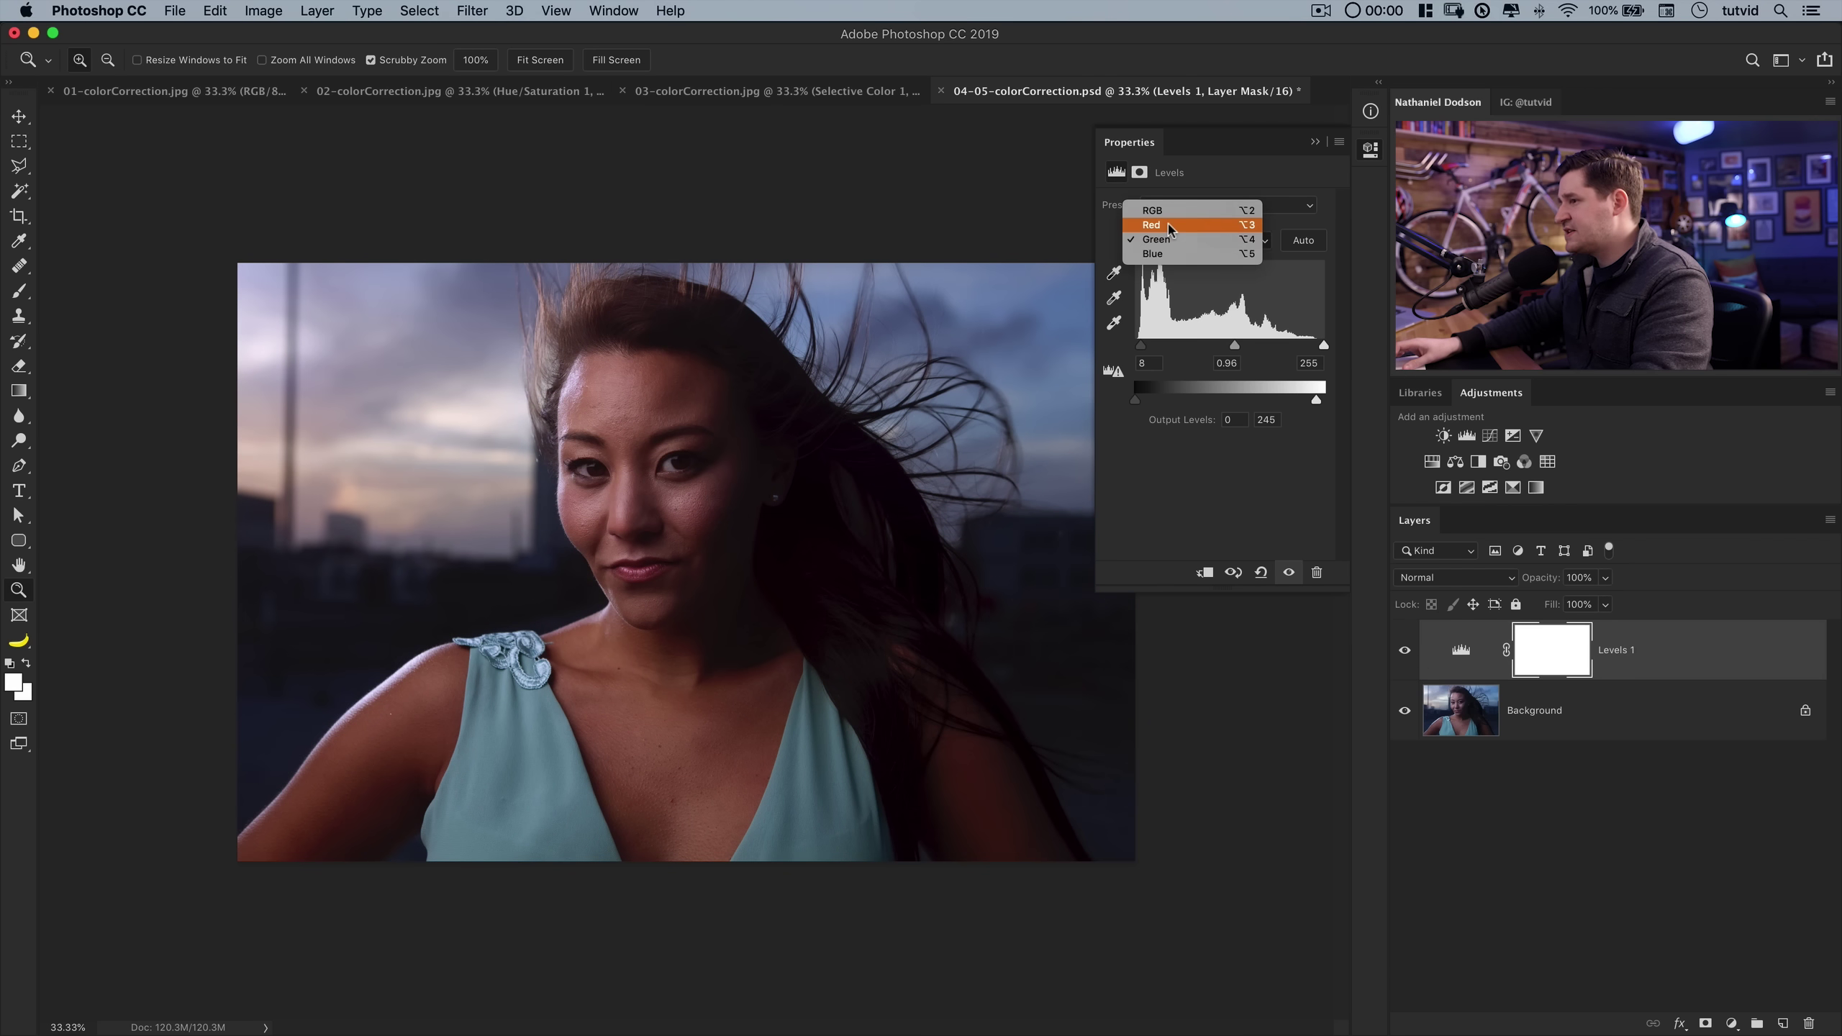
{"action": "left_click", "coordinate": [1168, 225]}
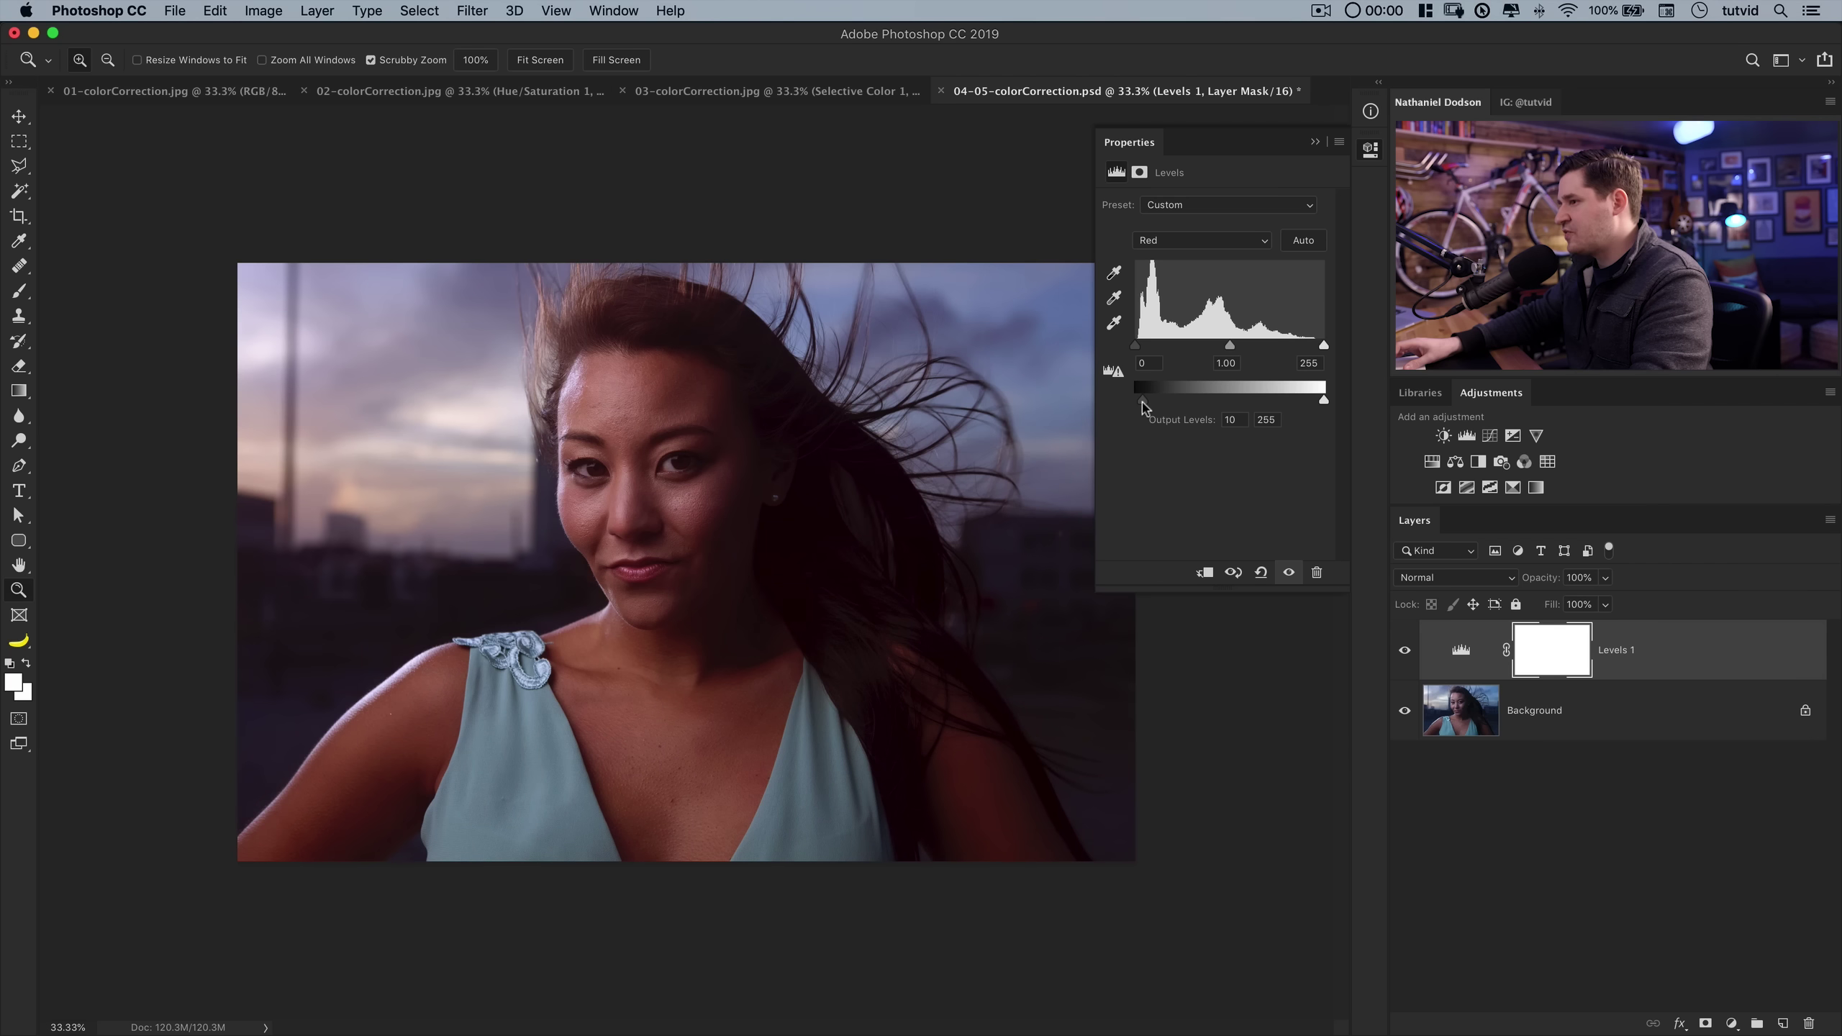
{"action": "left_click_drag", "start_coordinate": [1143, 408], "coordinate": [1135, 404]}
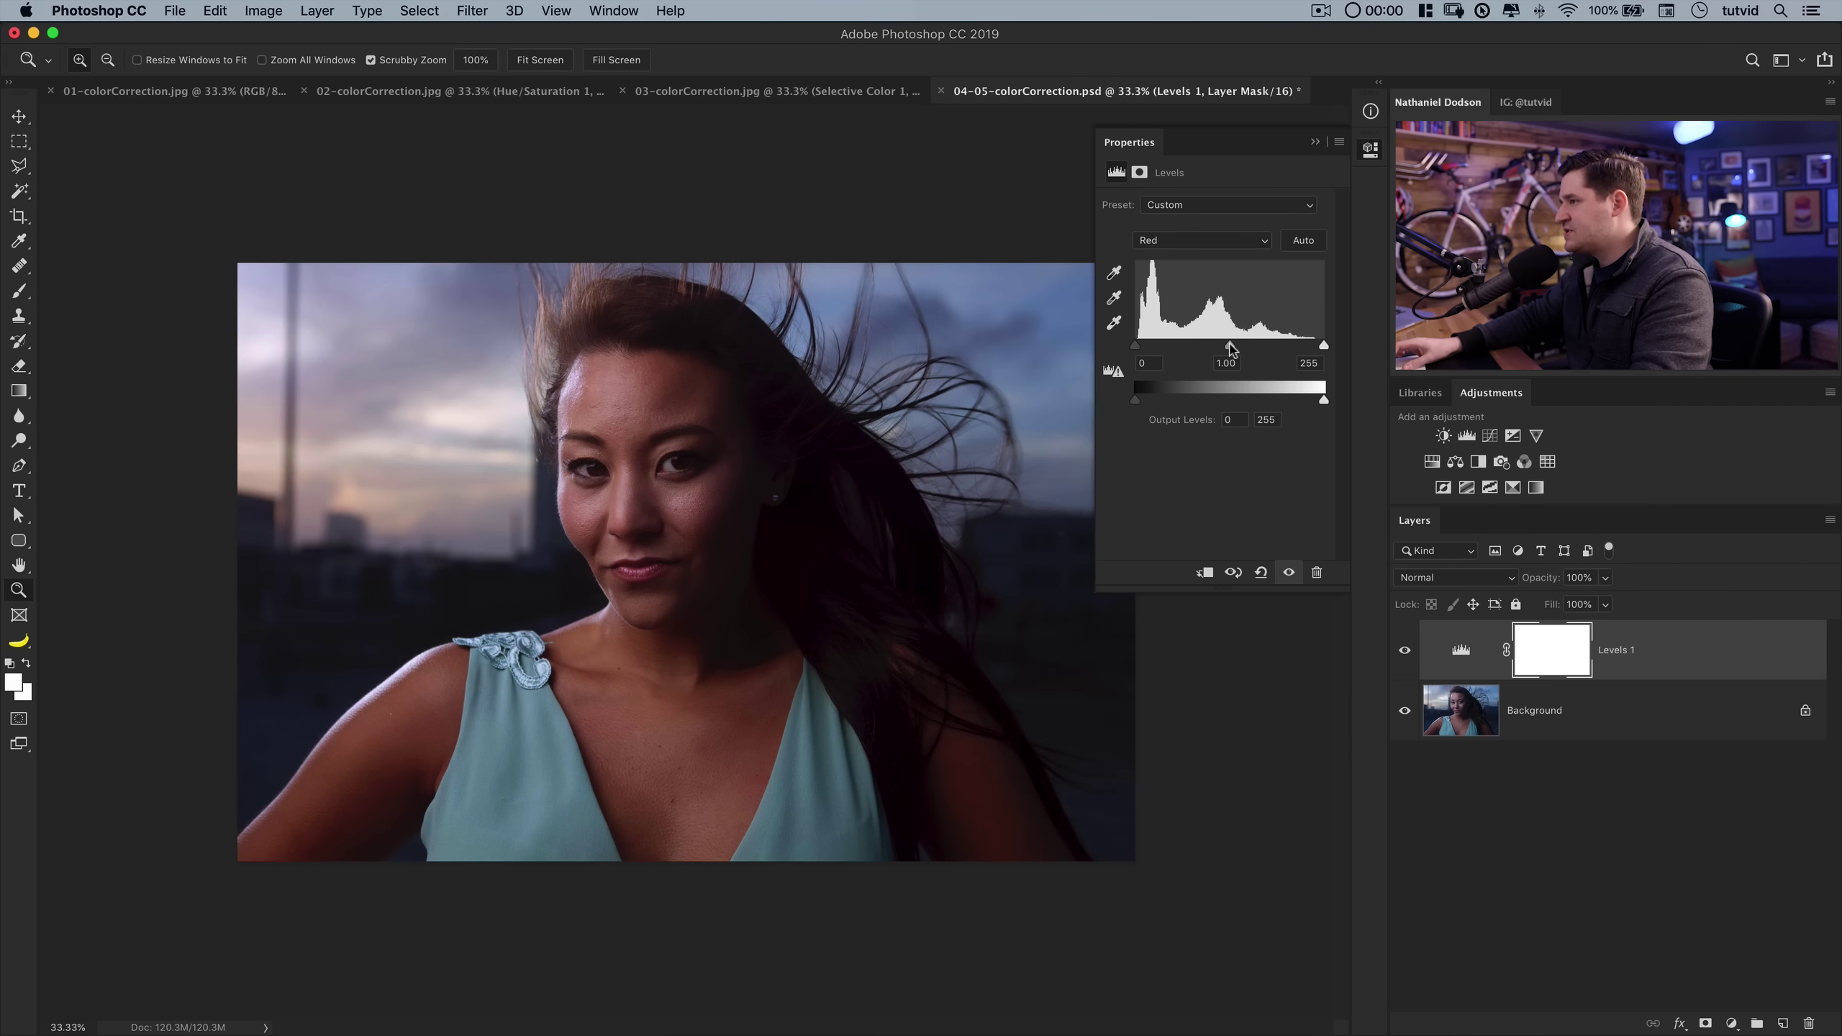
{"action": "left_click_drag", "start_coordinate": [1239, 350], "coordinate": [1224, 351]}
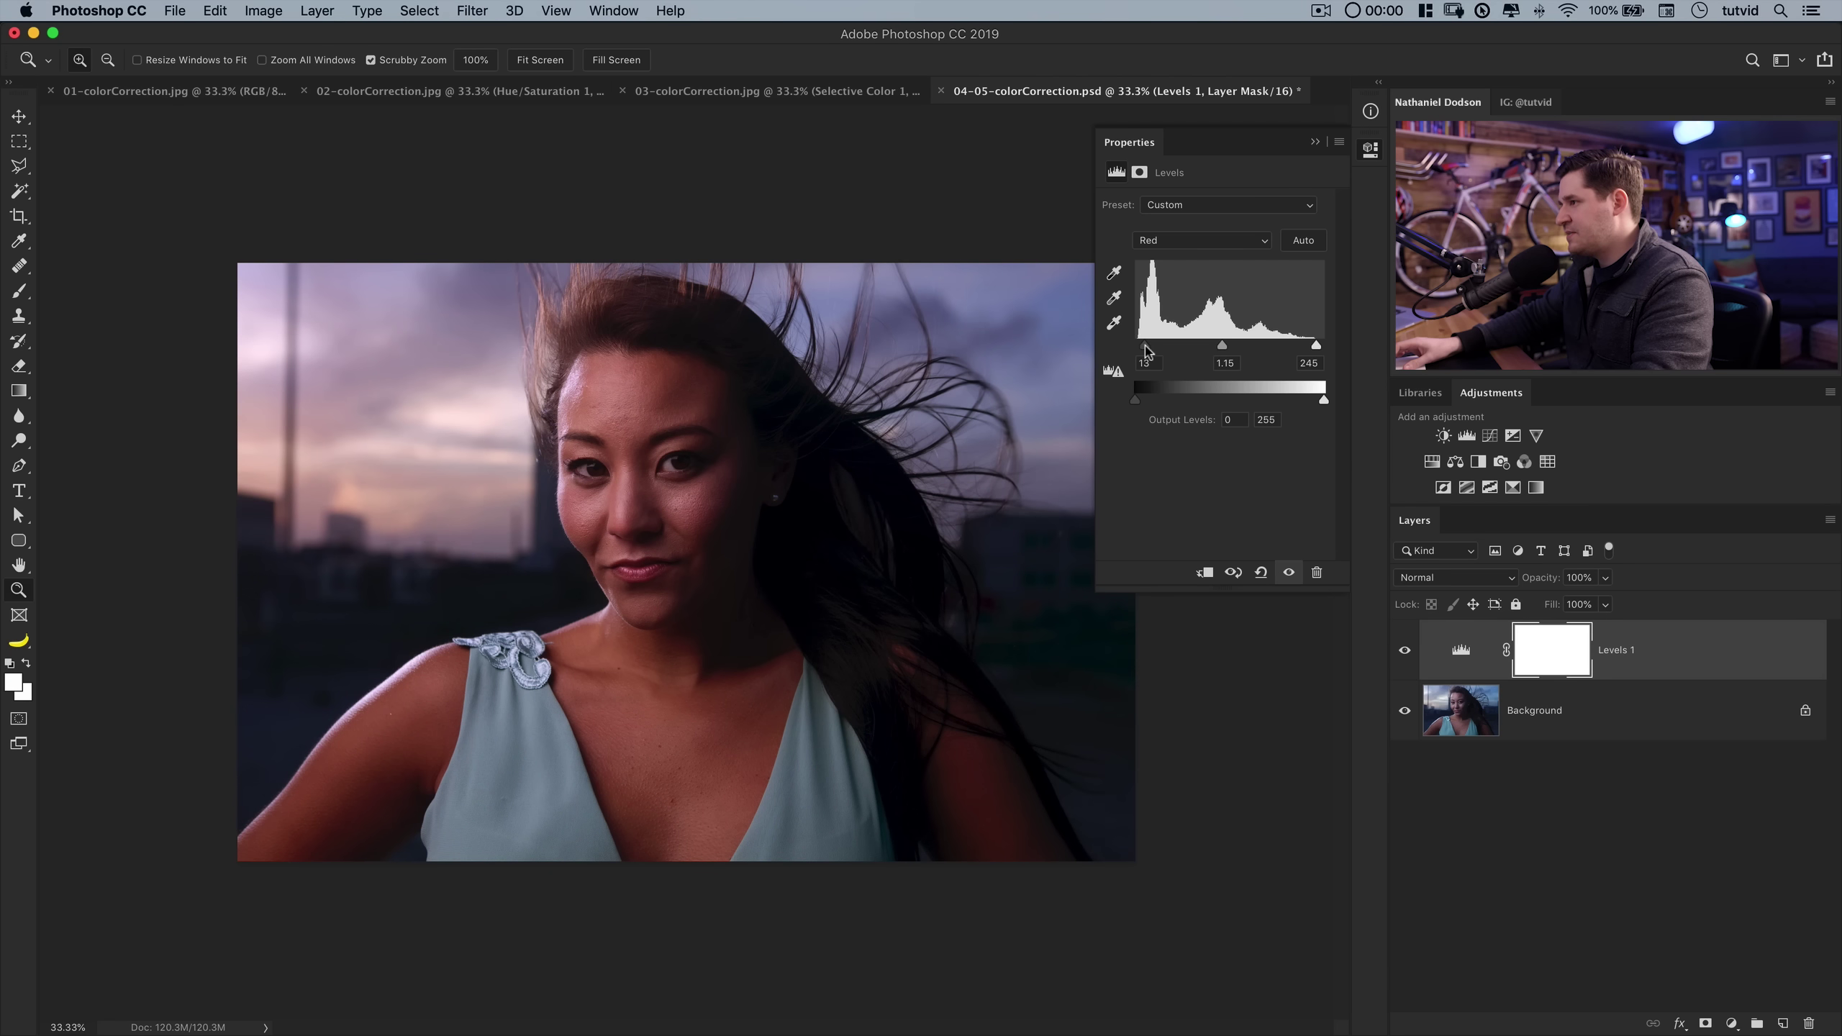
{"action": "left_click", "coordinate": [1406, 652]}
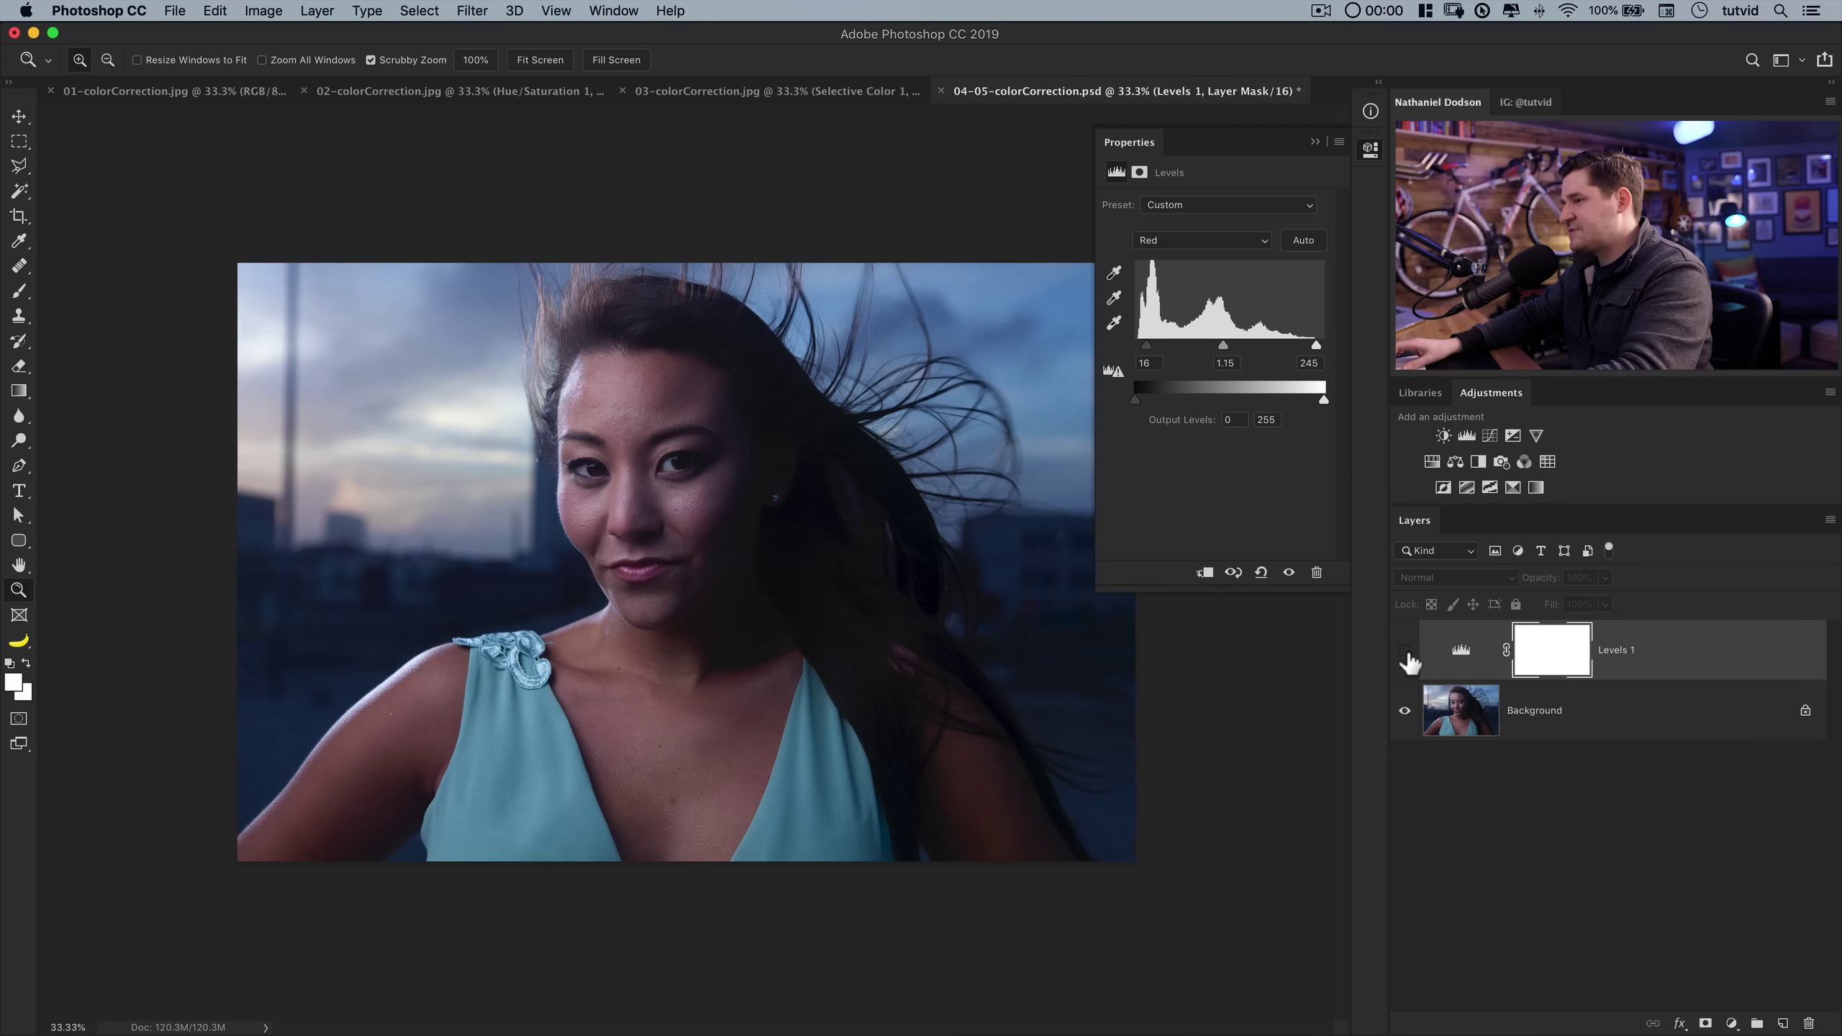
{"action": "left_click", "coordinate": [1406, 652]}
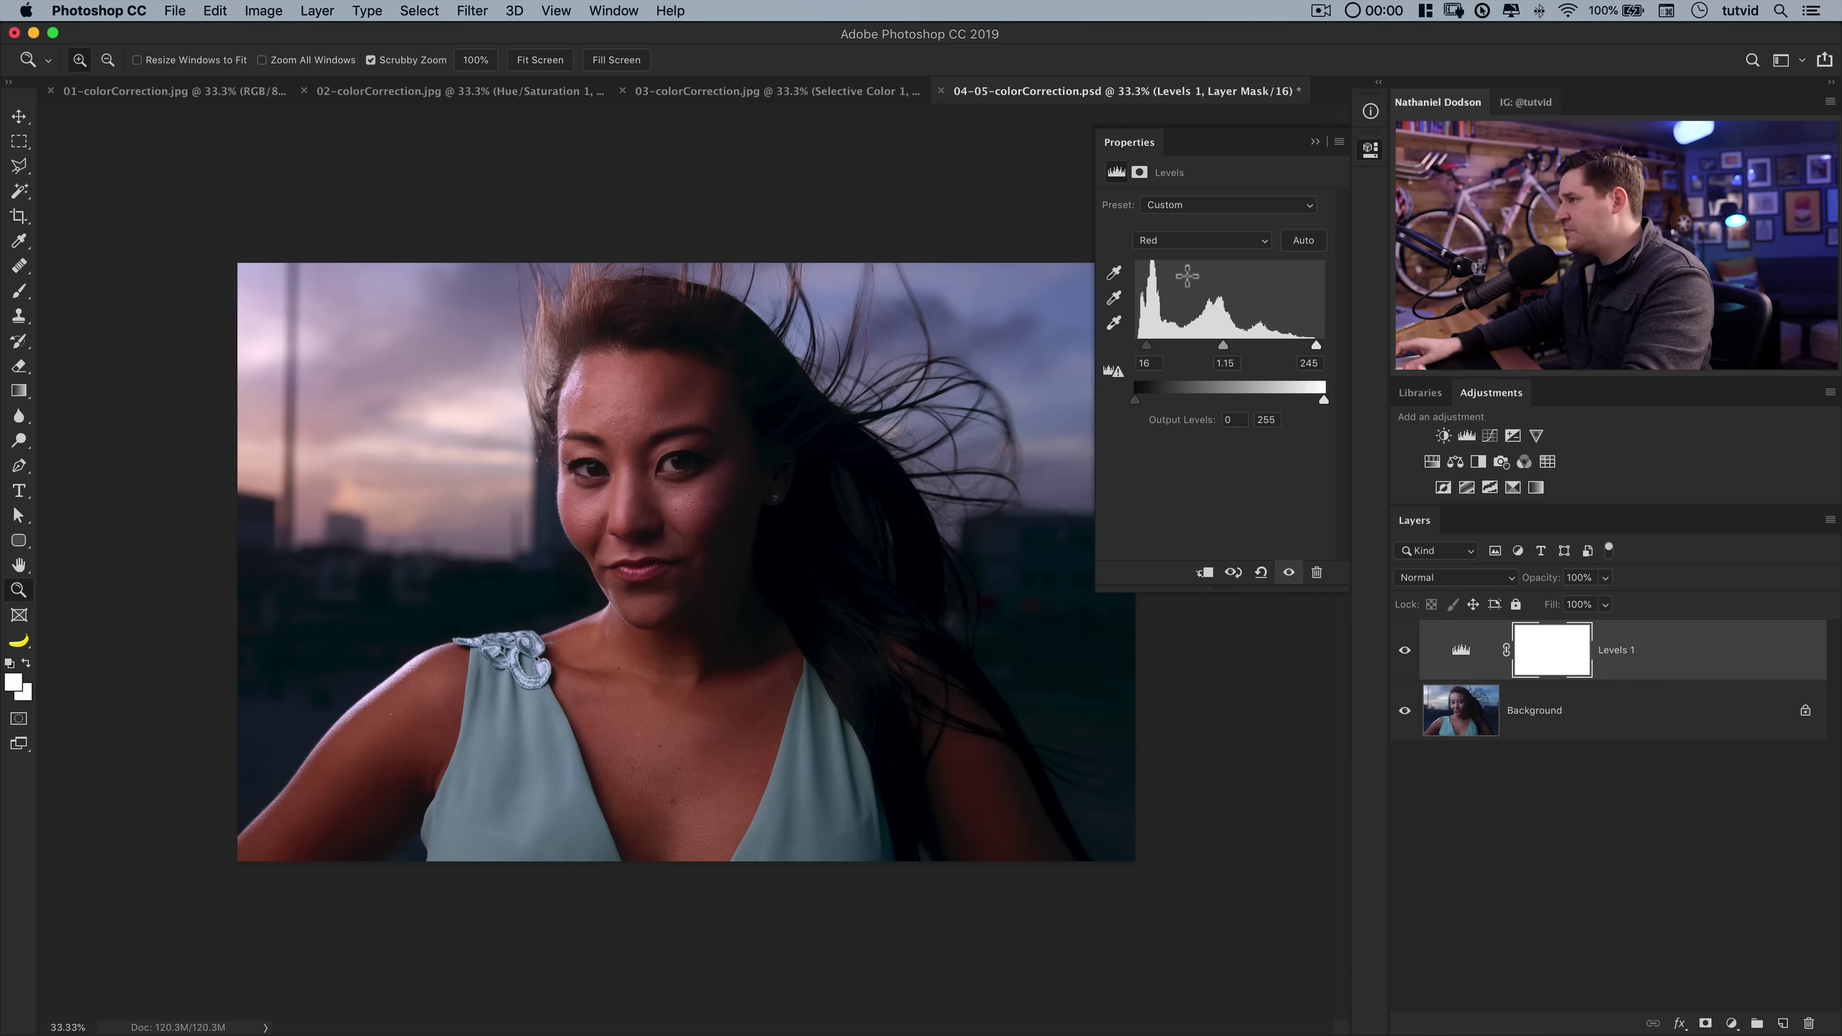
{"action": "left_click", "coordinate": [1190, 243]}
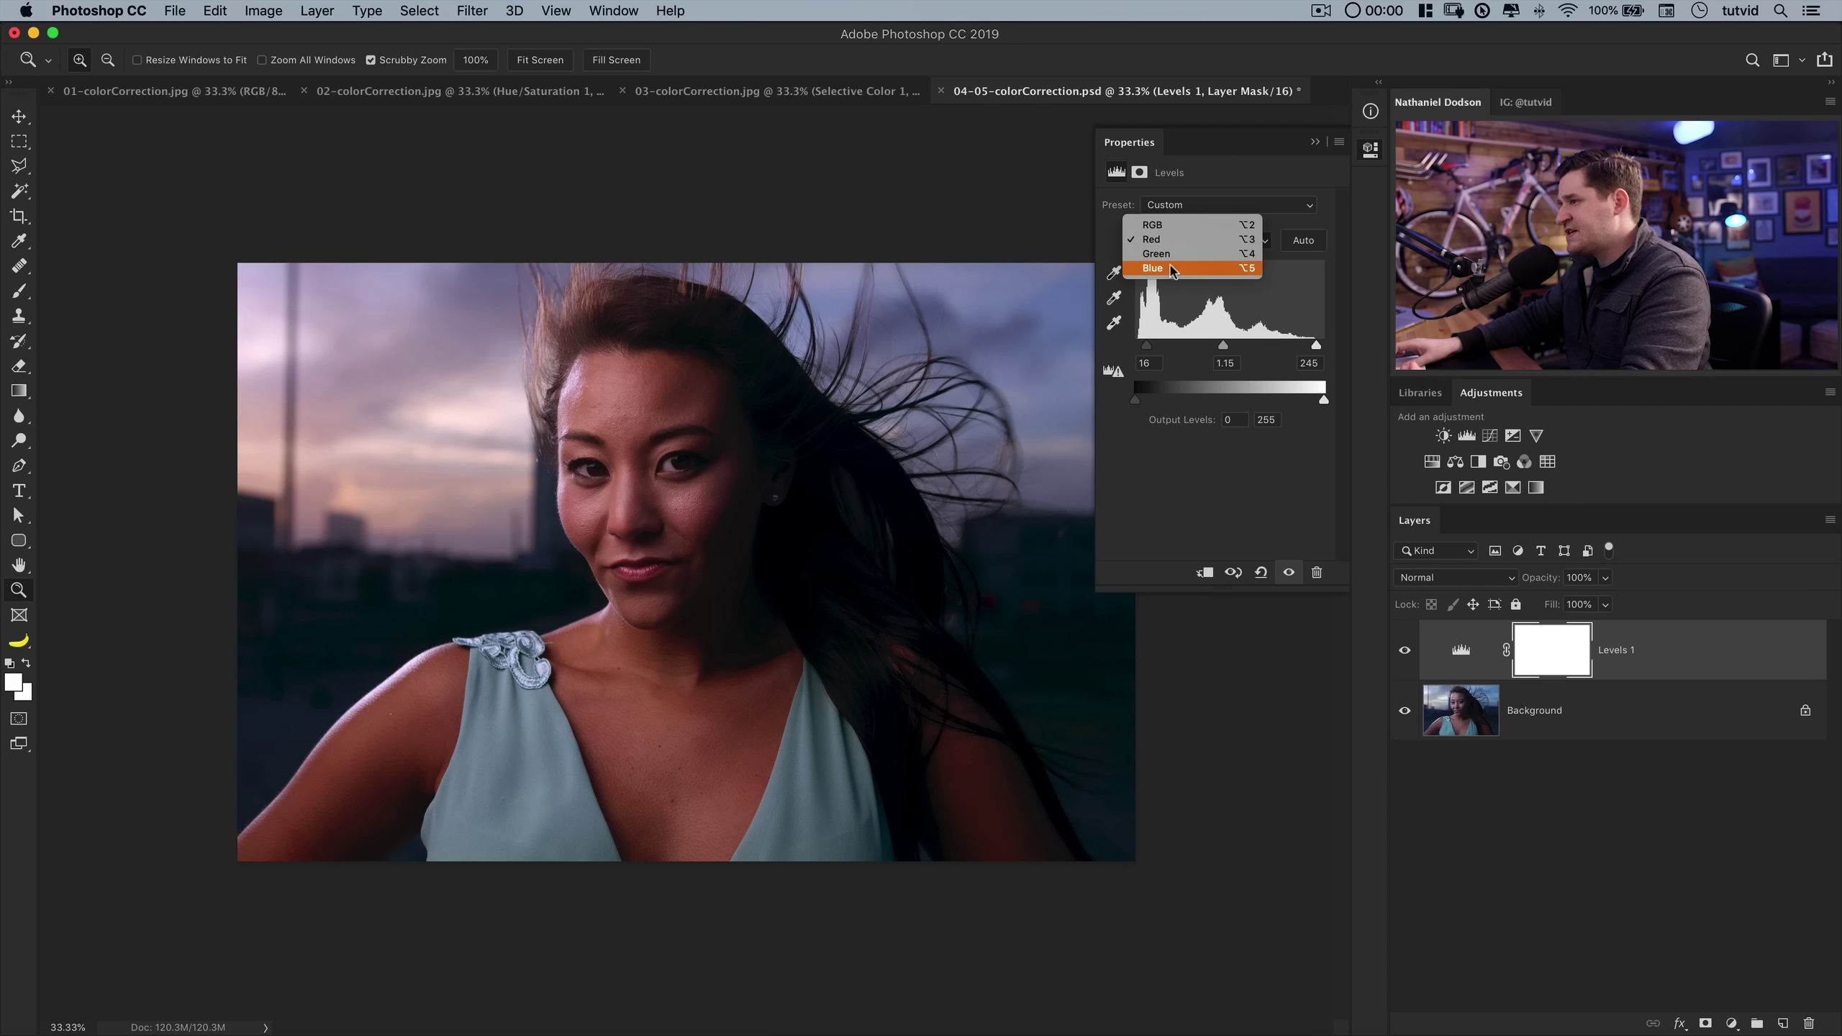
{"action": "left_click", "coordinate": [1155, 486]}
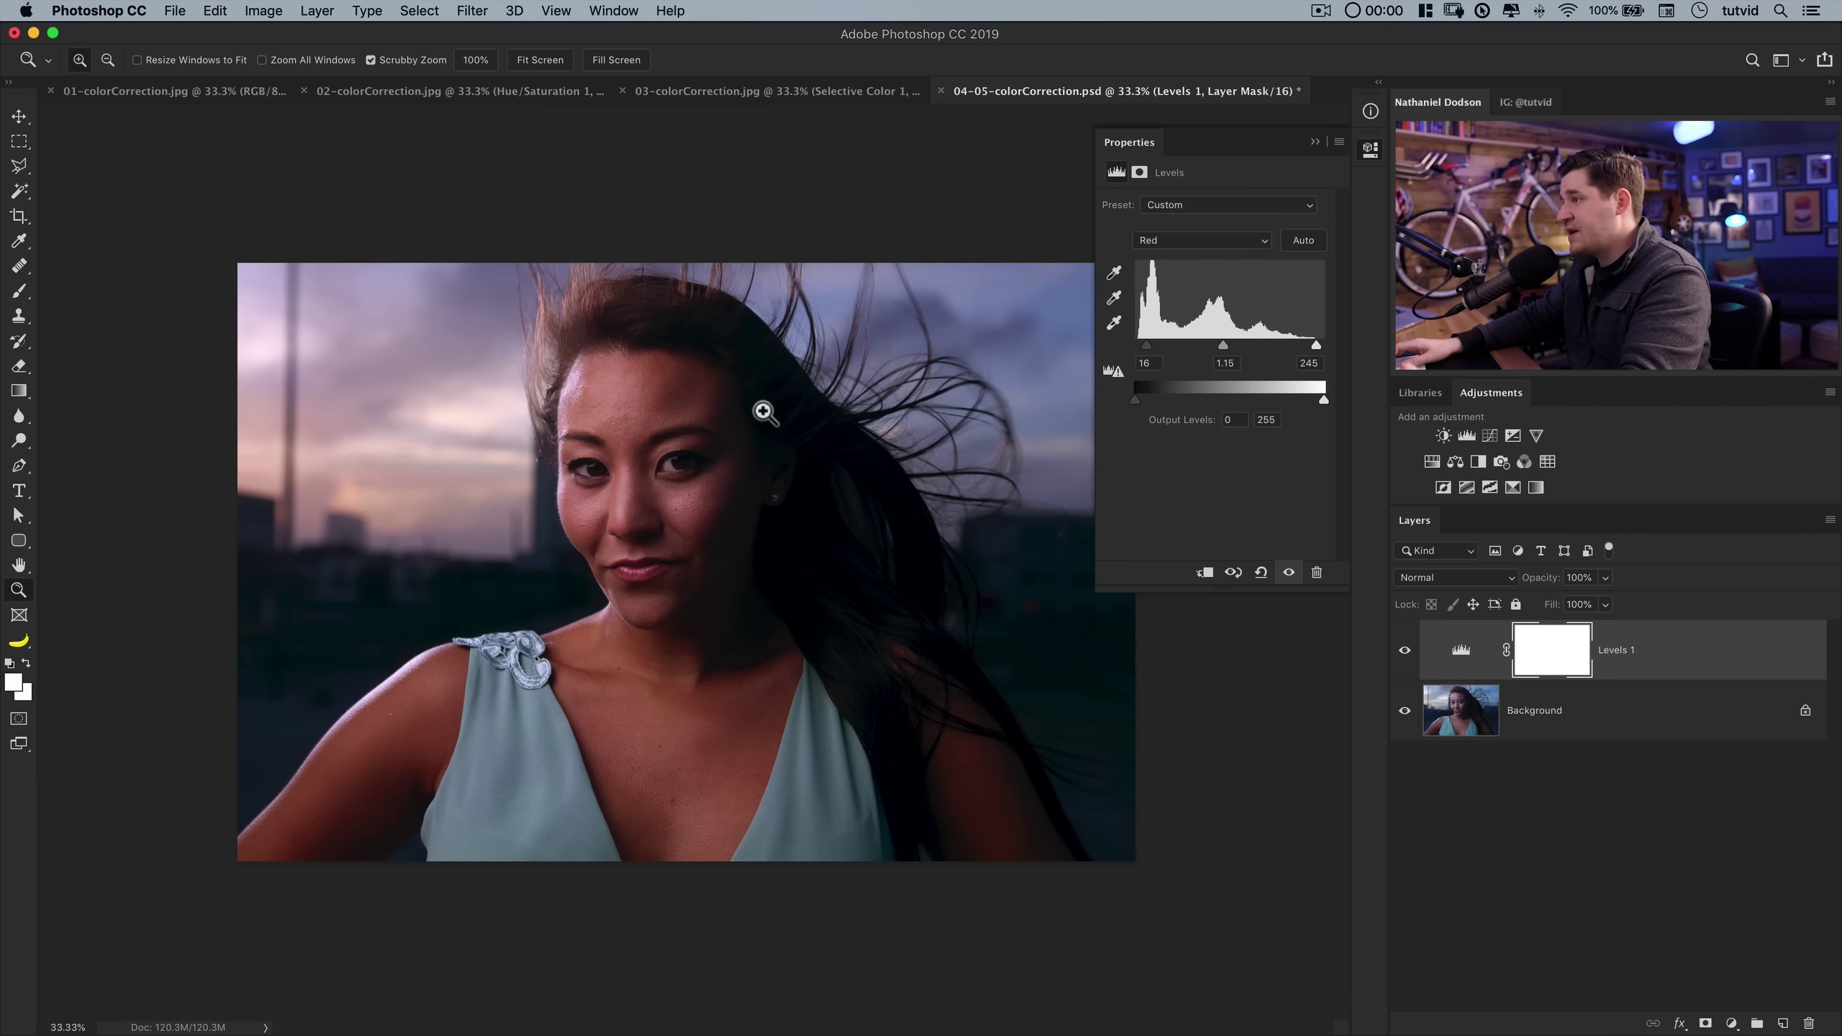
{"action": "left_click", "coordinate": [1370, 150]}
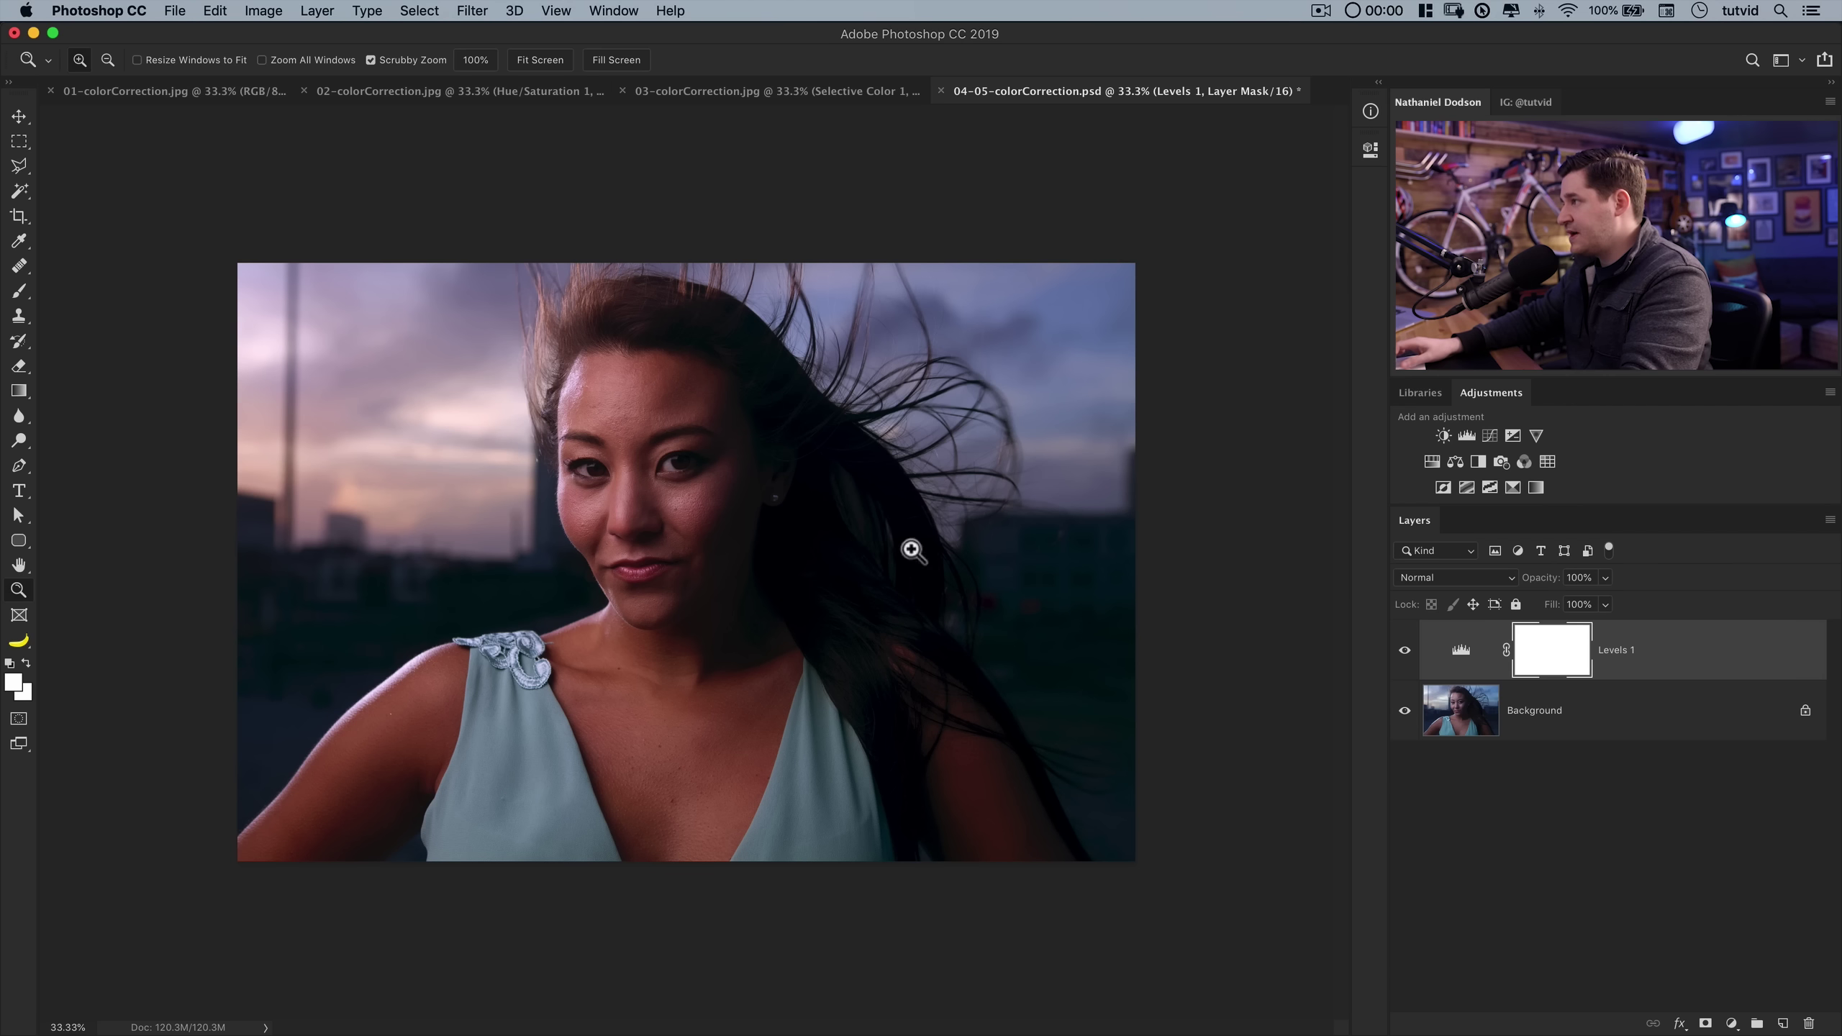
- Compare Levels 1 on and off, then delete it from 04-05-colorCorrection.psd
{"action": "left_click", "coordinate": [1407, 654]}
{"action": "left_click", "coordinate": [1409, 655]}
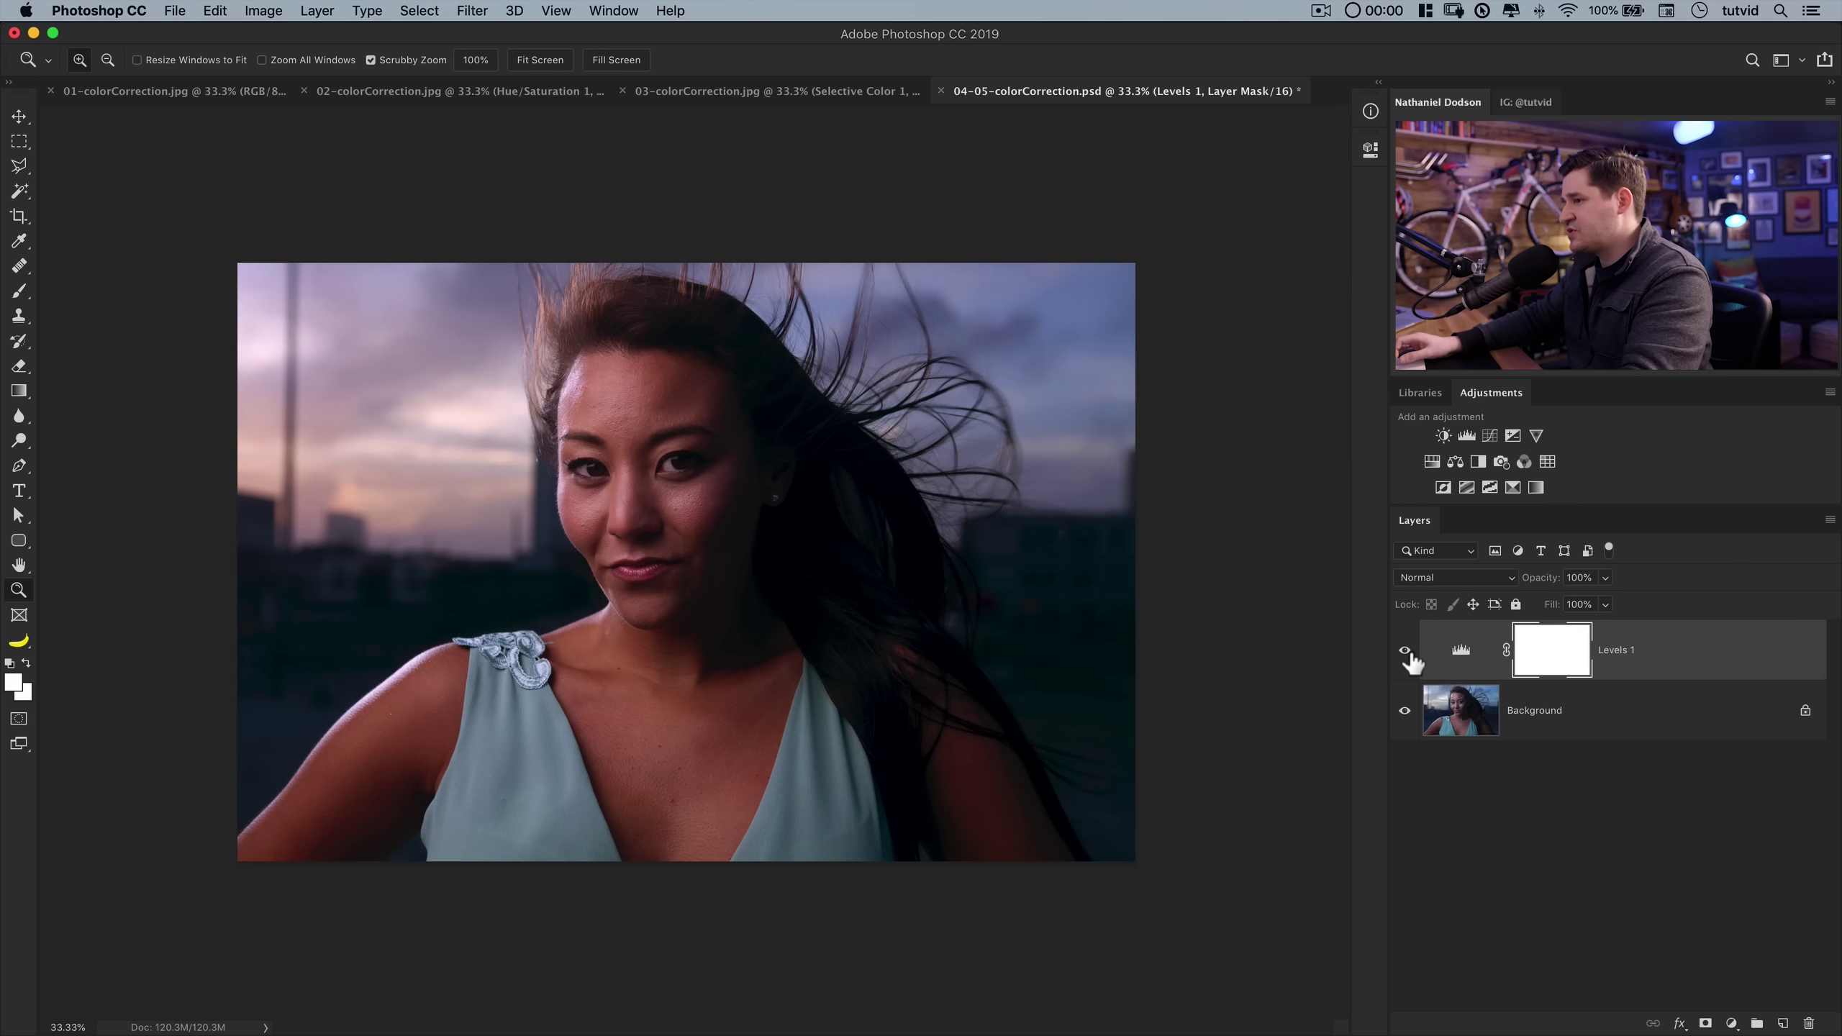
{"action": "left_click", "coordinate": [1407, 653]}
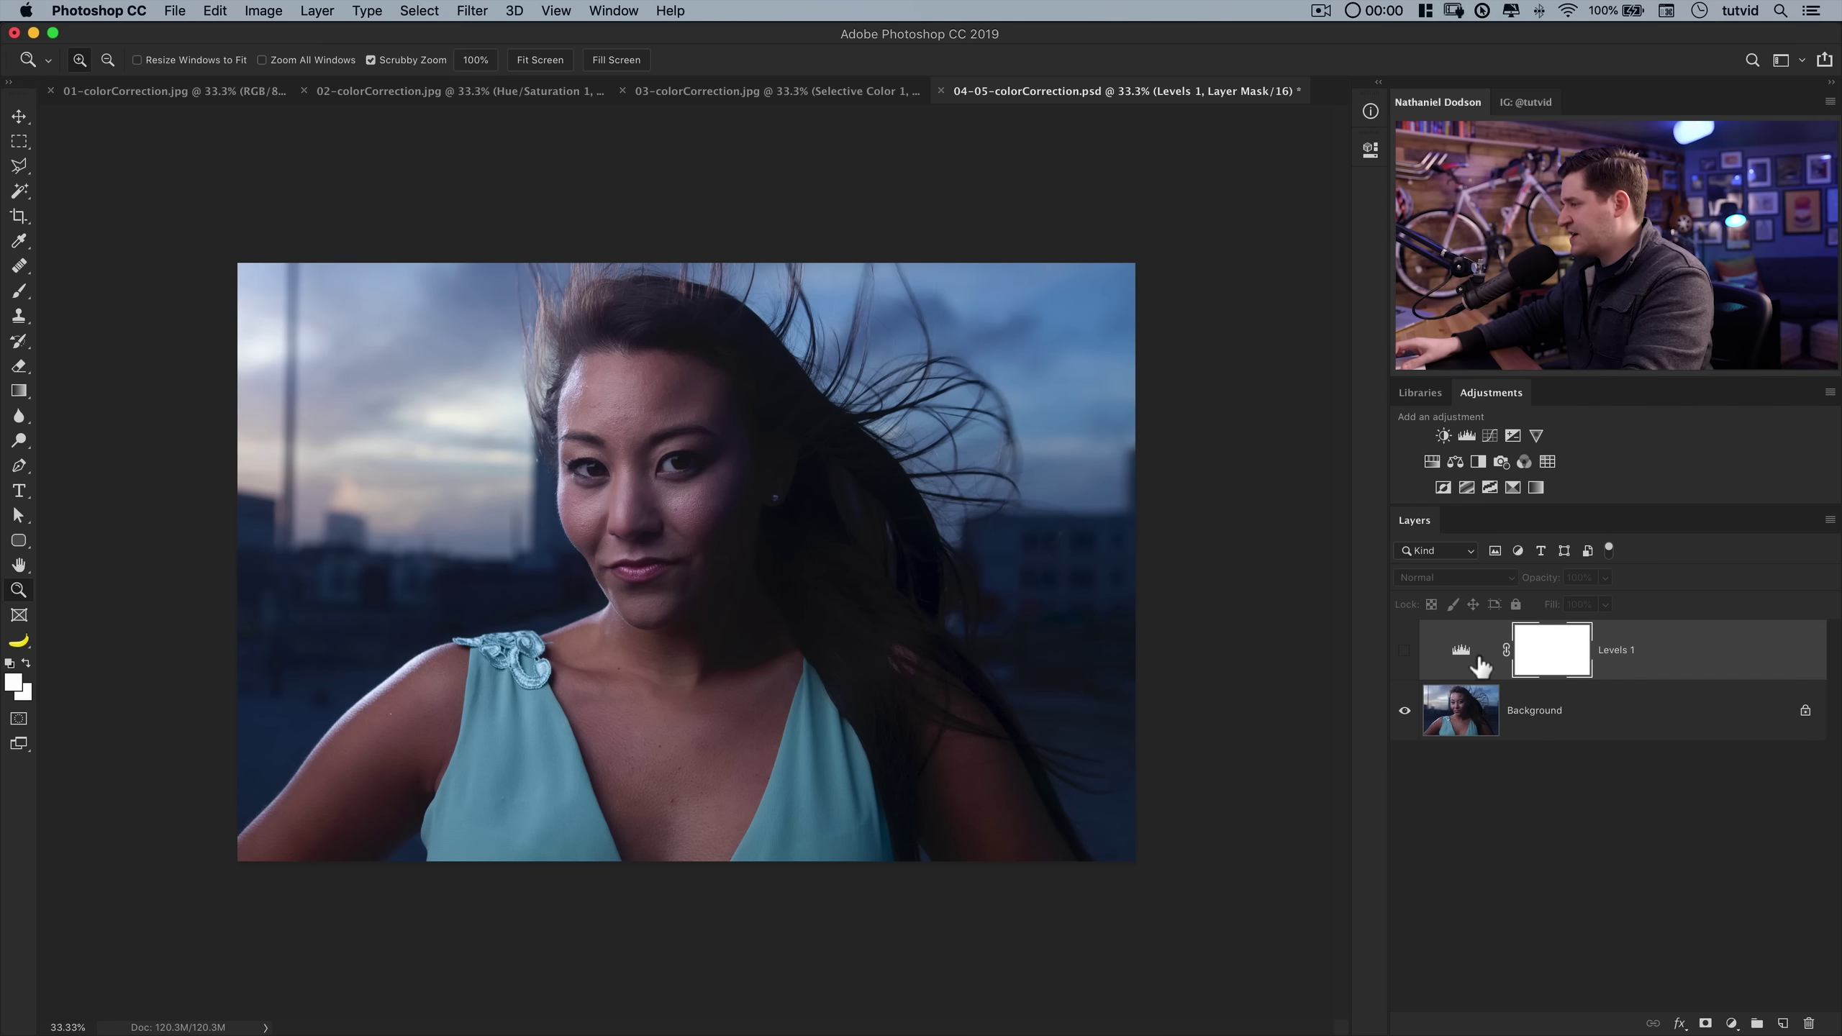
{"action": "key", "text": "BackSpace"}
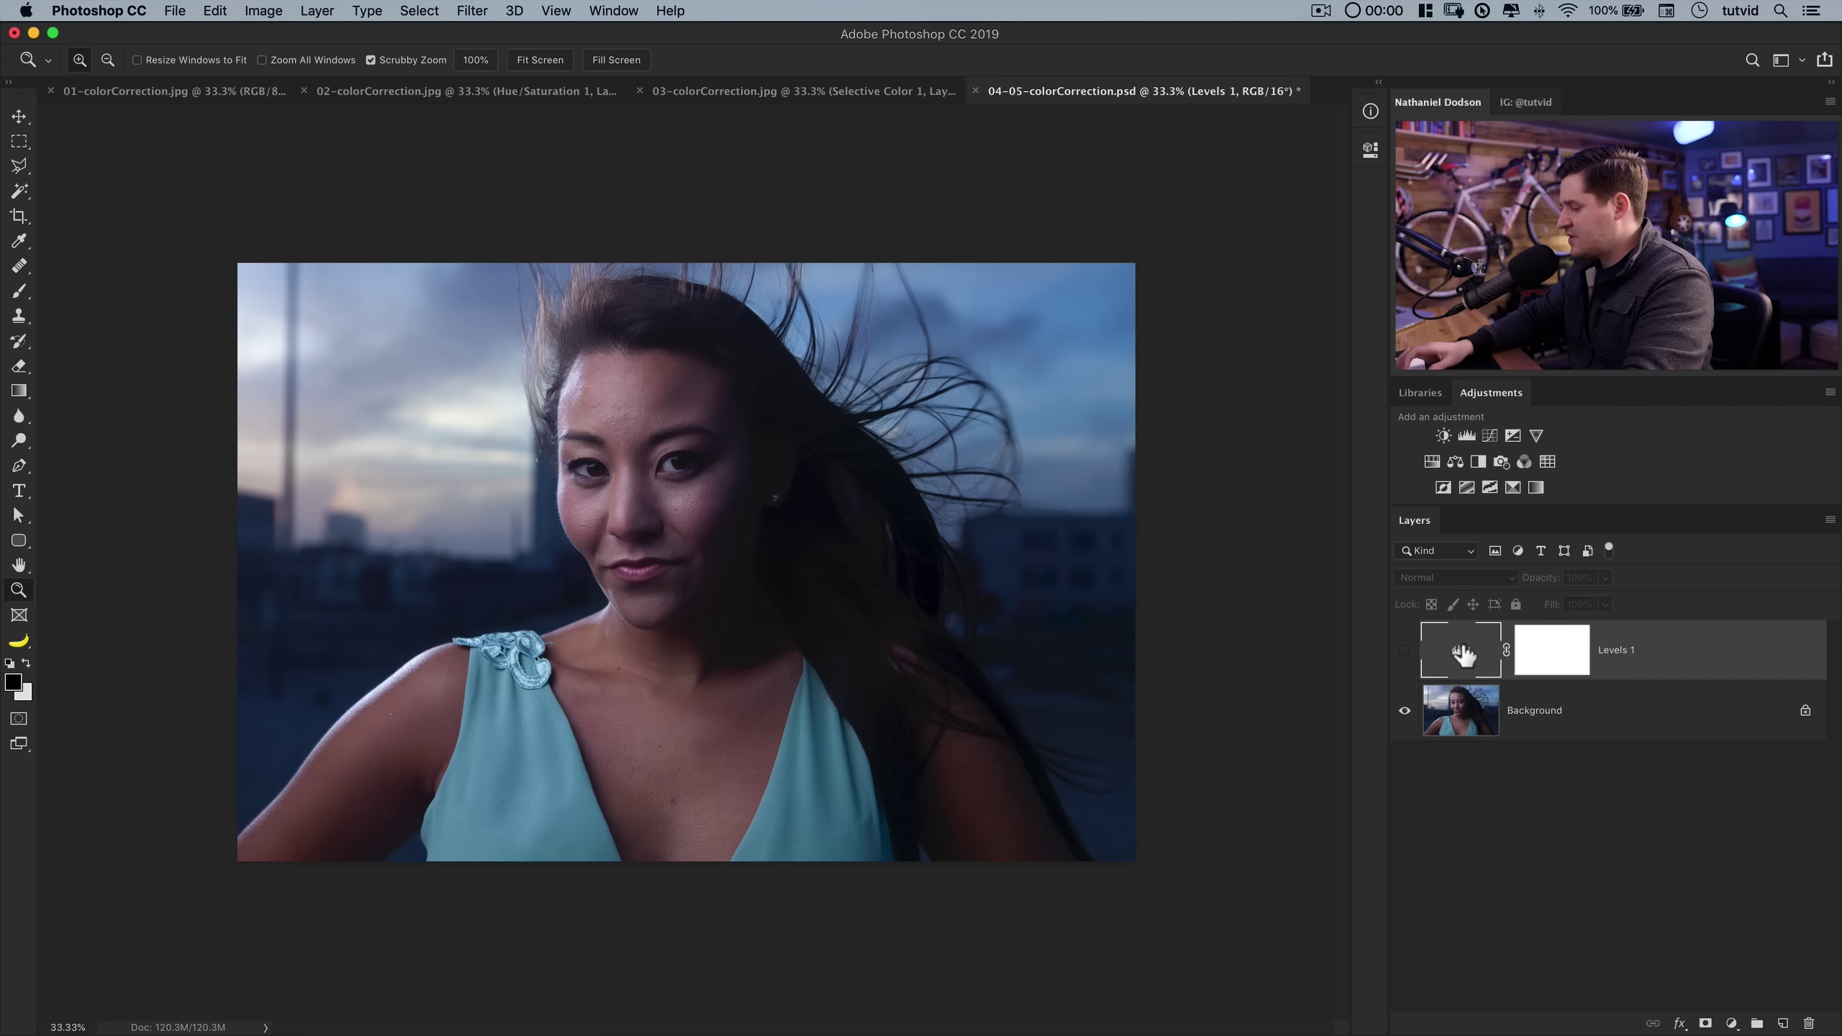
- Add a default Curves 1 adjustment layer and float the Info panel beside the photo
{"action": "left_click", "coordinate": [1491, 436]}
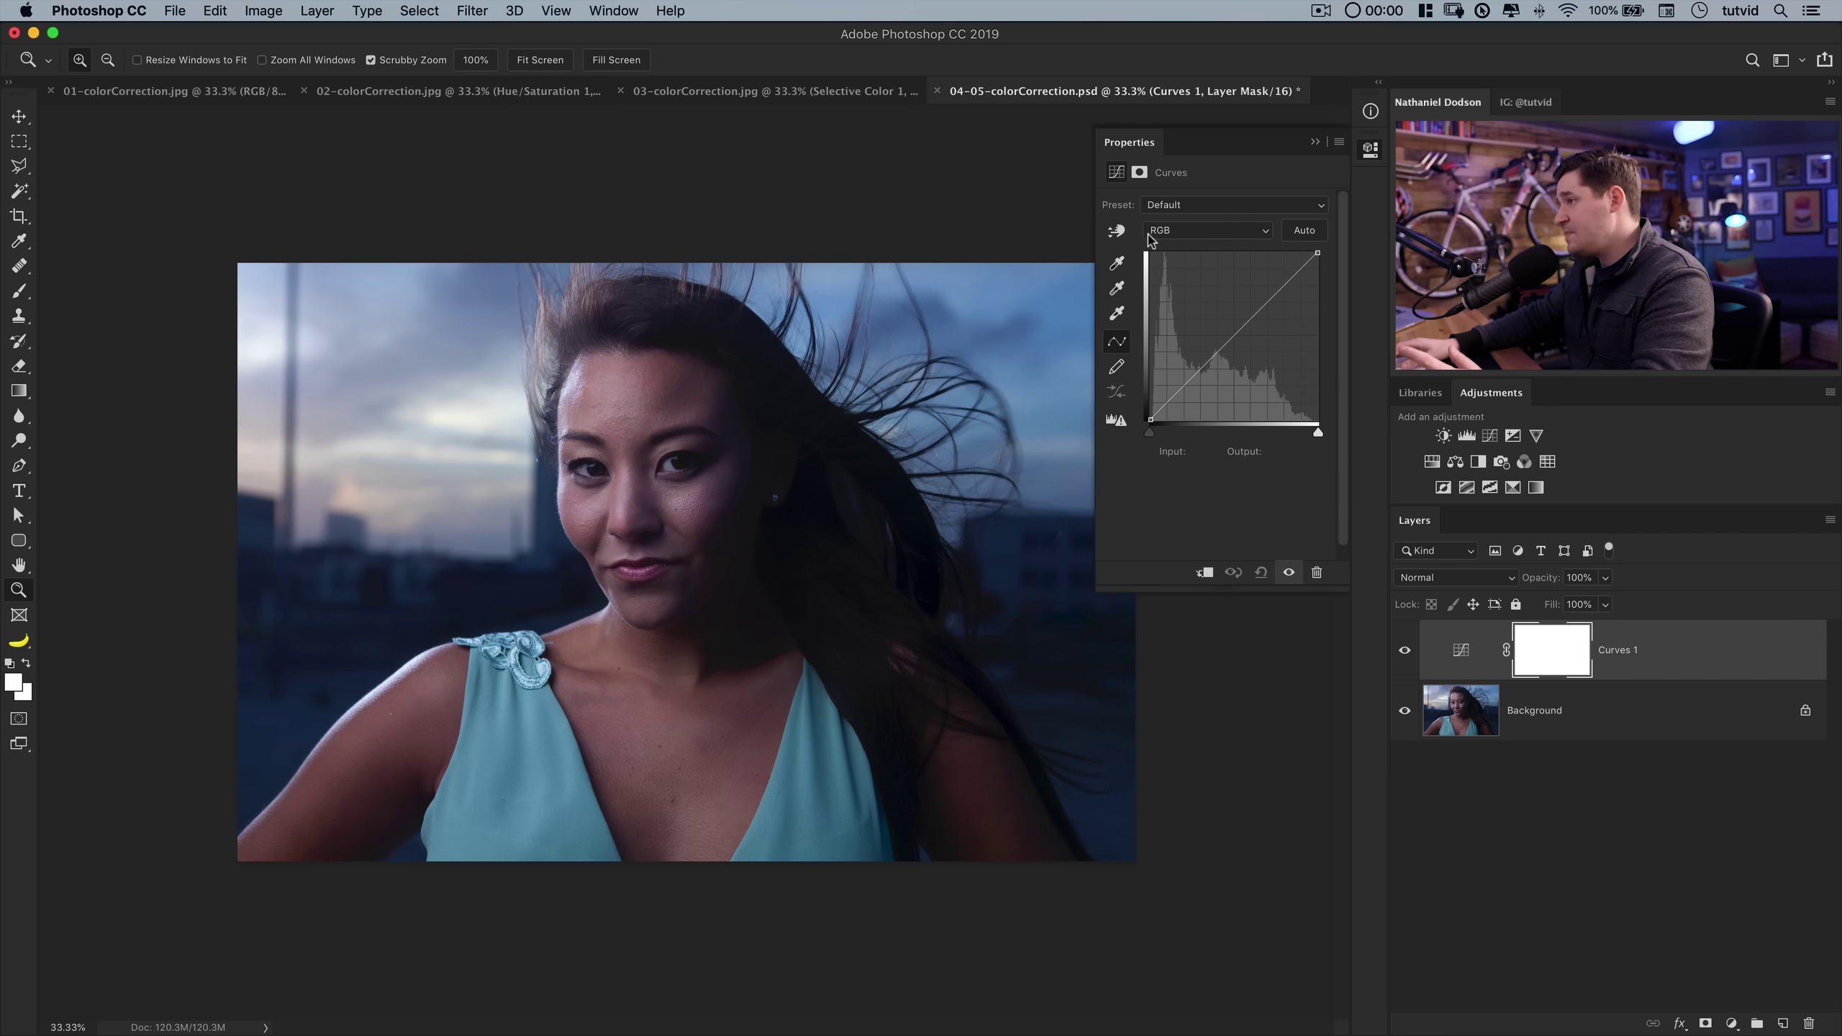
{"action": "left_click_drag", "start_coordinate": [1371, 111], "coordinate": [135, 128]}
{"action": "left_click", "coordinate": [113, 173]}
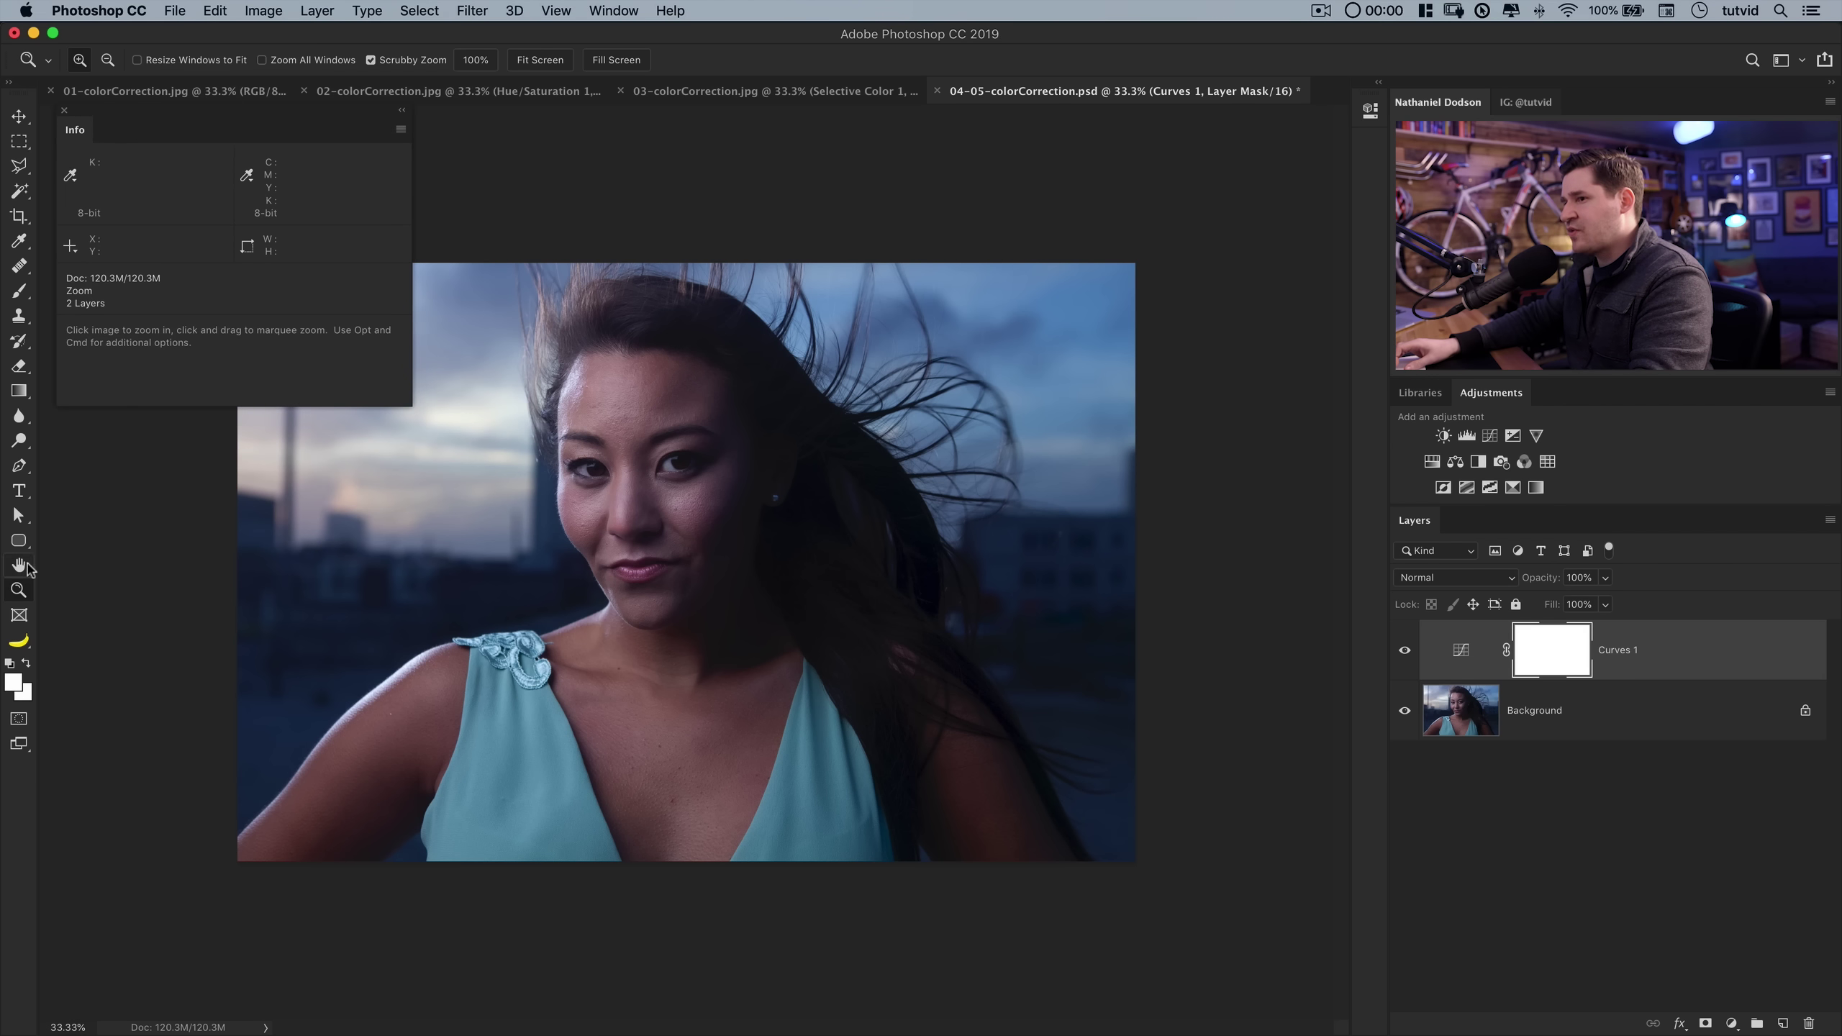
- Place color sampler #1 on the forehead skin and show its readings in CMYK (C44 M64 Y51 K19)
{"action": "left_click", "coordinate": [19, 241]}
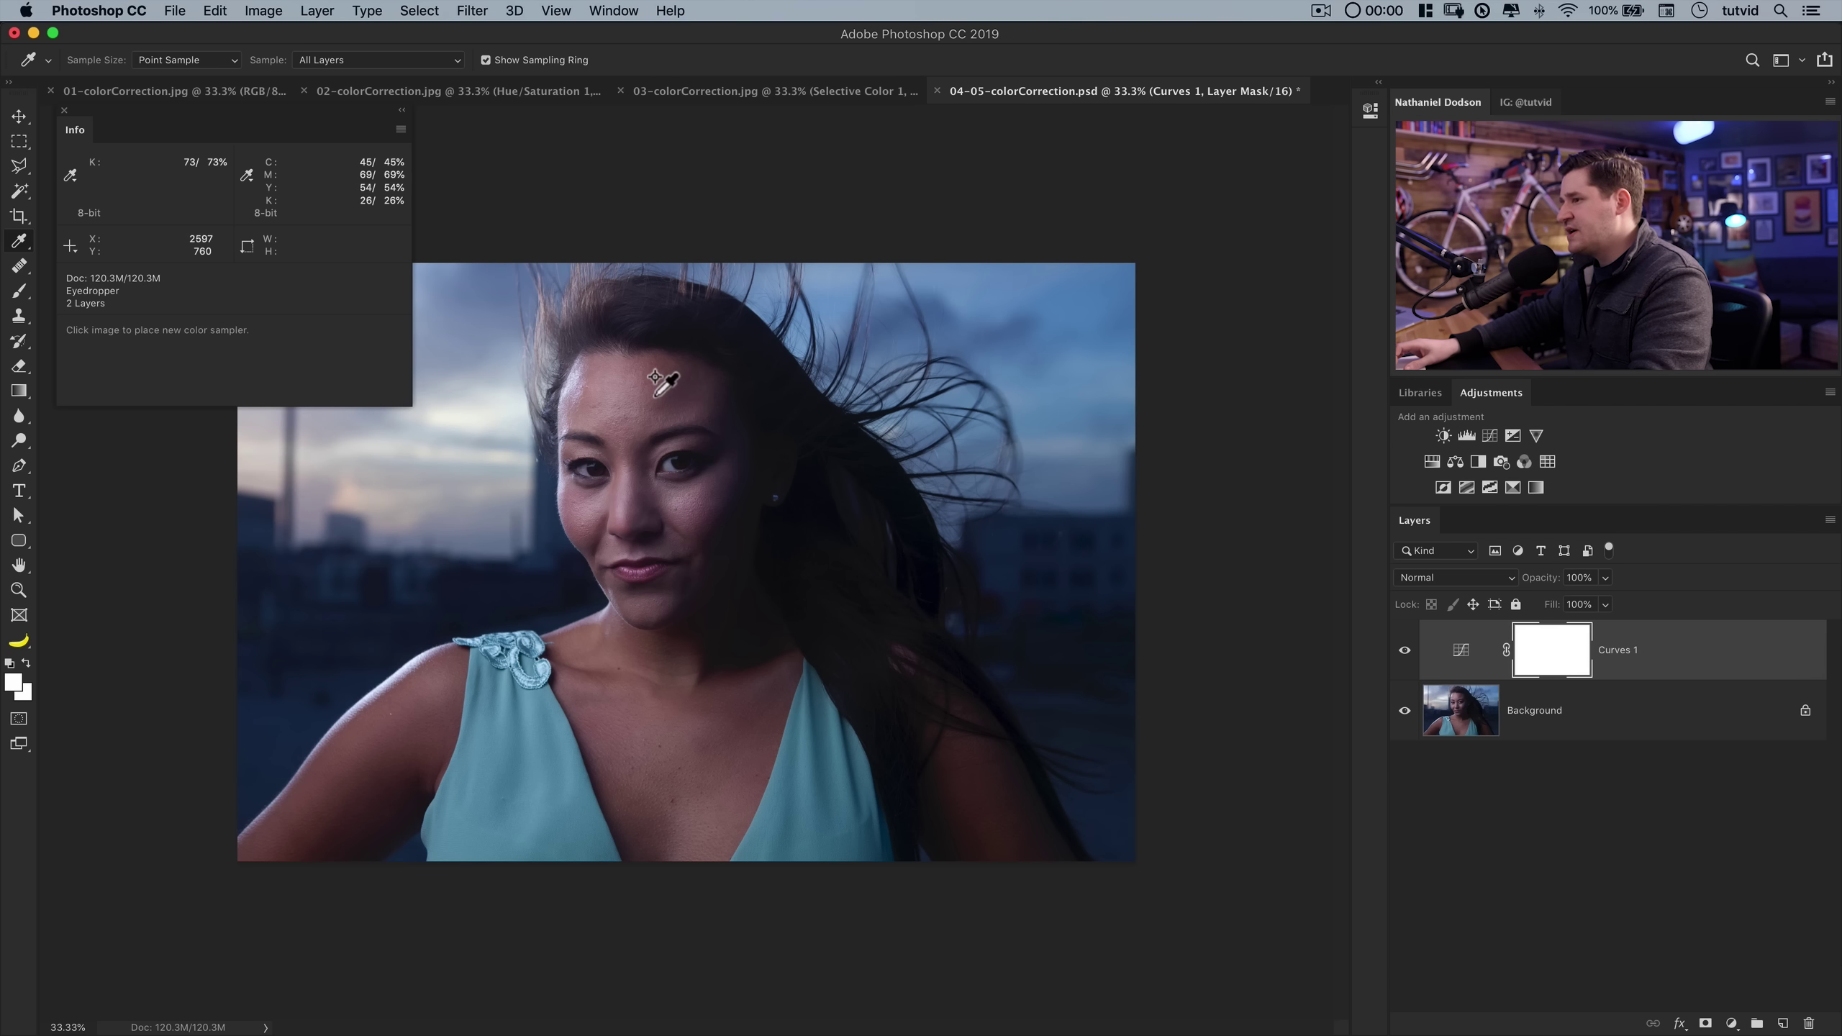
{"action": "left_click", "coordinate": [648, 384], "text": "shift"}
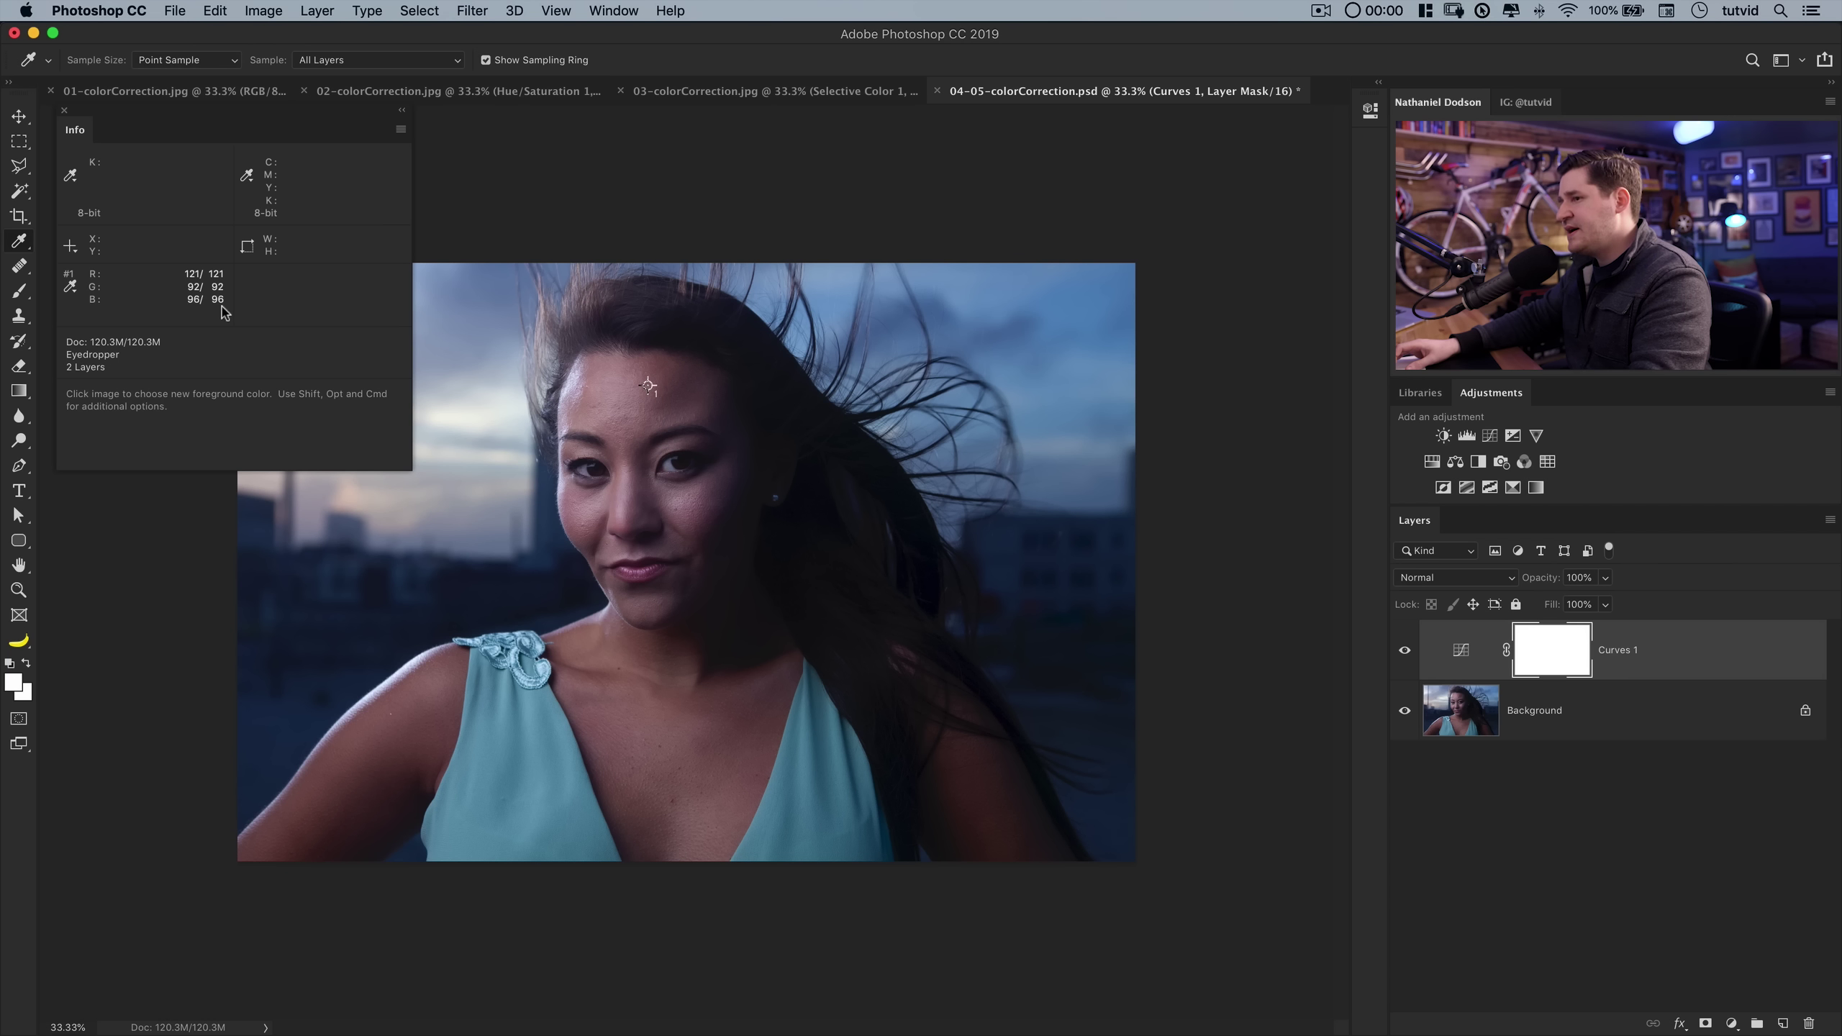
{"action": "left_click", "coordinate": [72, 288]}
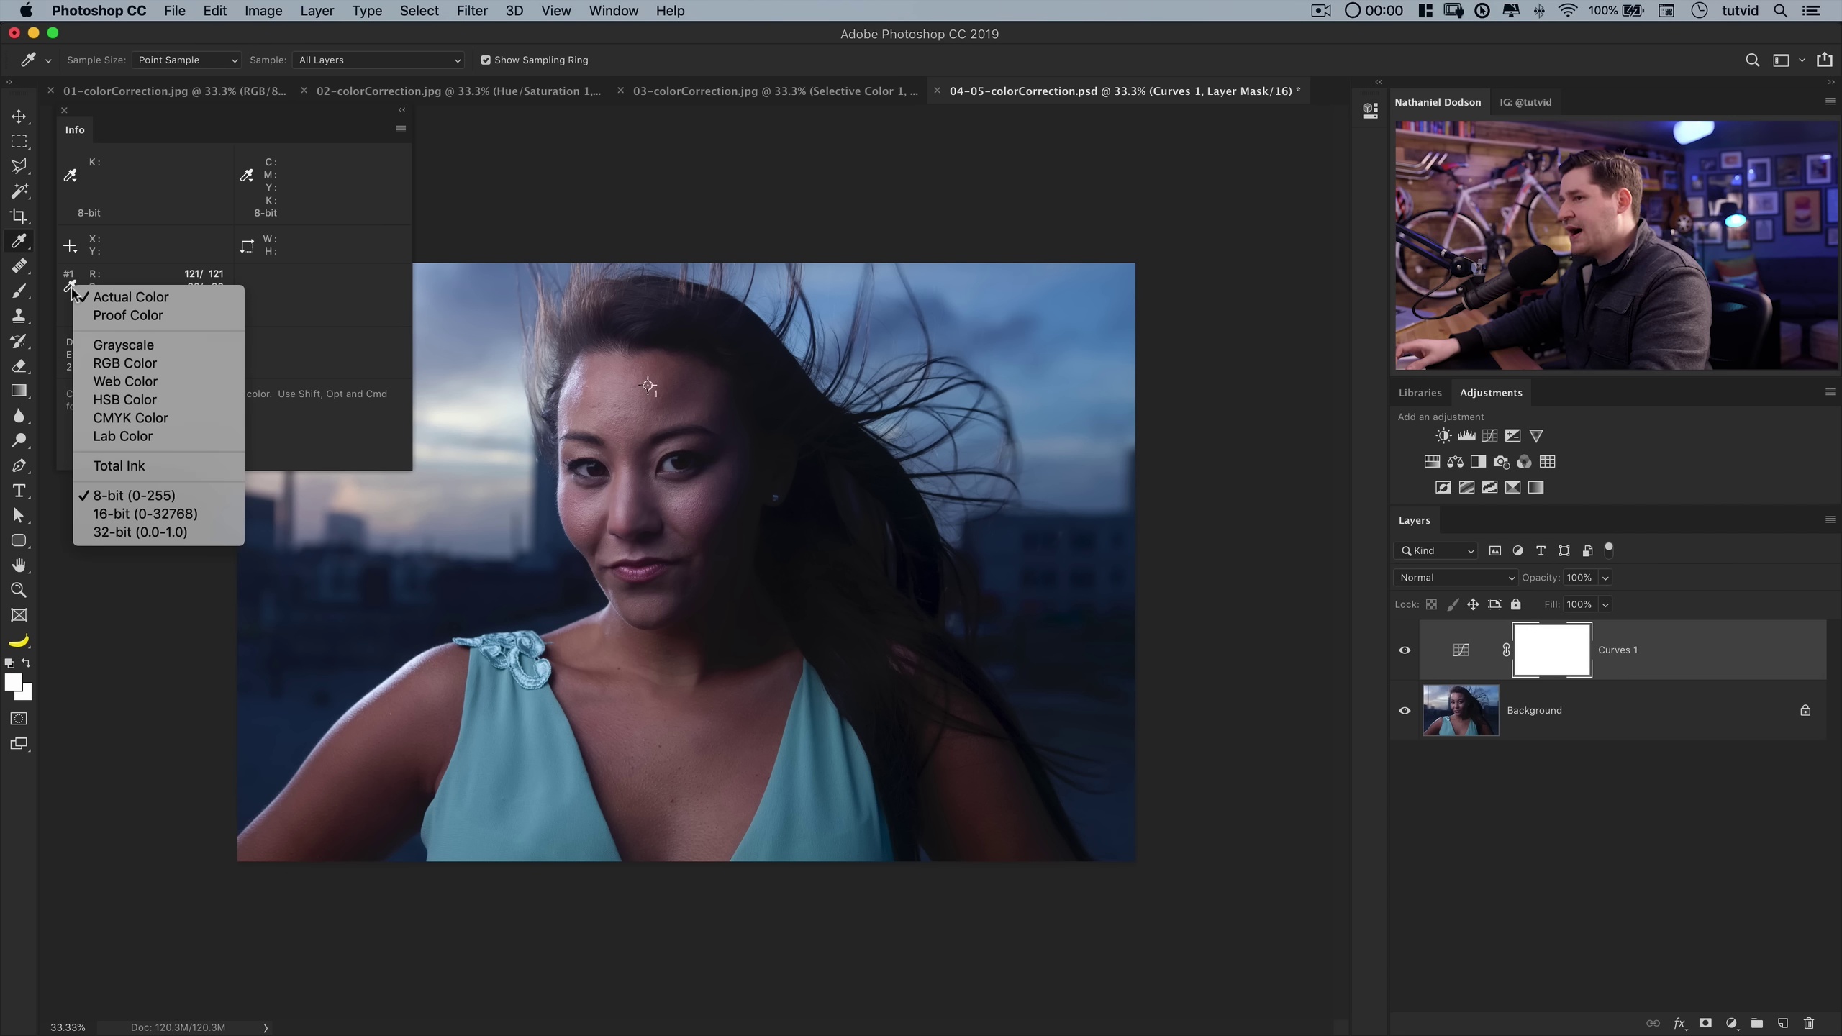
{"action": "left_click", "coordinate": [134, 419]}
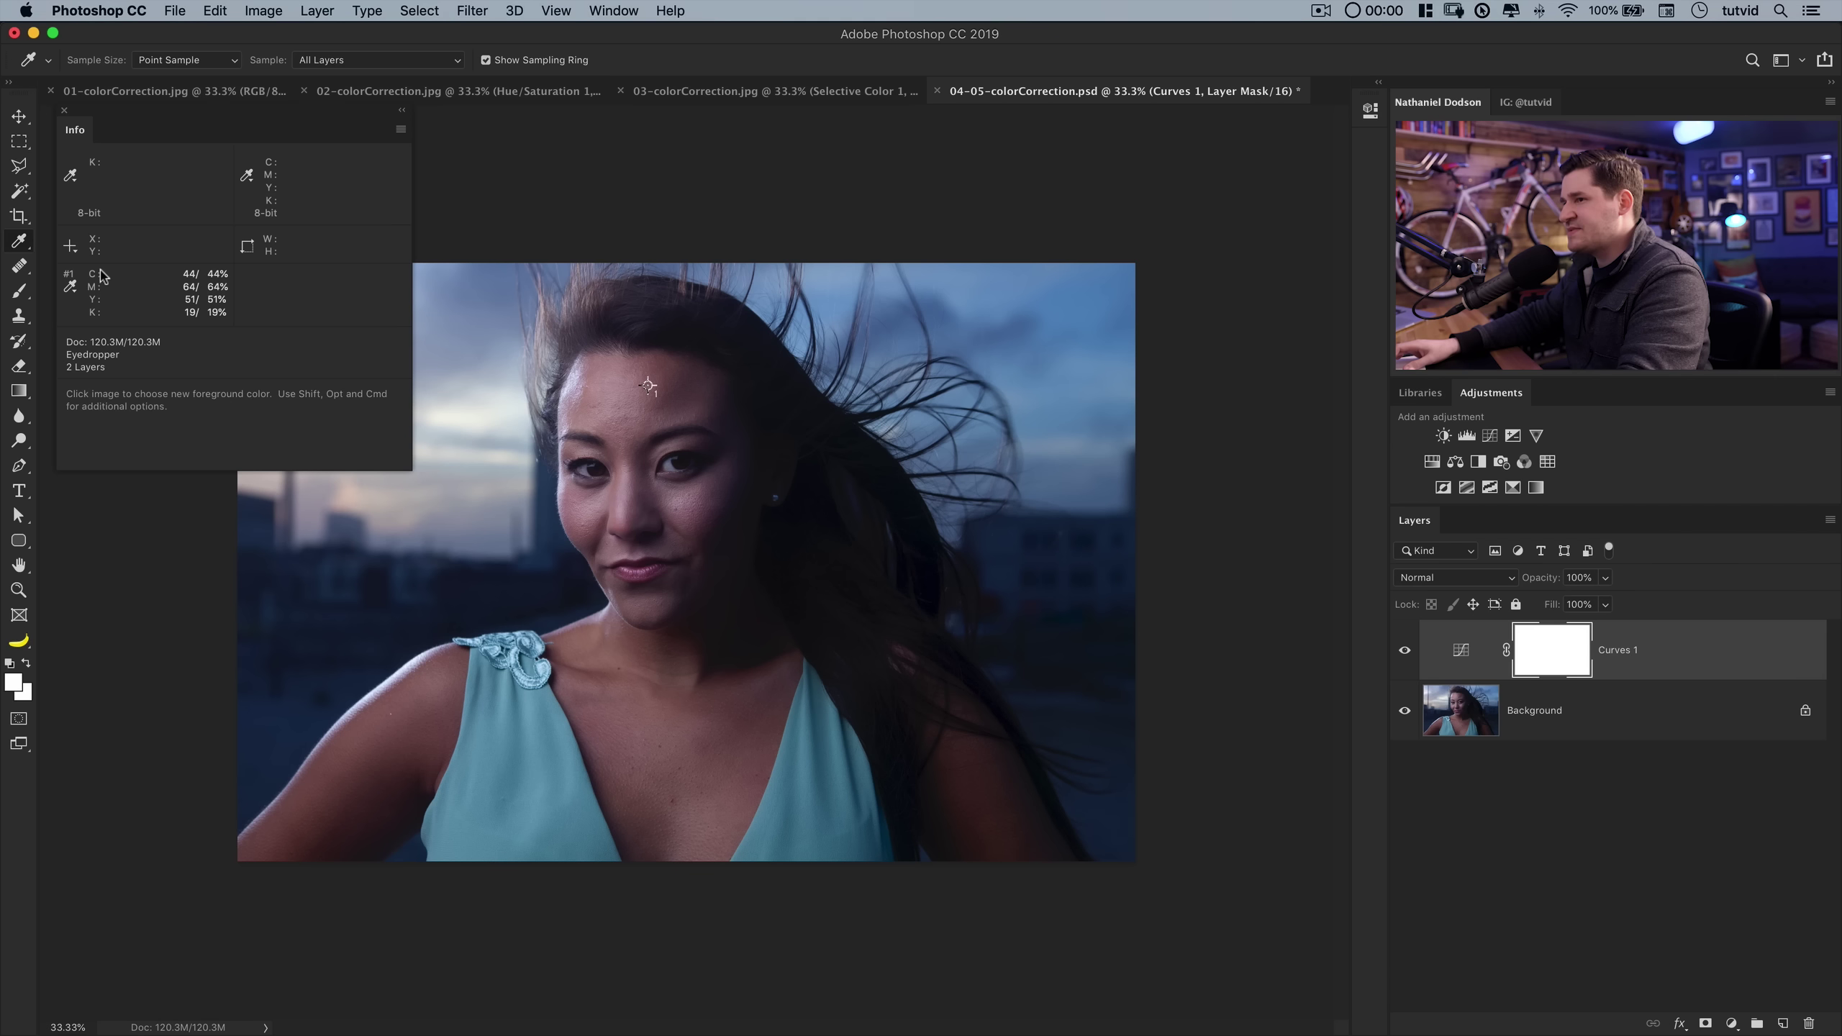
{"action": "left_click", "coordinate": [70, 286]}
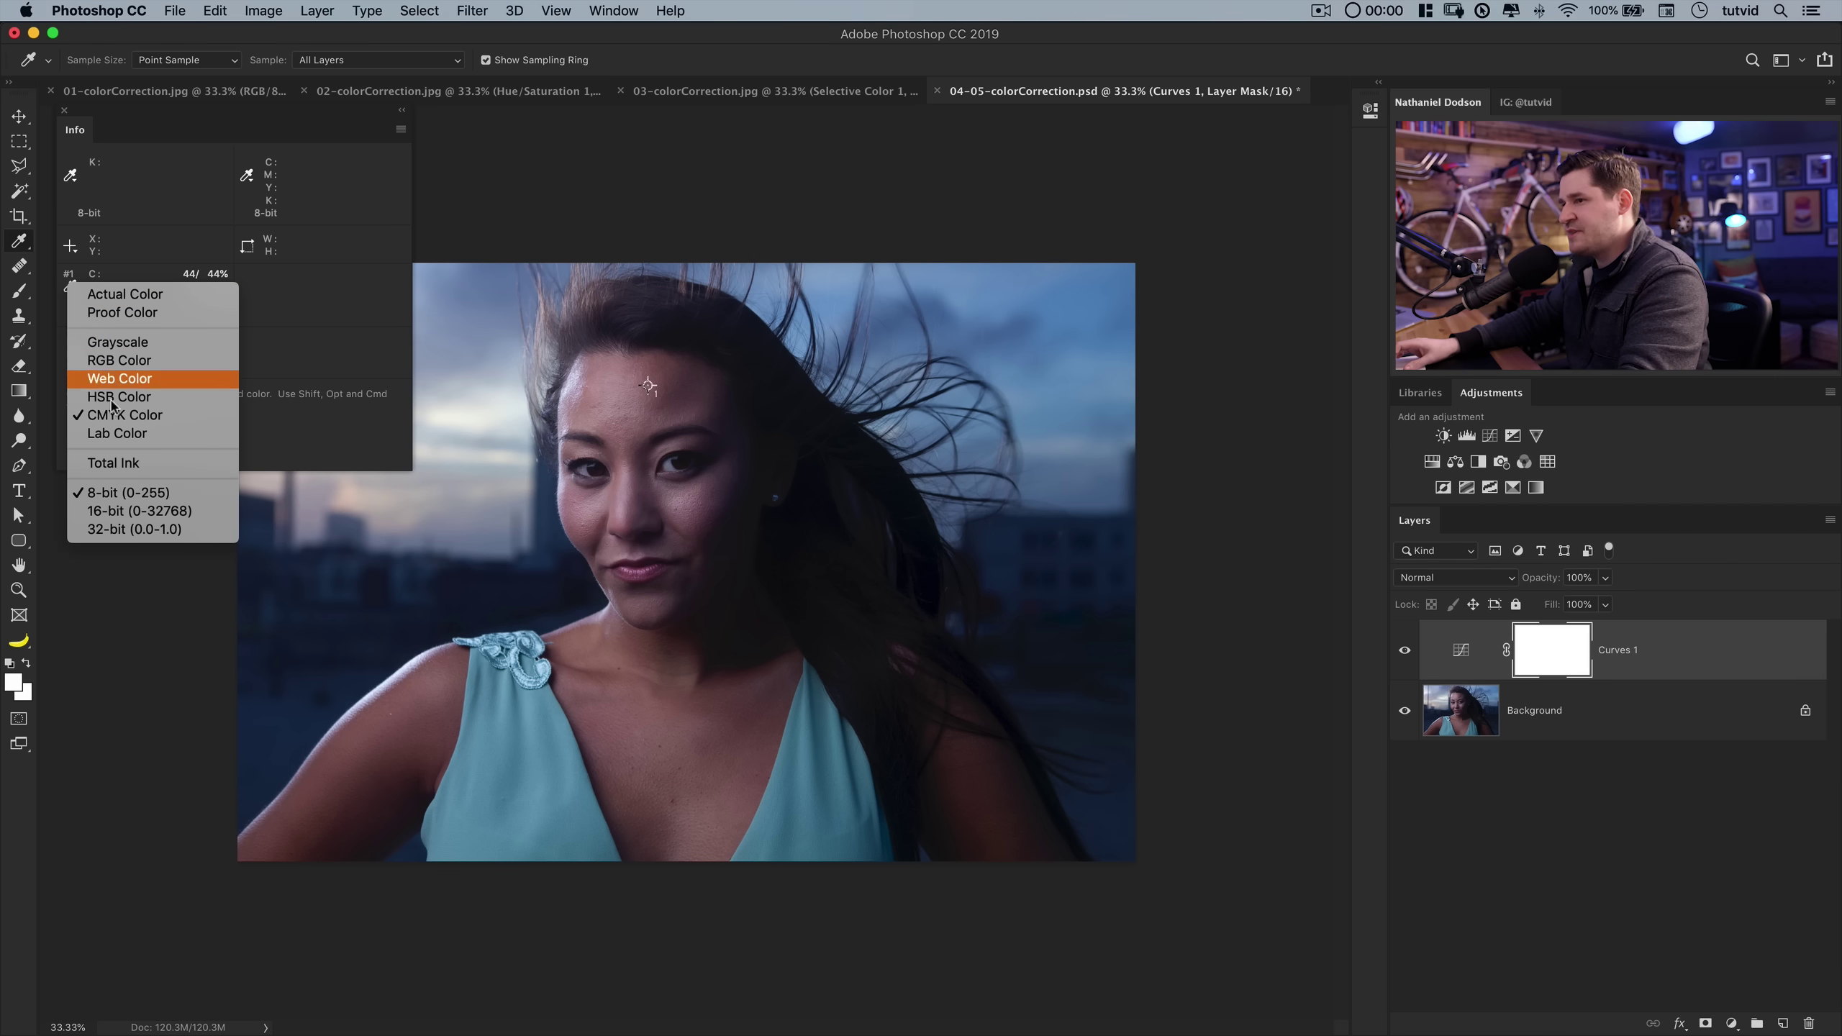
{"action": "left_click", "coordinate": [116, 423]}
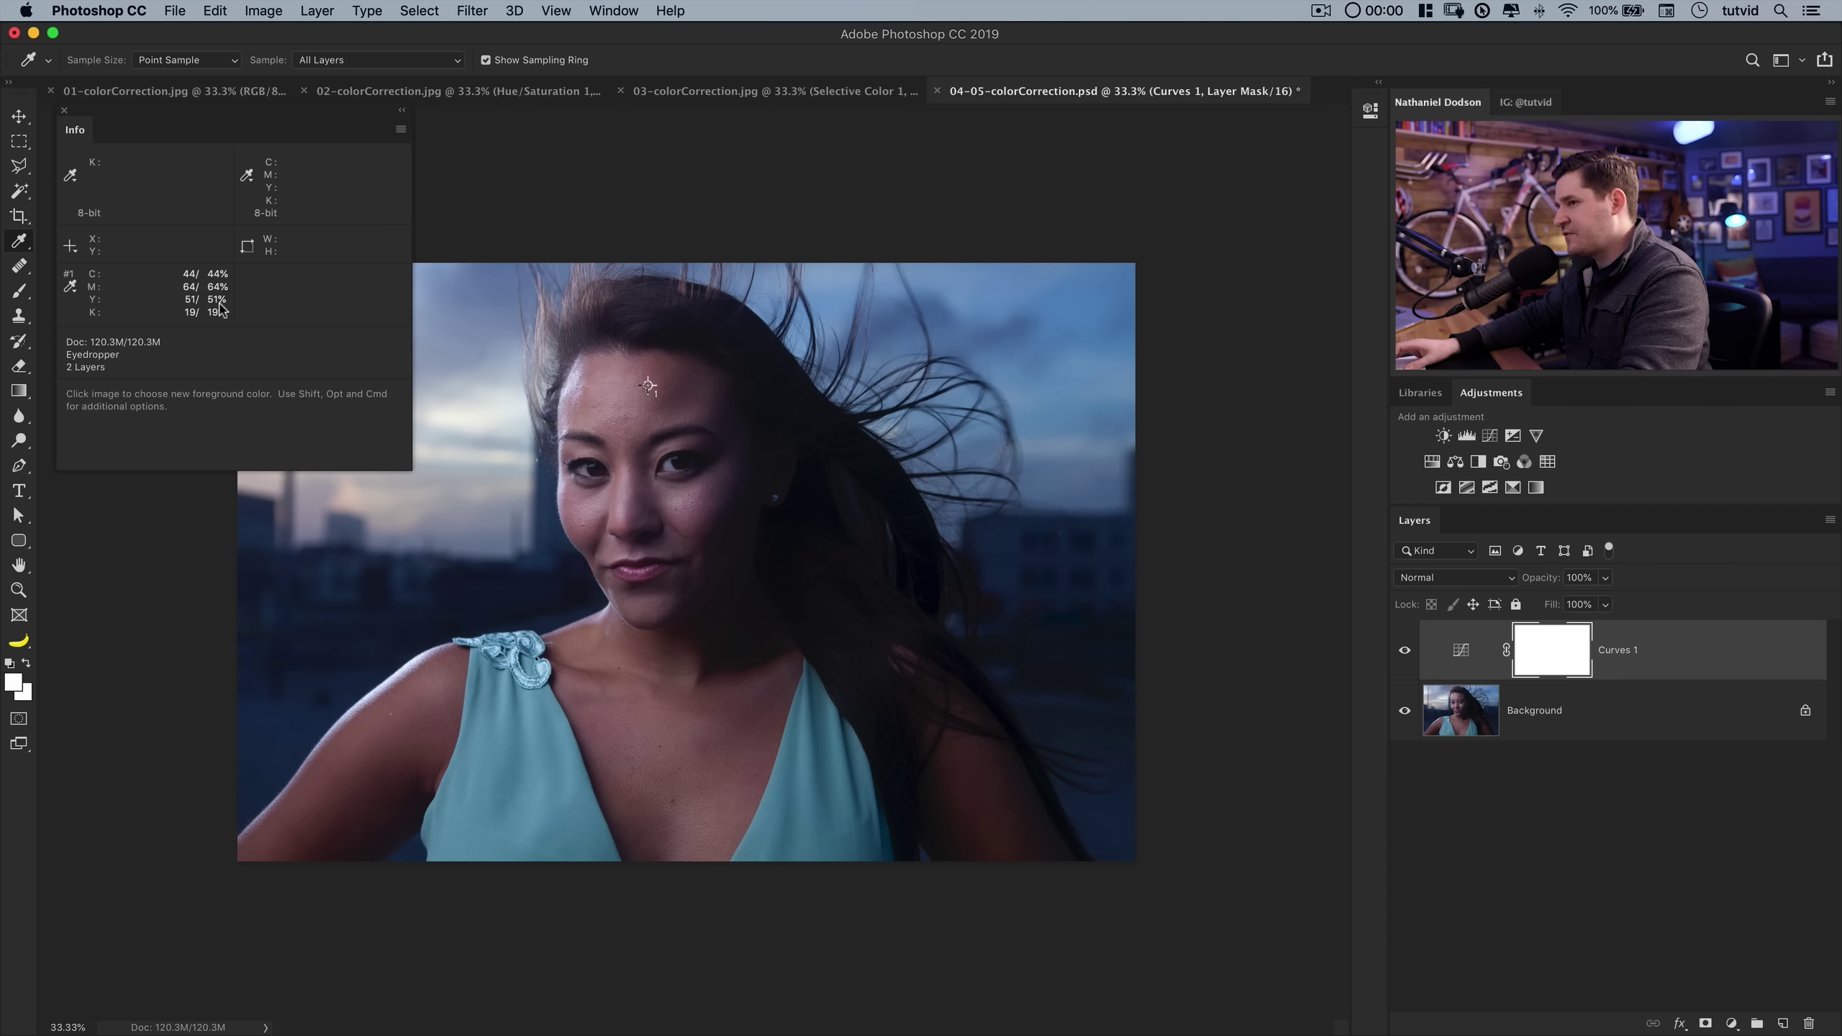
{"action": "double_click", "coordinate": [1465, 655]}
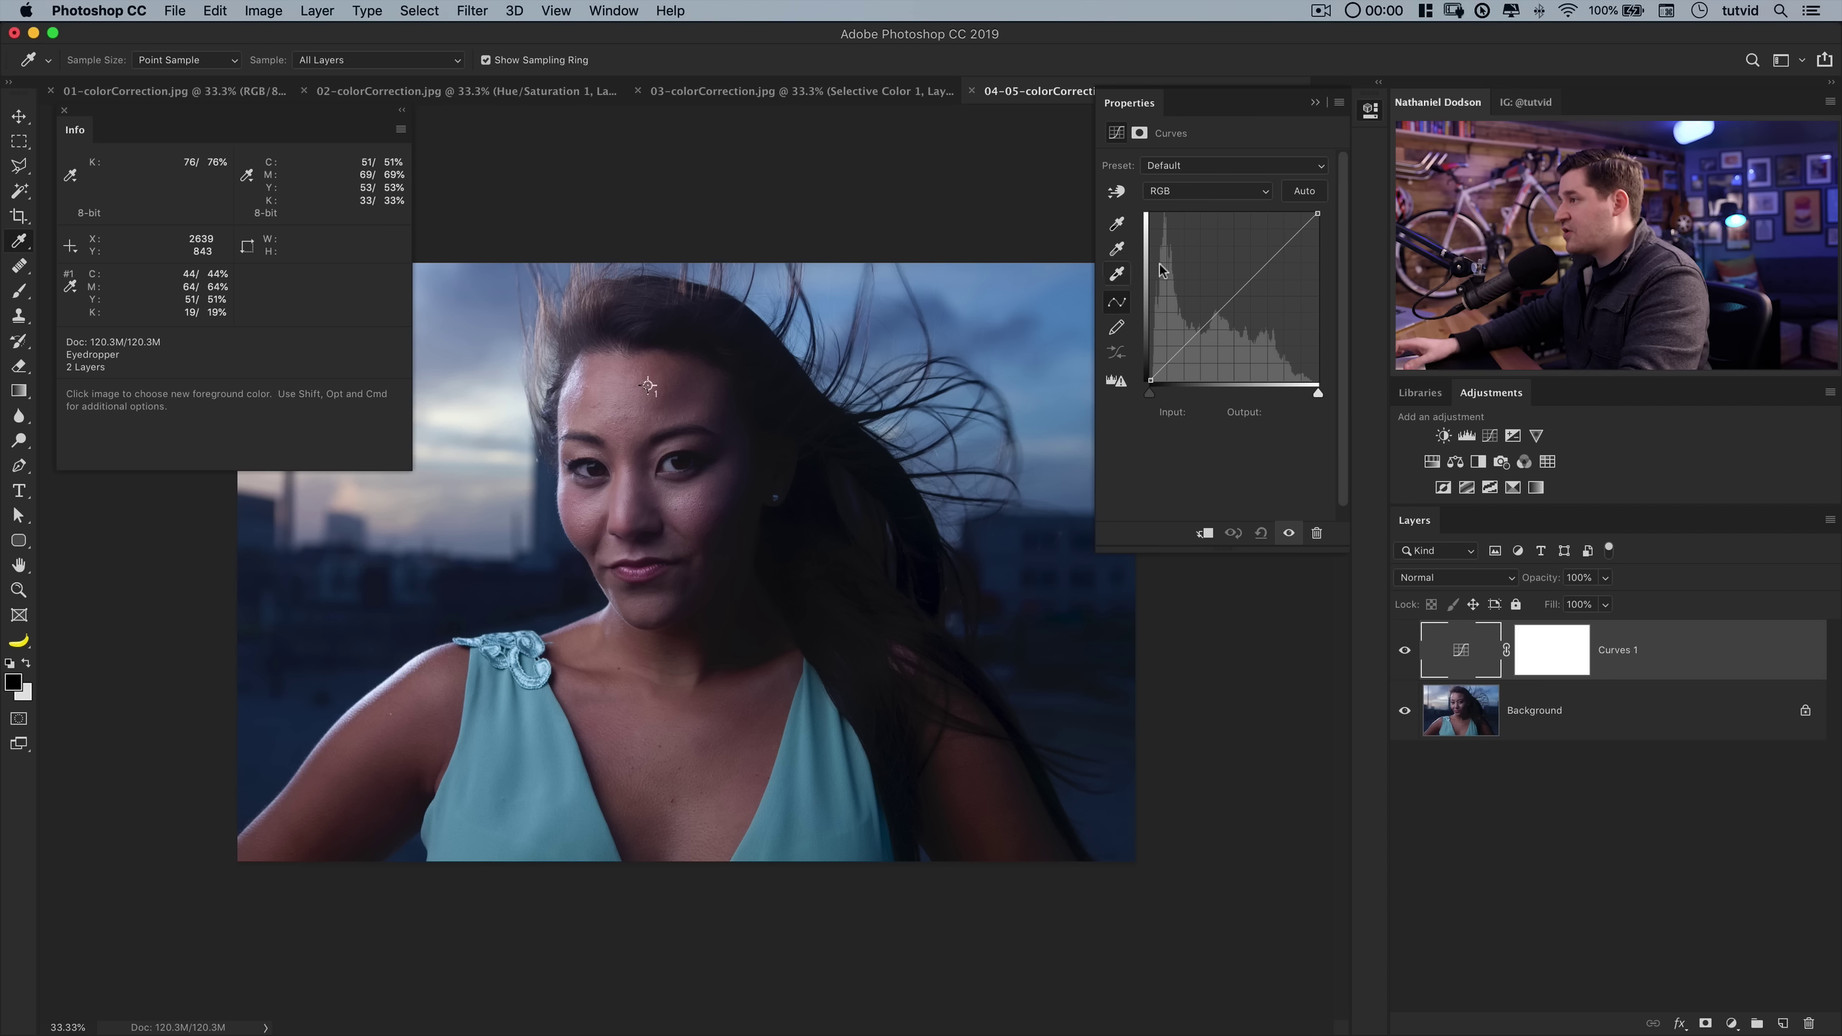
- Lower the Blue curve's midtone so 126 maps to 92, and add sampler #2 on the hair
{"action": "left_click", "coordinate": [1208, 191]}
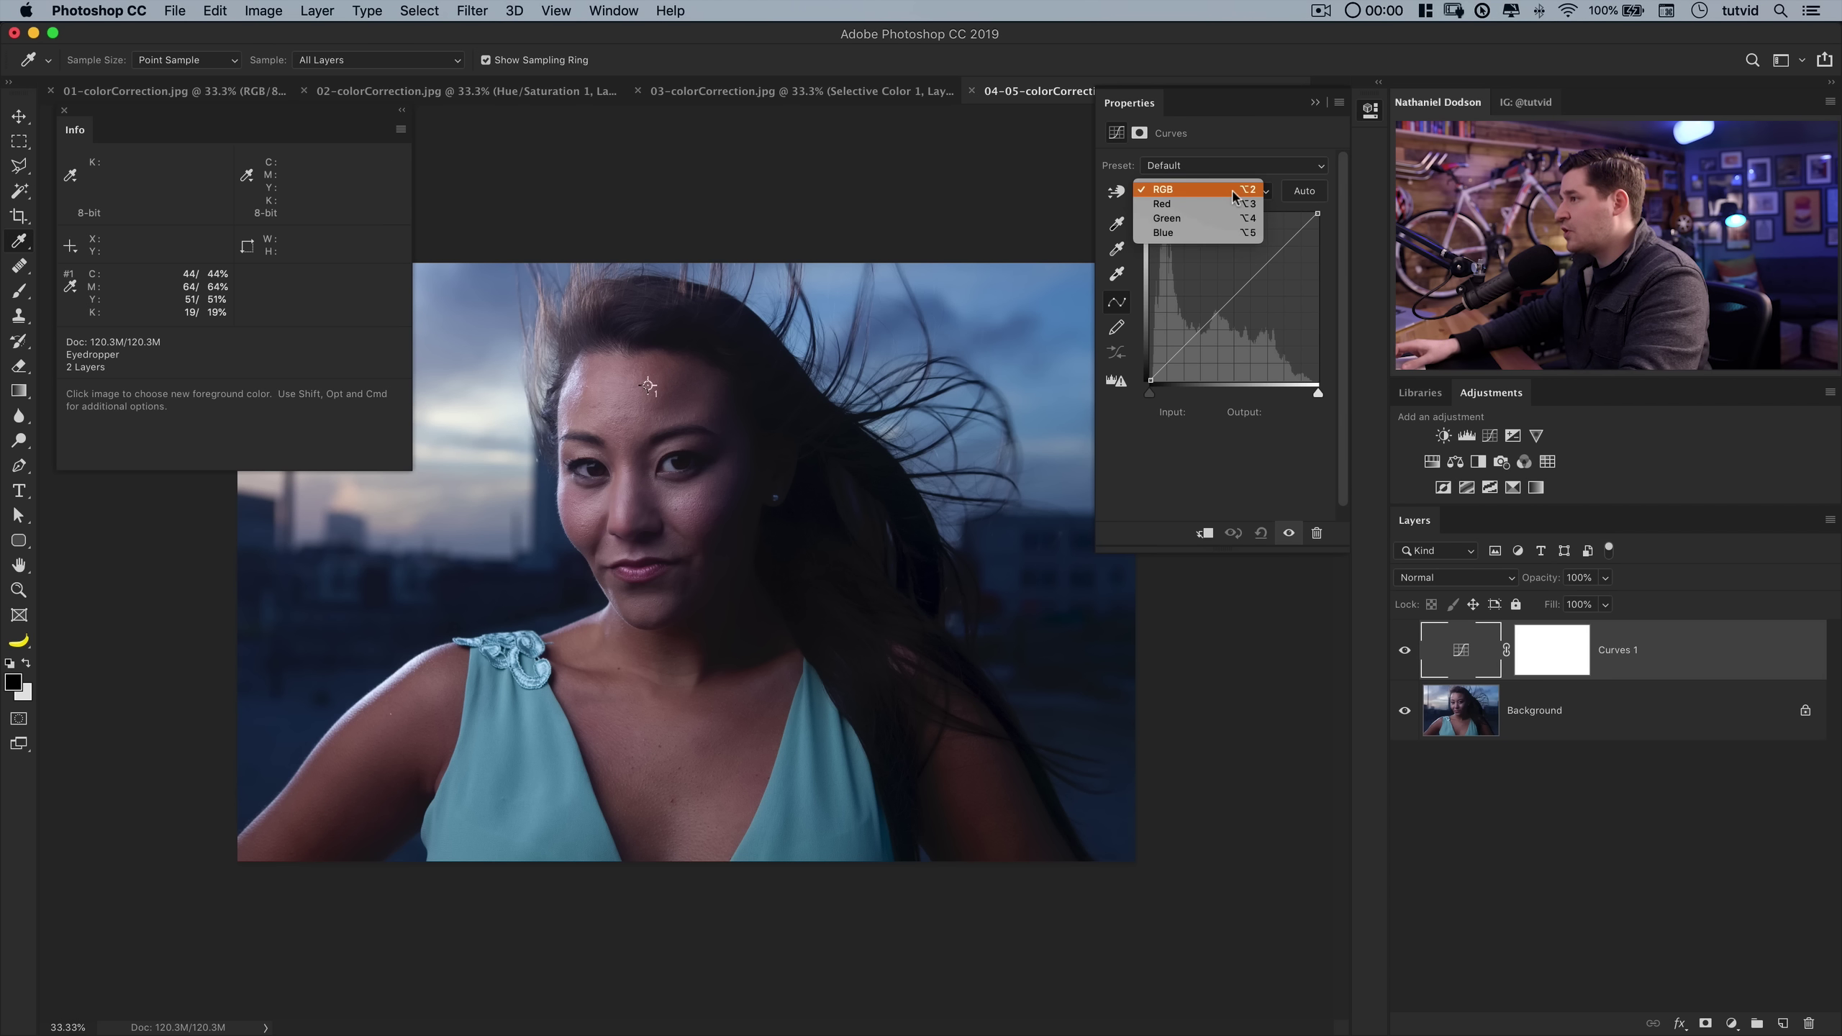
{"action": "left_click", "coordinate": [1186, 234]}
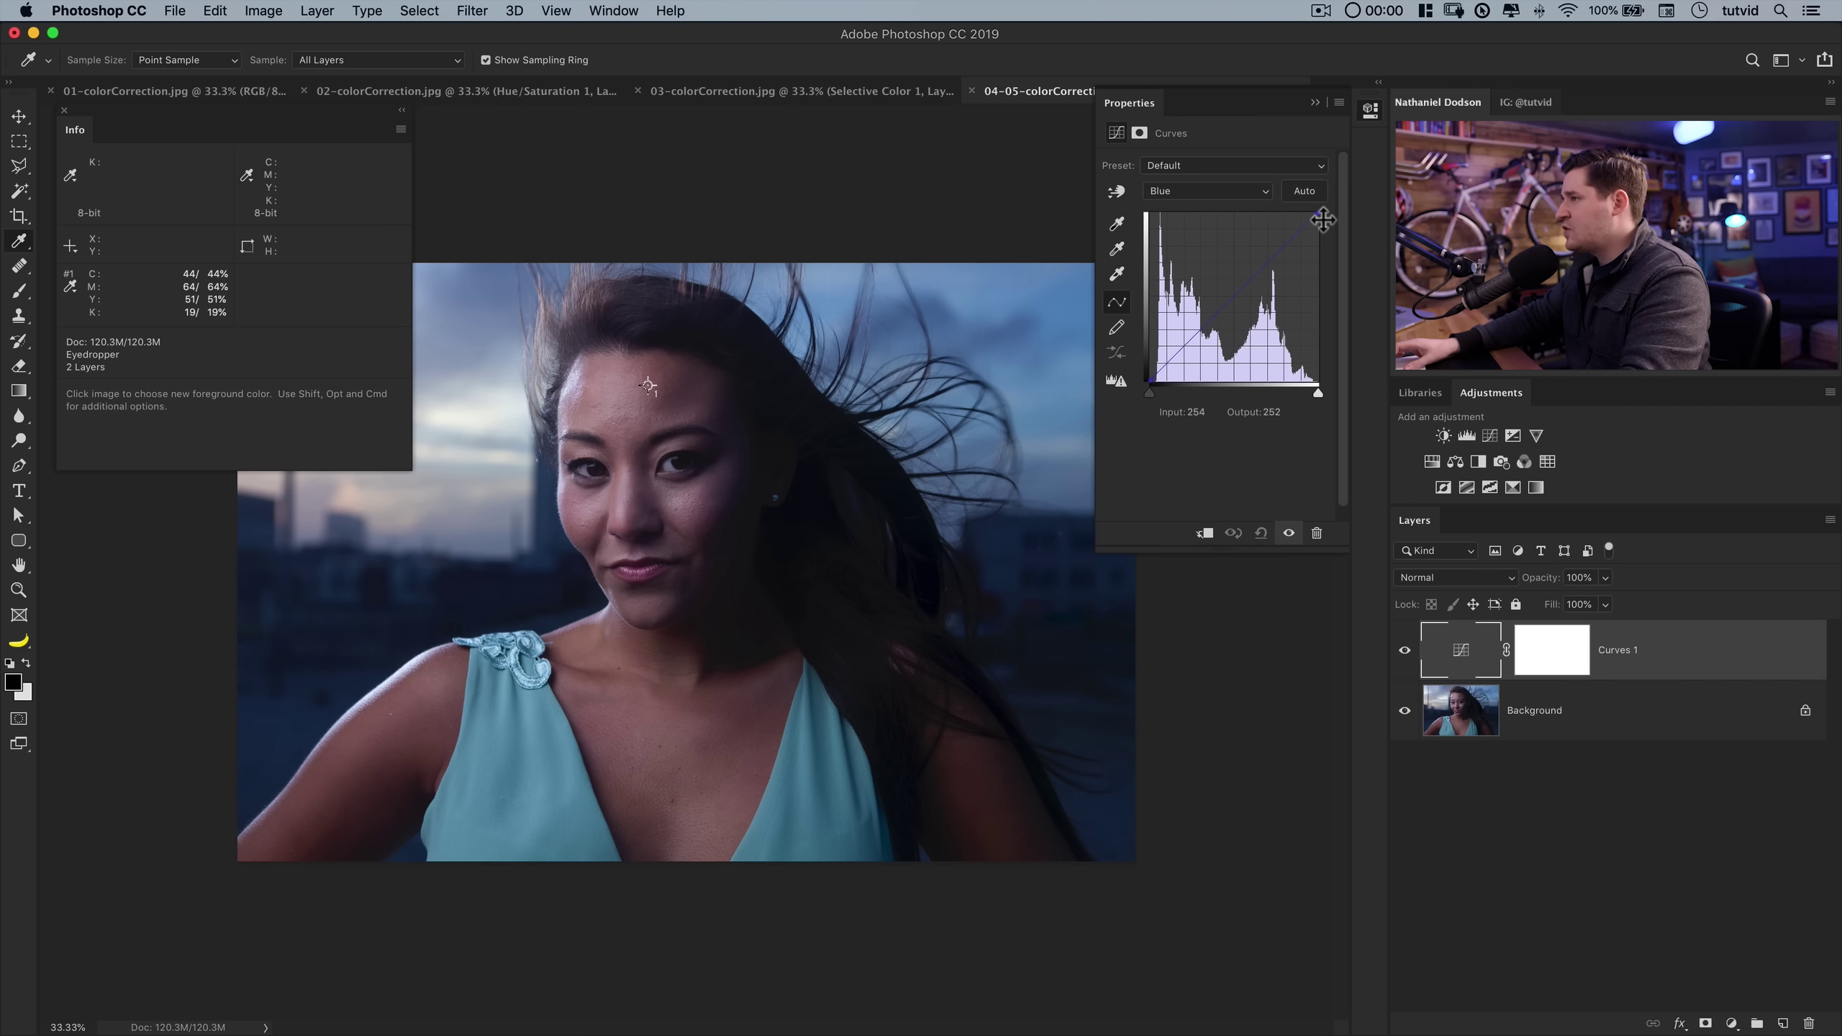
{"action": "left_click_drag", "start_coordinate": [1217, 314], "coordinate": [1221, 278]}
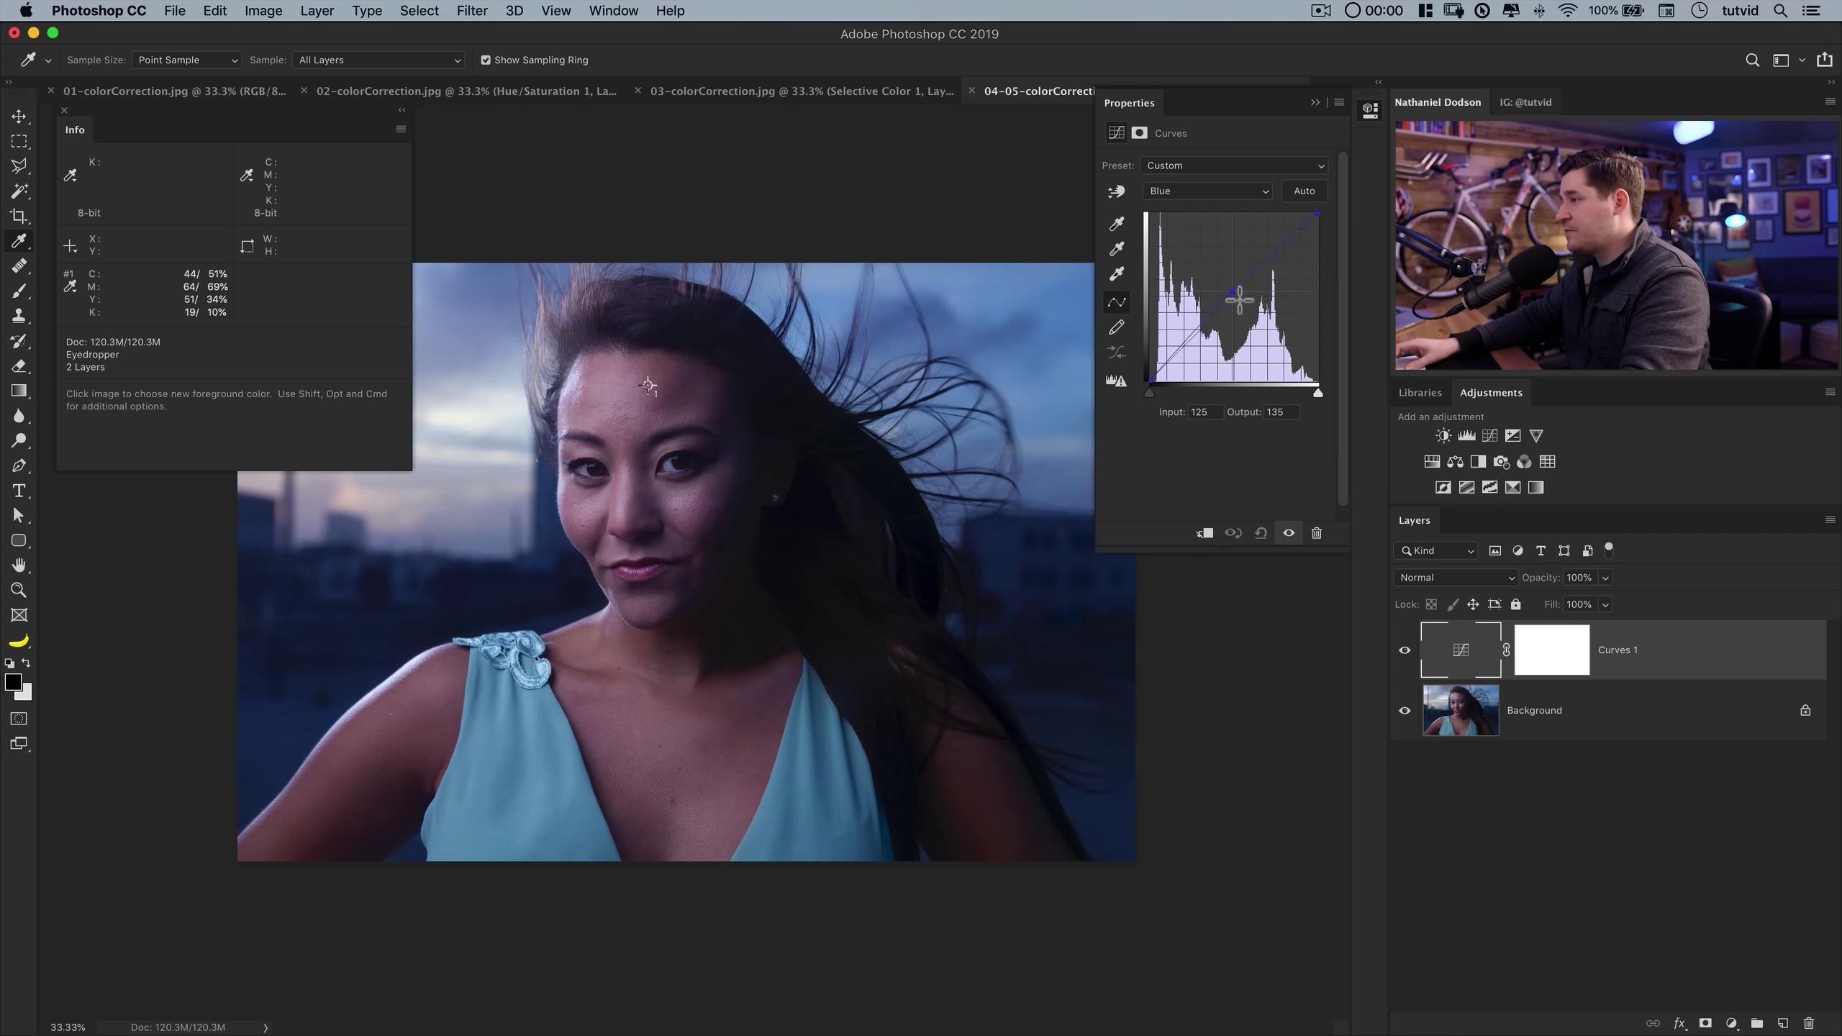
{"action": "left_click_drag", "start_coordinate": [1240, 300], "coordinate": [1246, 318]}
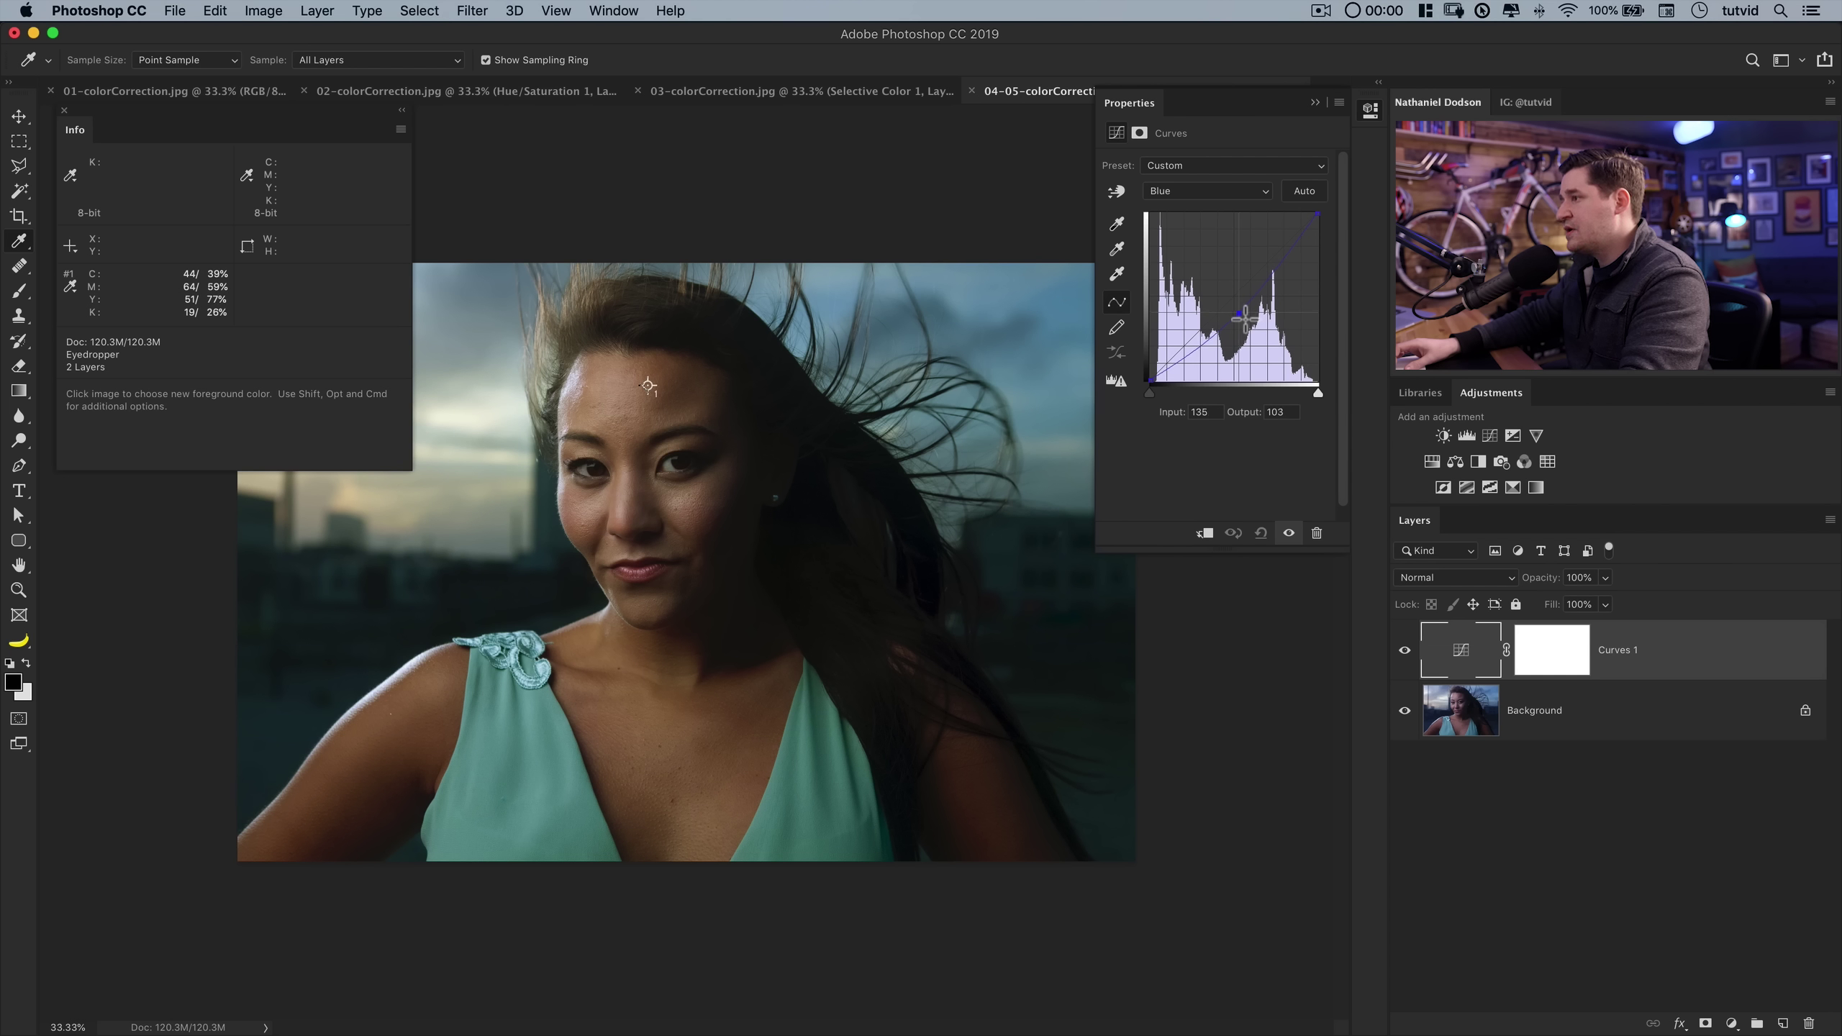
{"action": "left_click_drag", "start_coordinate": [1245, 320], "coordinate": [1239, 325]}
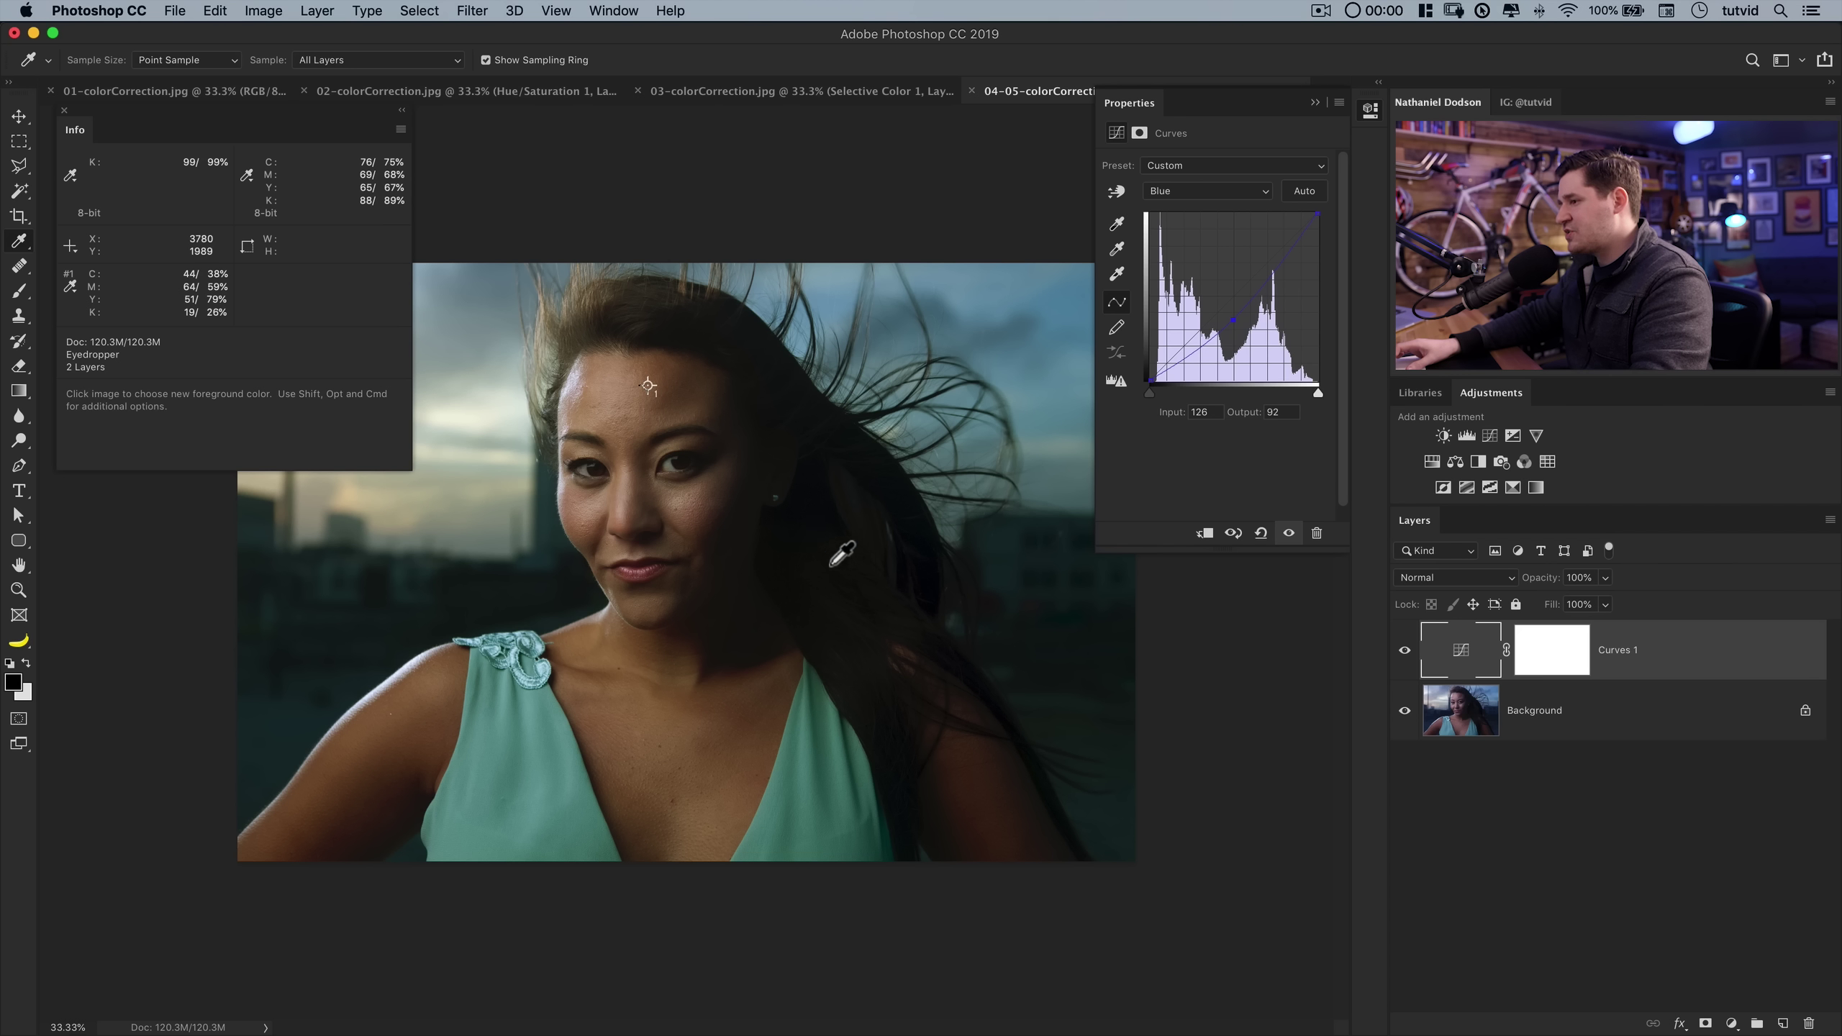
{"action": "key", "text": "shift"}
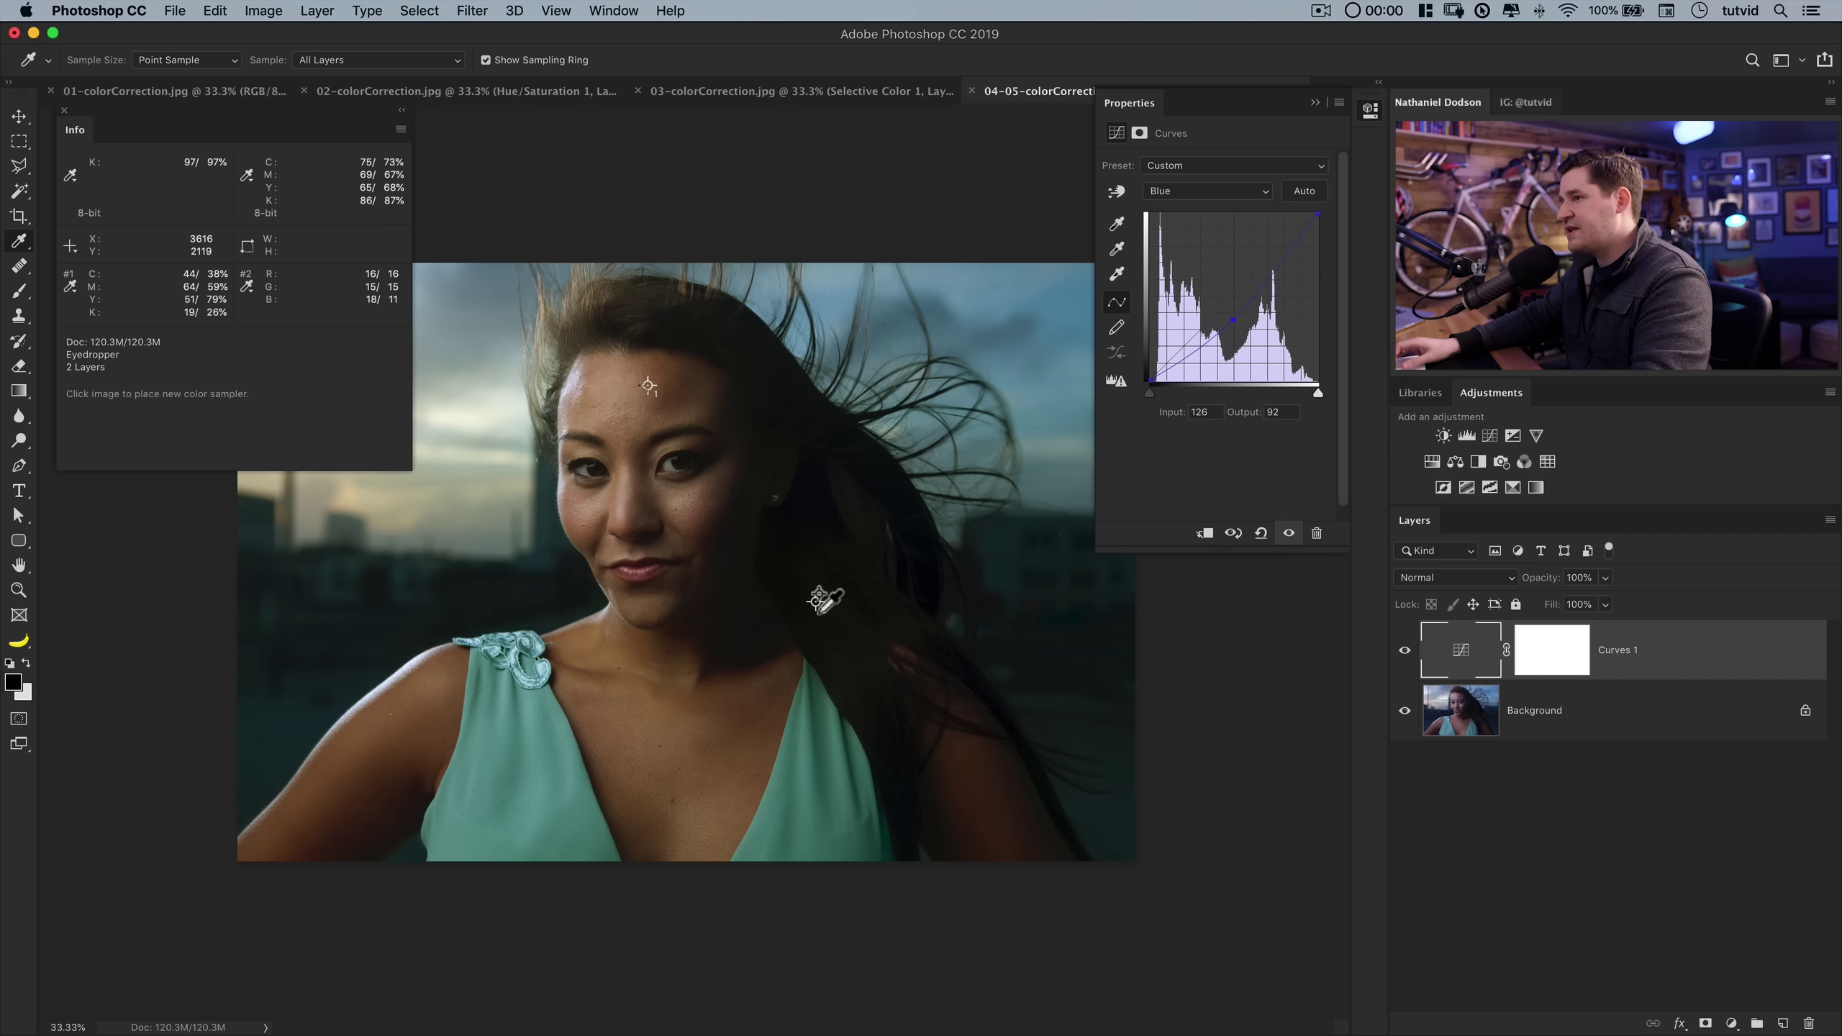
{"action": "left_click", "coordinate": [816, 603], "text": "shift"}
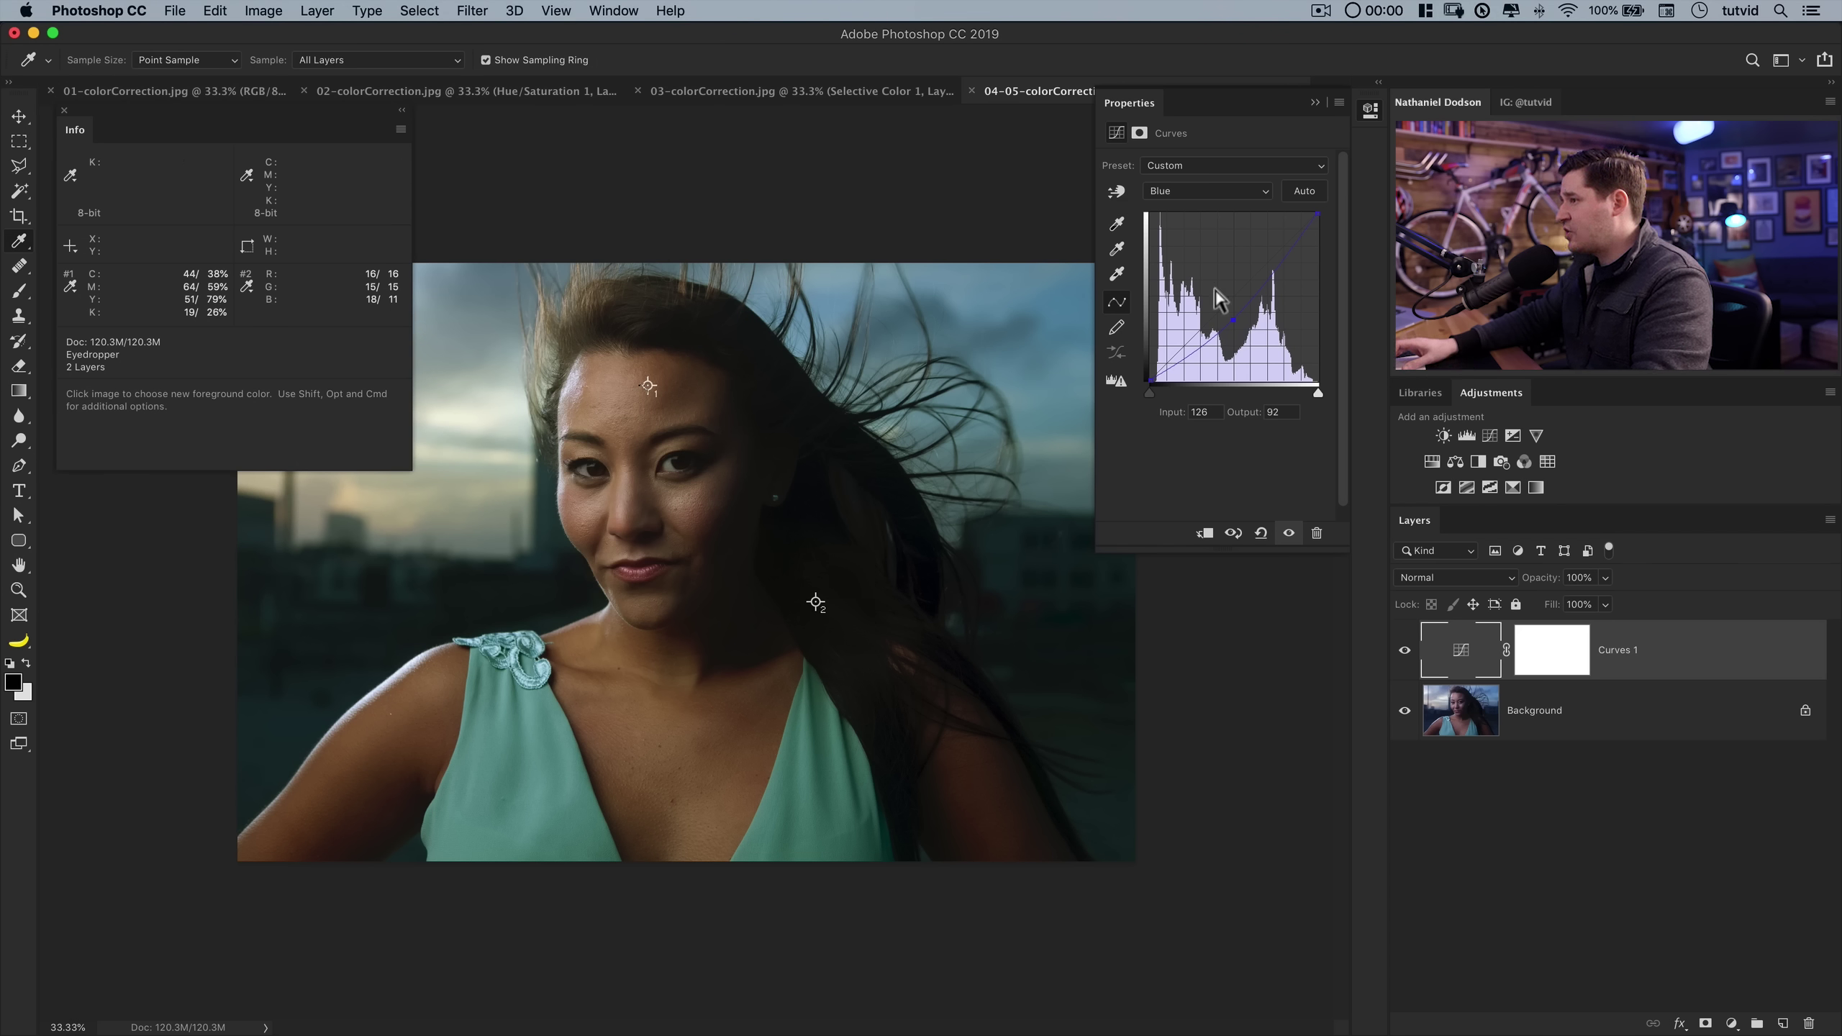
- Use the targeted adjustment tool on the dark hair to cut Blue in the shadows, midtone at about 132→108
{"action": "left_click", "coordinate": [1117, 193]}
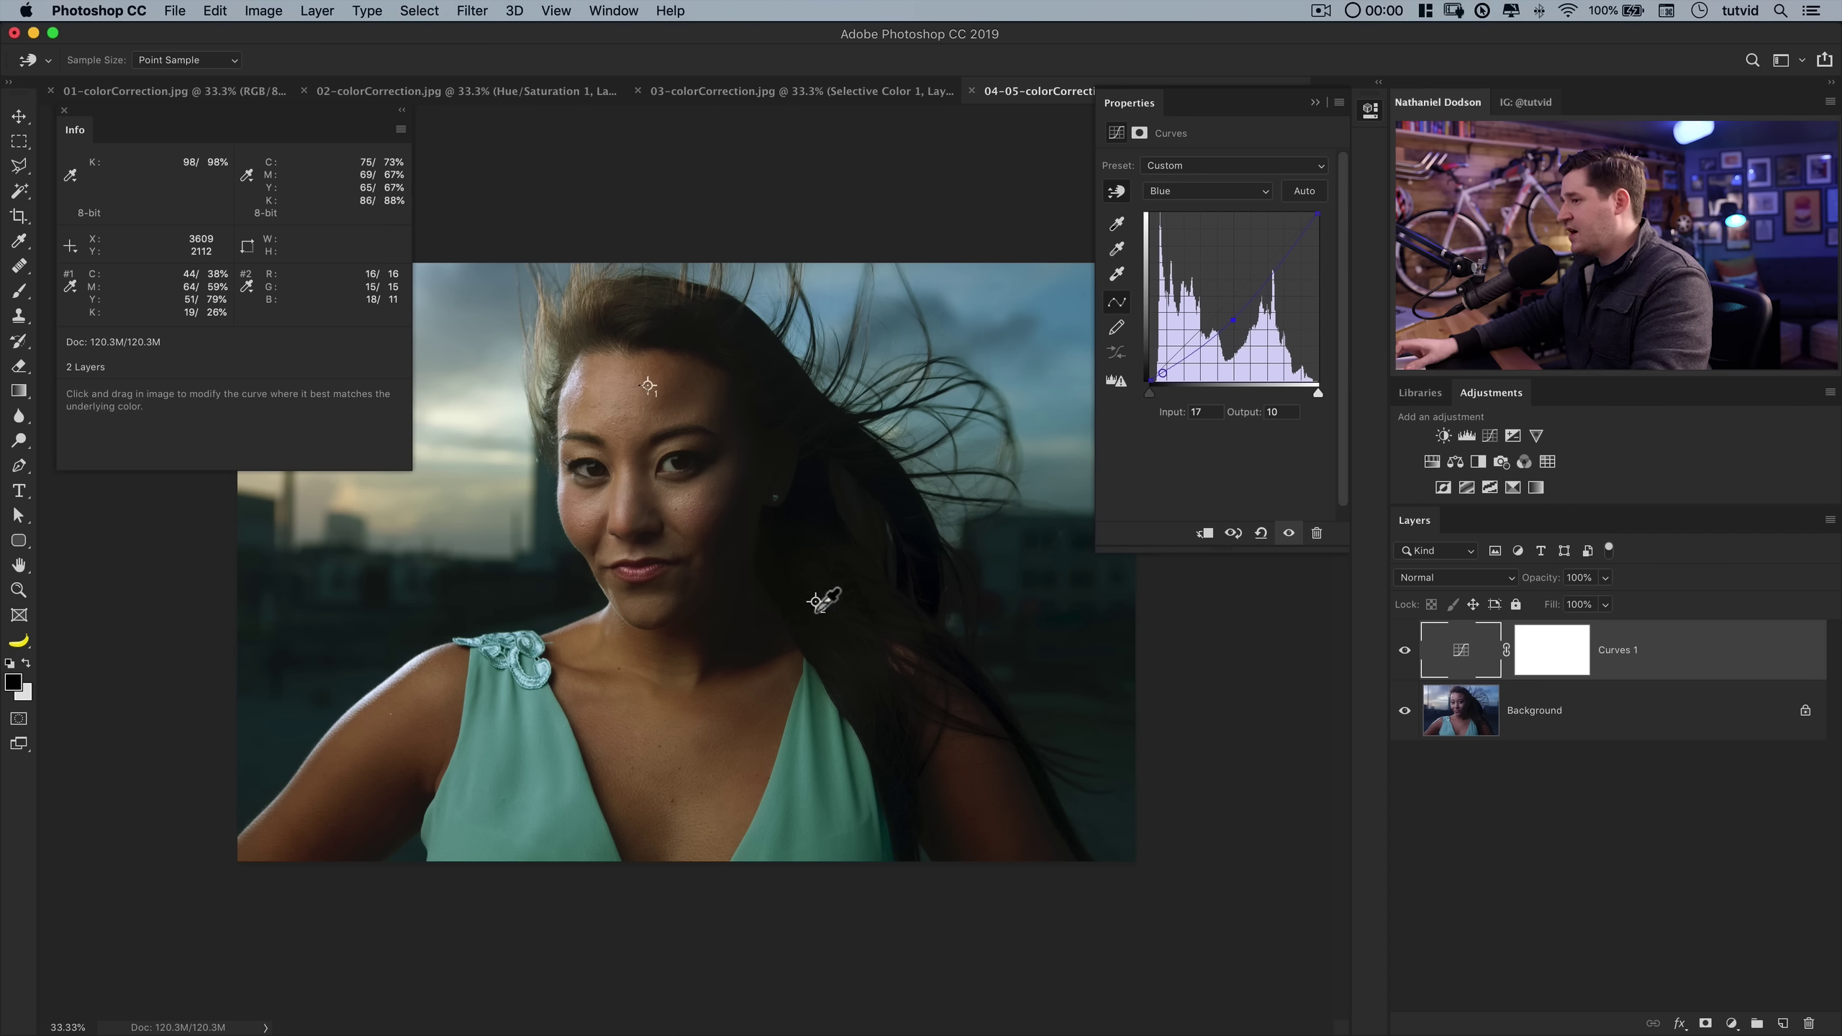
{"action": "left_click_drag", "start_coordinate": [817, 605], "coordinate": [818, 600]}
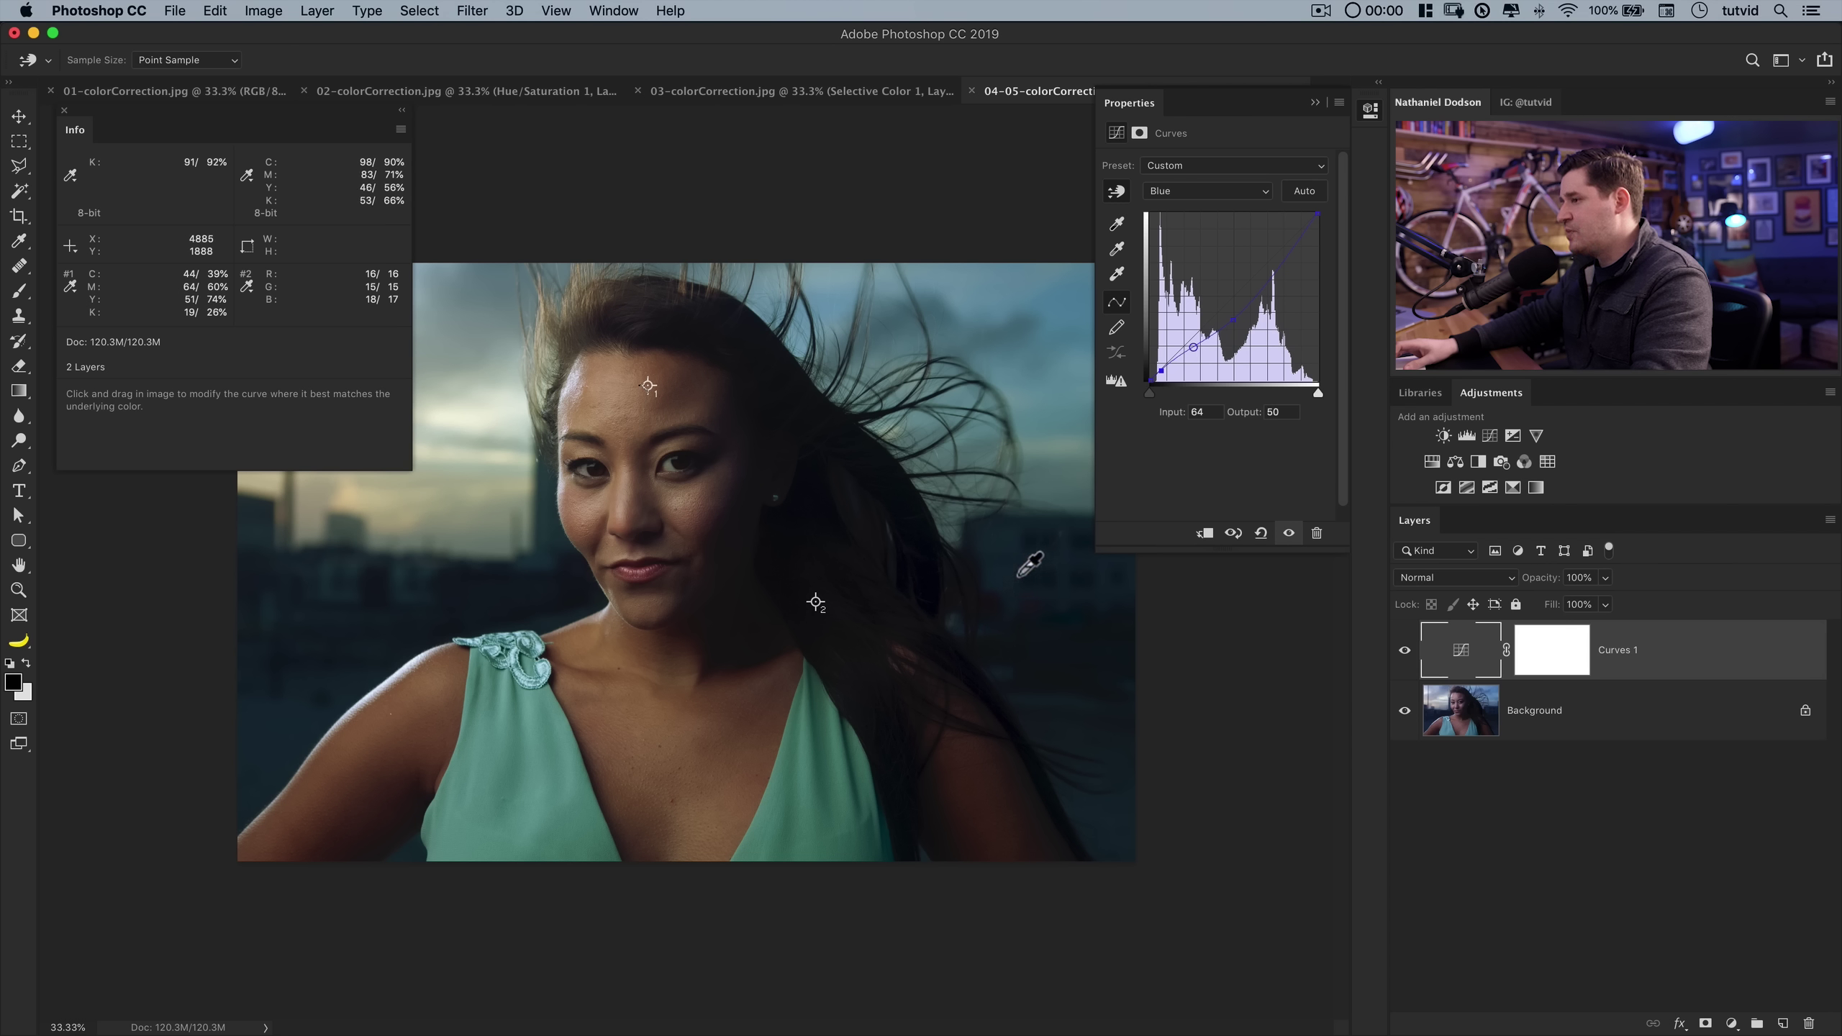
{"action": "left_click_drag", "start_coordinate": [1010, 575], "coordinate": [1019, 572]}
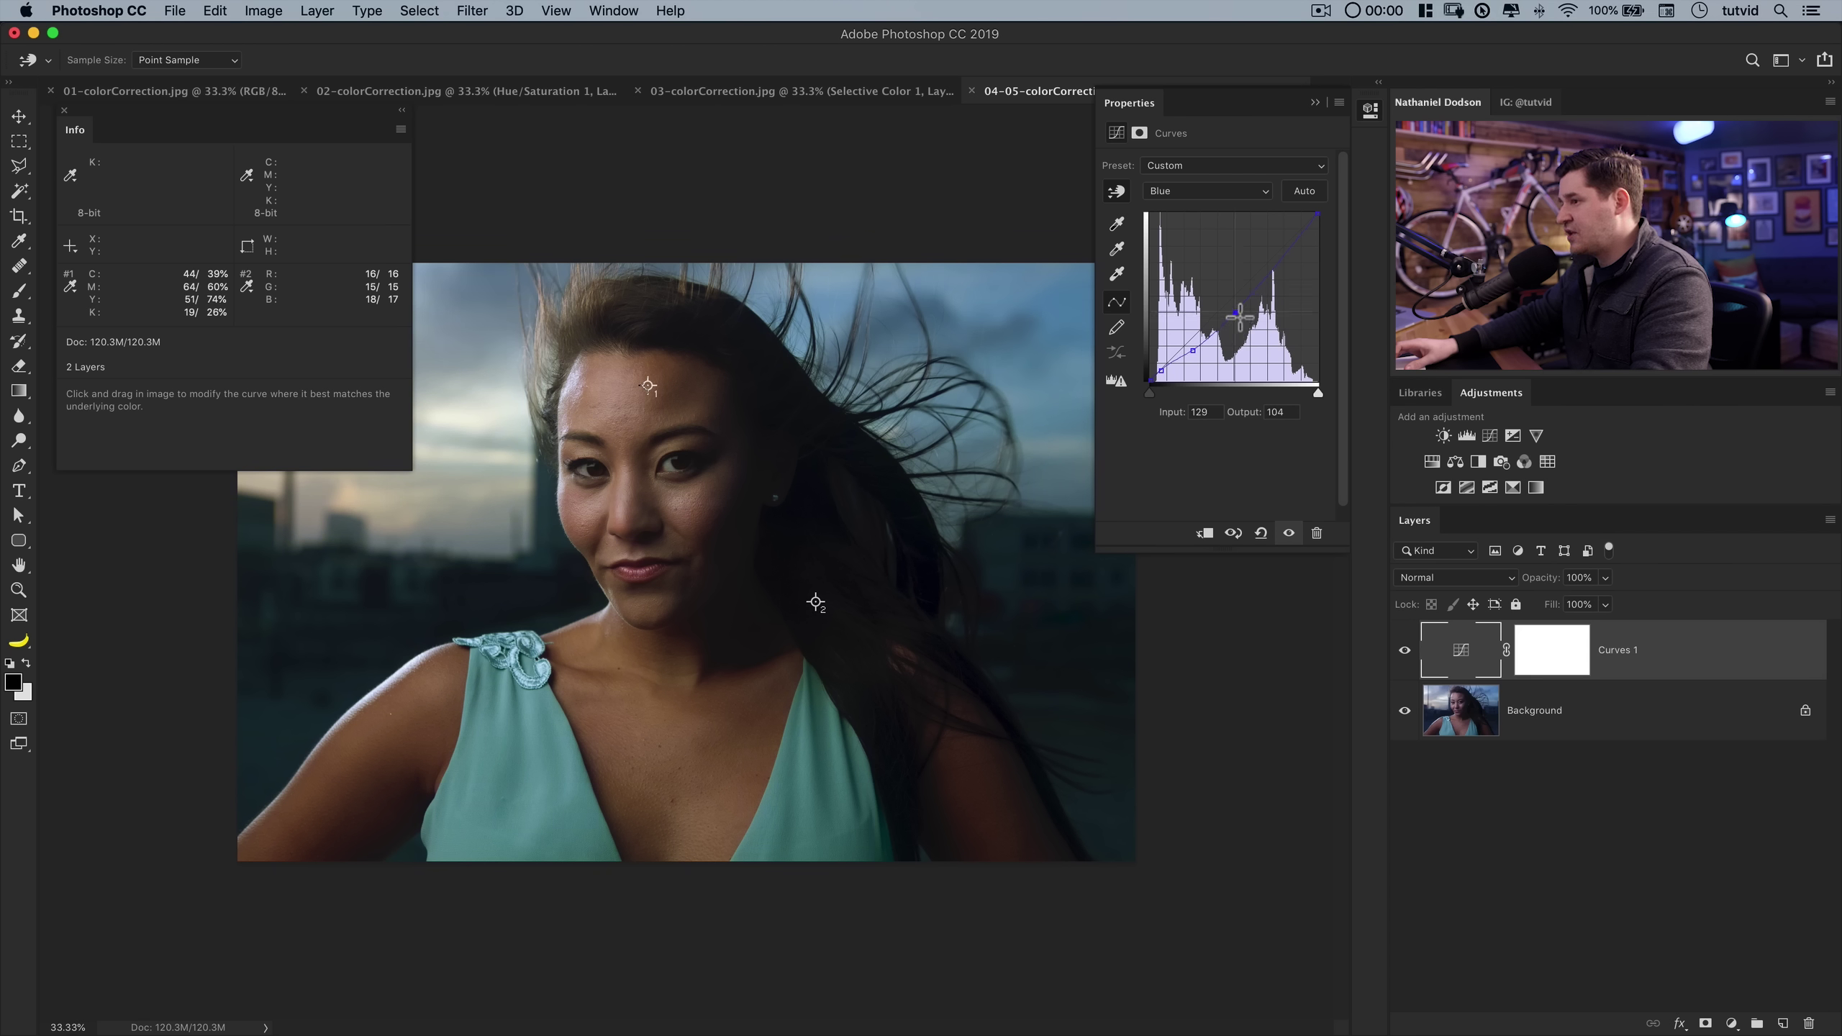
{"action": "left_click_drag", "start_coordinate": [1241, 314], "coordinate": [1242, 313]}
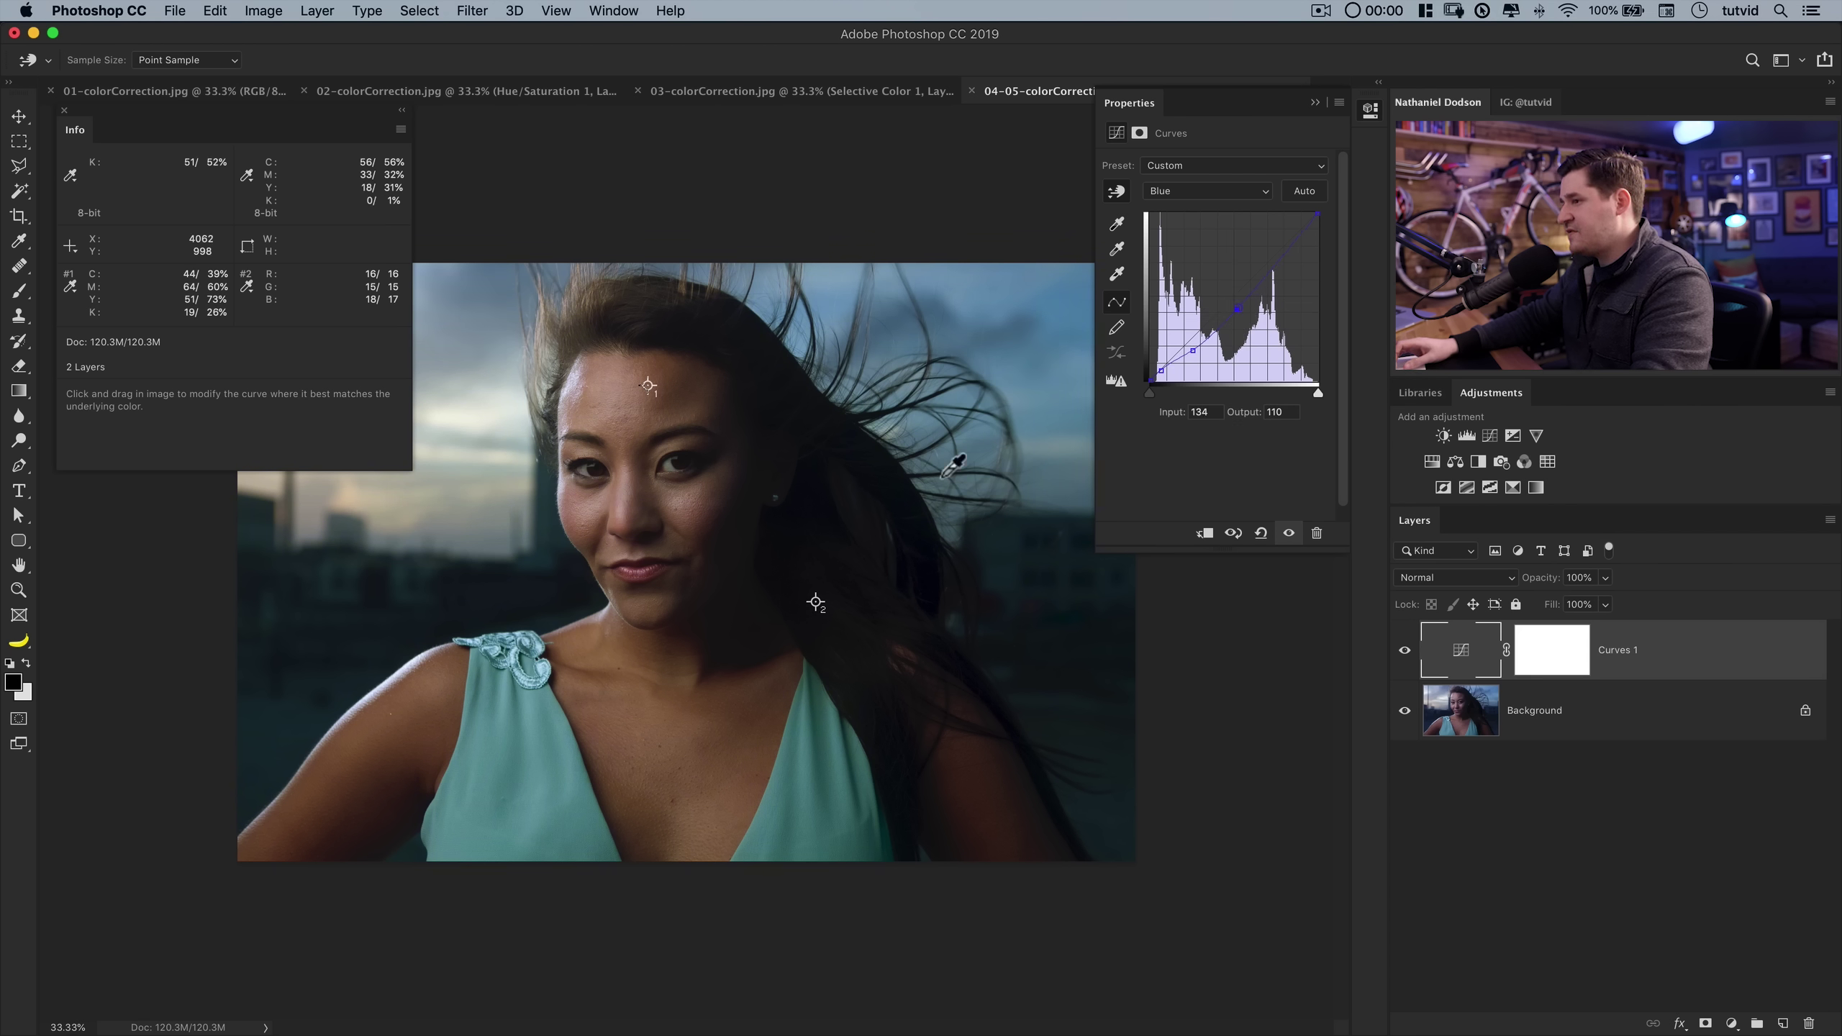
{"action": "left_click", "coordinate": [1196, 193]}
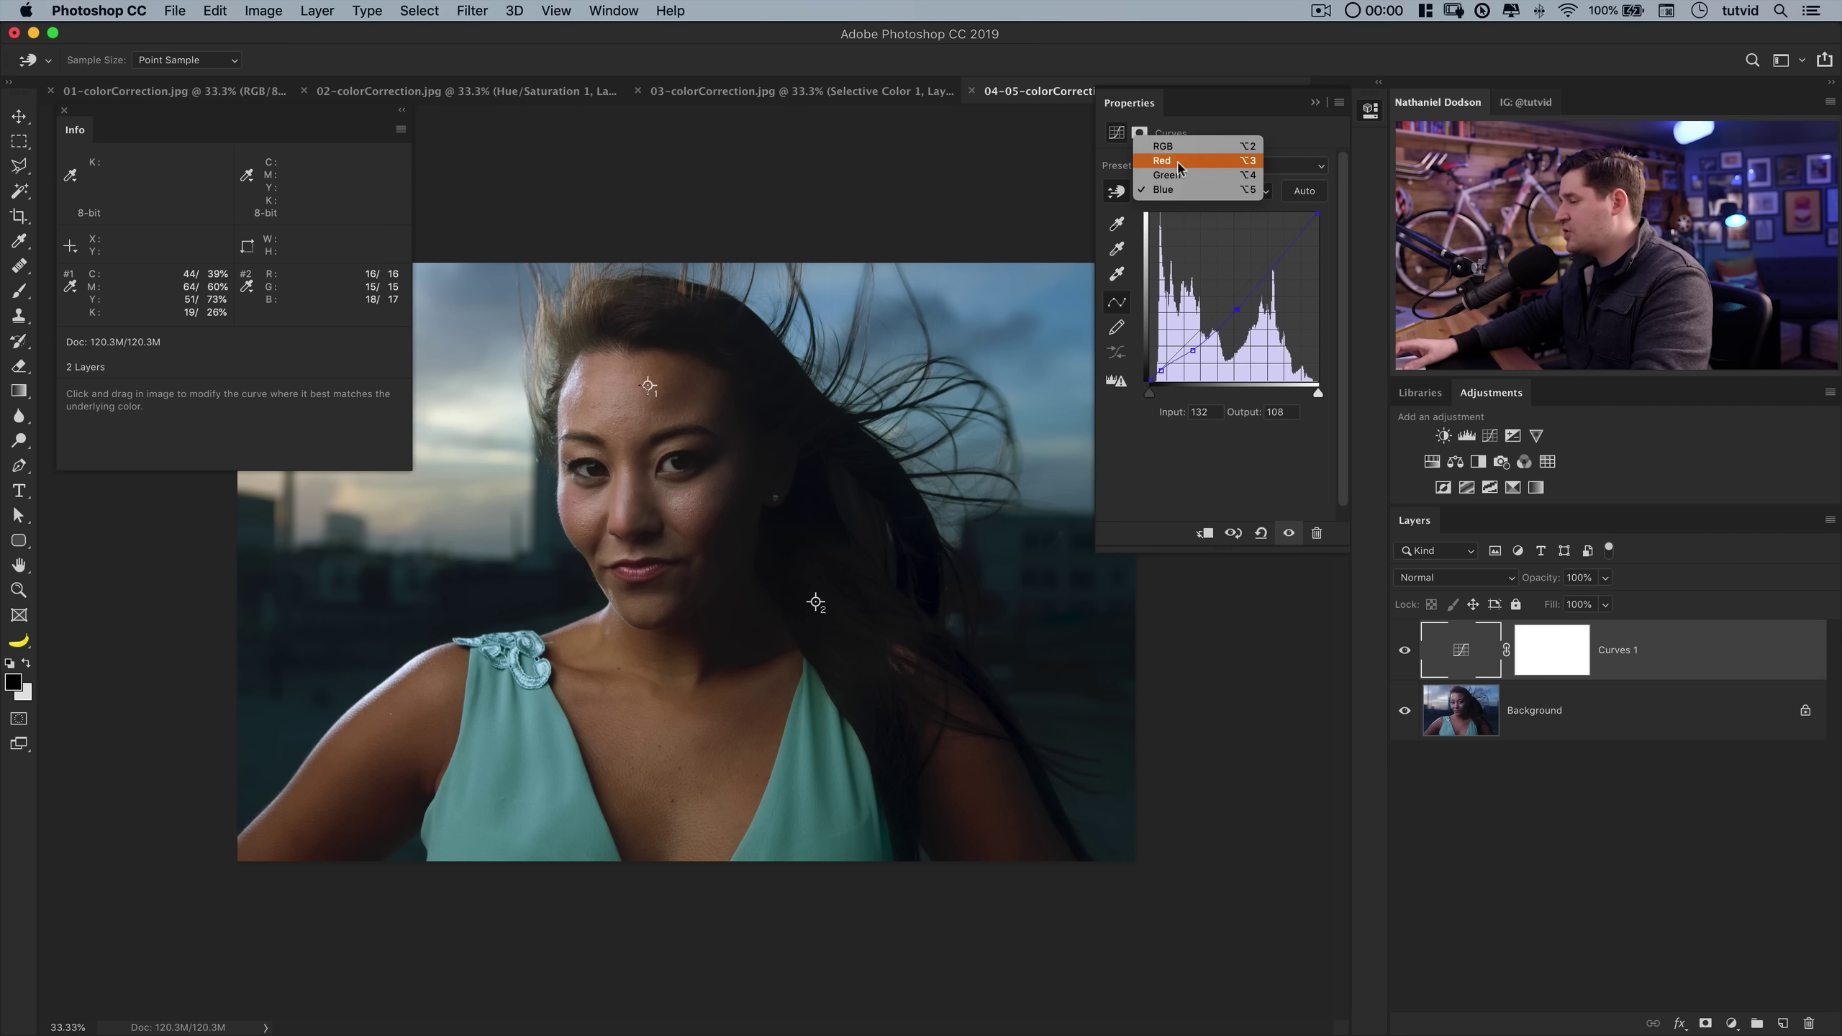
- Raise the Red curve on the forehead skin tone so 134 maps to 149
{"action": "left_click", "coordinate": [1182, 155]}
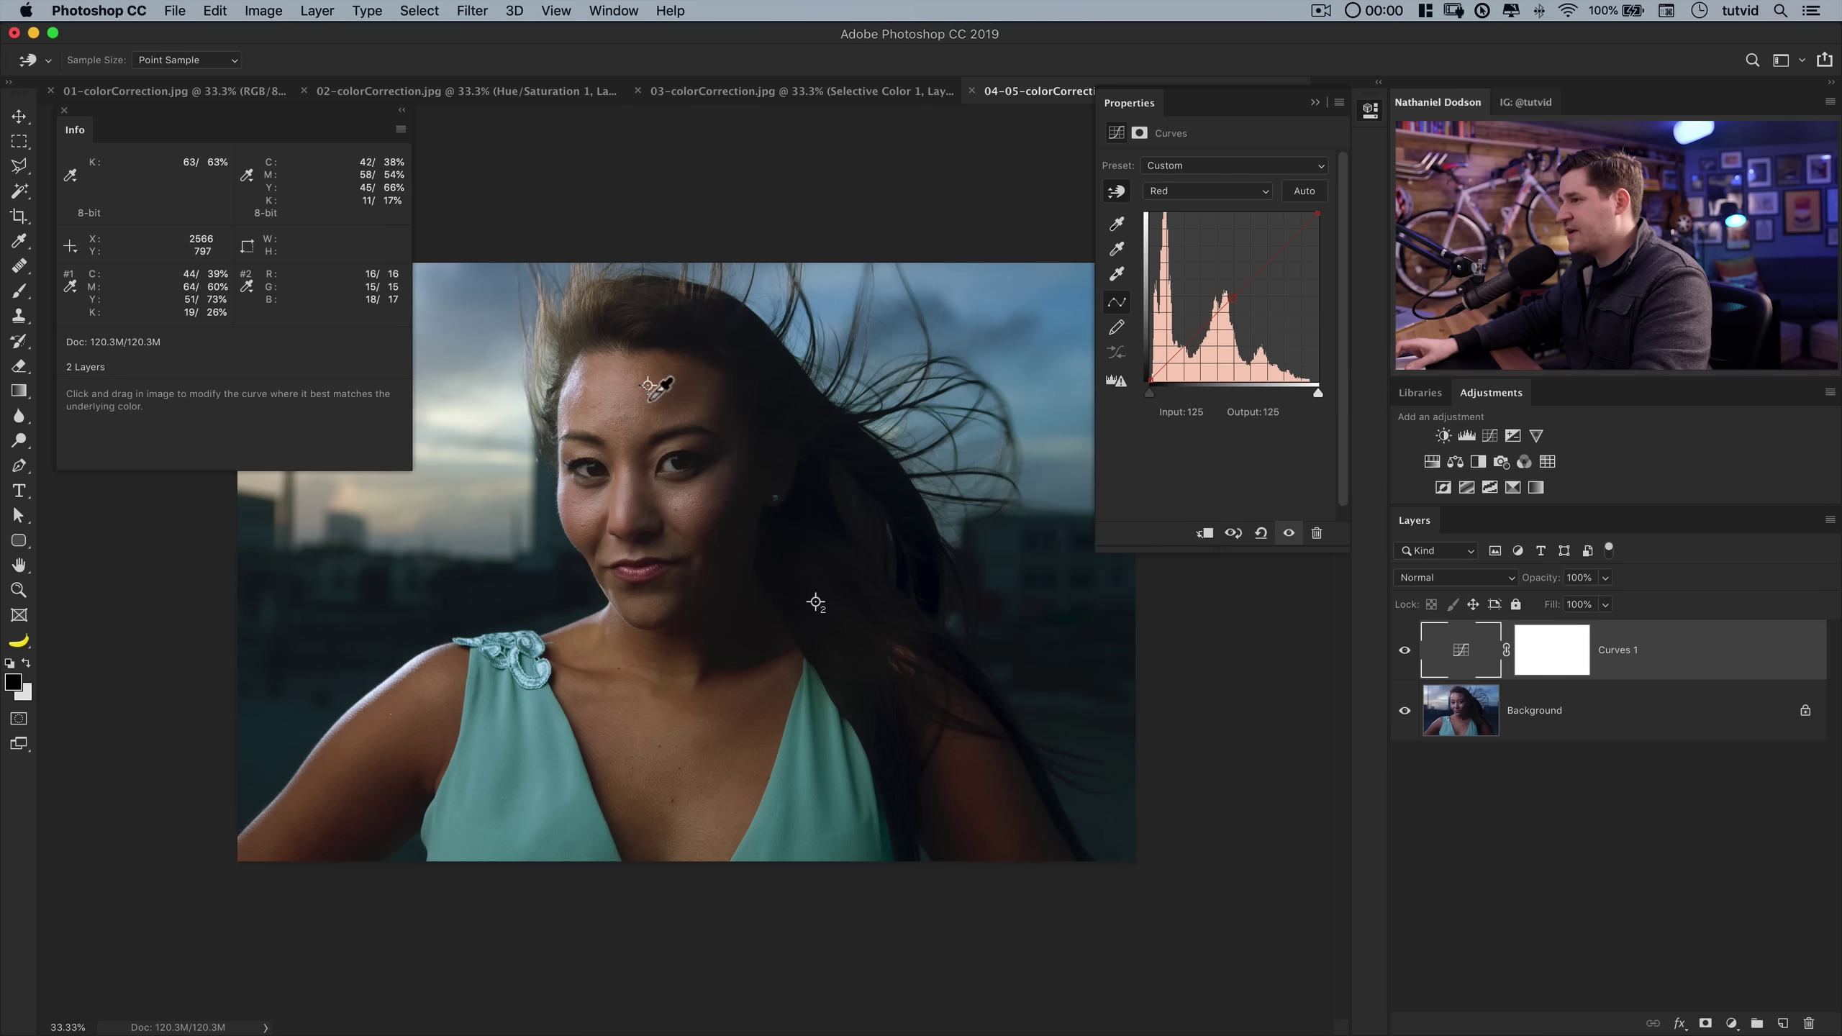
{"action": "left_click_drag", "start_coordinate": [649, 389], "coordinate": [650, 386]}
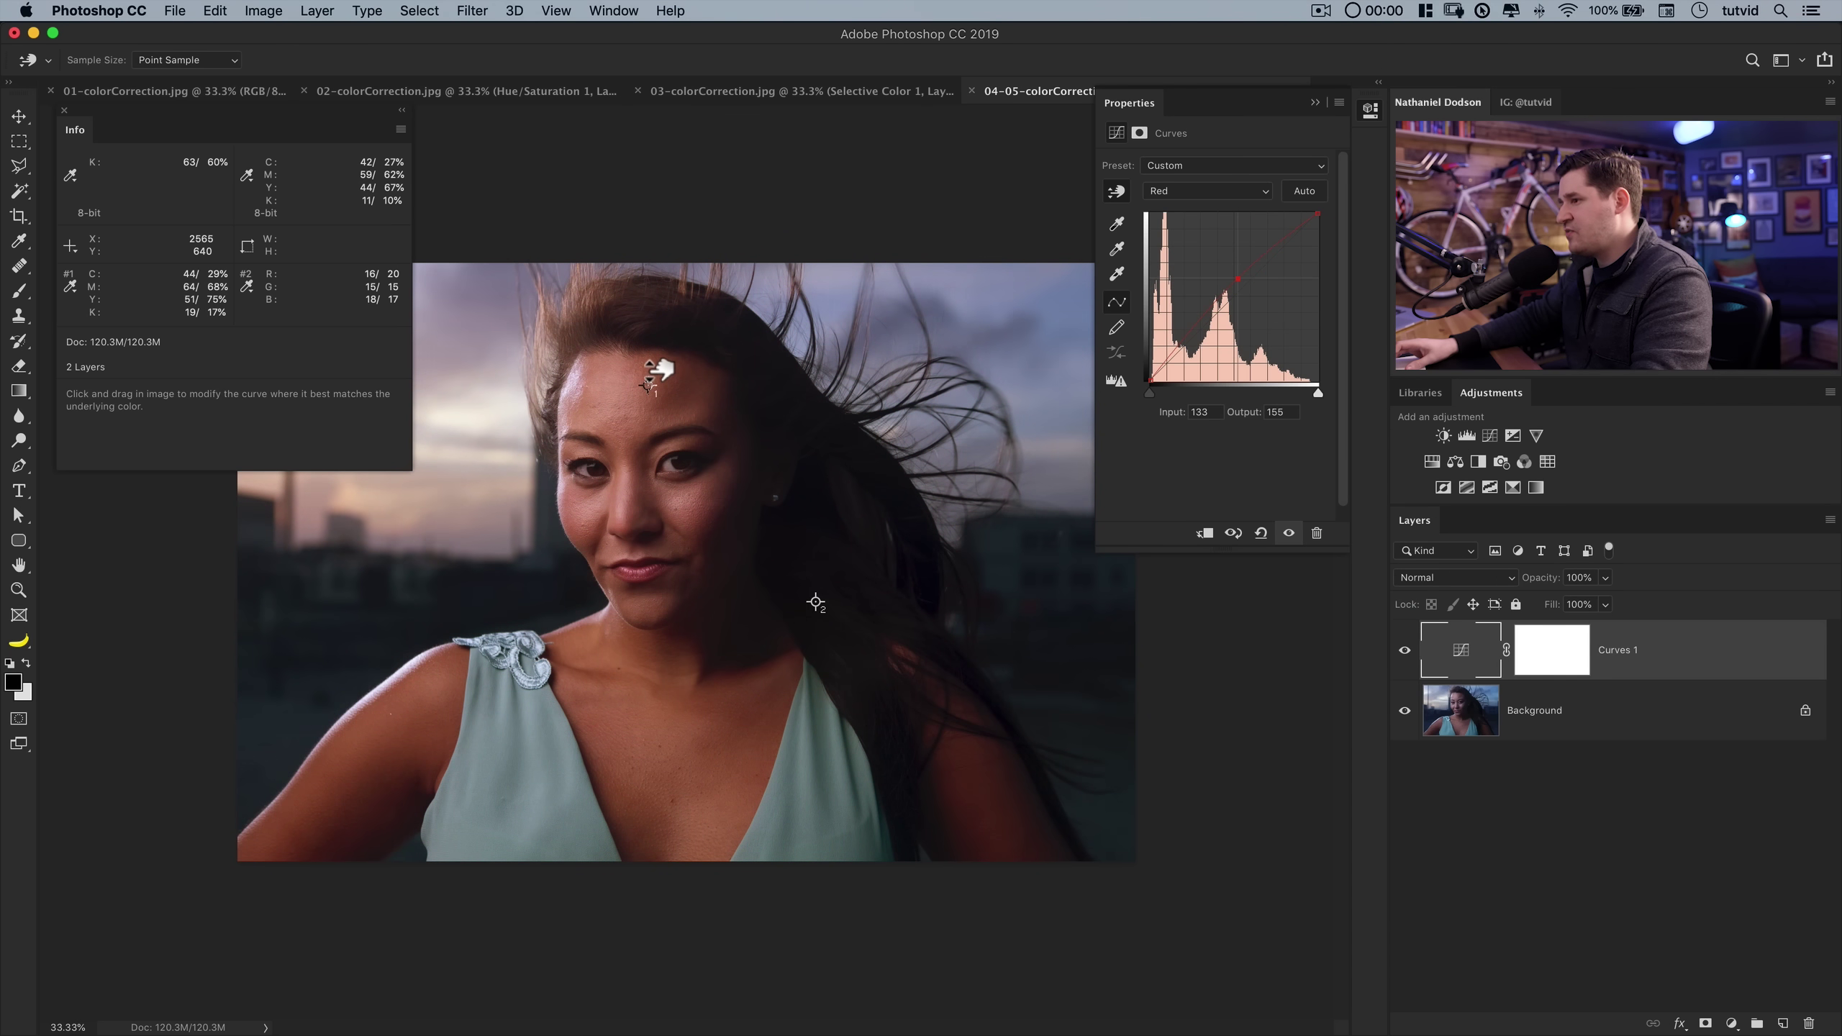
{"action": "left_click_drag", "start_coordinate": [656, 372], "coordinate": [657, 375]}
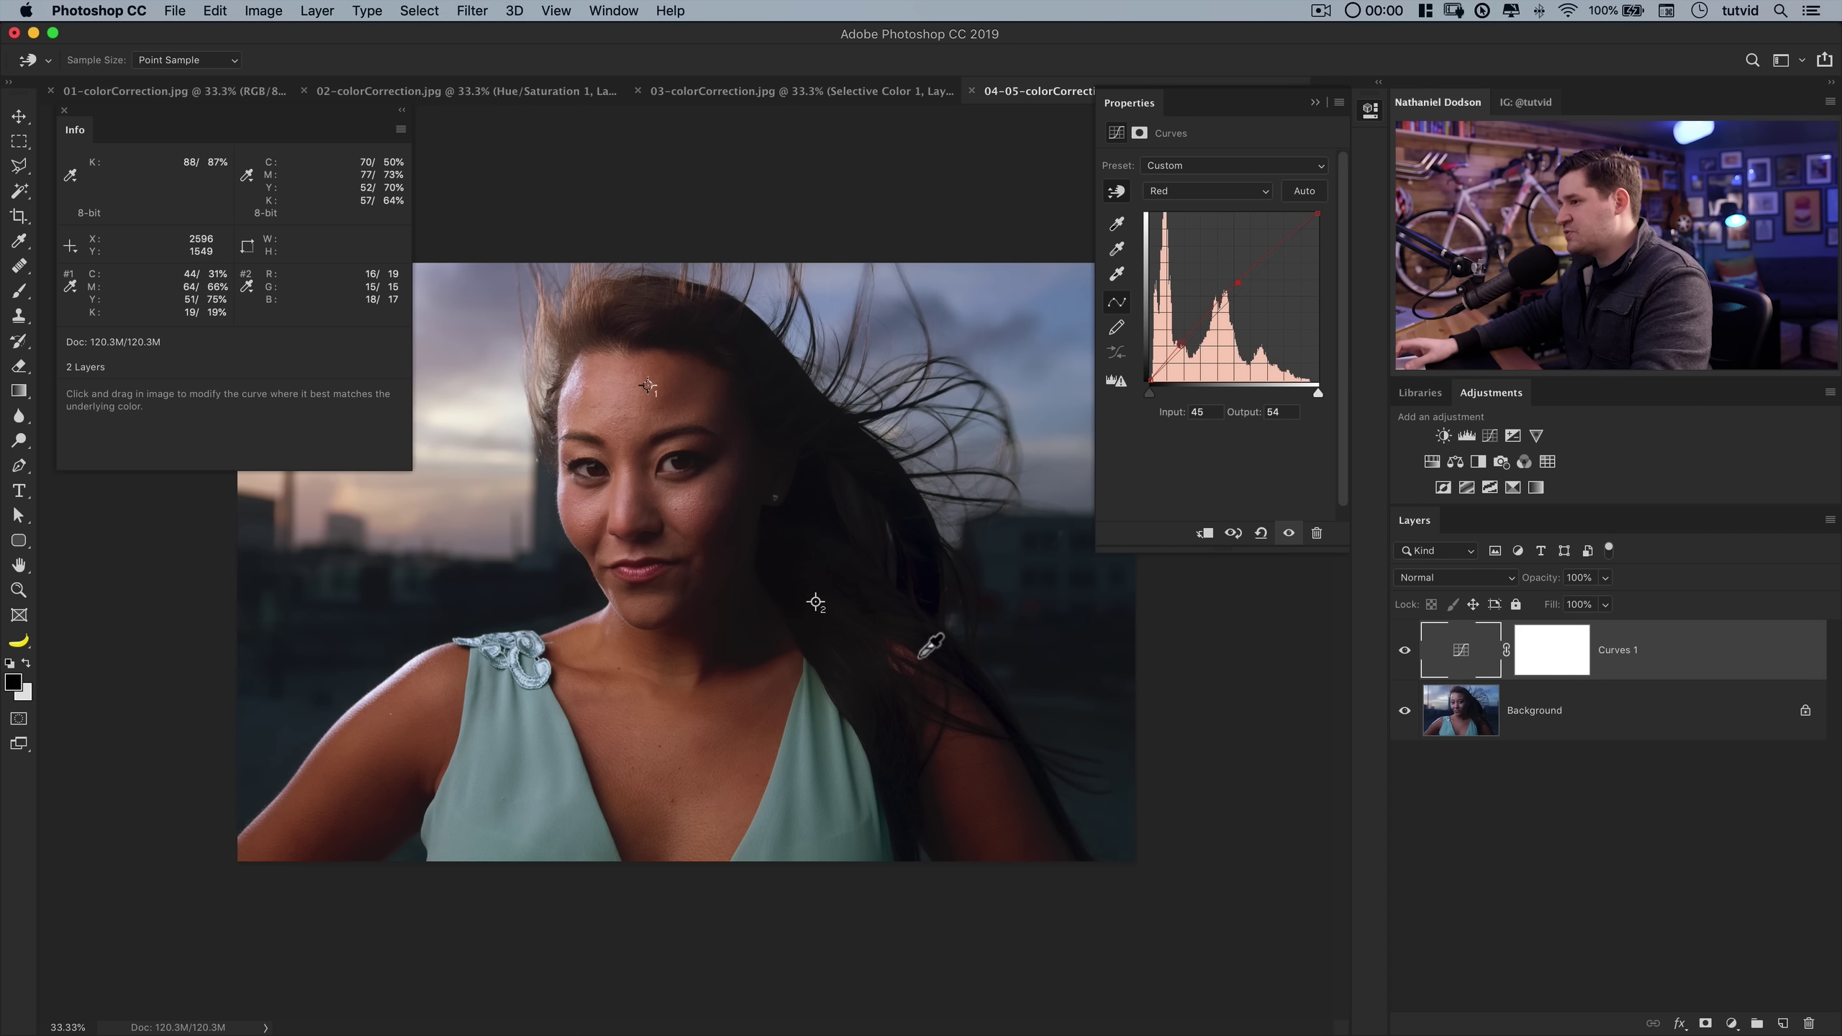
- Lower the Green curve at 104 to 98 on the forehead, then hide Curves 1 to compare
{"action": "left_click", "coordinate": [1192, 192]}
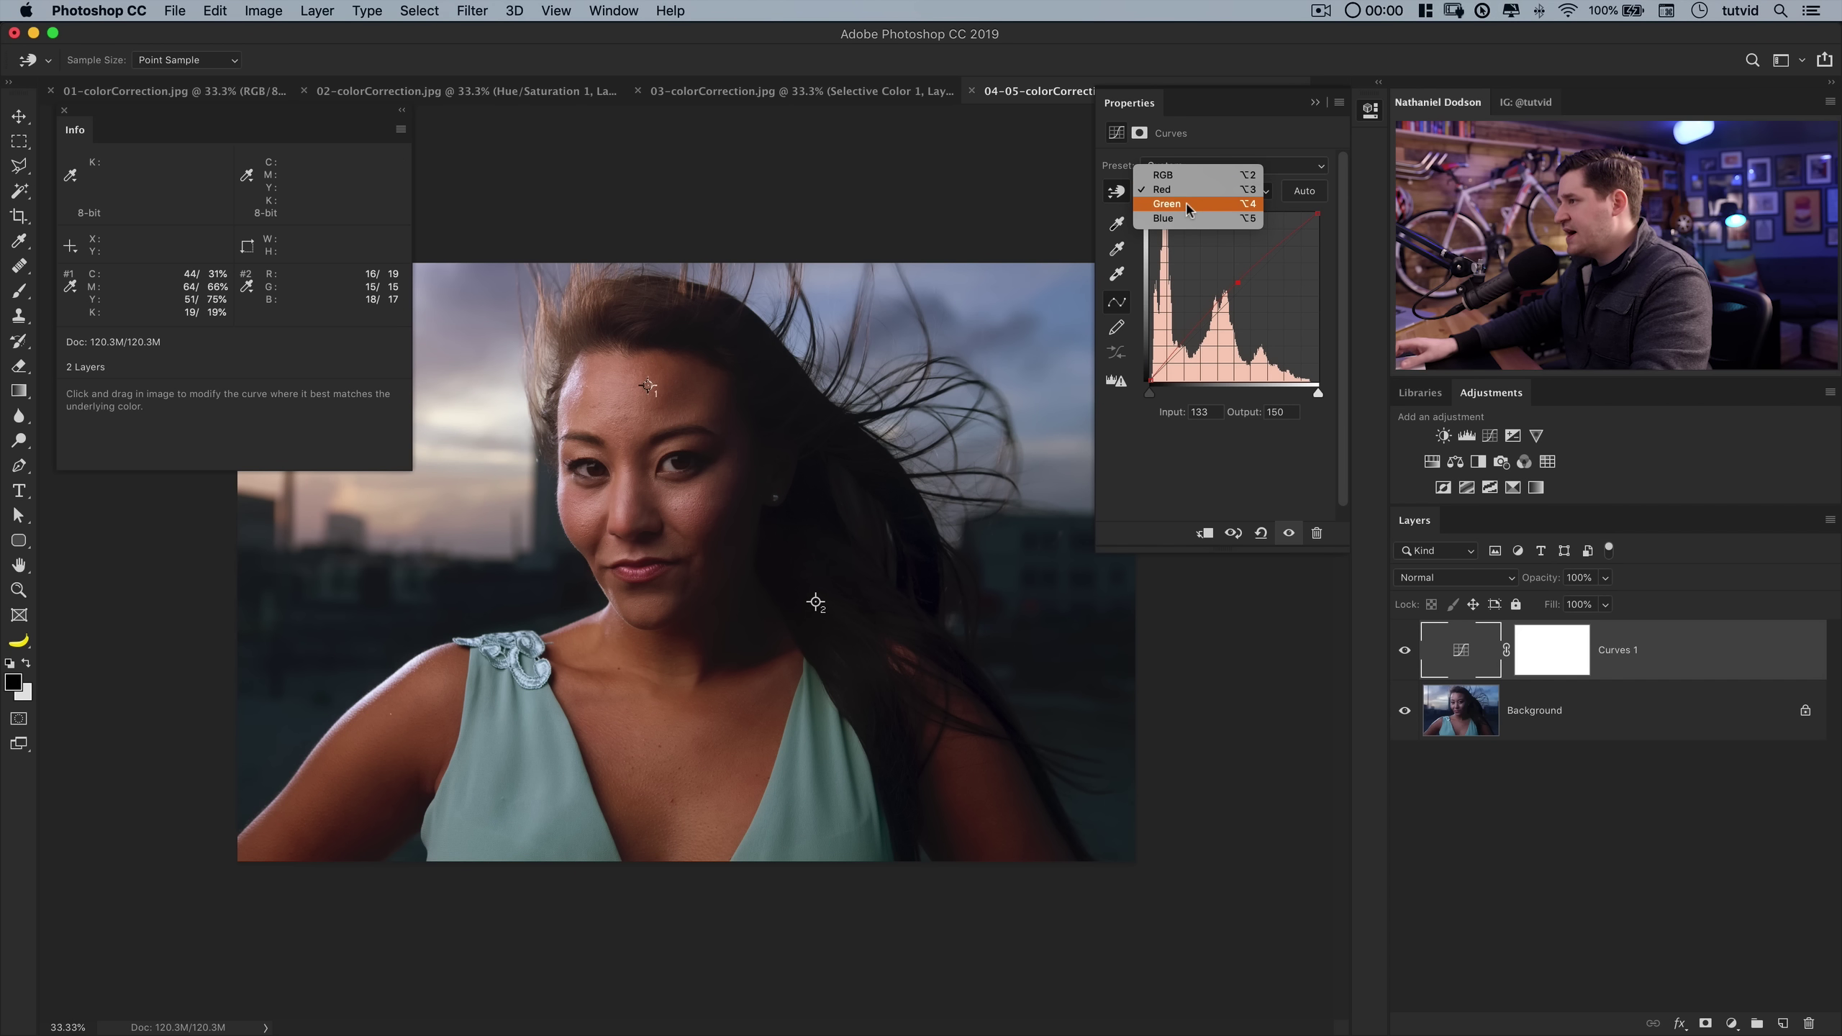
{"action": "left_click", "coordinate": [1193, 204]}
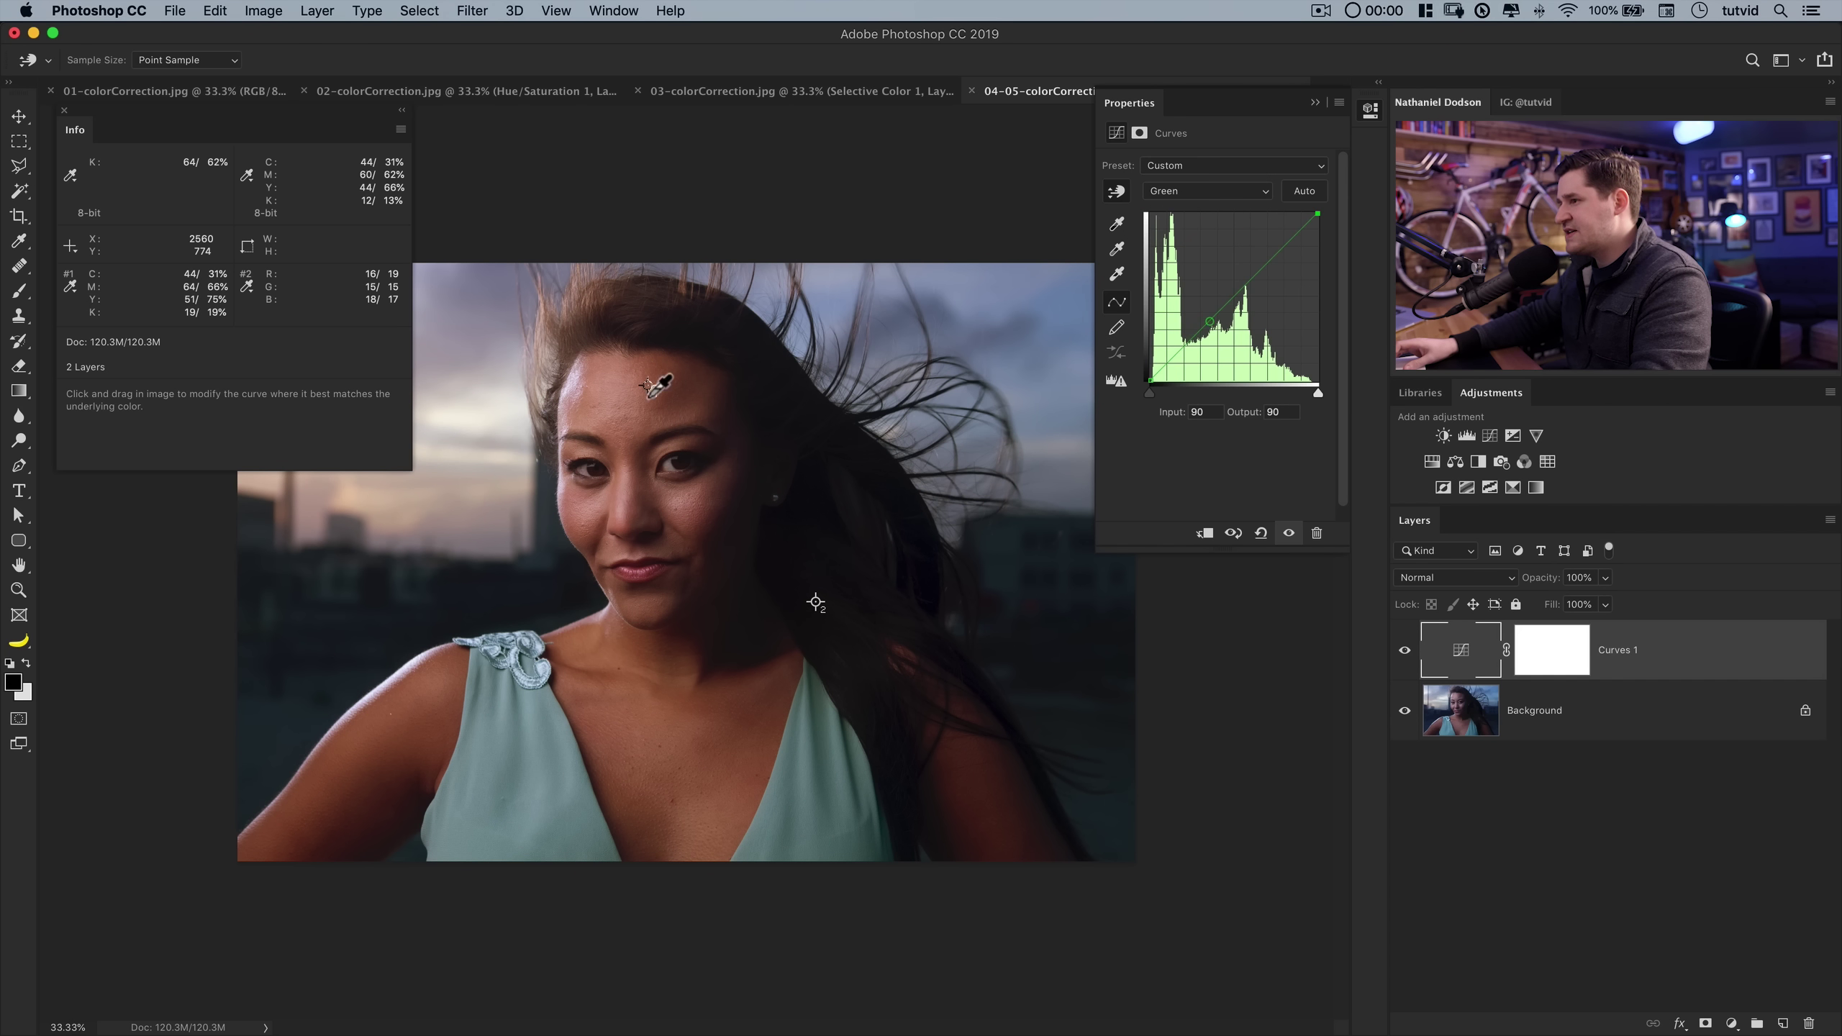
{"action": "left_click_drag", "start_coordinate": [657, 386], "coordinate": [649, 385]}
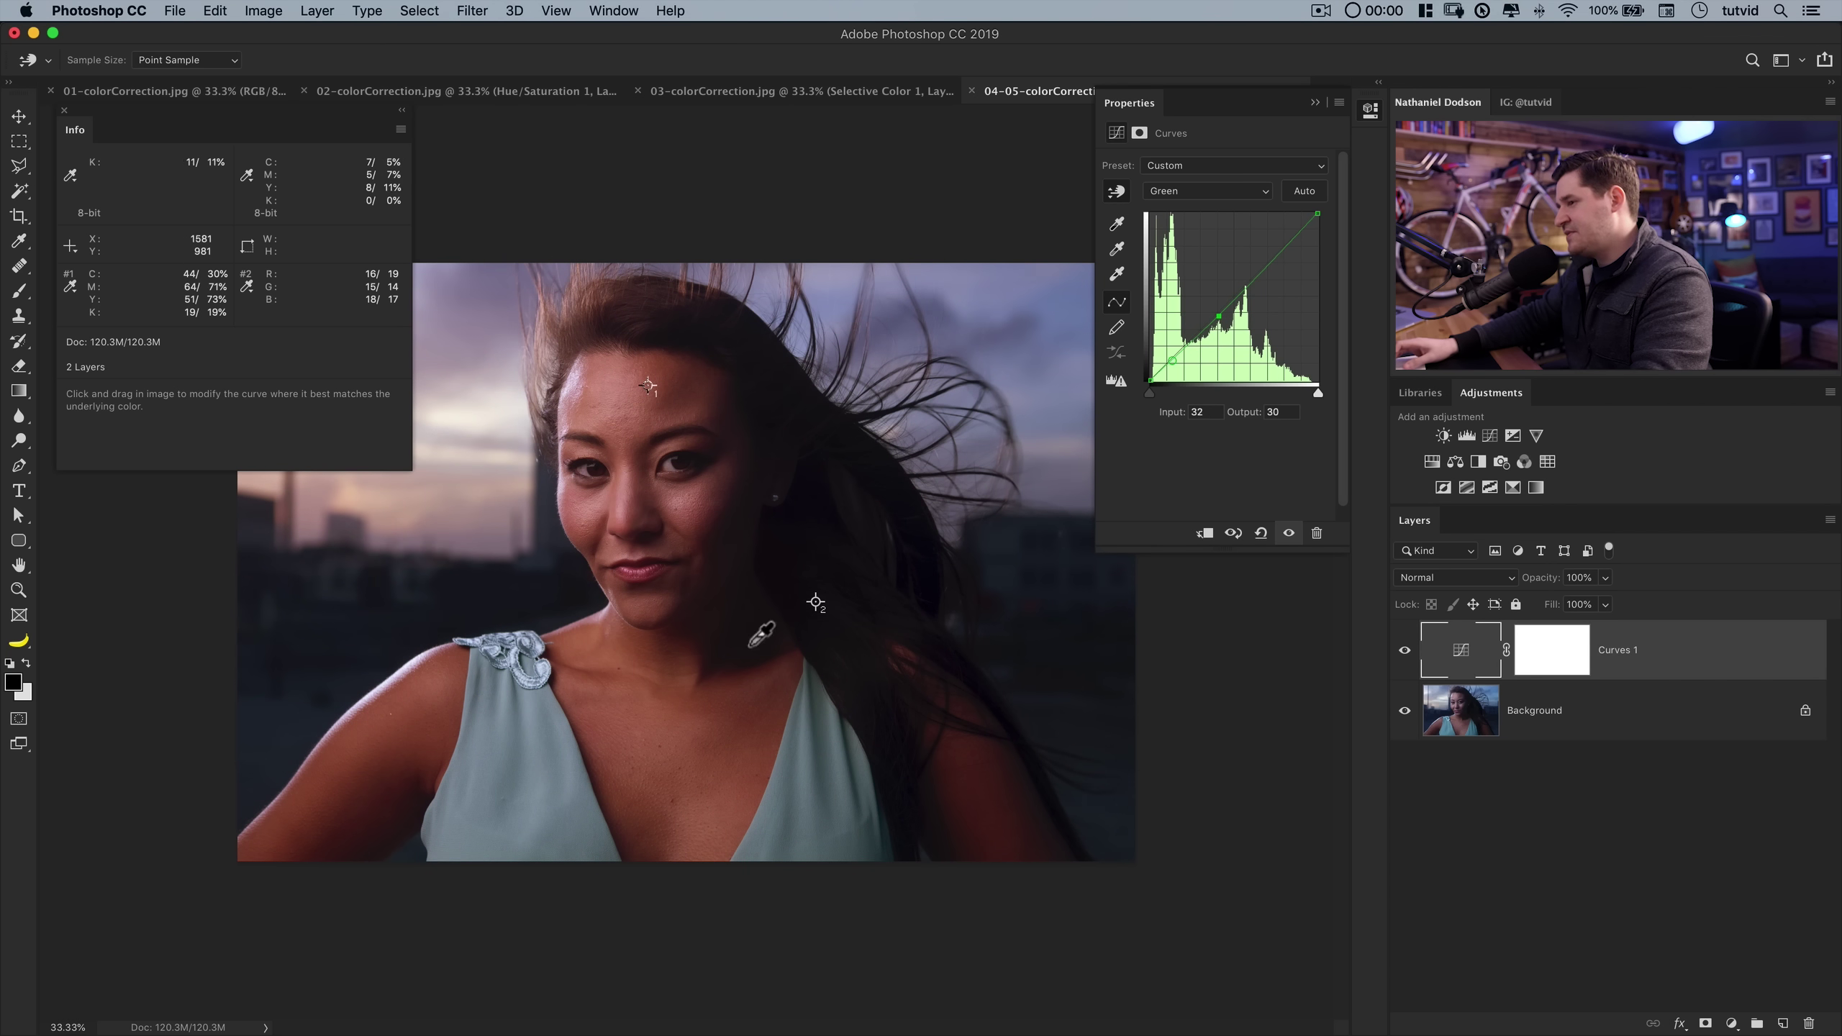
{"action": "left_click", "coordinate": [1194, 190]}
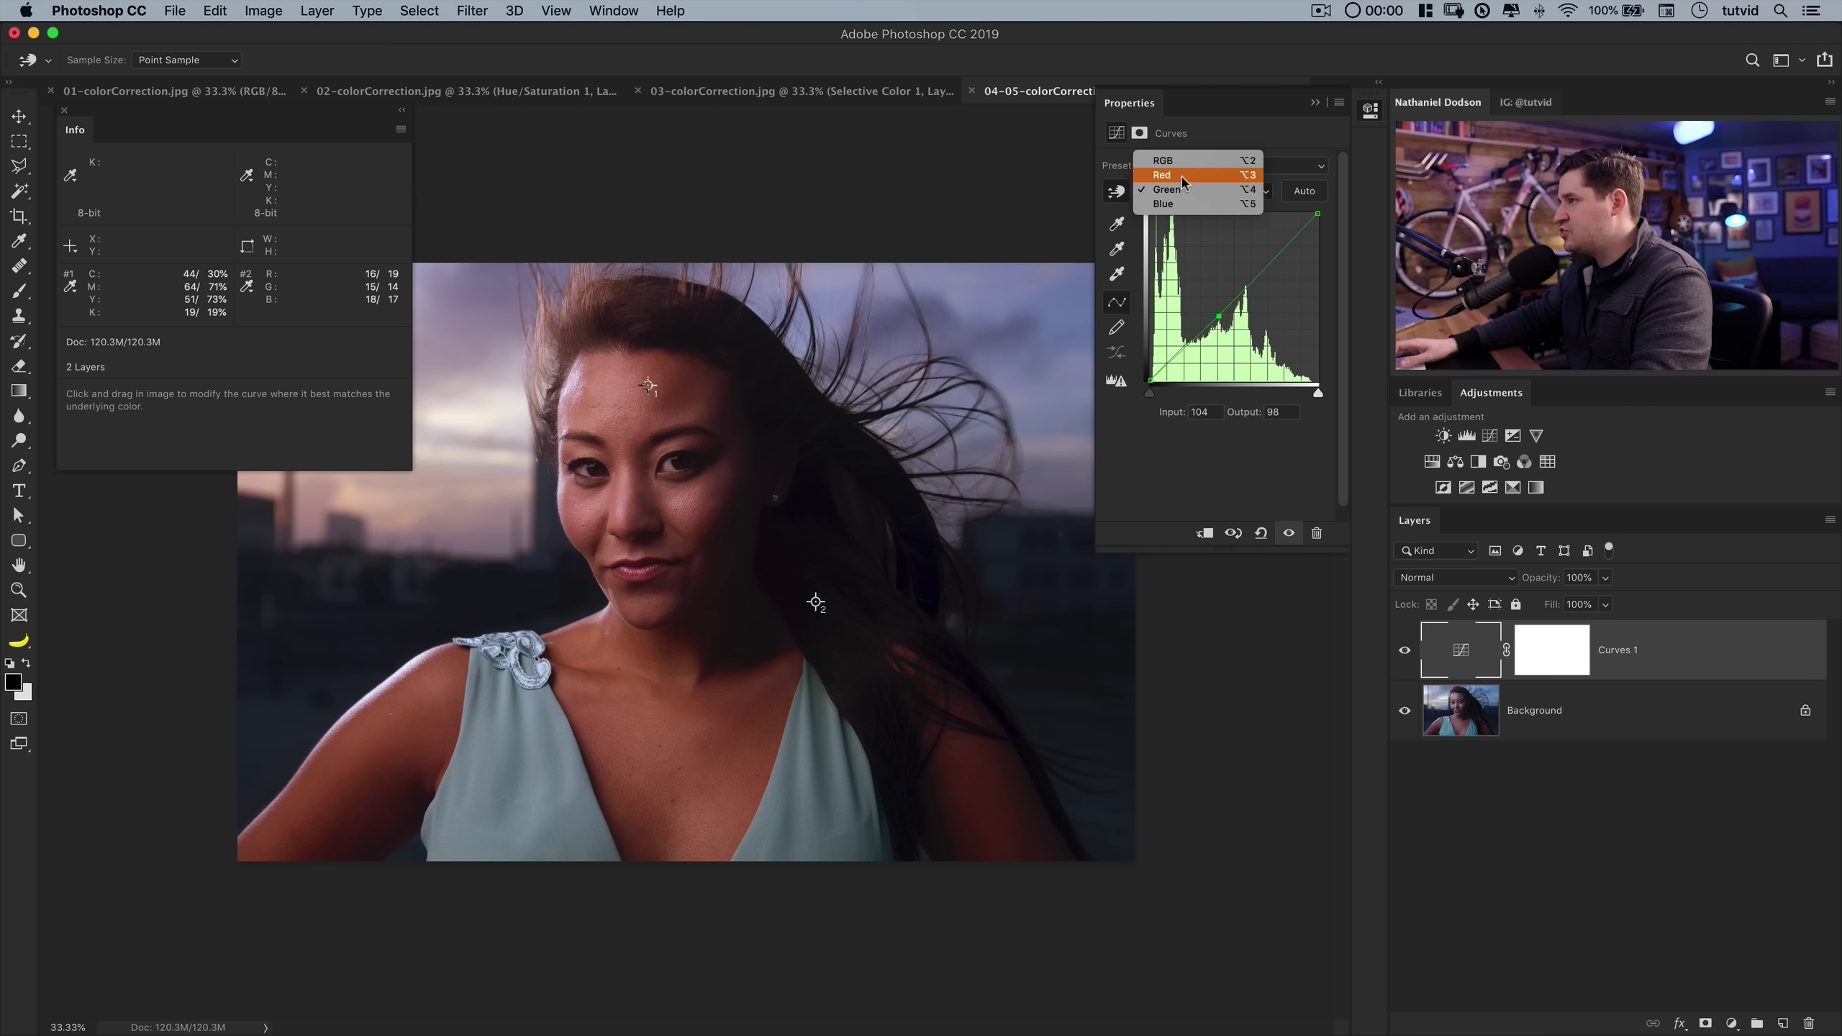
{"action": "left_click", "coordinate": [1166, 174]}
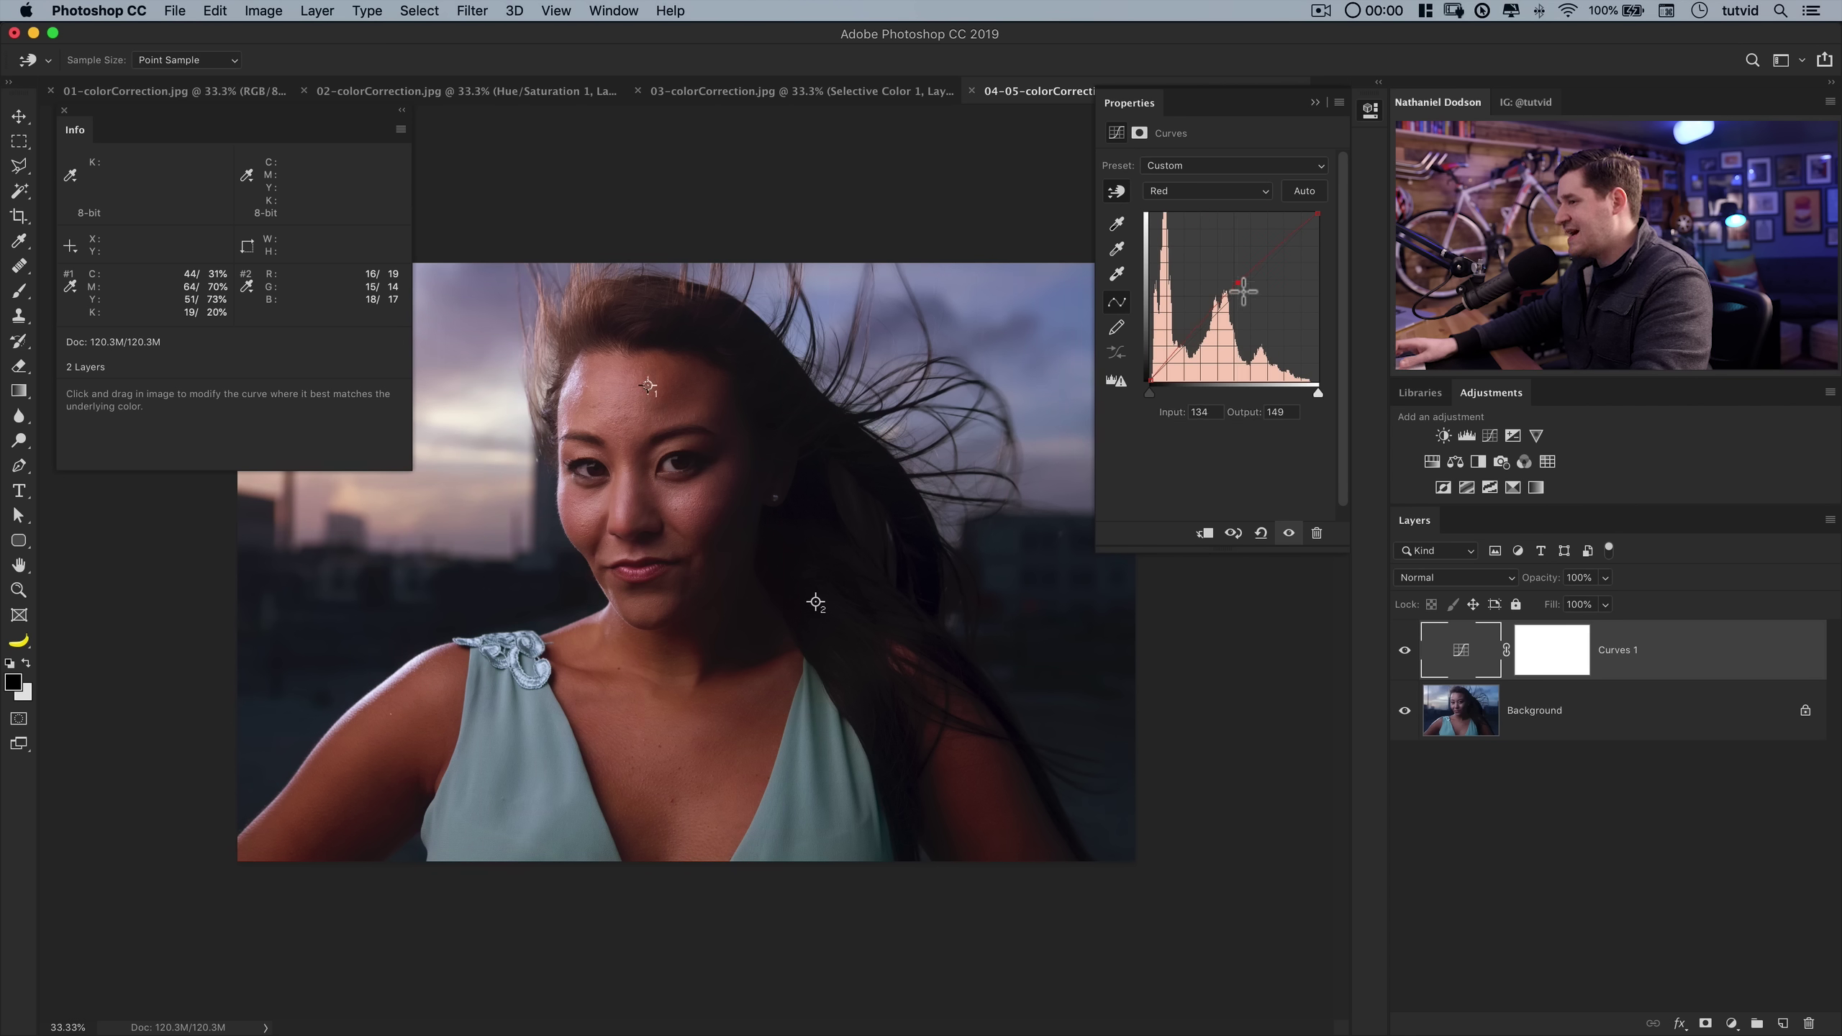
{"action": "left_click", "coordinate": [1405, 651]}
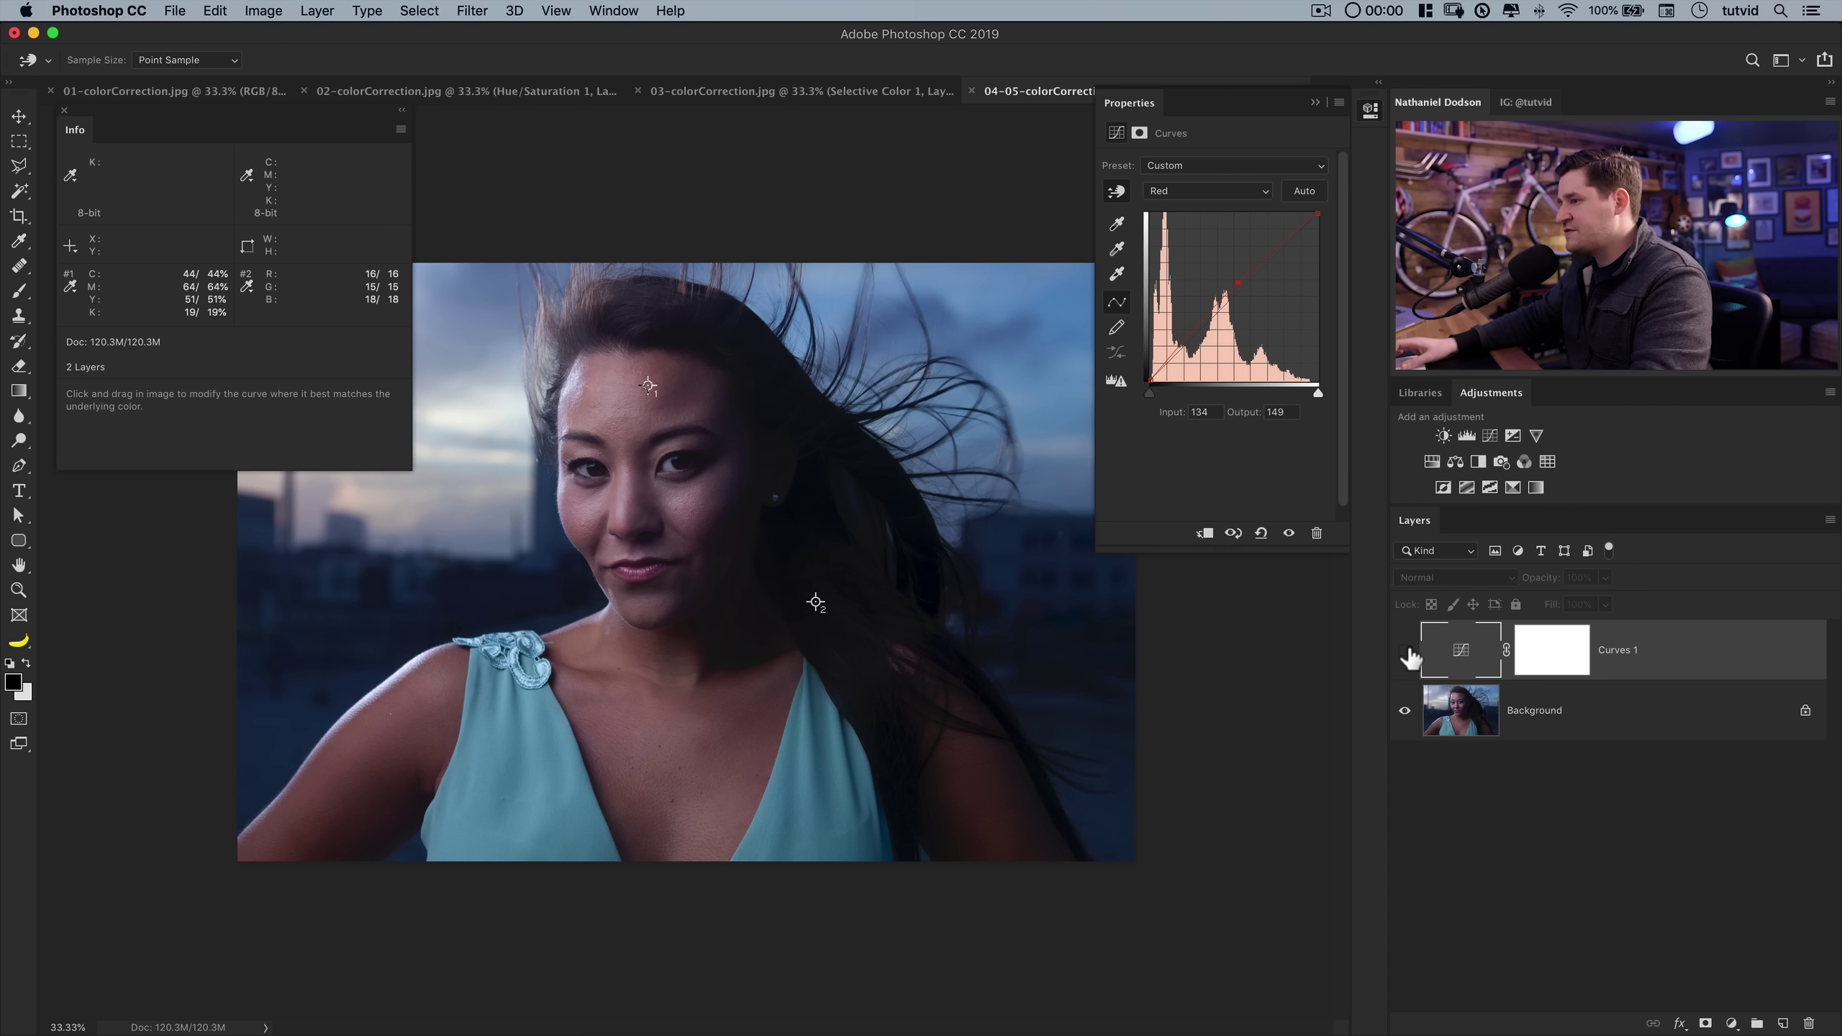
- Make Curves 1 visible again and drag both the forehead and hair color samplers off the canvas
{"action": "left_click", "coordinate": [1407, 652]}
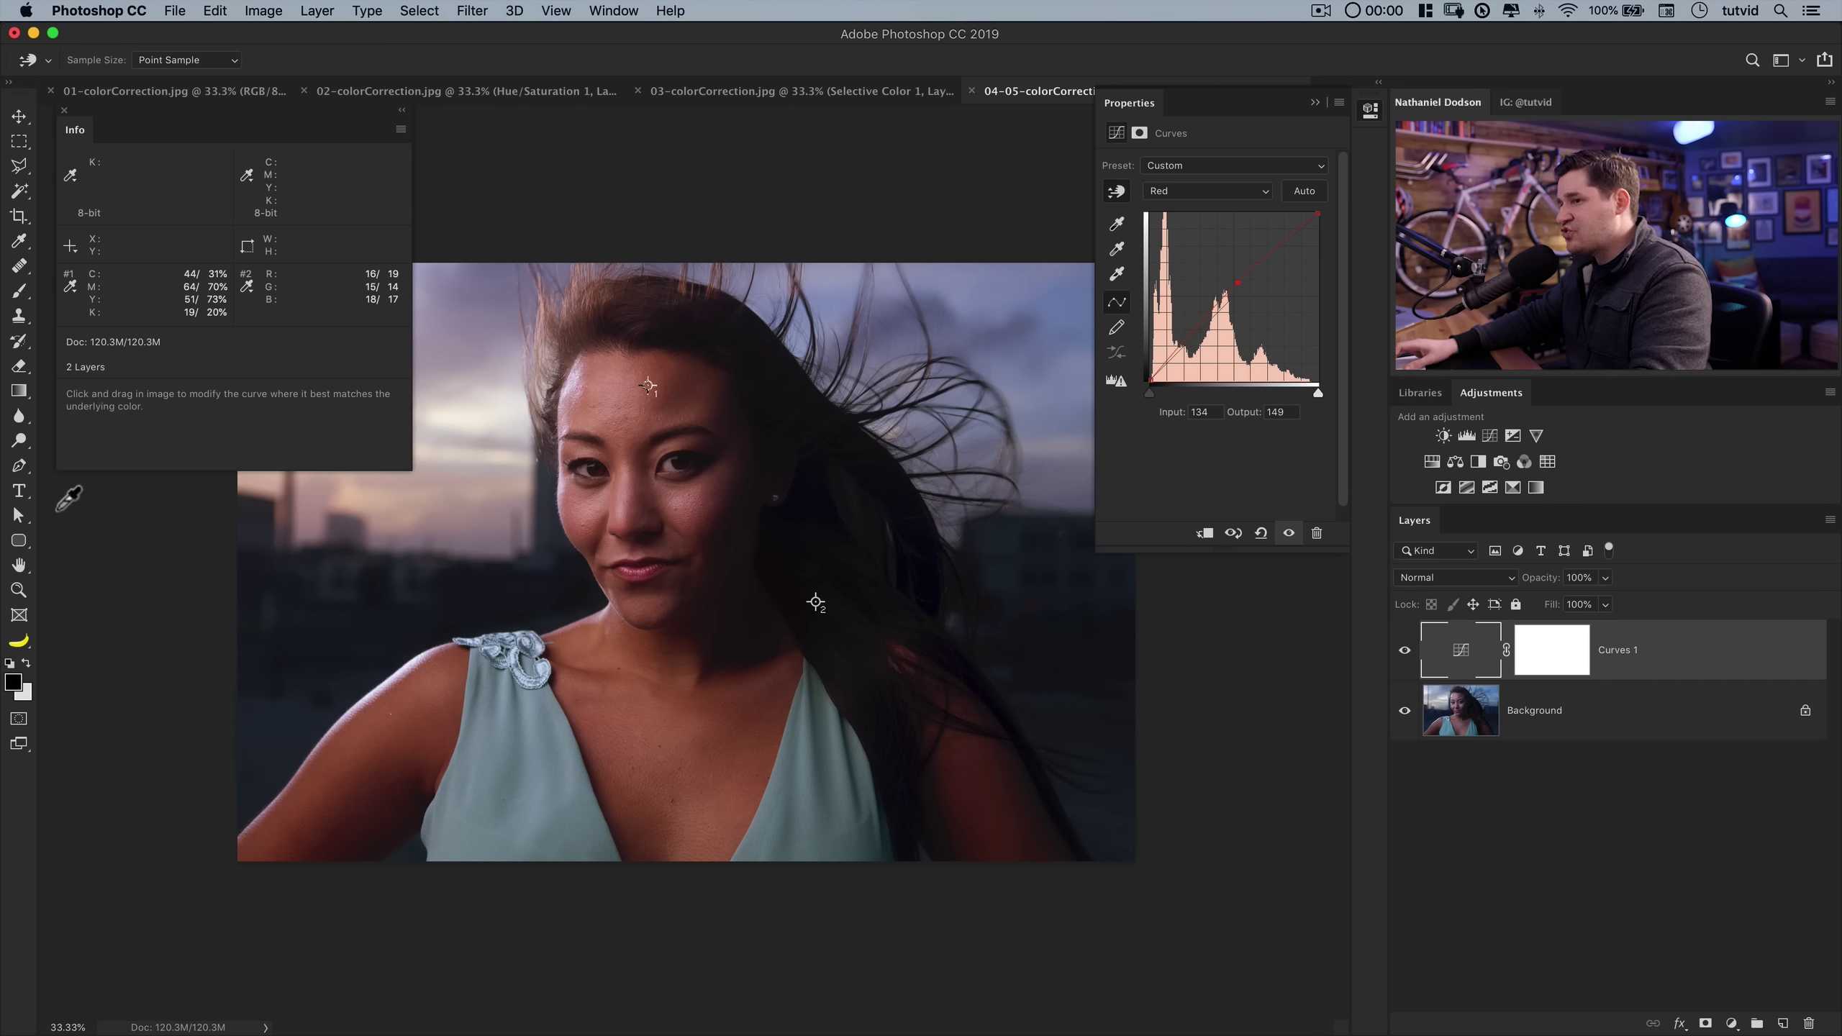
{"action": "left_click", "coordinate": [18, 243]}
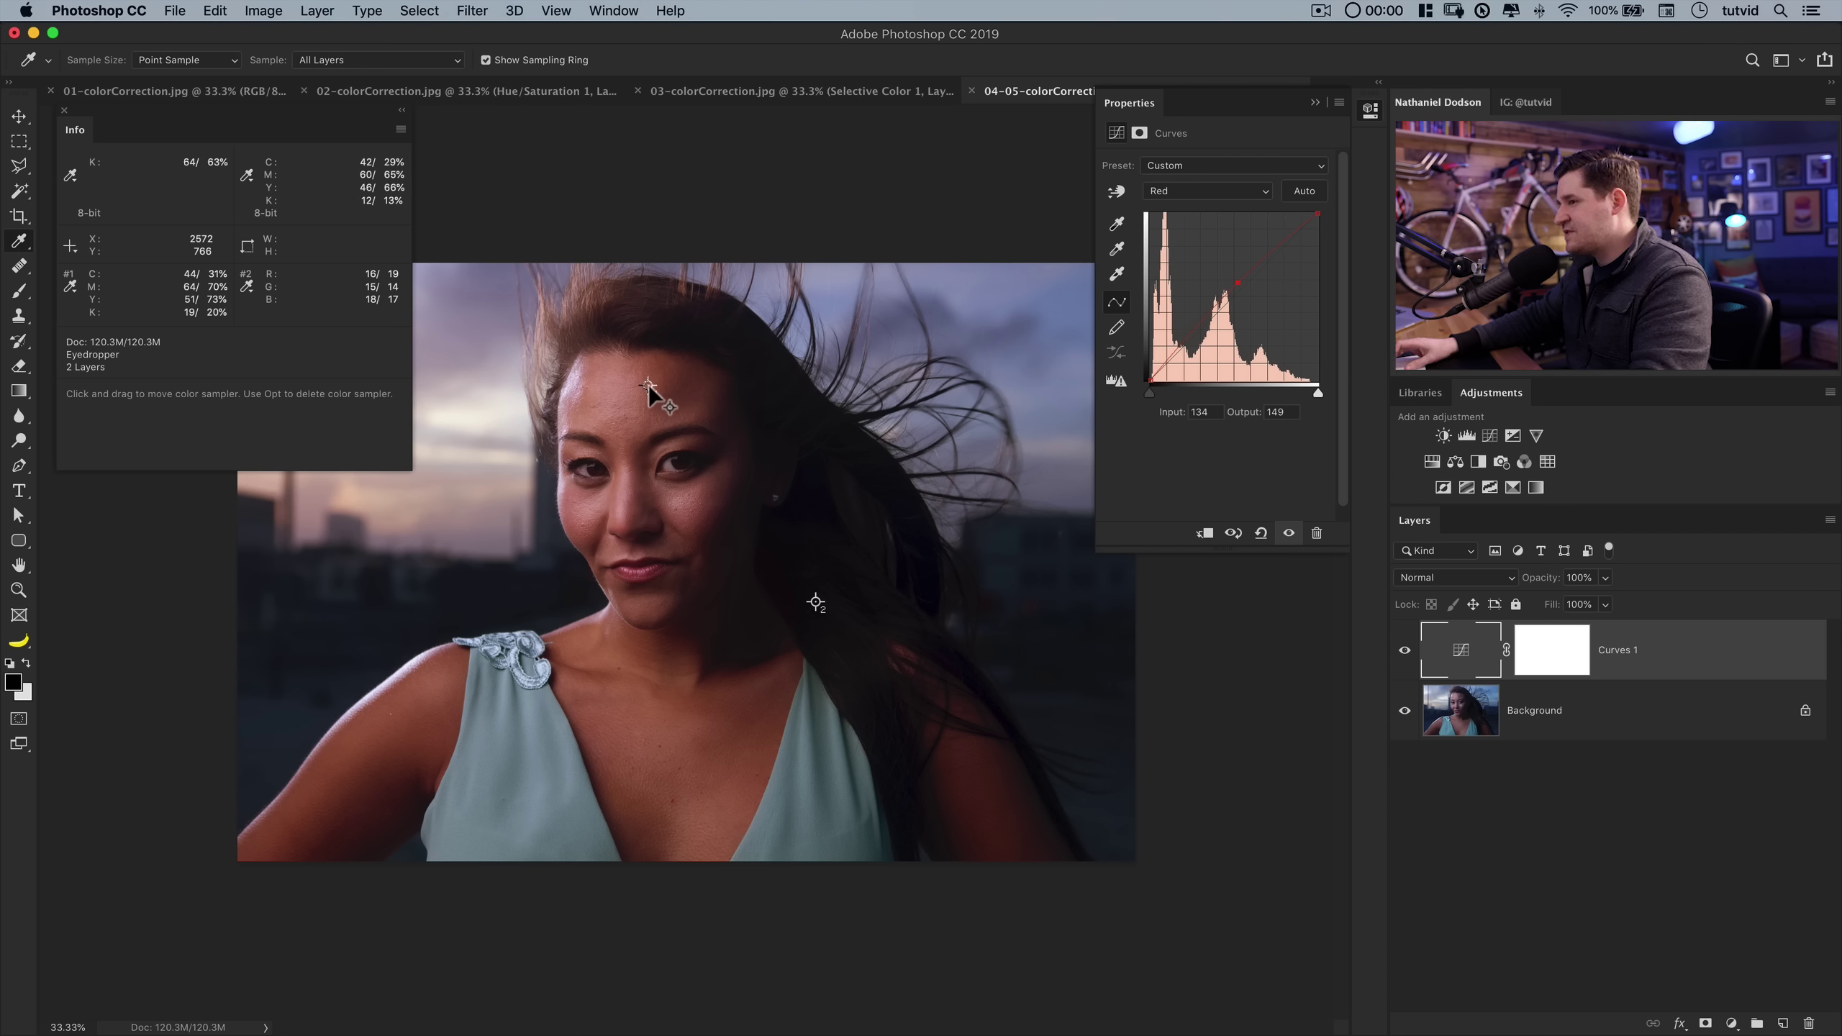
{"action": "left_click_drag", "start_coordinate": [649, 388], "coordinate": [843, 156]}
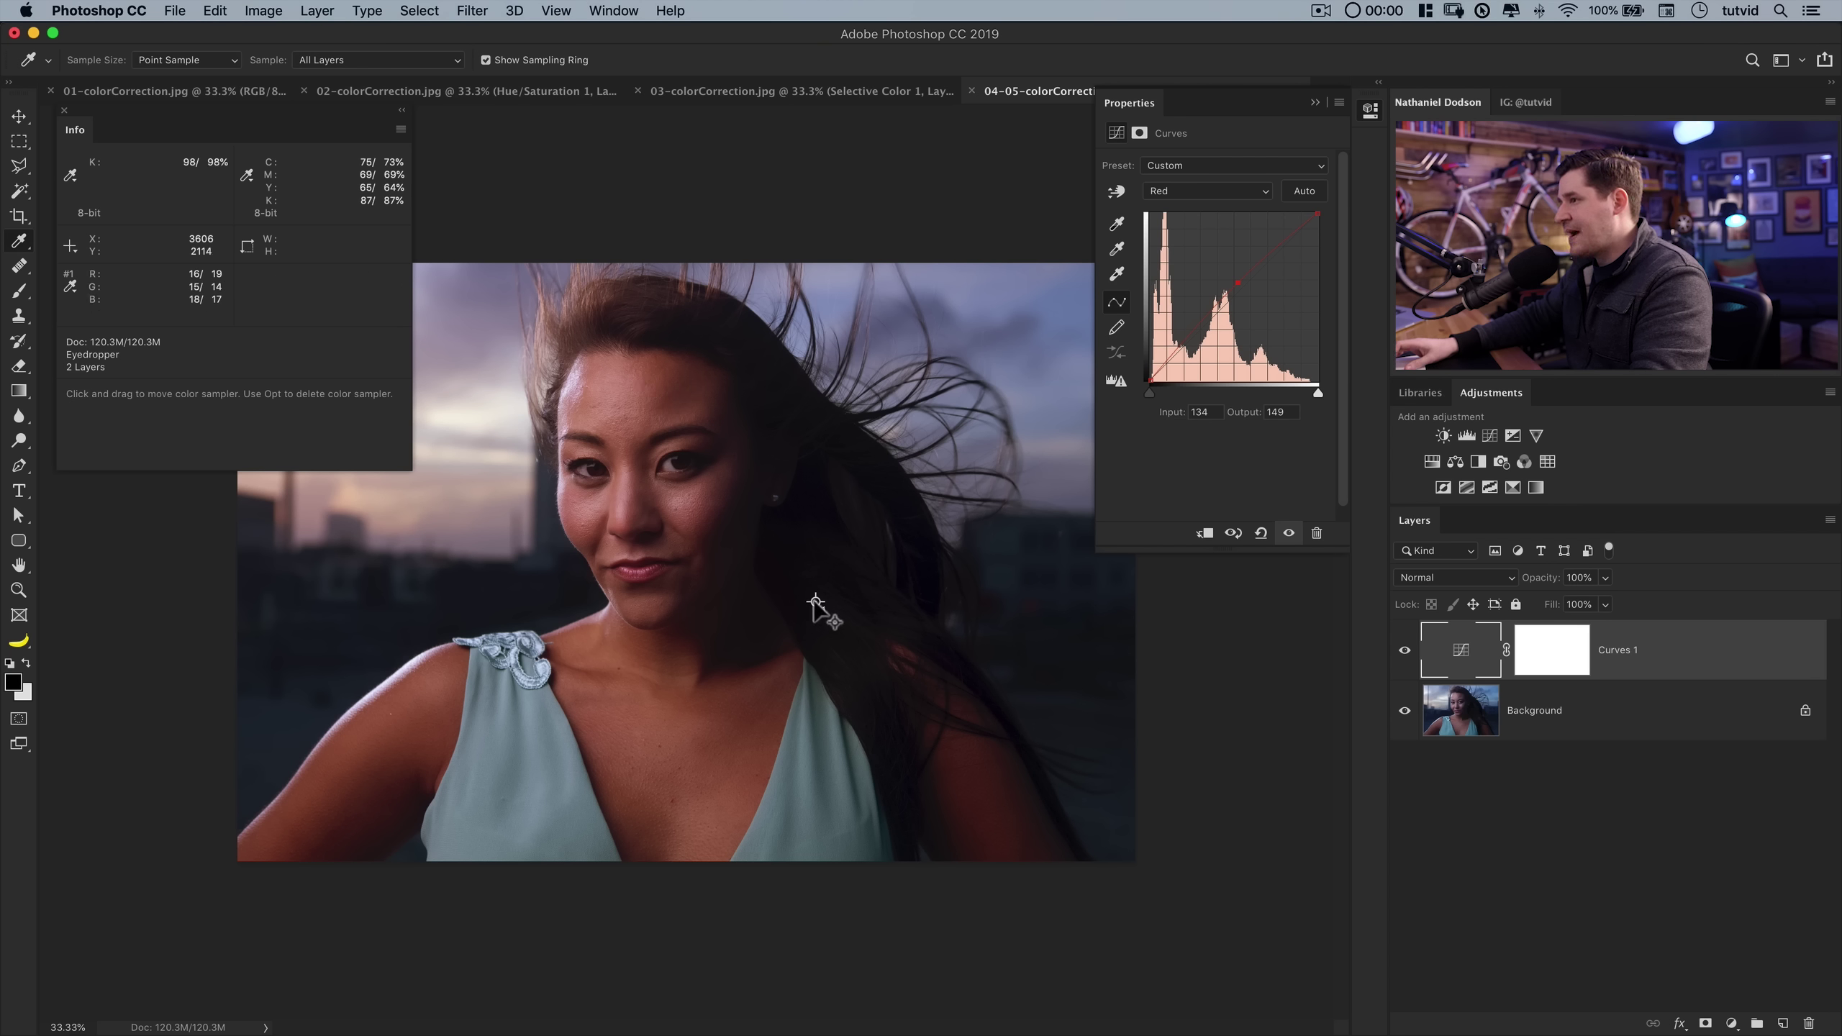
{"action": "left_click_drag", "start_coordinate": [816, 603], "coordinate": [870, 197]}
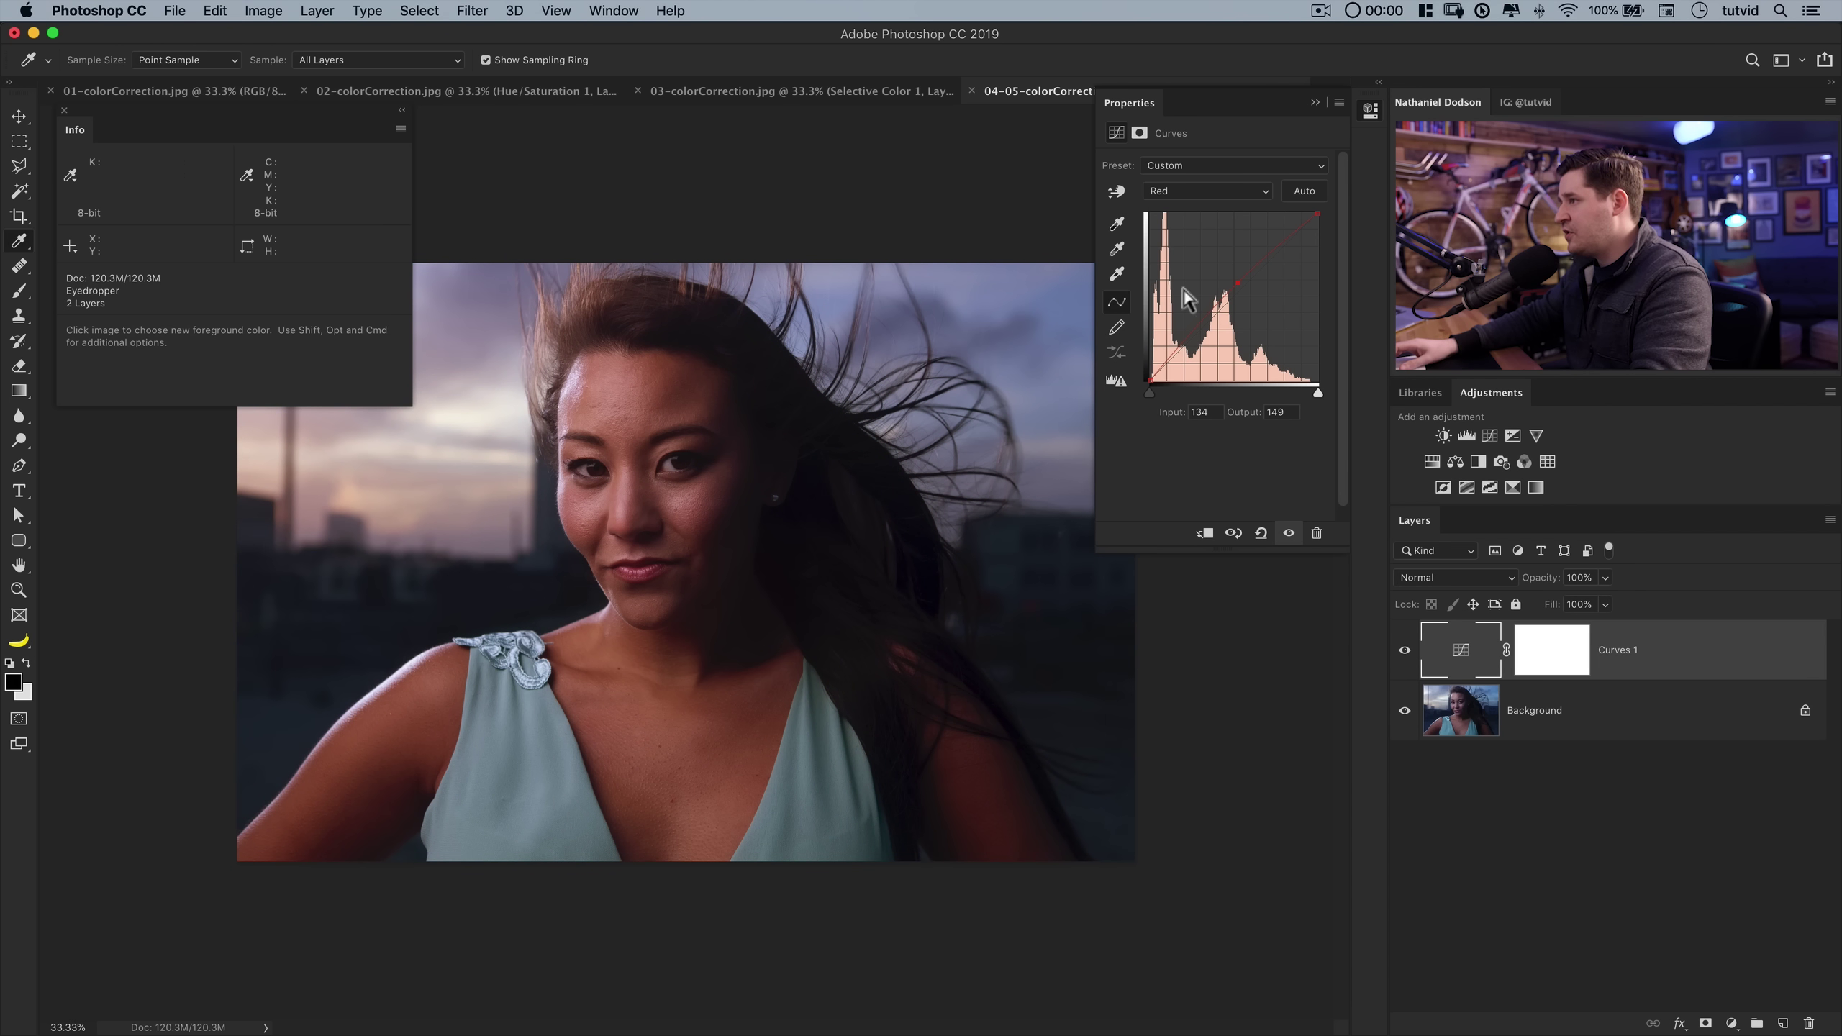
{"action": "left_click", "coordinate": [1182, 191]}
- Add an RGB contrast curve (47→37, 213→215) and set Curves 1 opacity to 82%
{"action": "left_click", "coordinate": [1179, 177]}
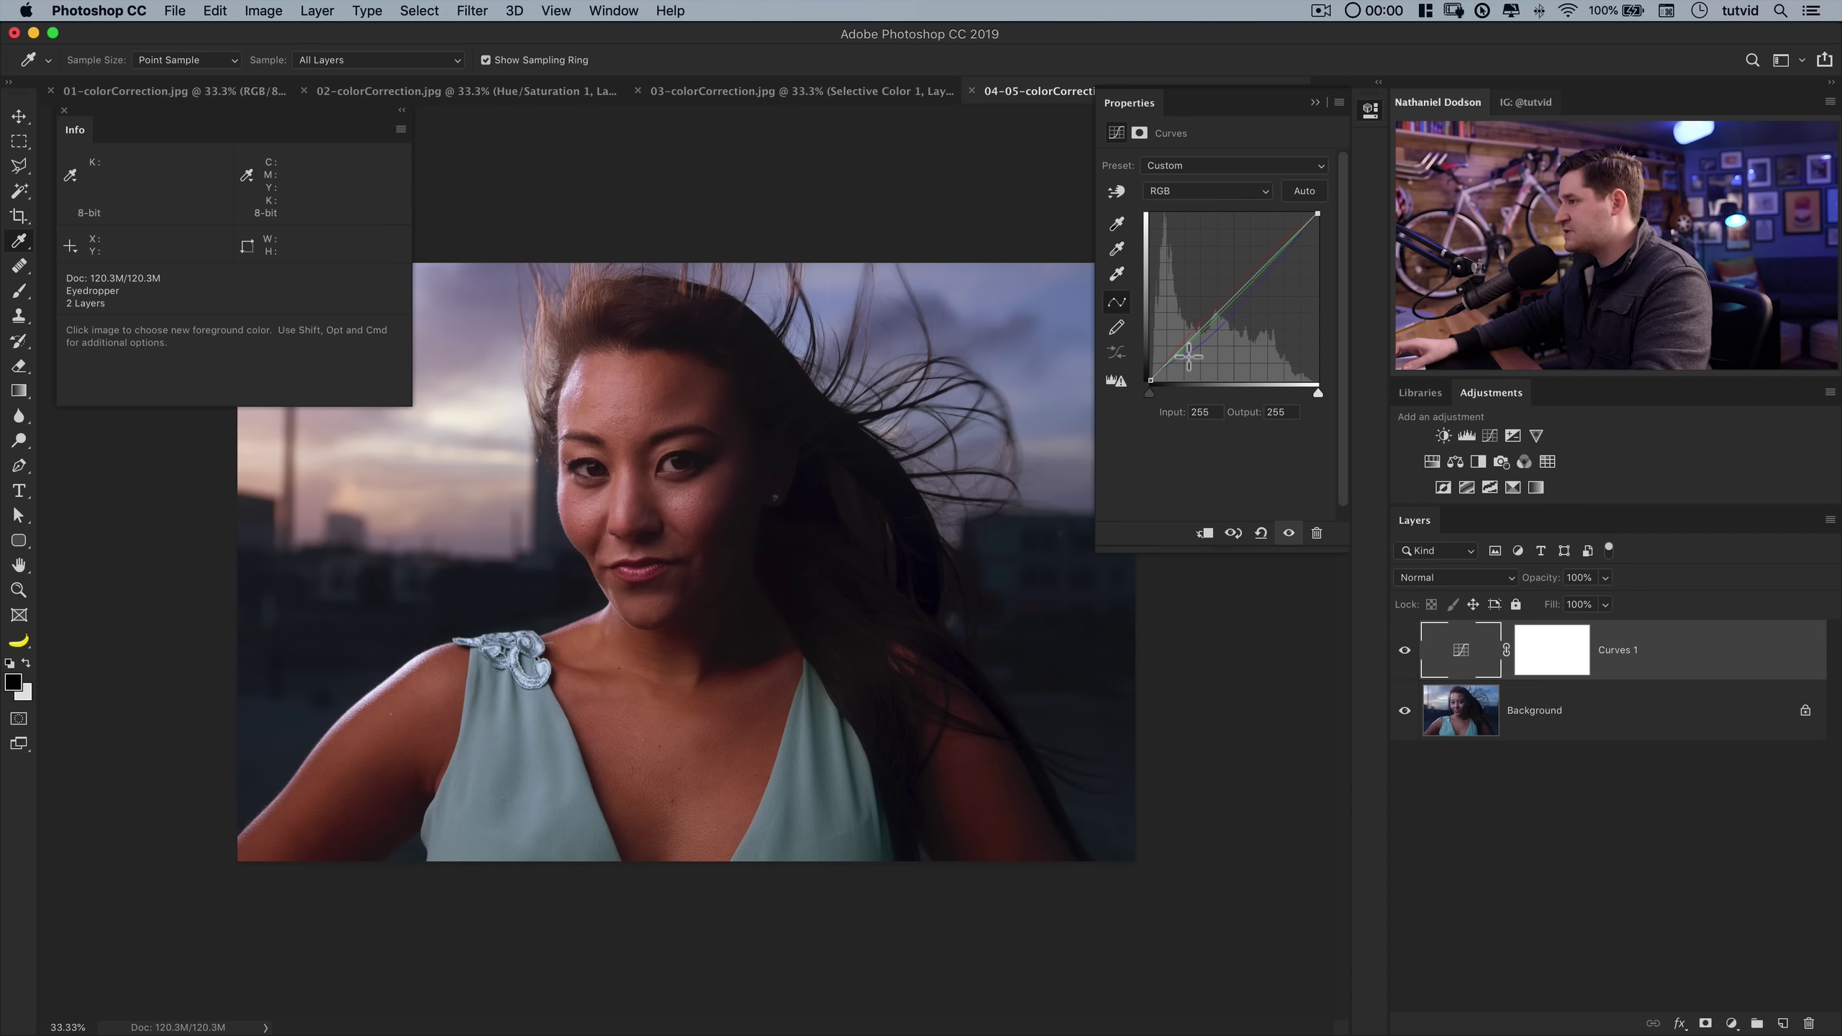
{"action": "left_click_drag", "start_coordinate": [1182, 348], "coordinate": [1187, 357]}
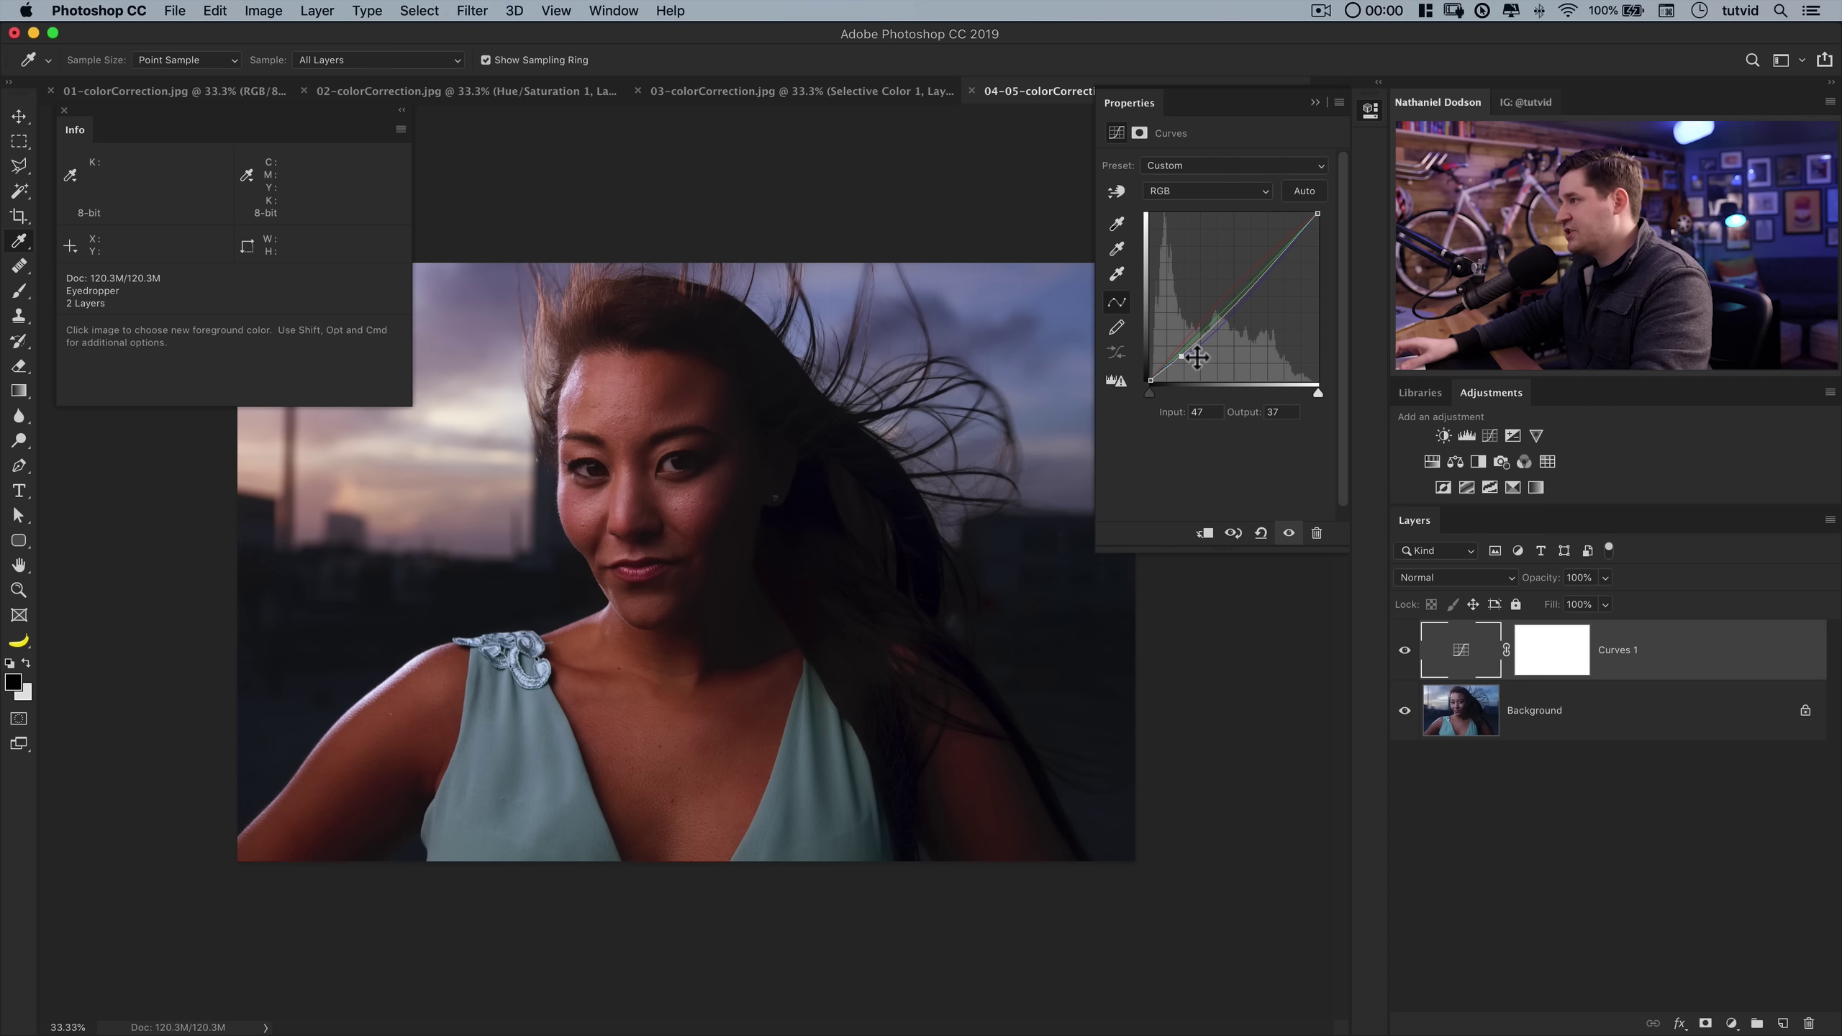
{"action": "left_click_drag", "start_coordinate": [1294, 252], "coordinate": [1296, 245]}
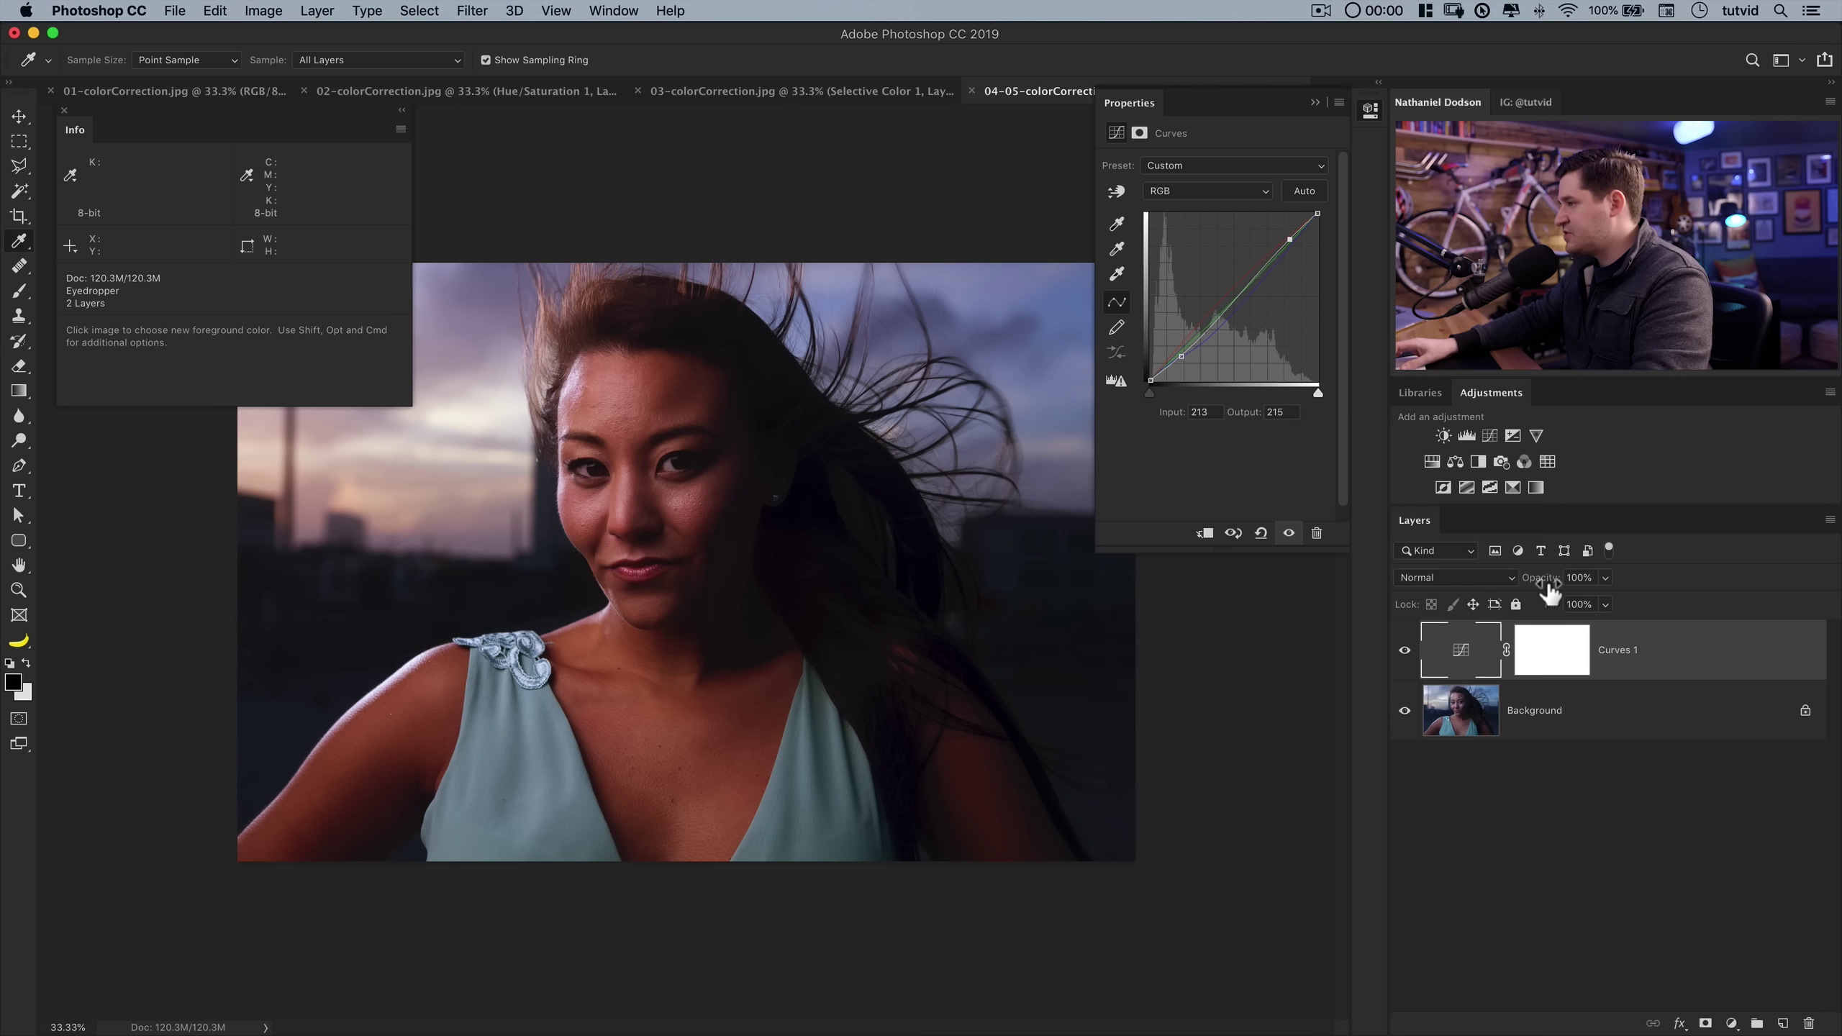
{"action": "left_click_drag", "start_coordinate": [1549, 590], "coordinate": [1529, 590]}
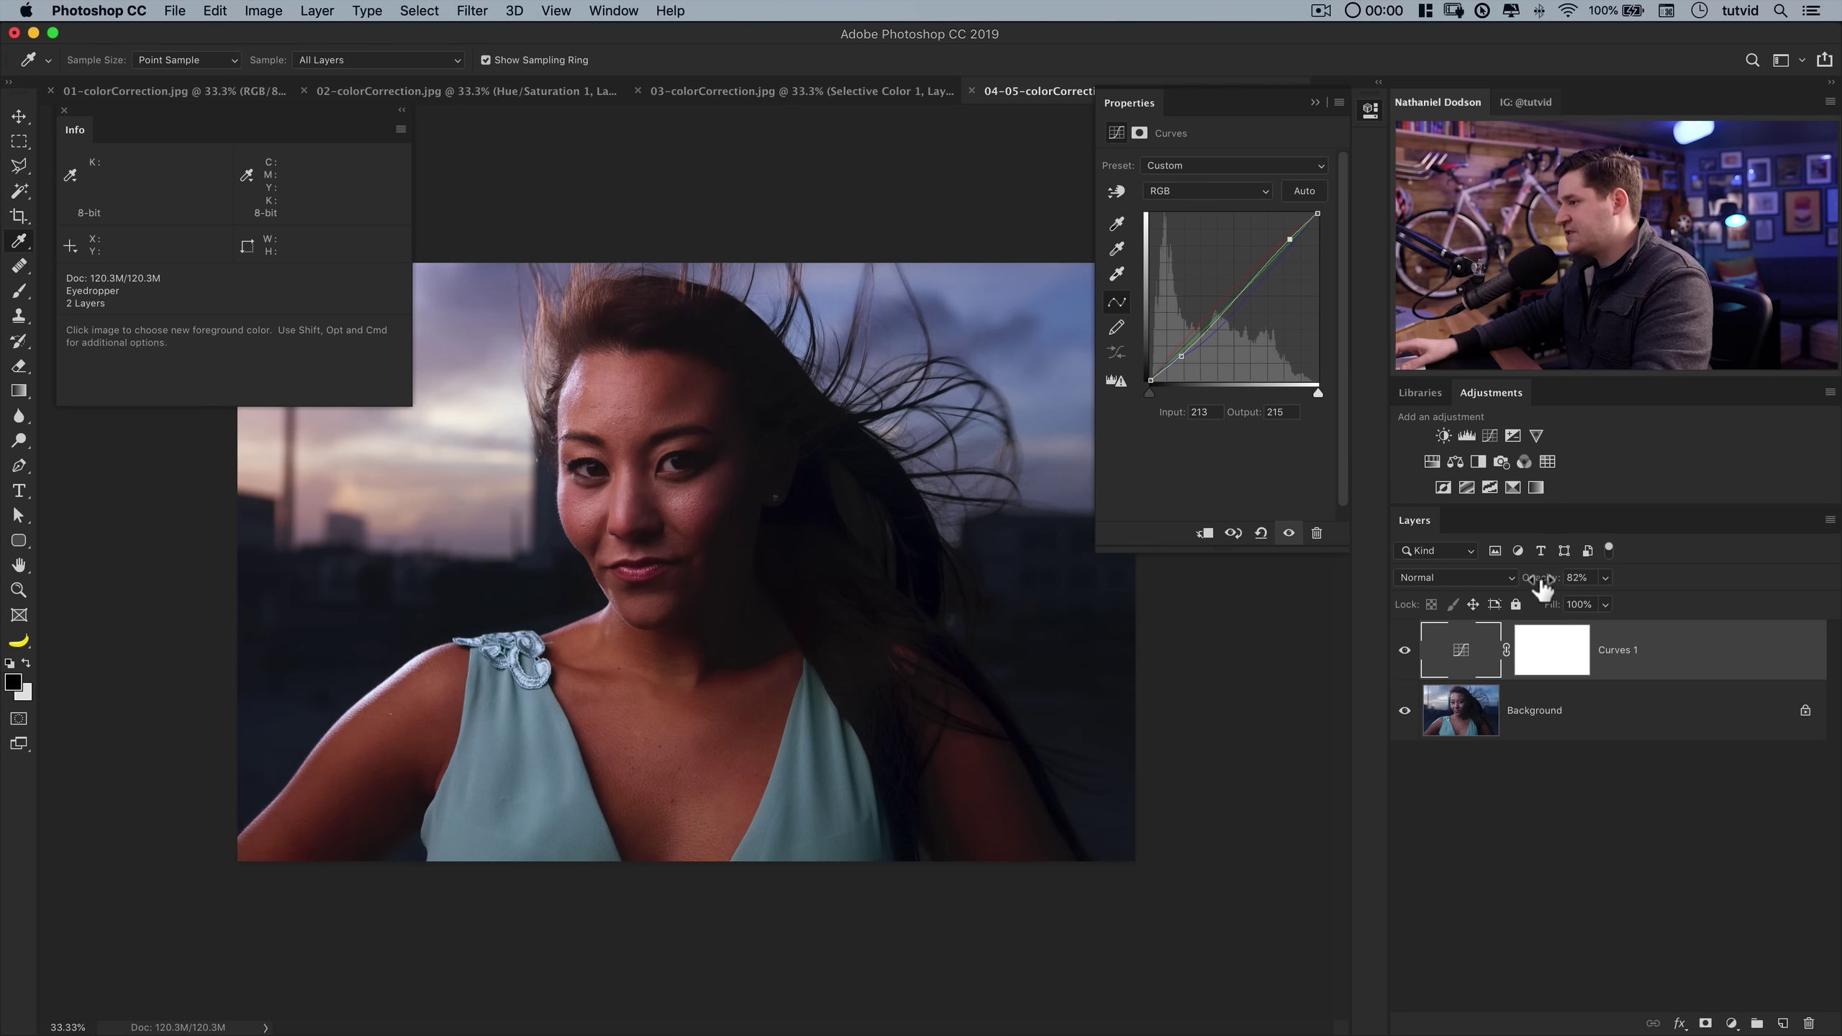